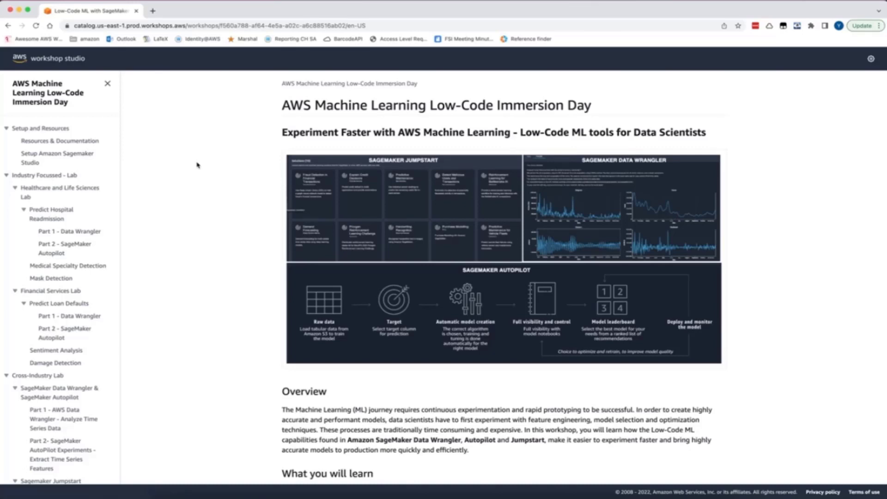
Open the Setup Amazon Sagemaker Studio page and read through its setup instructions to the end
click(83, 156)
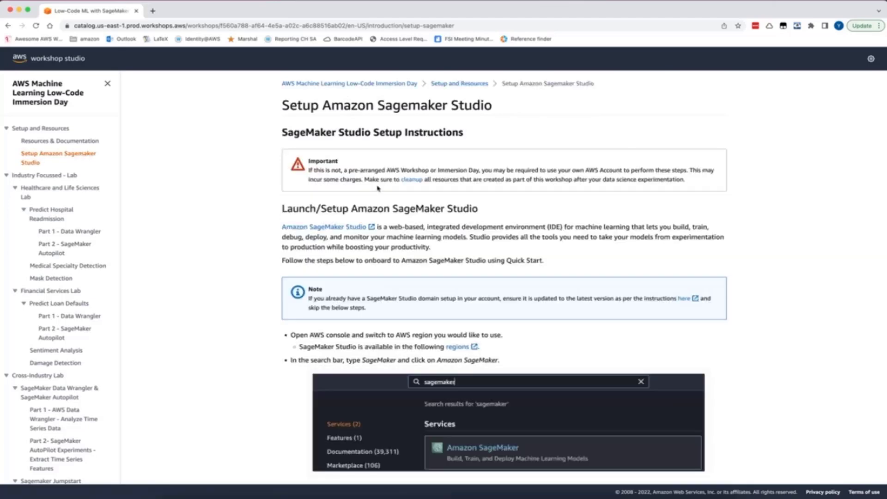
scroll(421, 243, down, 5)
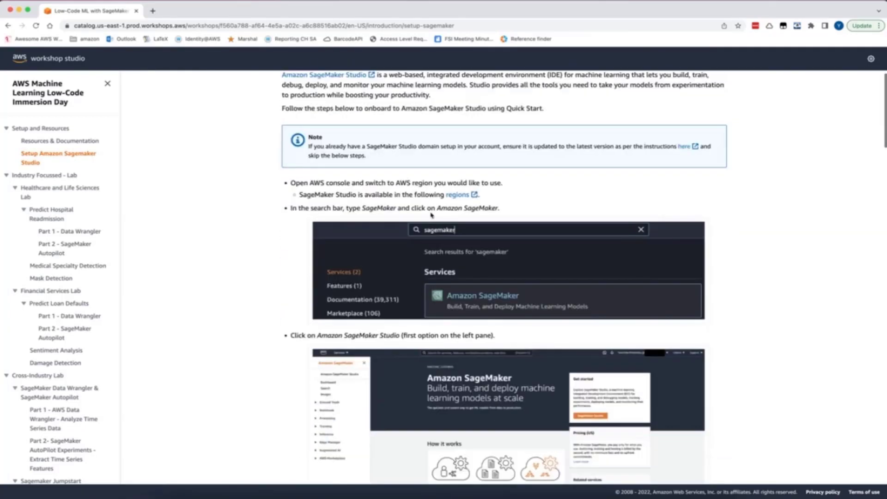
scroll(492, 247, down, 5)
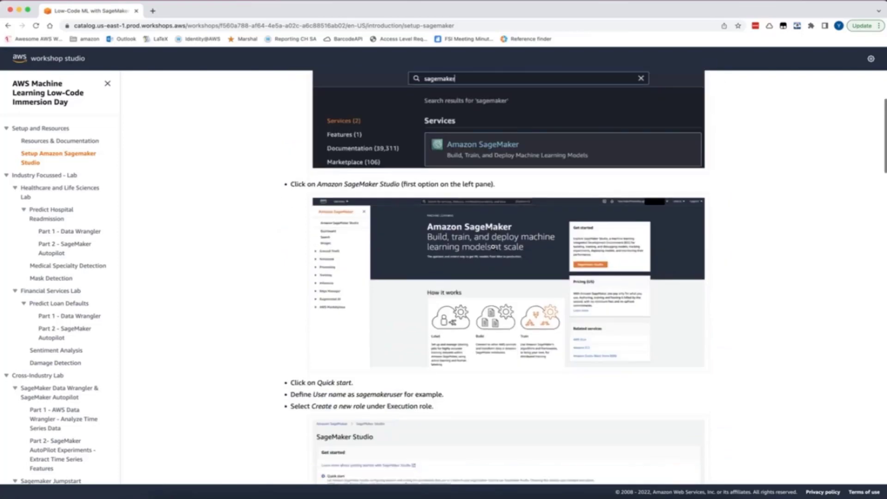
scroll(515, 224, down, 10)
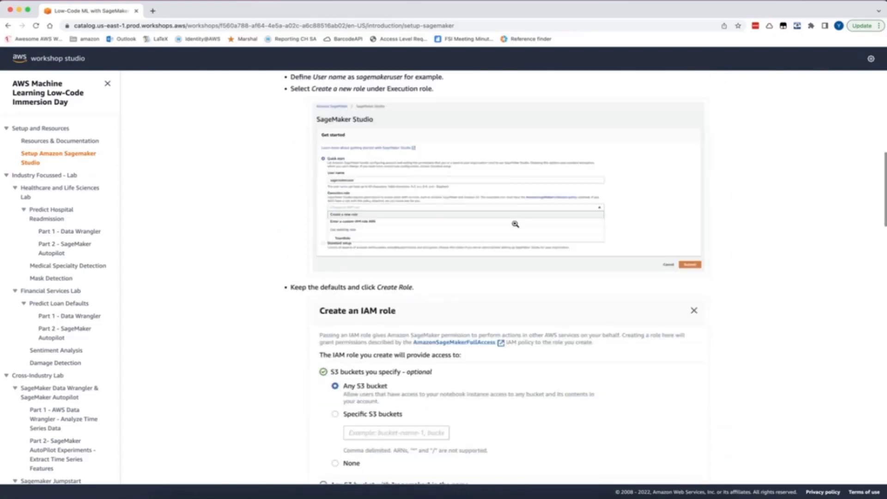
scroll(476, 208, up, 4)
scroll(438, 240, down, 6)
scroll(437, 240, down, 2)
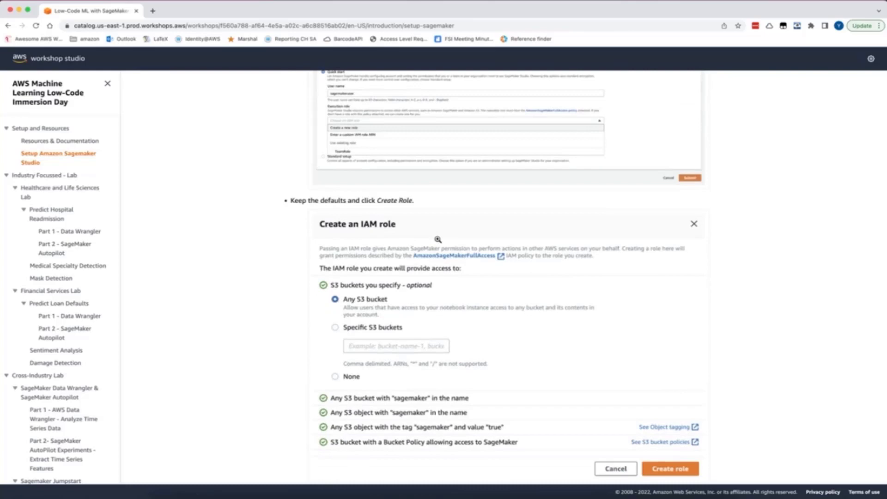
scroll(437, 239, down, 4)
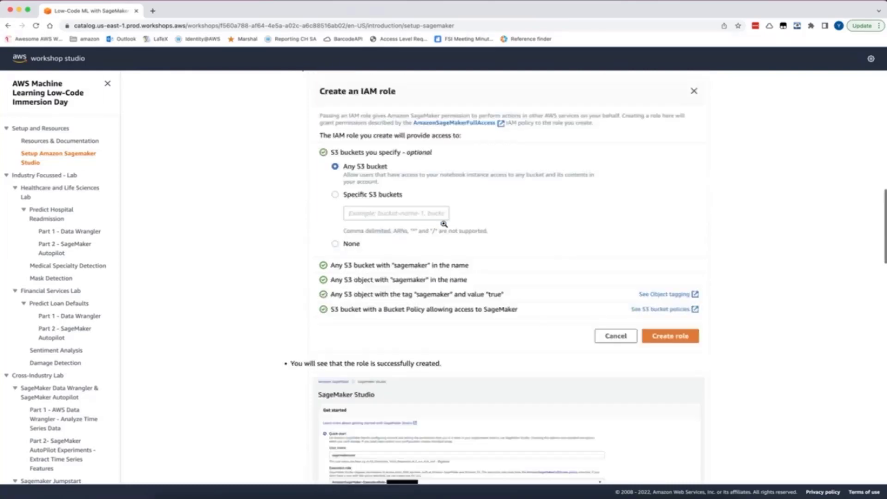
scroll(430, 199, down, 9)
scroll(429, 198, down, 10)
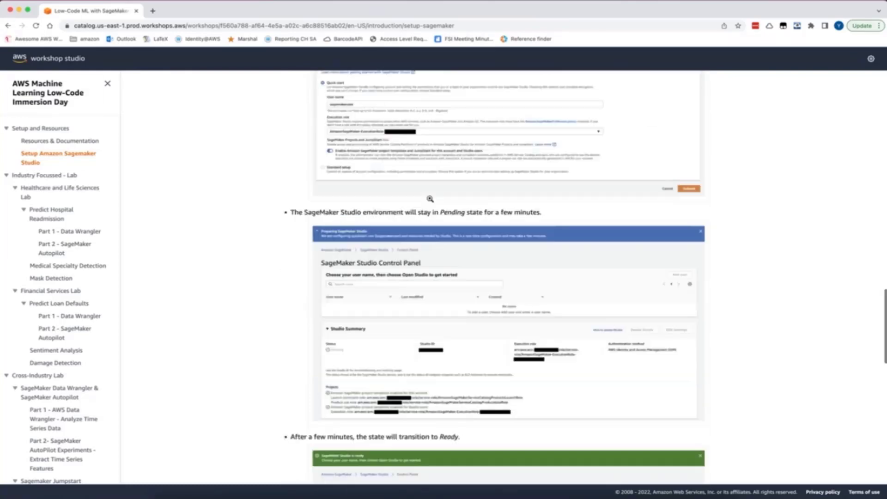
scroll(432, 227, down, 11)
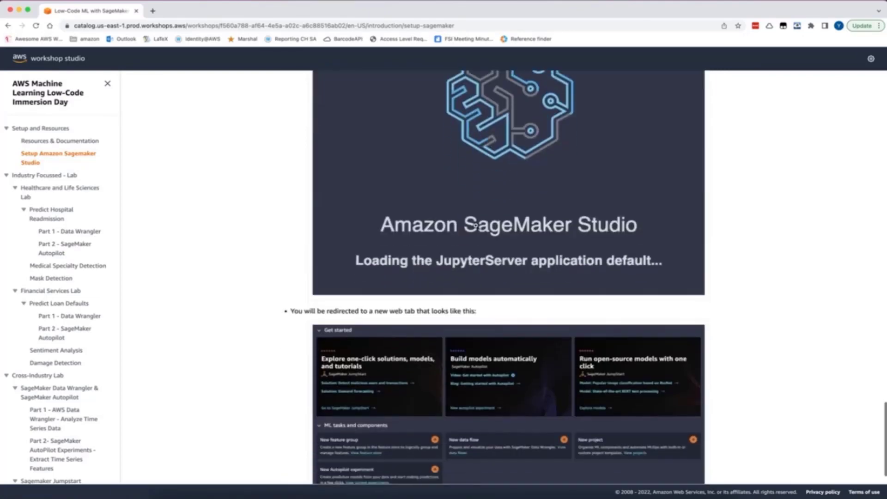
scroll(596, 245, down, 3)
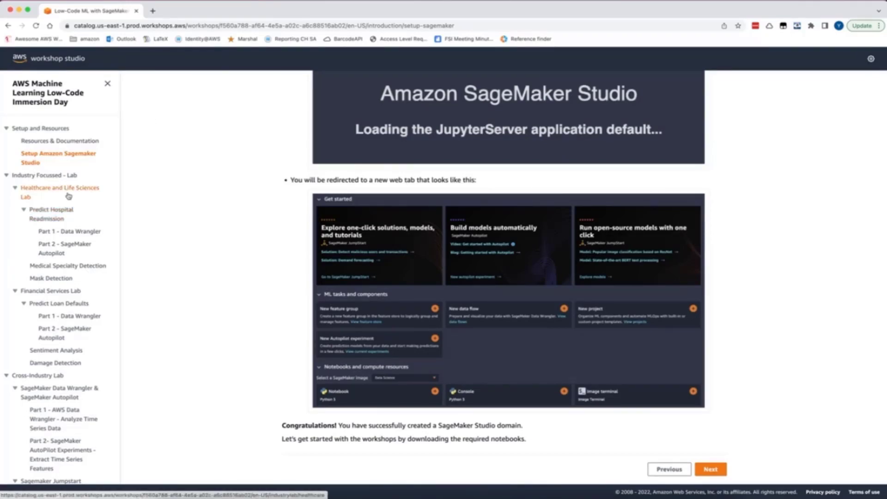
Open the Predict Hospital Readmission lab and read its section on downloading the dataset and notebooks
click(51, 212)
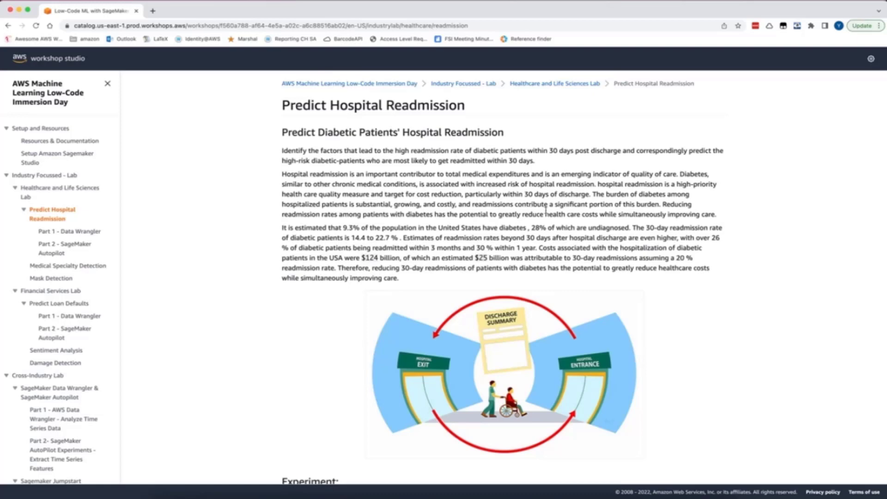
scroll(567, 254, down, 20)
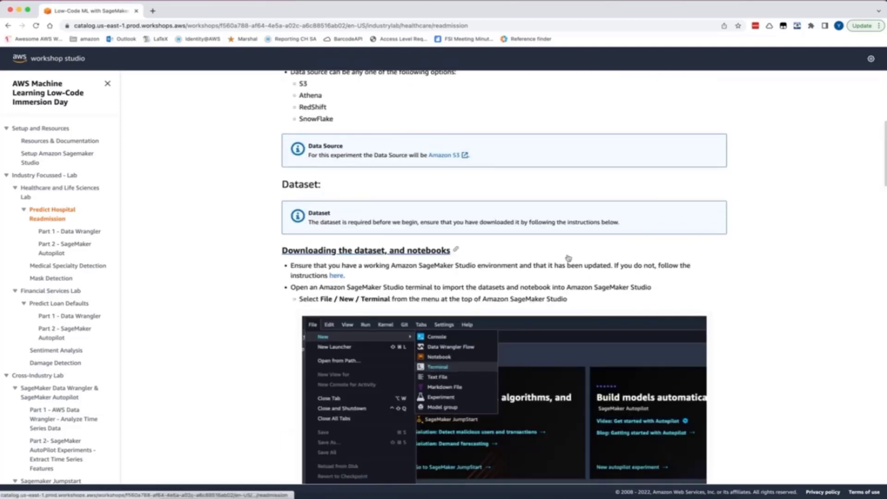
scroll(568, 257, up, 4)
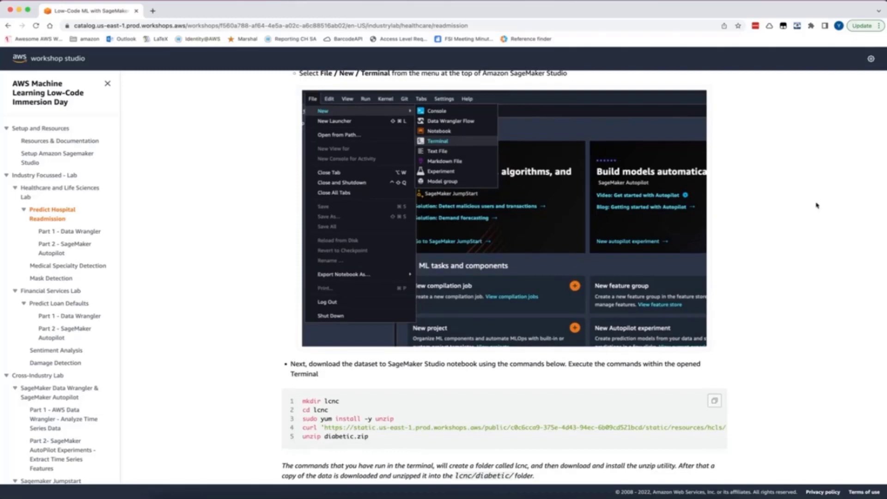
scroll(497, 162, up, 4)
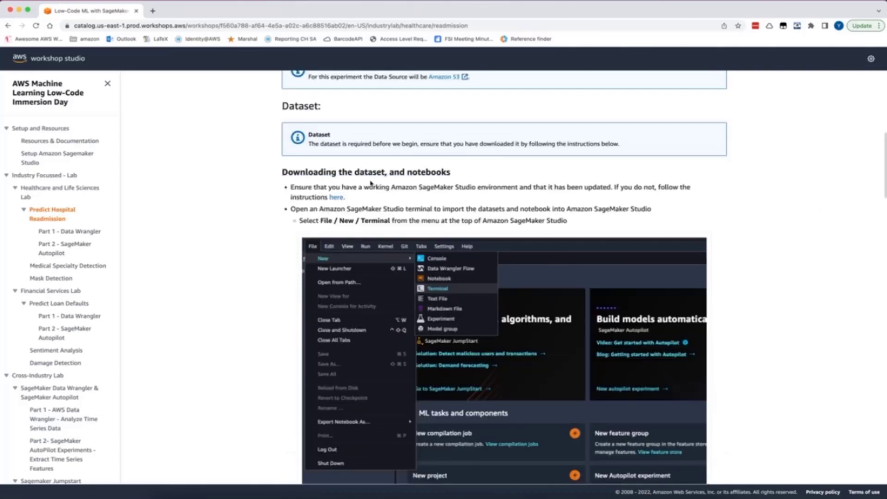
scroll(379, 216, down, 1)
scroll(379, 216, down, 2)
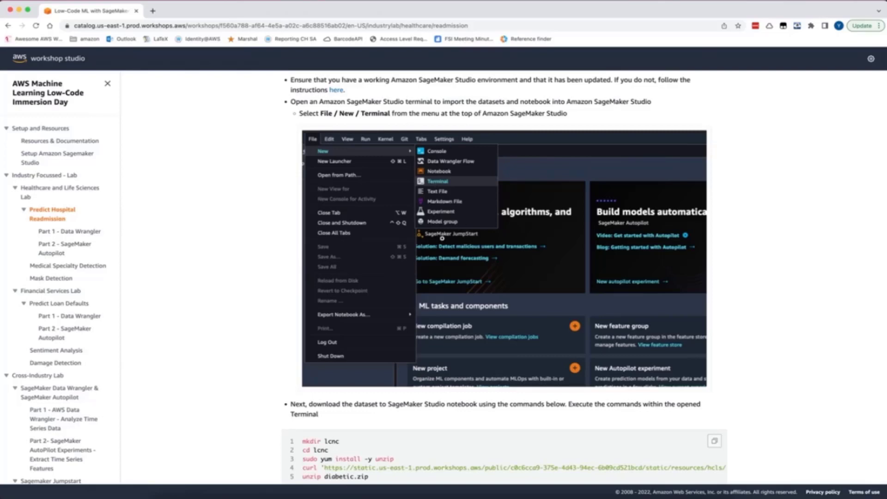
Examine the terminal commands that download and unzip diabetic.zip, including the full curl line, and the instructions below them
scroll(441, 327, down, 3)
drag(370, 325, 288, 291)
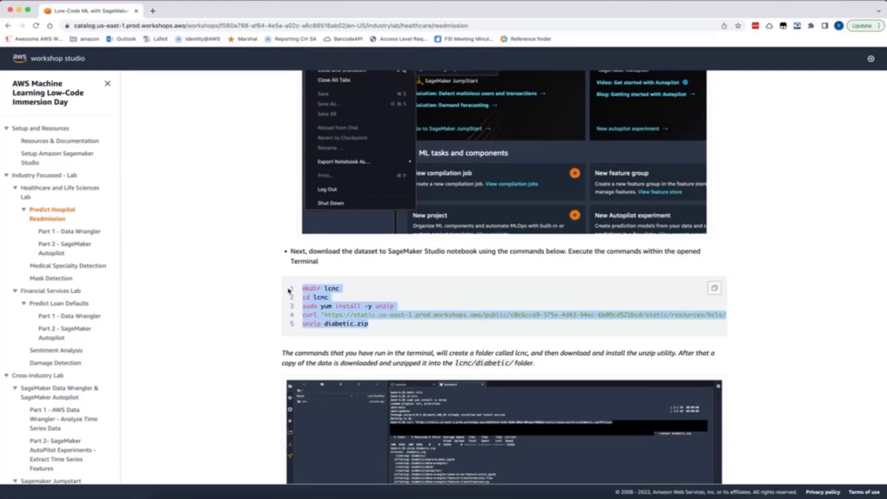
click(358, 291)
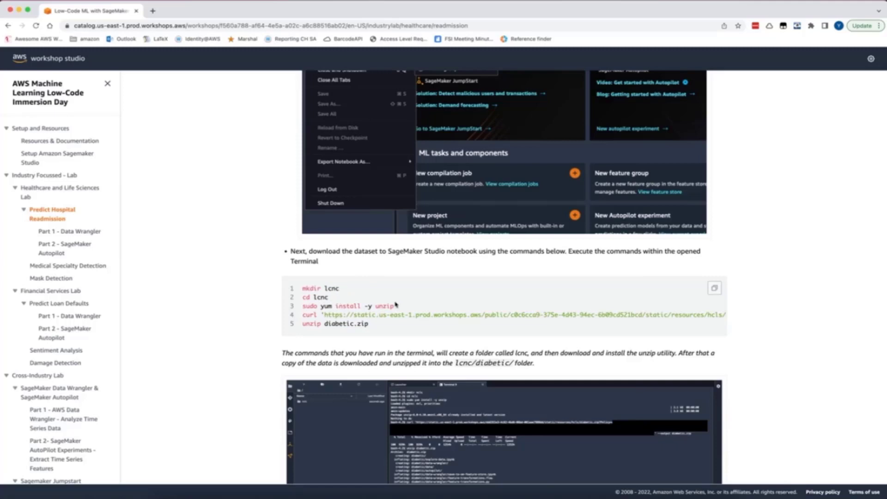
scroll(394, 307, right, 10)
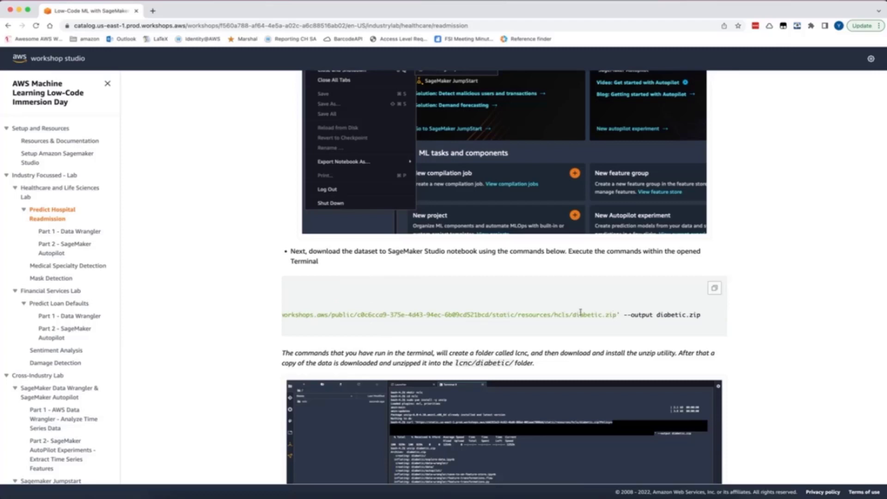
scroll(580, 314, left, 10)
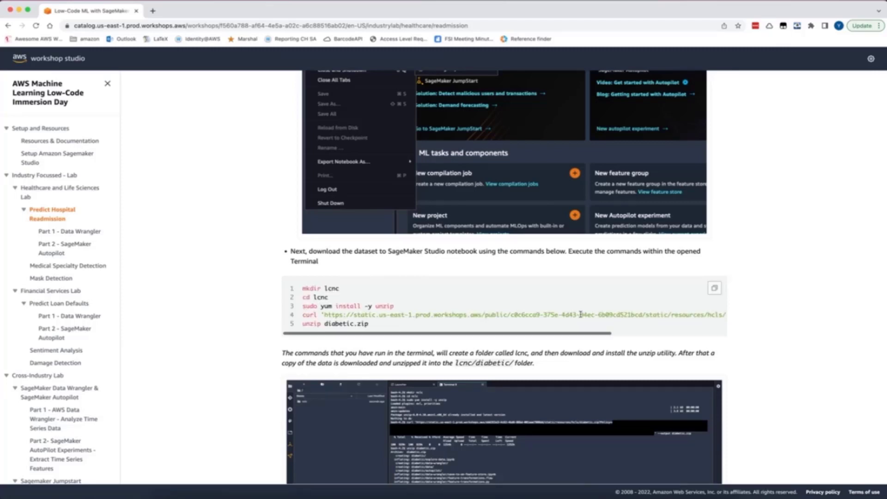
scroll(388, 323, down, 7)
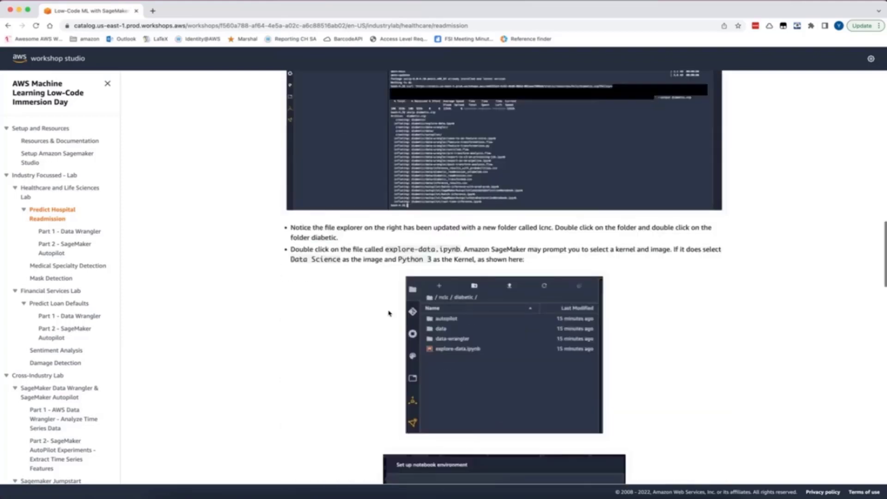
scroll(335, 184, up, 3)
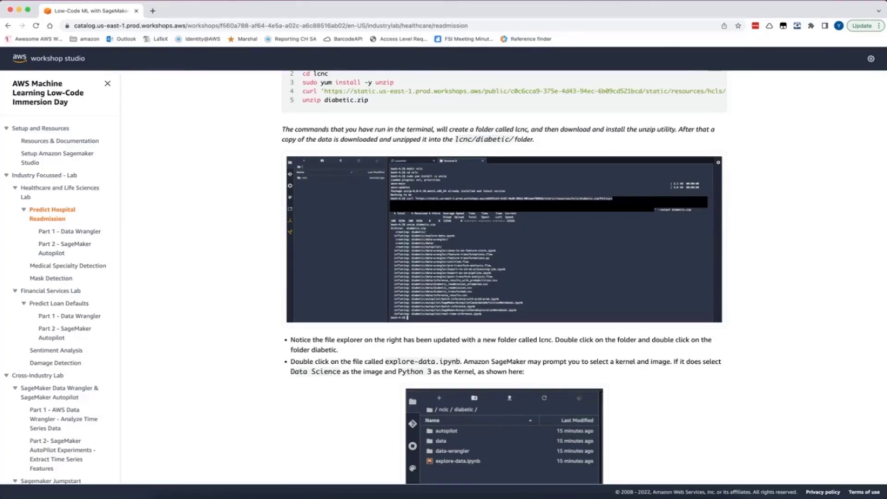
Switch to the SageMaker Studio window and show the file browser at the lcnc/diabetic folder
key(ctrl+Up)
key(ctrl+Up)
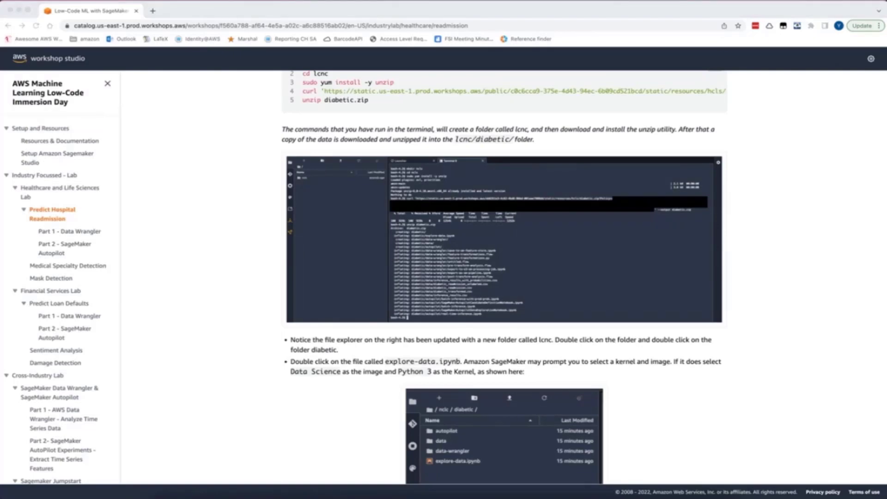
drag(884, 42, 476, 14)
double_click(484, 9)
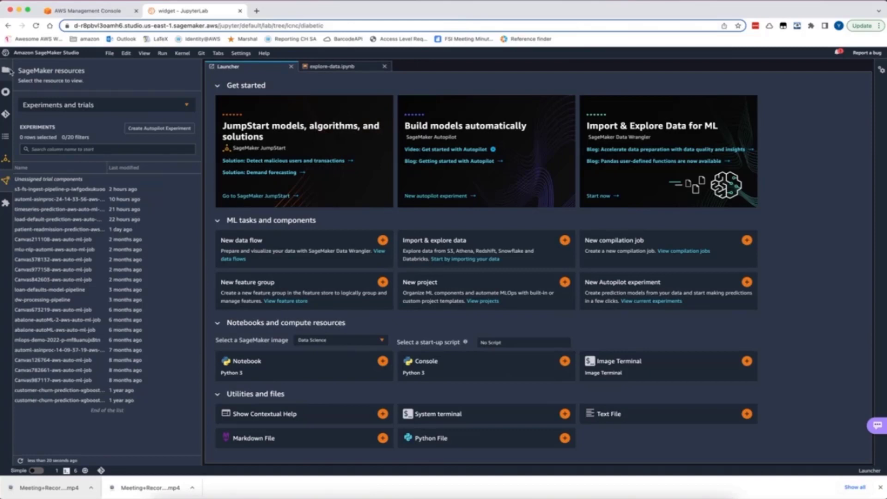
click(6, 70)
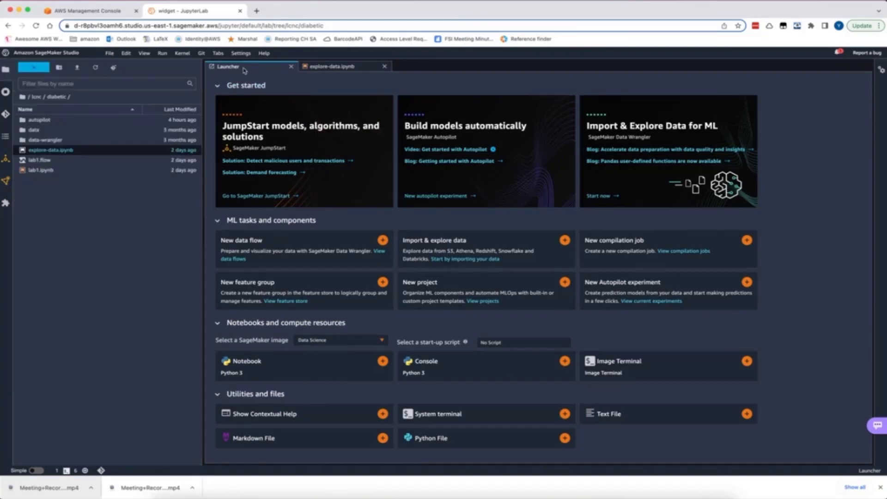
Open an additional Launcher in two different ways, closing the extra one each time
click(109, 54)
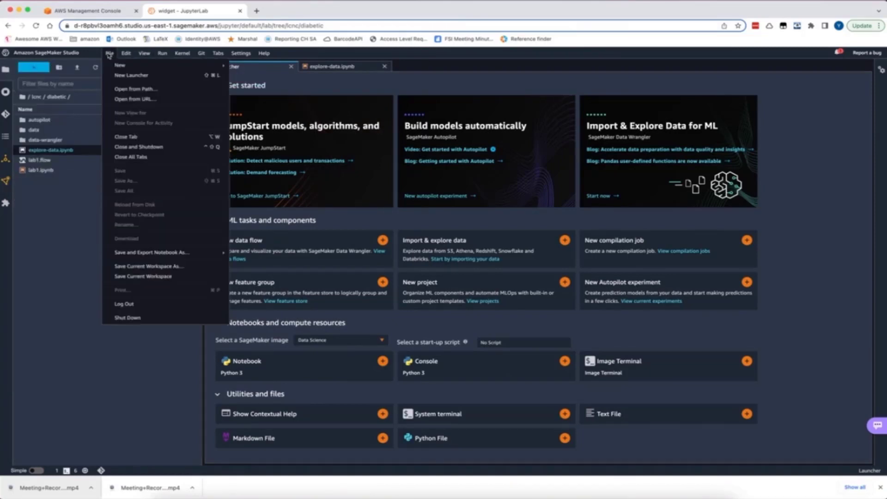
click(120, 76)
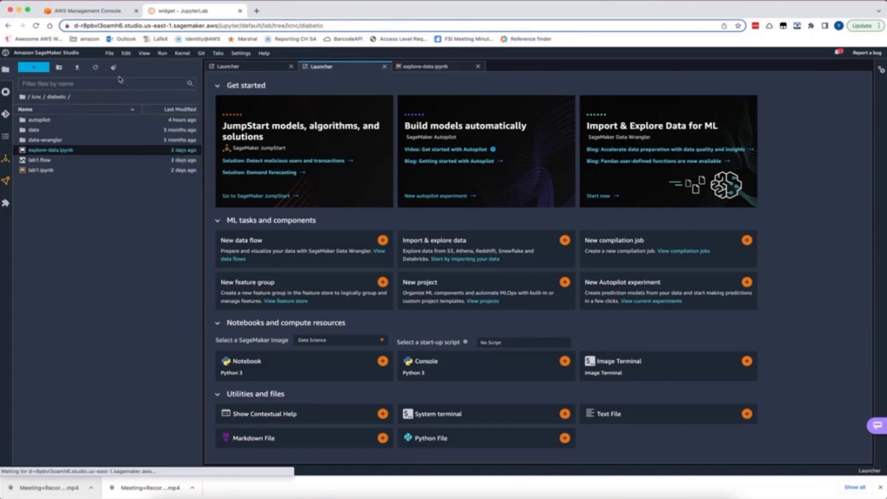
click(384, 67)
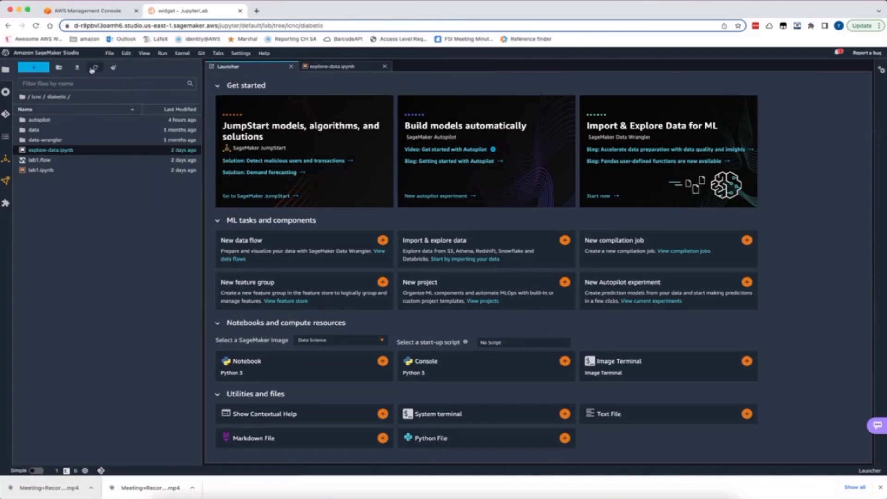
click(29, 71)
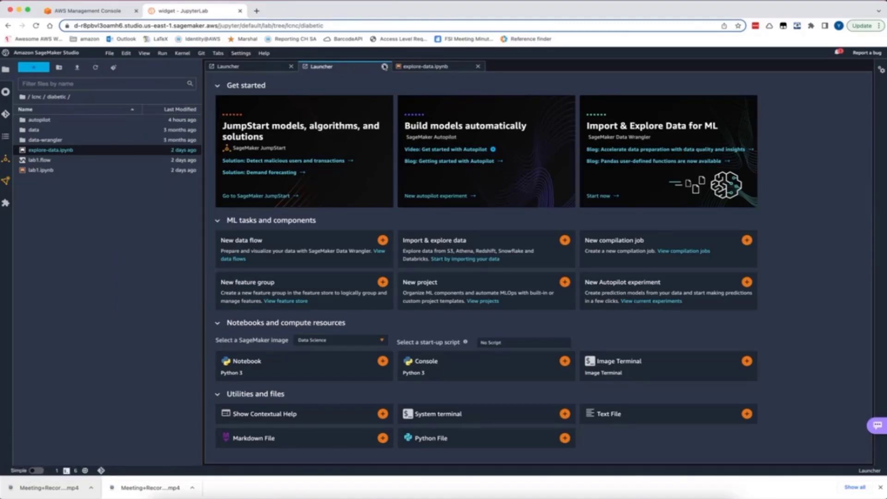
click(384, 67)
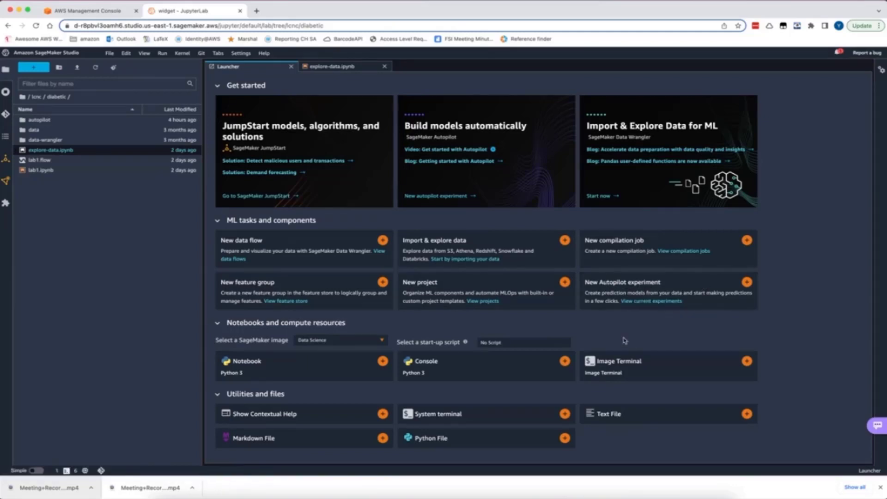
Open a system terminal in Studio and select the five dataset download commands on the workshop page, from mkdir lcnc to unzip diabetic.zip
click(454, 415)
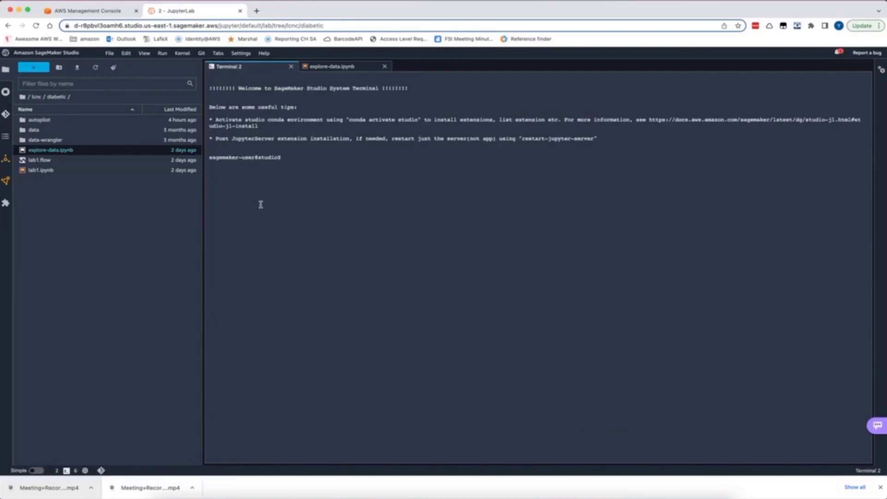
key(ctrl+Up)
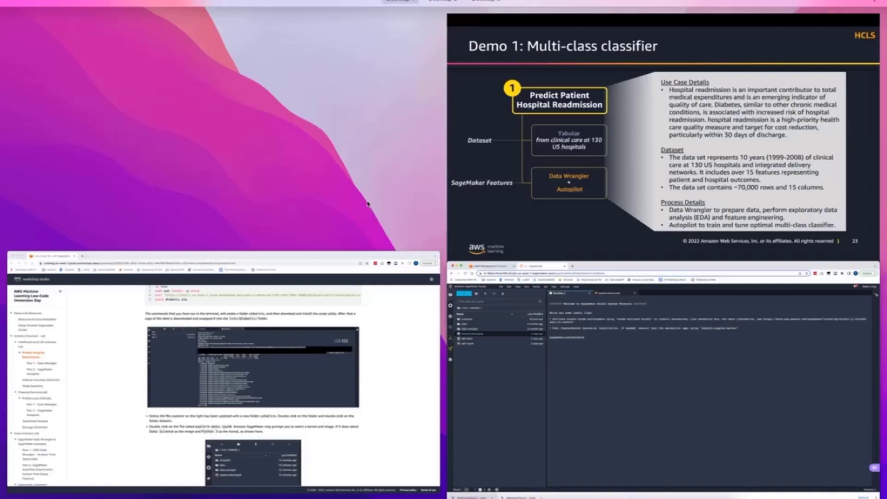
click(269, 386)
scroll(359, 157, up, 2)
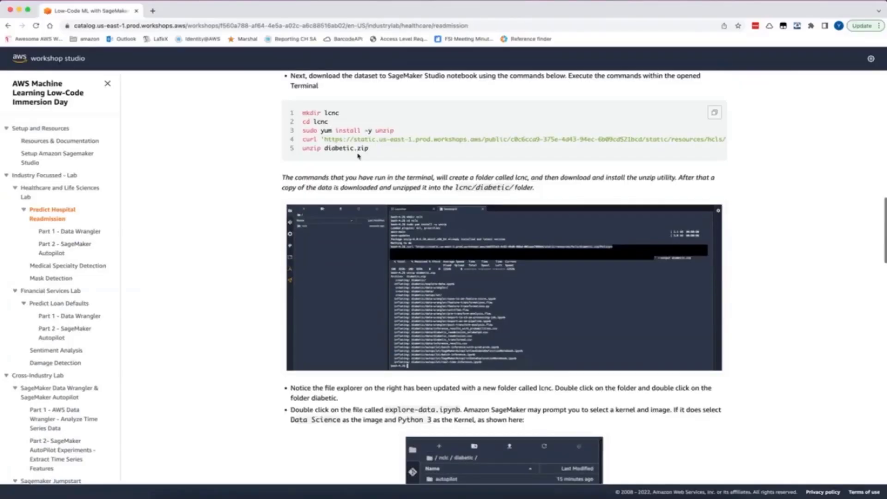
drag(377, 152, 302, 113)
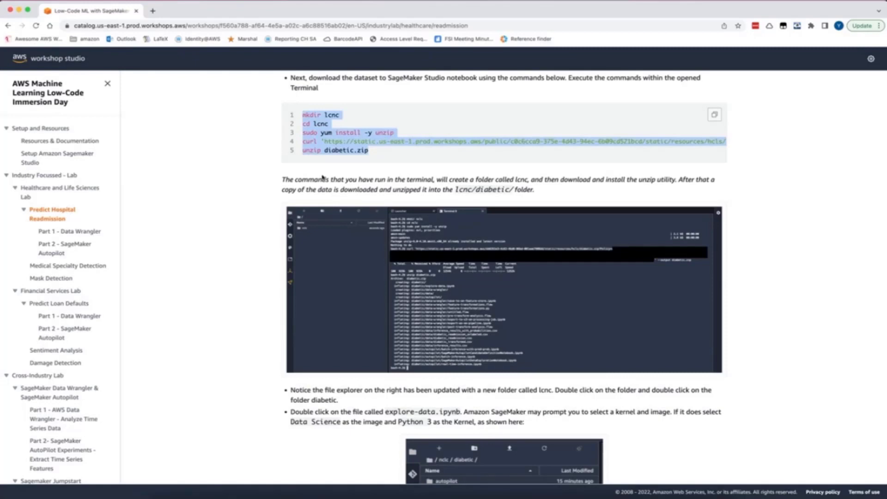
Switch back to SageMaker Studio, look at the files in the data folder and return to the diabetic folder
drag(274, 6, 886, 2)
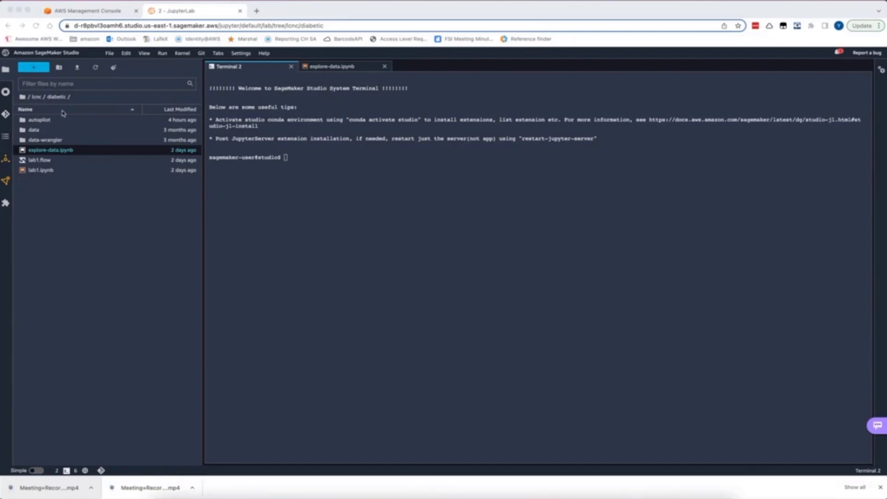
click(39, 133)
double_click(40, 133)
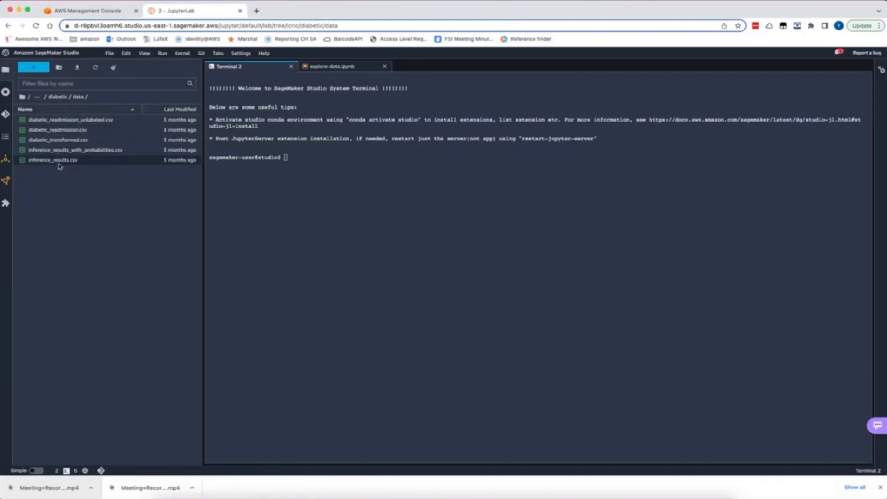
click(57, 97)
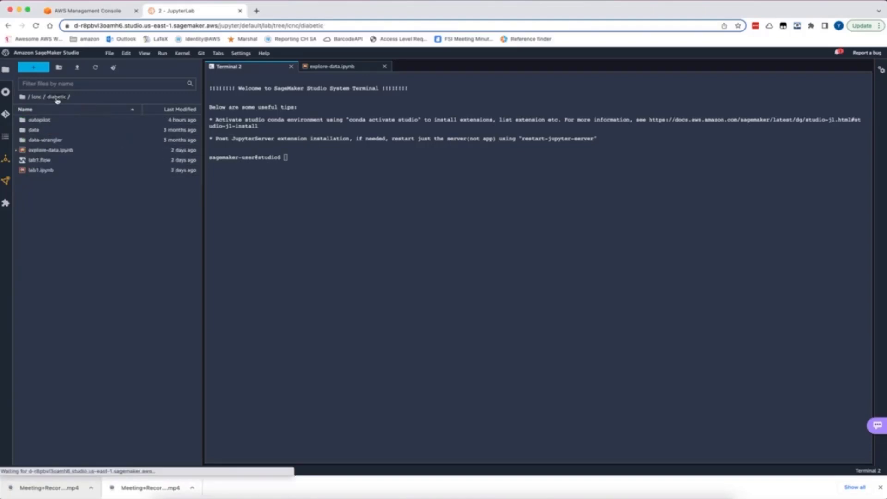
Open explore-data.ipynb from the diabetic folder and read the description of the Readmitted column's values
double_click(51, 151)
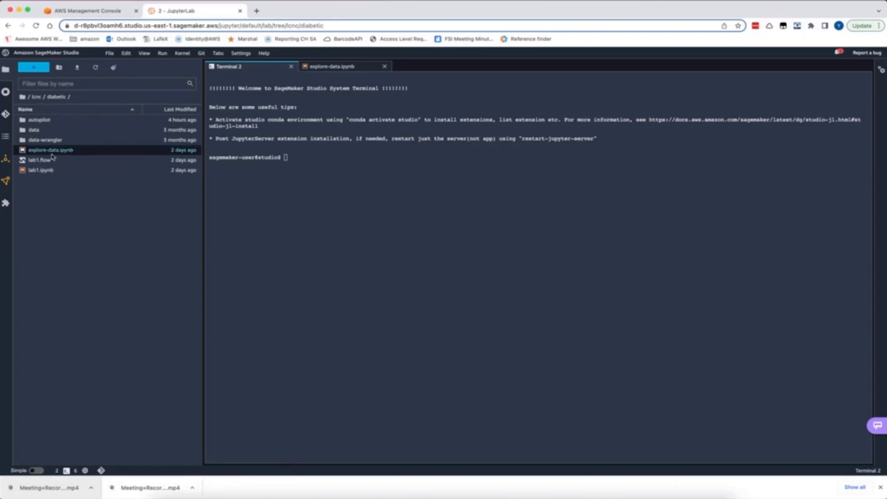
scroll(360, 155, up, 5)
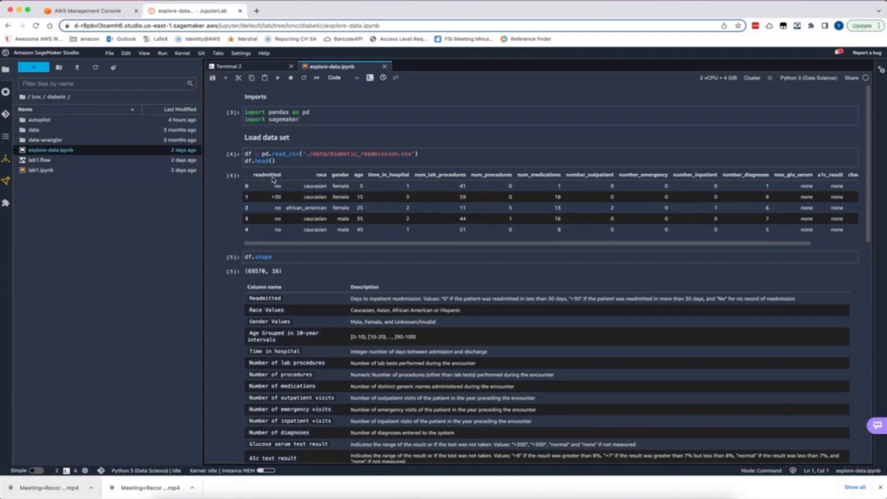
scroll(319, 294, down, 2)
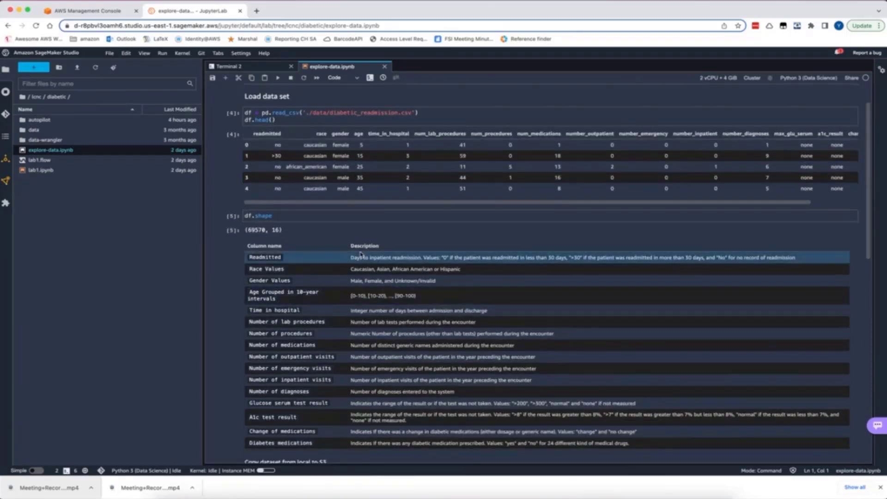
ctrl+scroll(365, 267, up, 6)
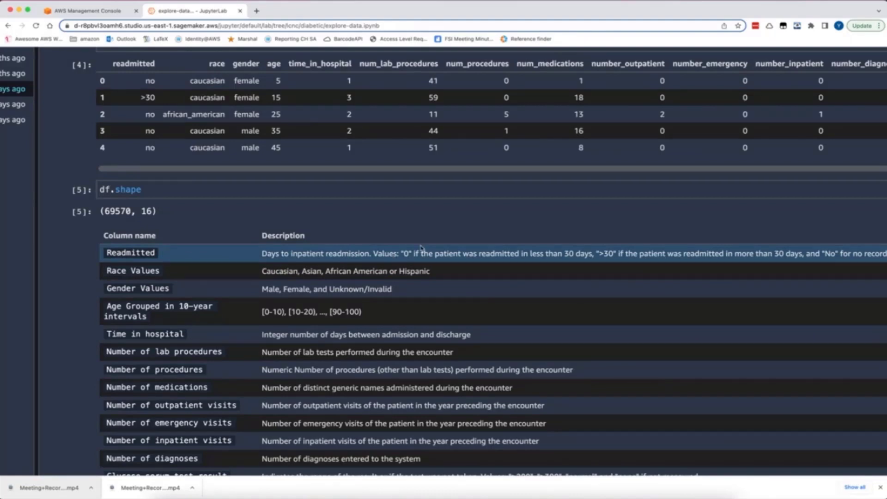
scroll(421, 248, right, 2)
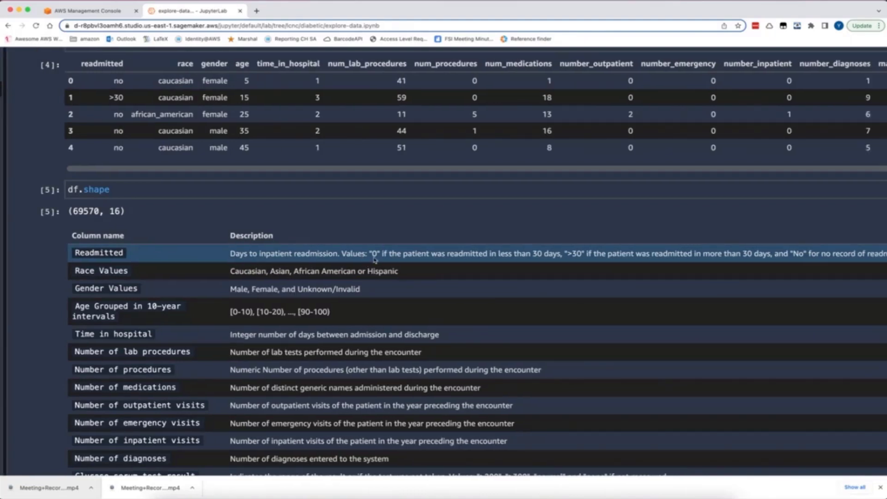
scroll(376, 259, right, 2)
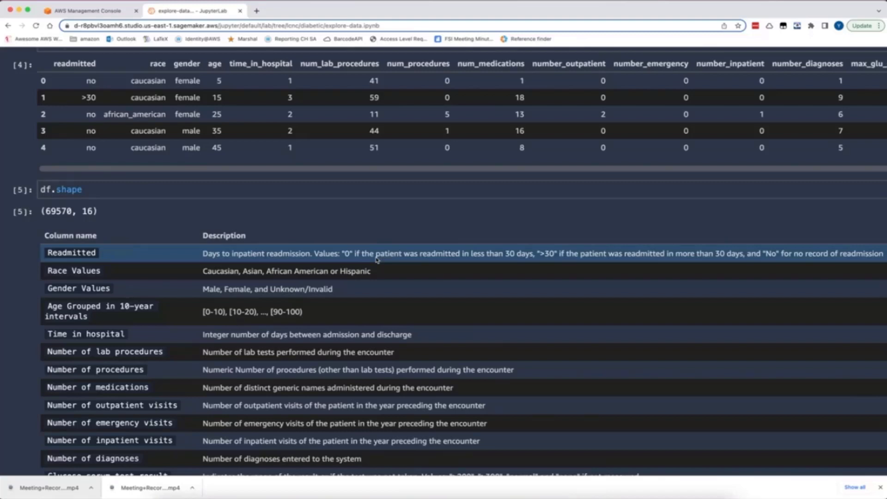
scroll(377, 260, right, 6)
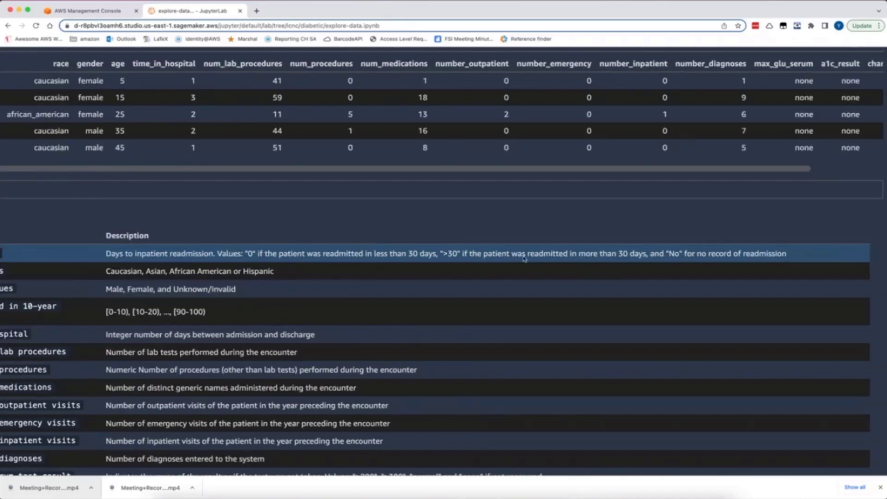
scroll(527, 258, left, 20)
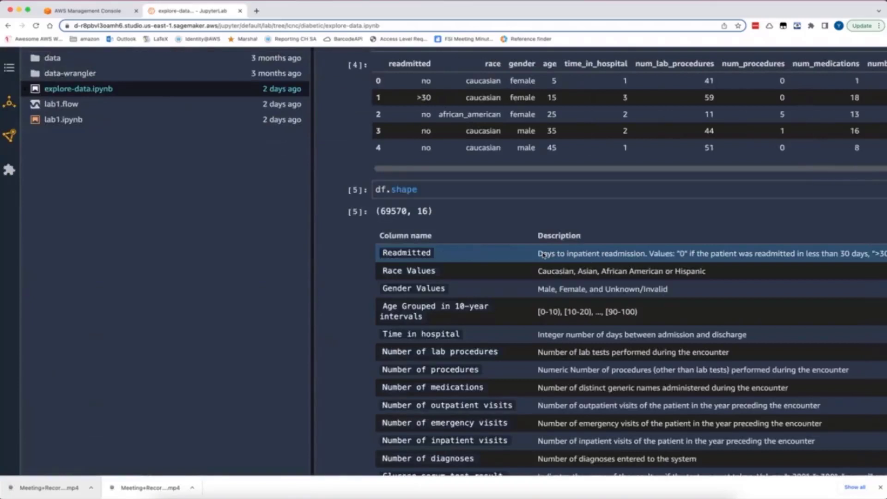
Examine the df.head() preview of diabetic_readmission.csv across all columns, from readmitted to diabetes_med
scroll(544, 255, up, 3)
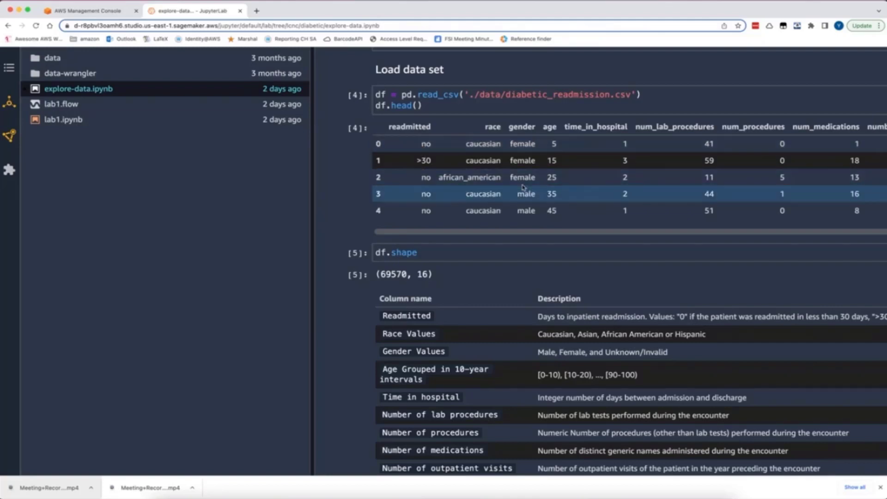
scroll(525, 190, right, 3)
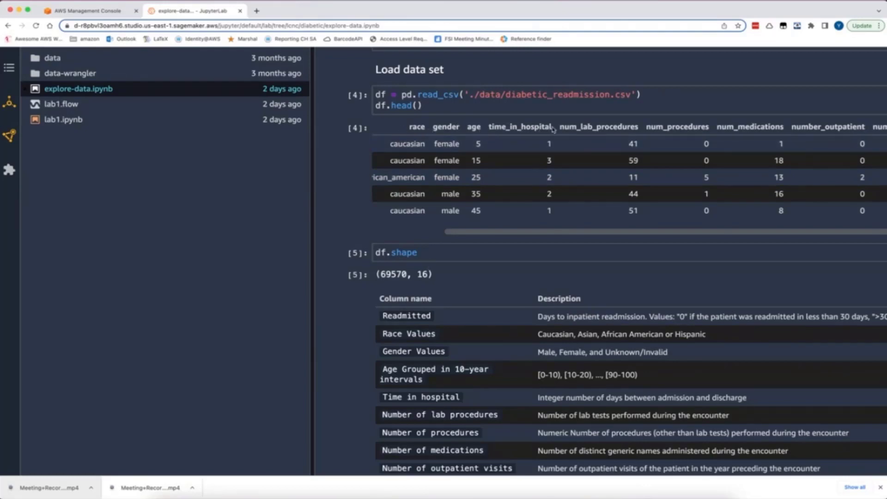
scroll(661, 161, right, 1)
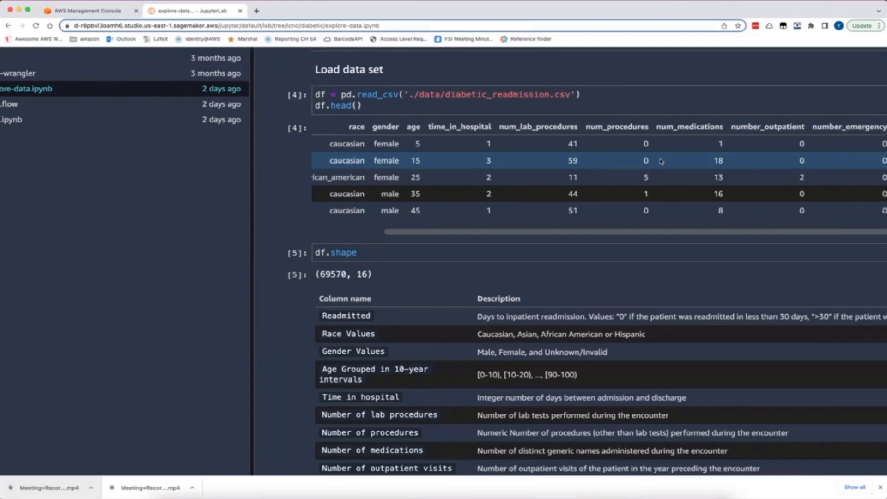
scroll(573, 148, right, 3)
scroll(572, 148, right, 1)
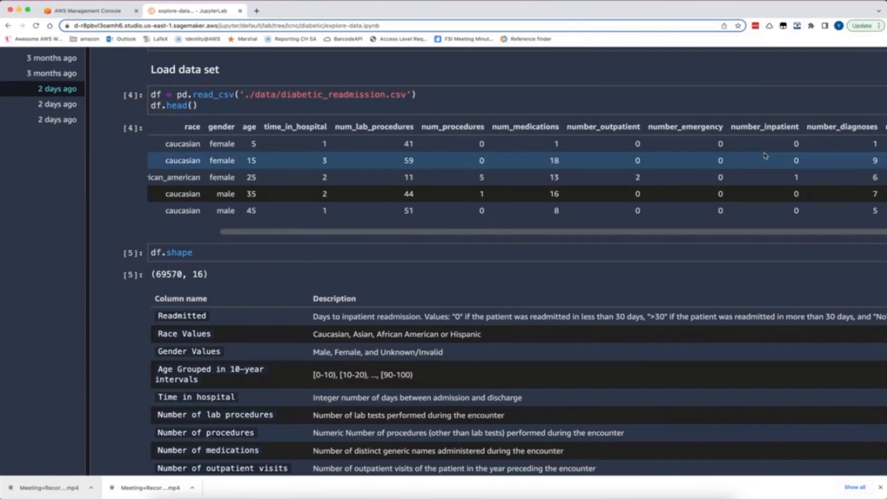
scroll(646, 152, right, 10)
scroll(781, 145, left, 1)
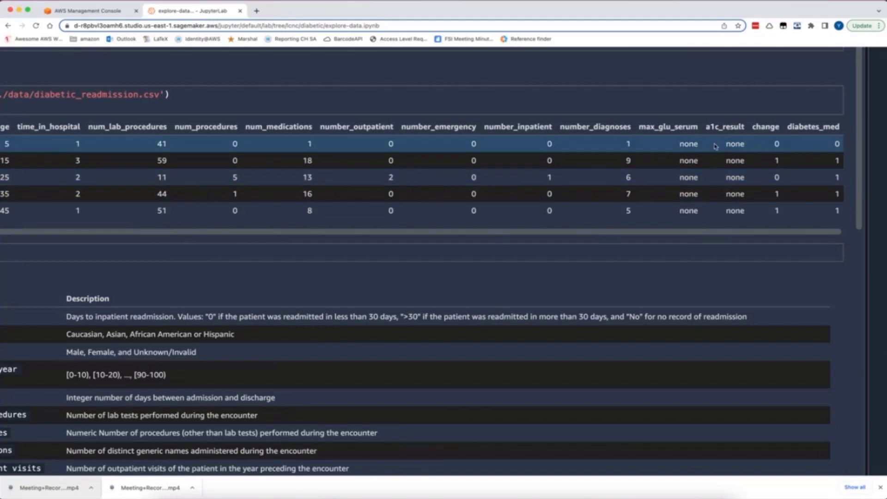
Read through the column description table down to the section on copying the dataset from local to S3
scroll(725, 205, down, 3)
scroll(724, 205, up, 3)
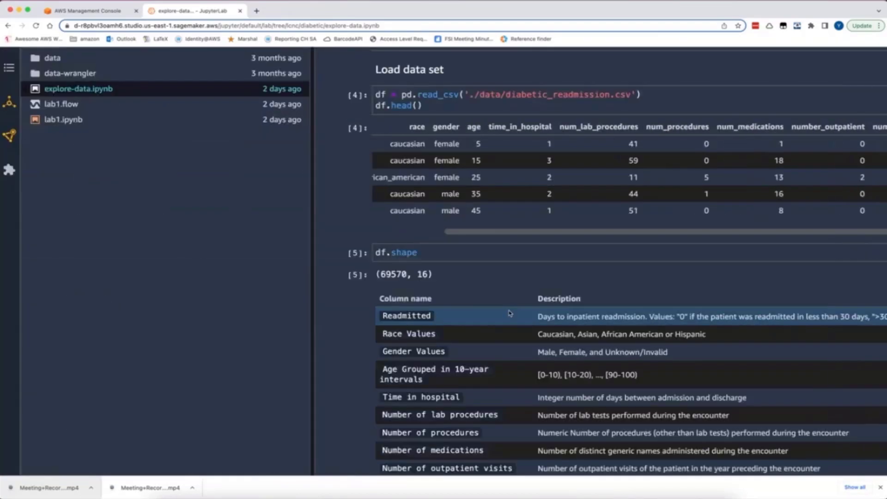
scroll(509, 313, left, 10)
scroll(509, 313, down, 5)
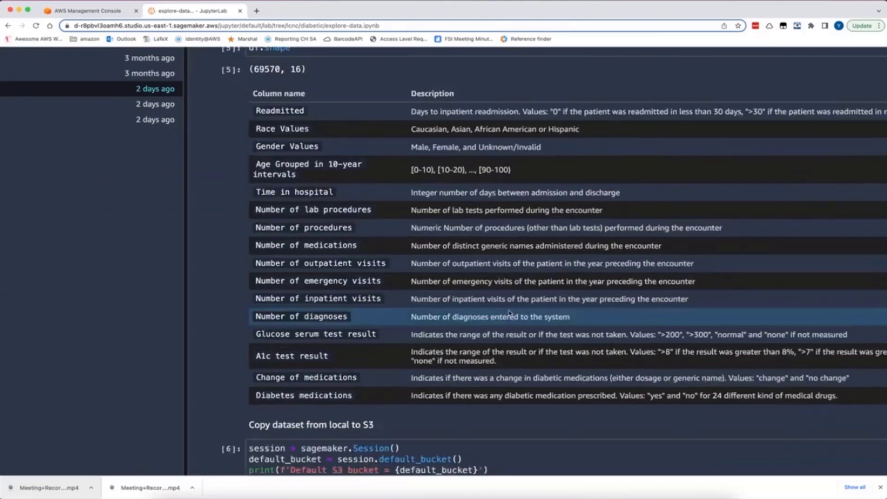
scroll(345, 282, down, 3)
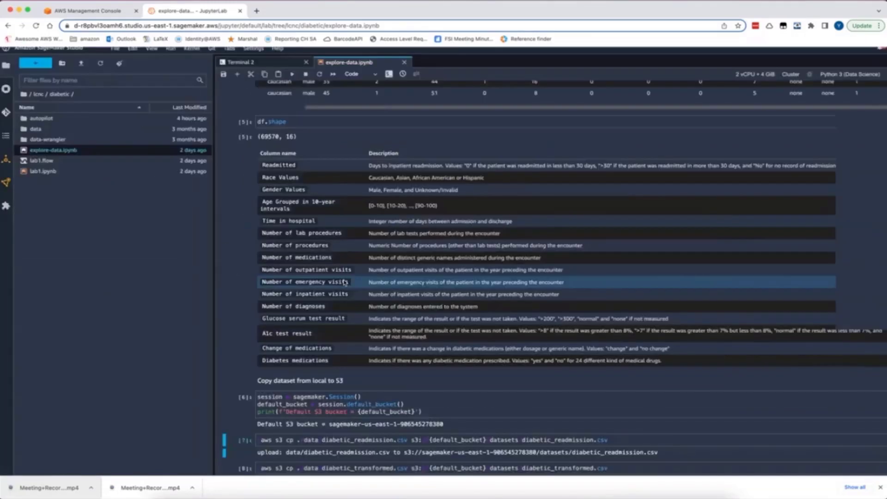
scroll(345, 282, down, 1)
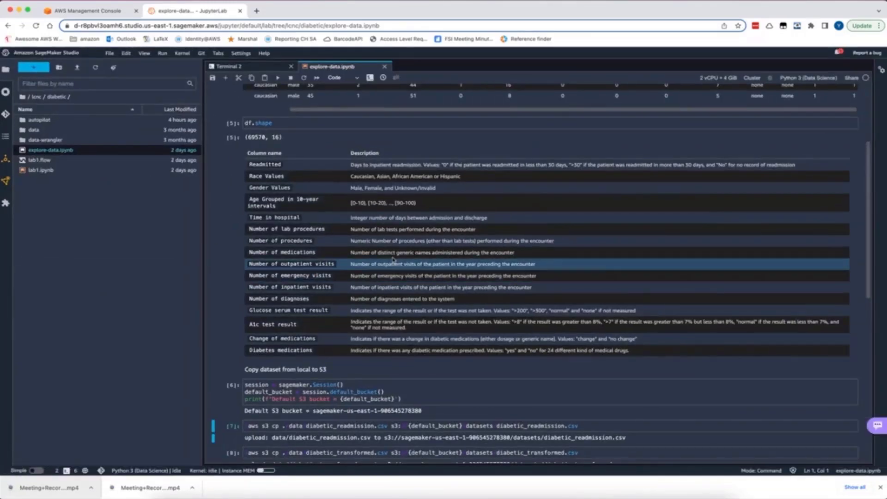
scroll(369, 272, down, 4)
Review the aws s3 cp command for diabetic_readmission.csv and copy the destination S3 URI from its upload output
click(466, 225)
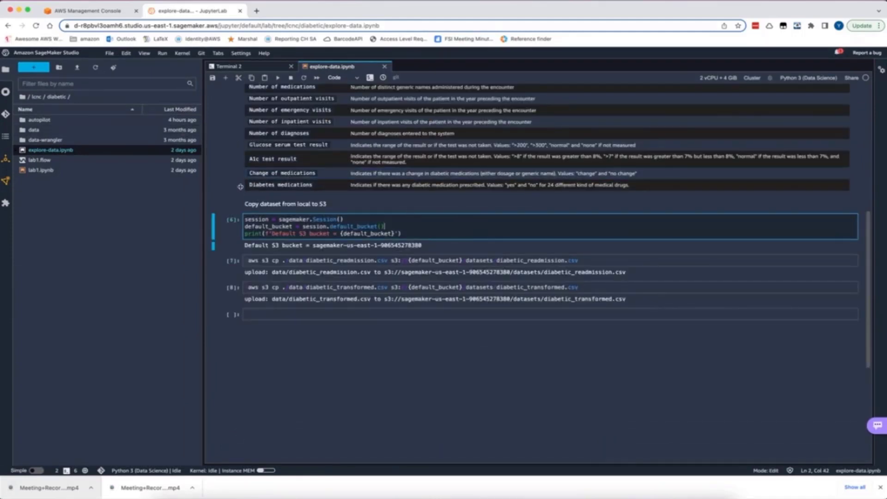
drag(586, 260, 220, 263)
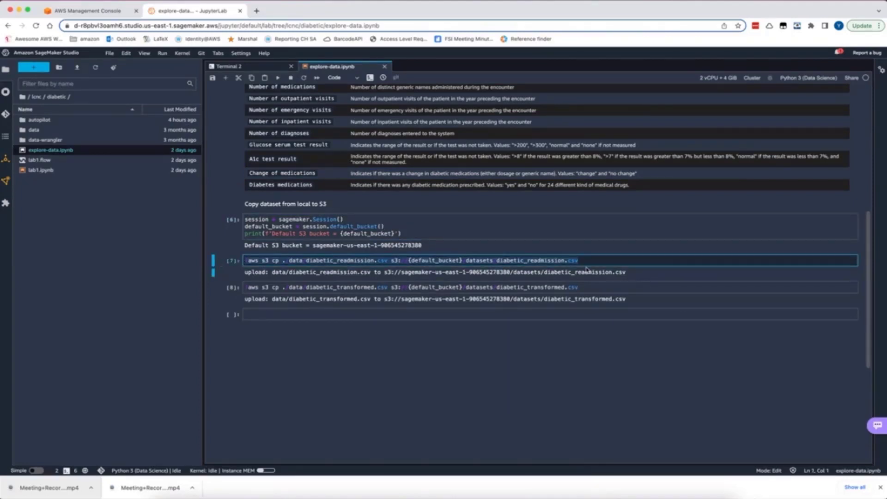
click(619, 273)
drag(403, 280, 385, 276)
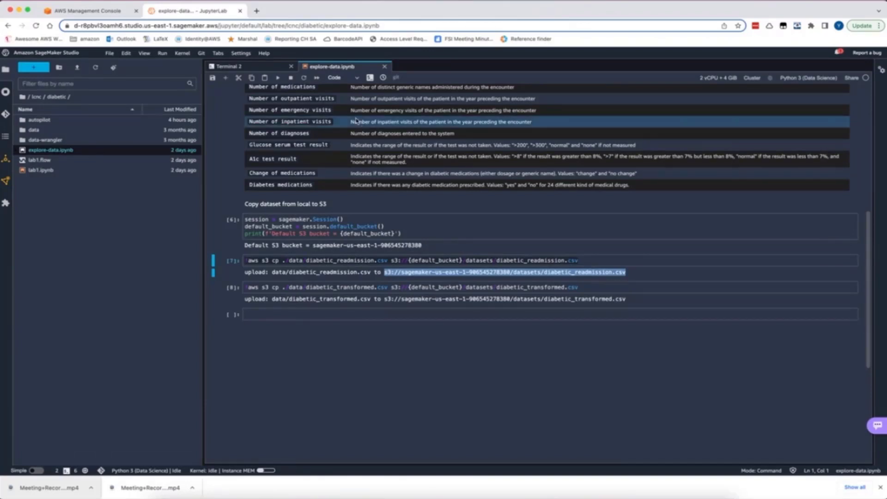
click(233, 66)
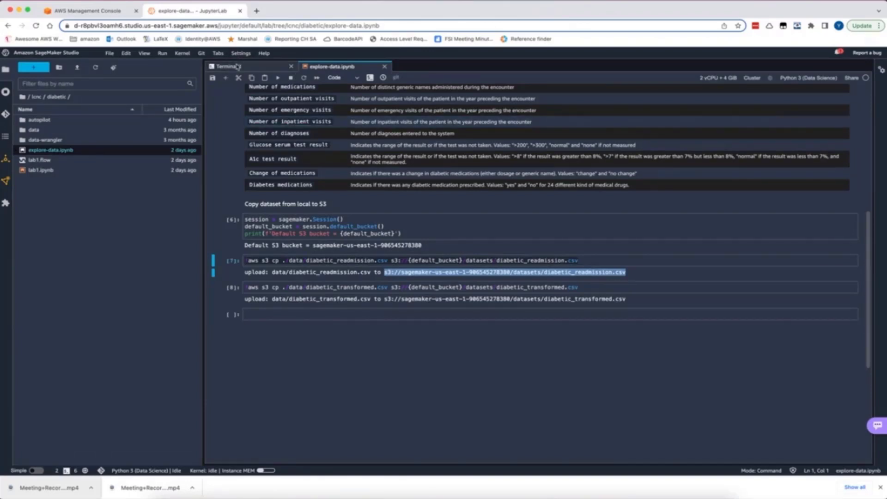
click(327, 66)
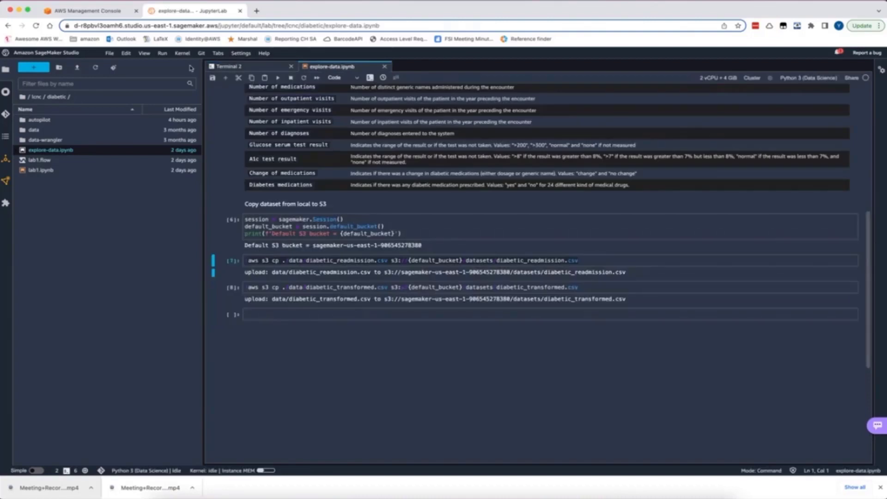
Create a new Data Wrangler flow from a new Launcher and choose Amazon S3 as the import source
click(34, 67)
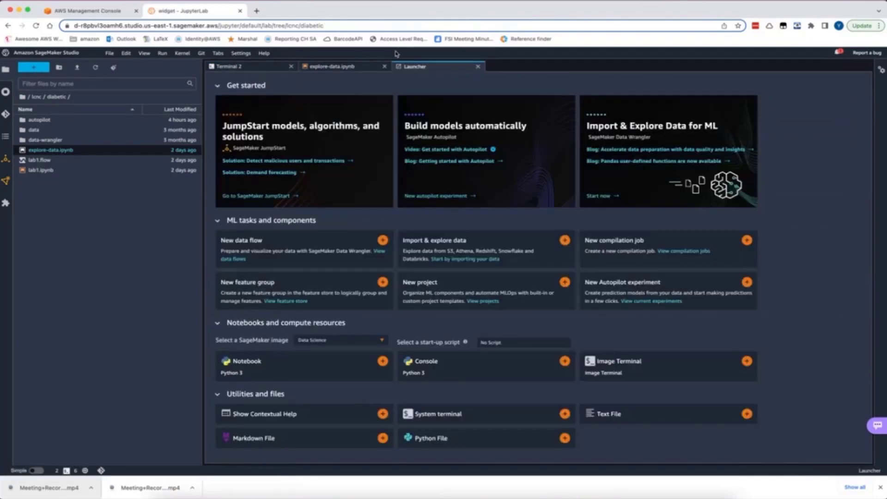
click(290, 245)
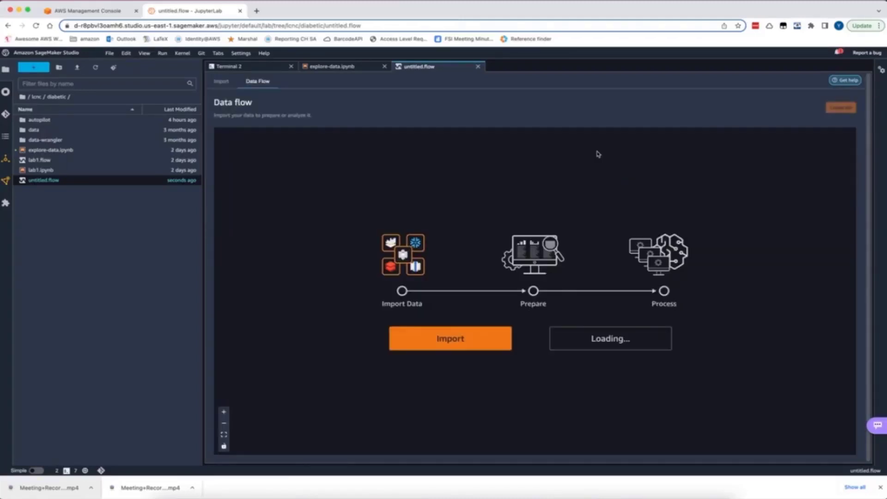
click(491, 347)
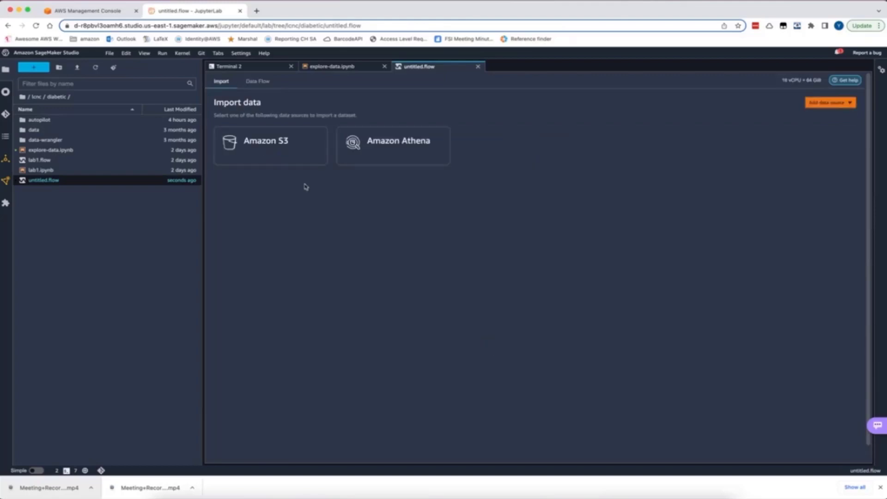
click(292, 153)
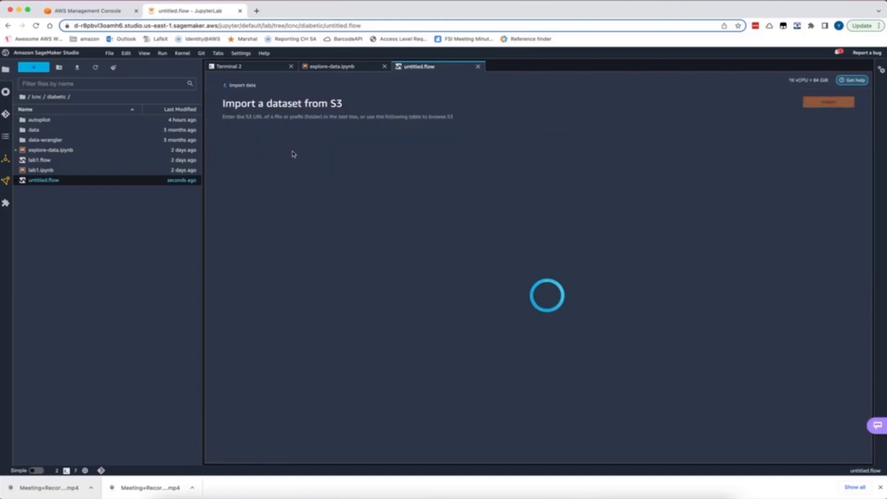
Look up the copied S3 URI without the extra text before s3://, and select diabetic_readmission.csv to preview its rows
click(266, 148)
key(super+v)
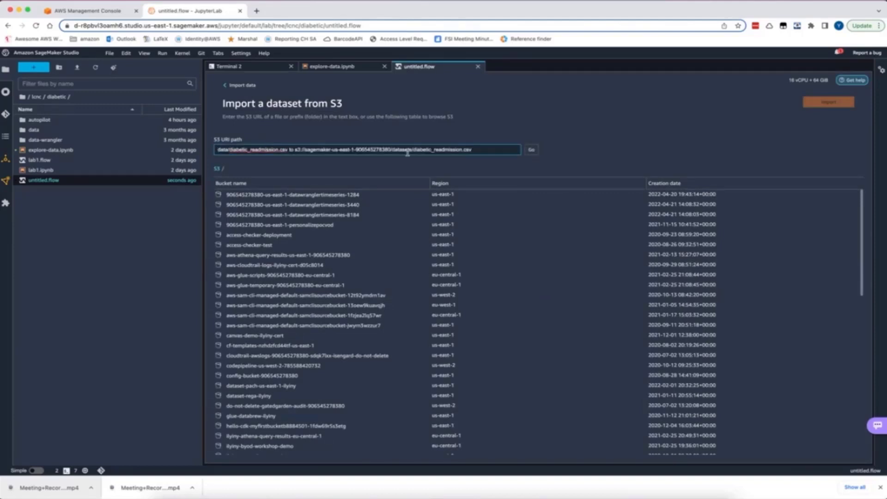
click(531, 150)
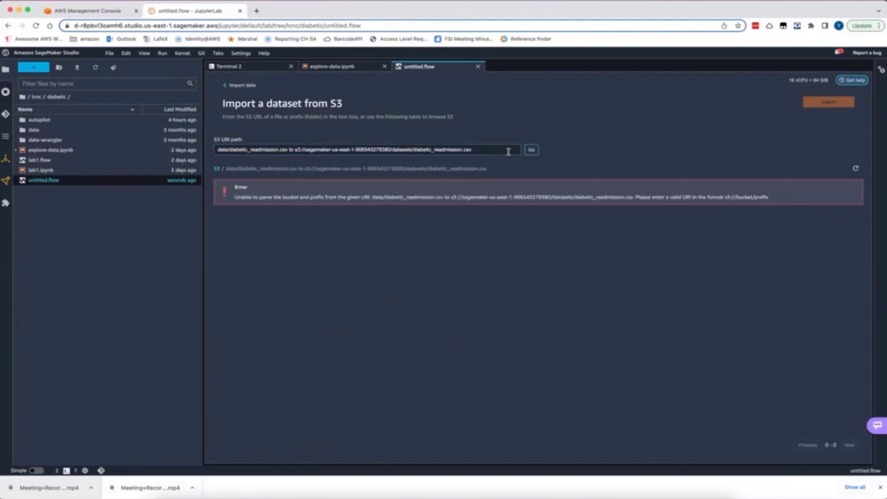
drag(292, 150, 202, 151)
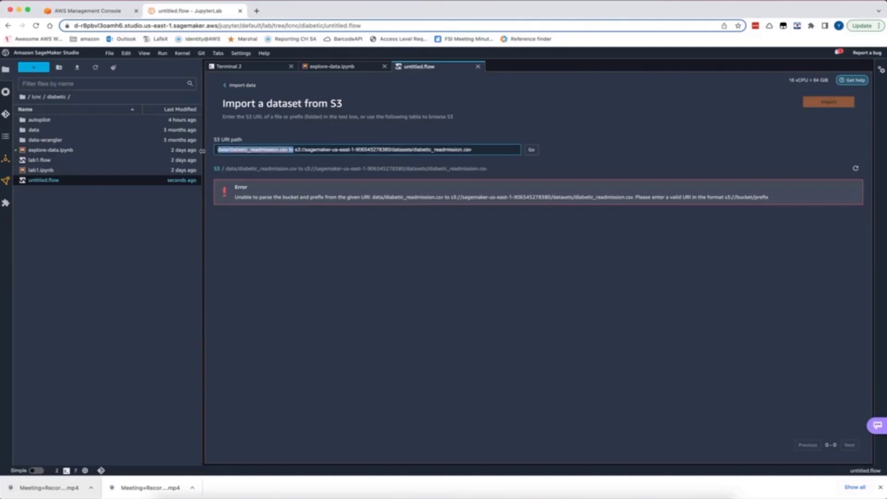
key(BackSpace)
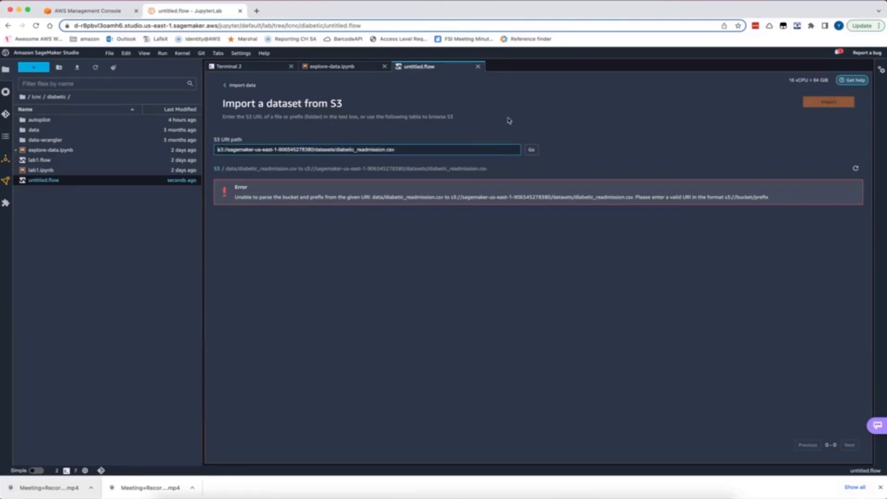
click(531, 150)
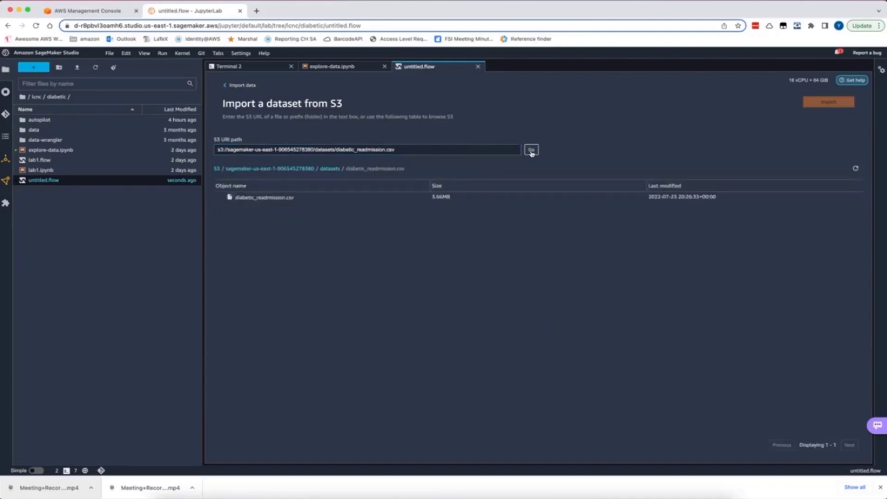
click(302, 199)
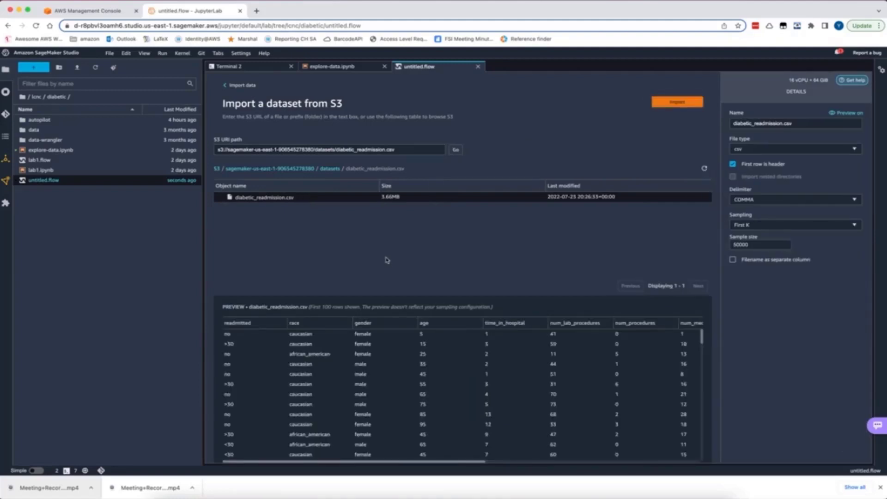
scroll(336, 353, down, 1)
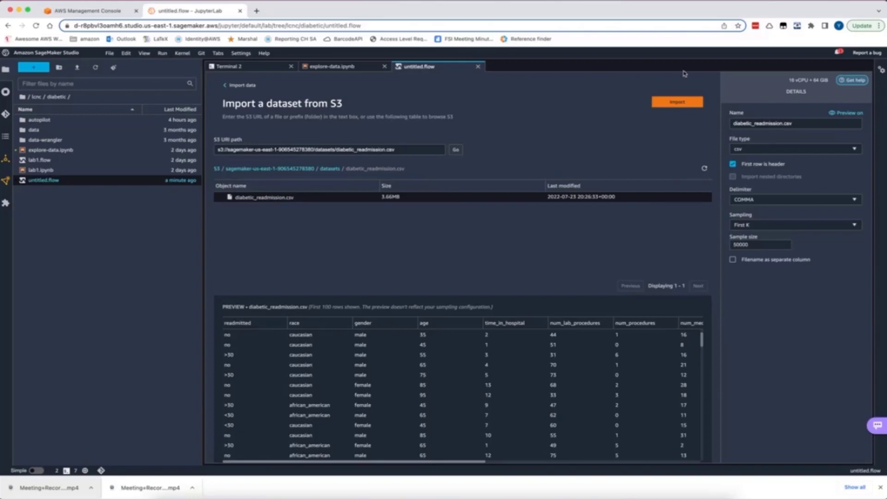
Check the running instances, apps and kernel sessions, and return to the file browser
click(6, 94)
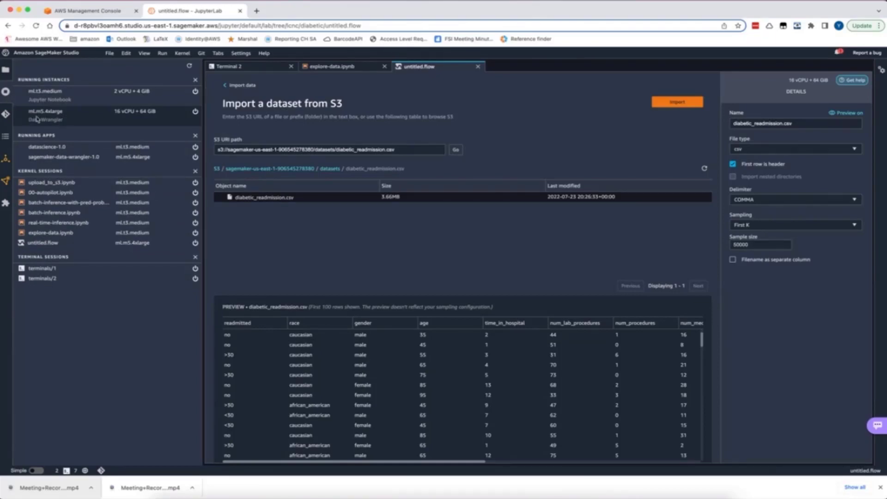
click(6, 70)
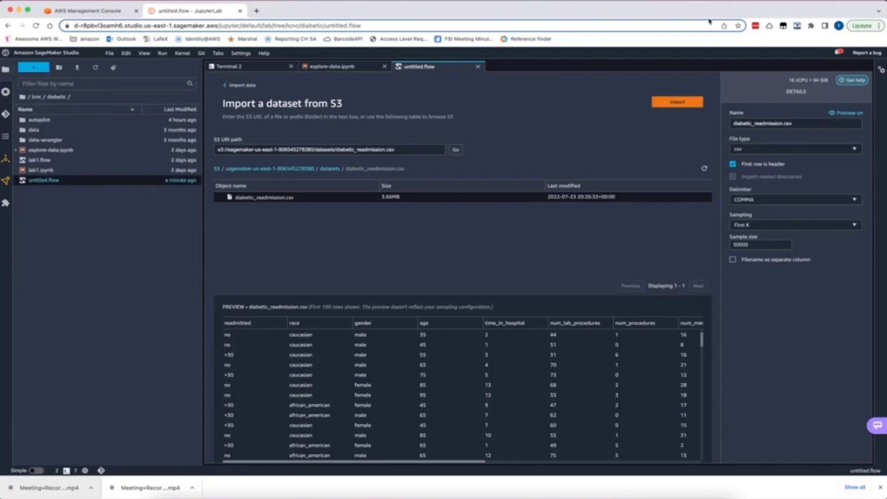
Check the file type and delimiter options available for importing diabetic_readmission.csv
click(749, 150)
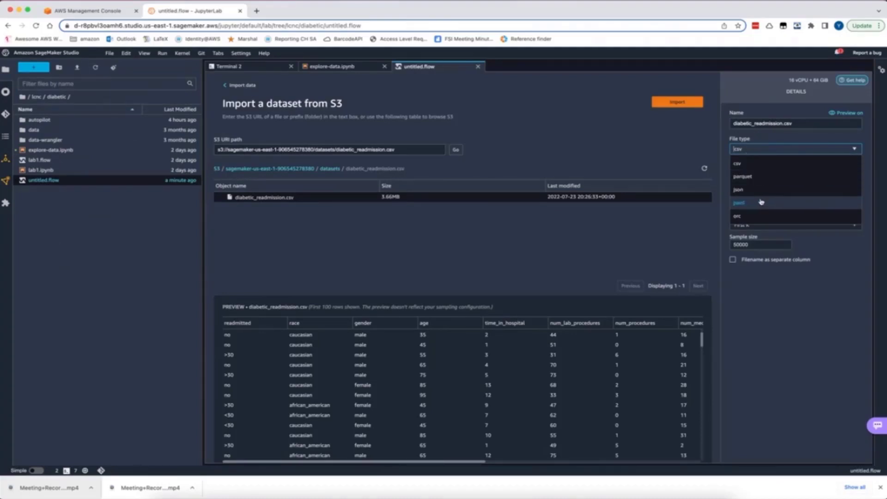
click(867, 171)
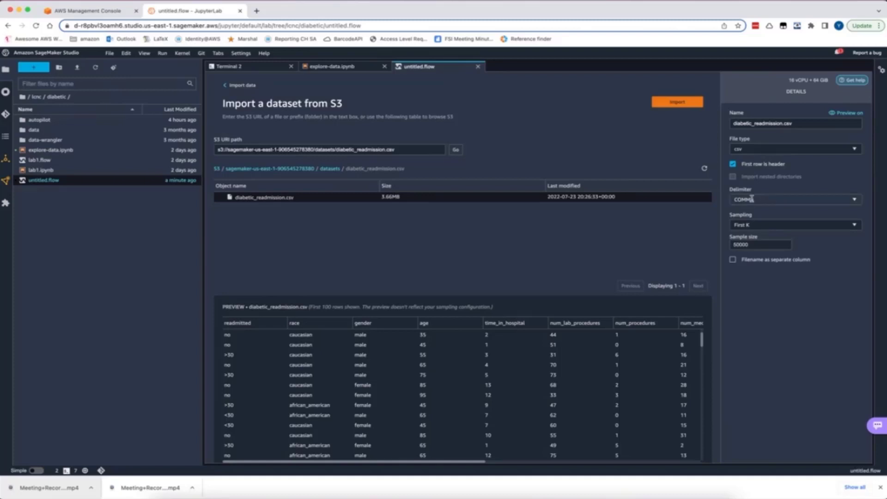
click(767, 199)
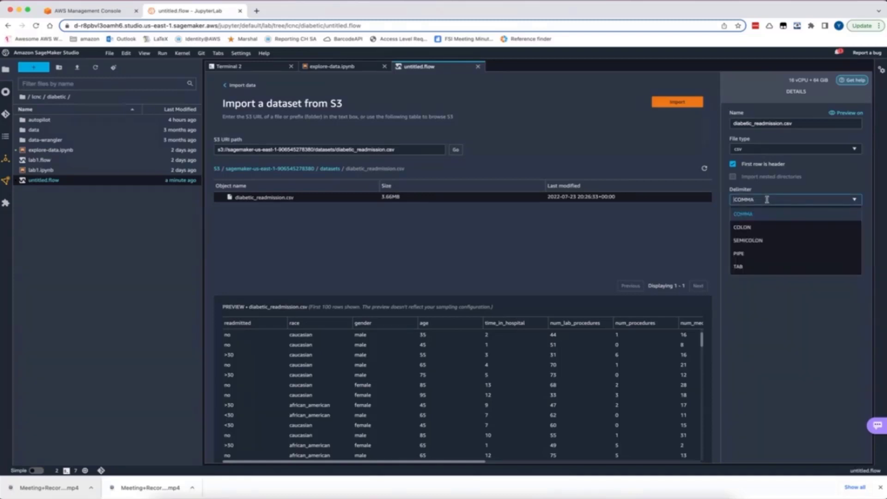
click(767, 199)
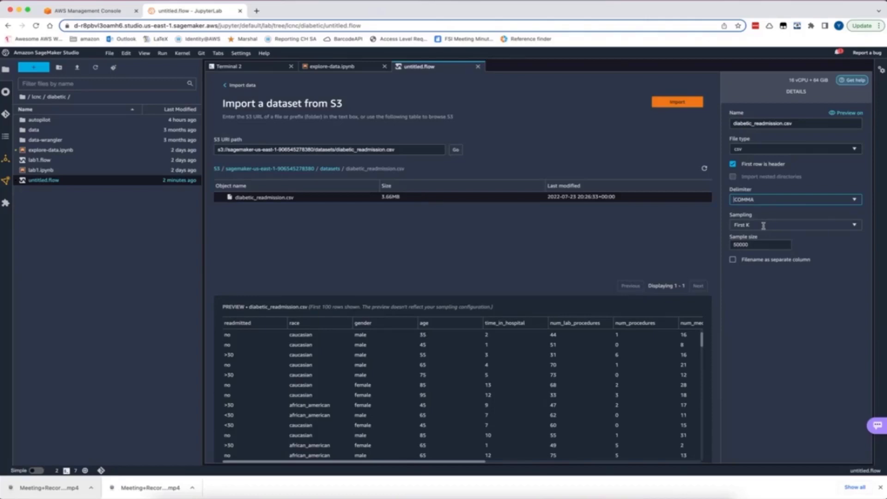
Import diabetic_readmission.csv with Stratified sampling, a sample size of 40000 and readmitted as the stratification column
click(760, 244)
double_click(760, 244)
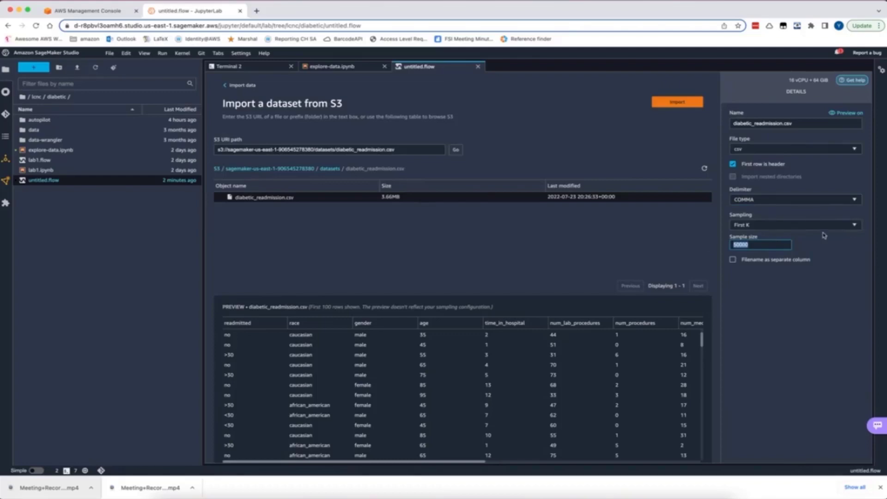
click(852, 226)
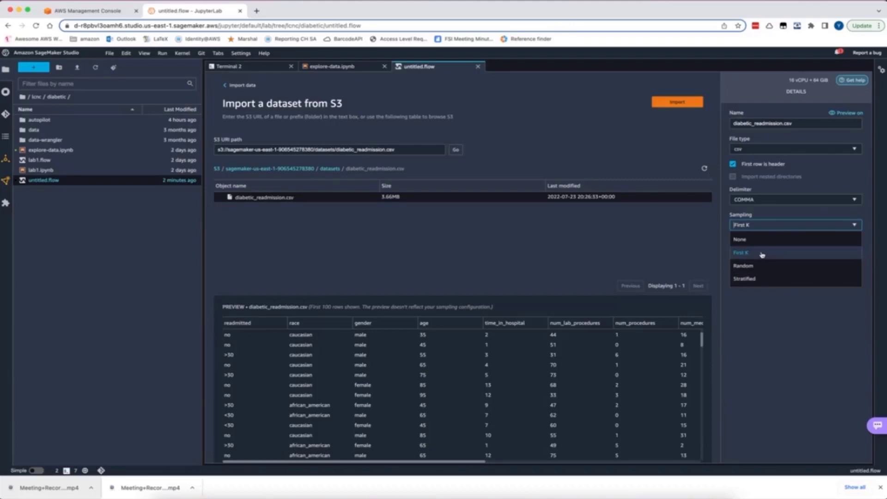
click(759, 282)
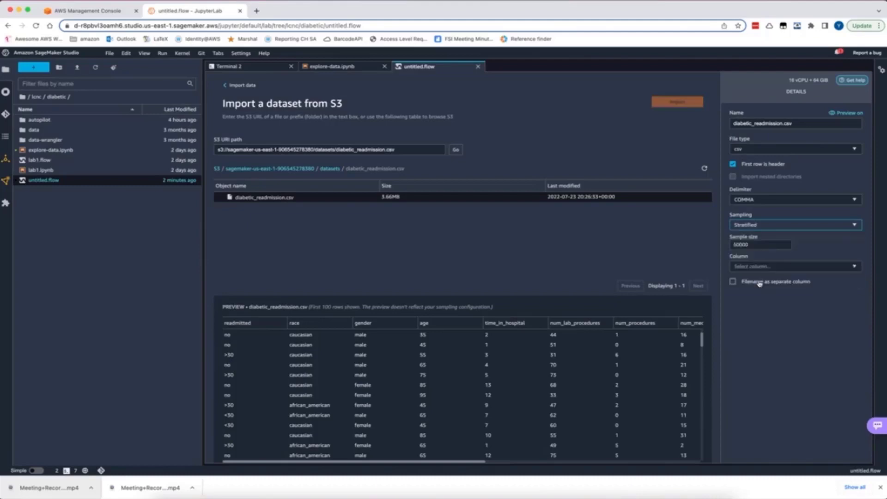
click(737, 243)
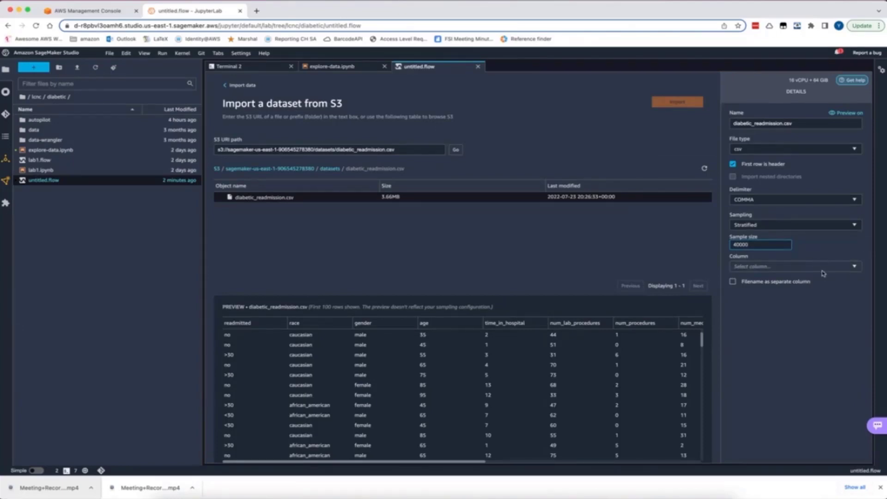
click(853, 267)
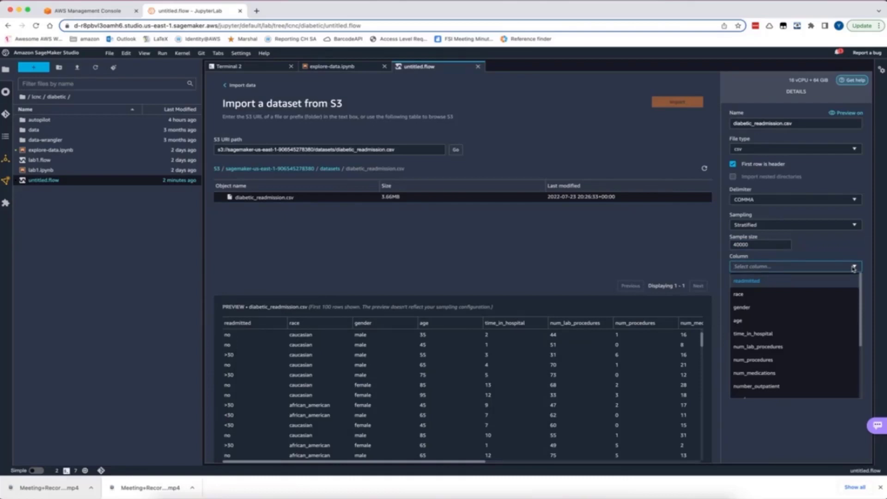
click(757, 282)
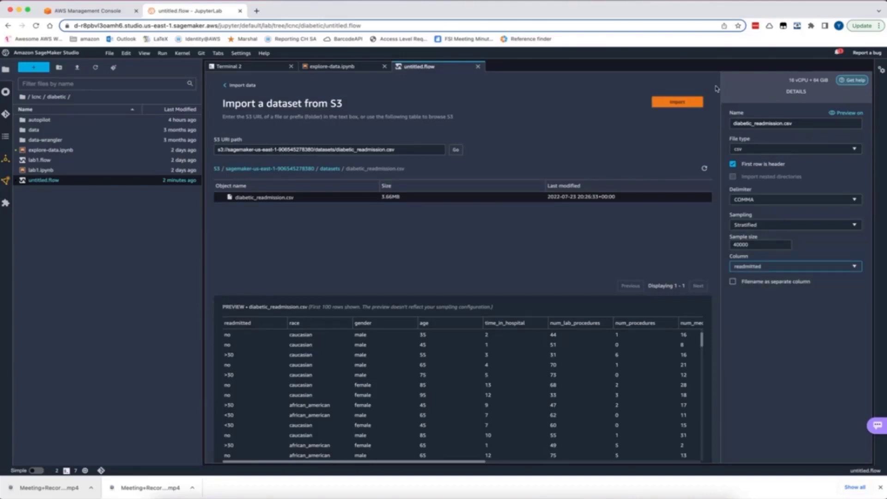
click(672, 106)
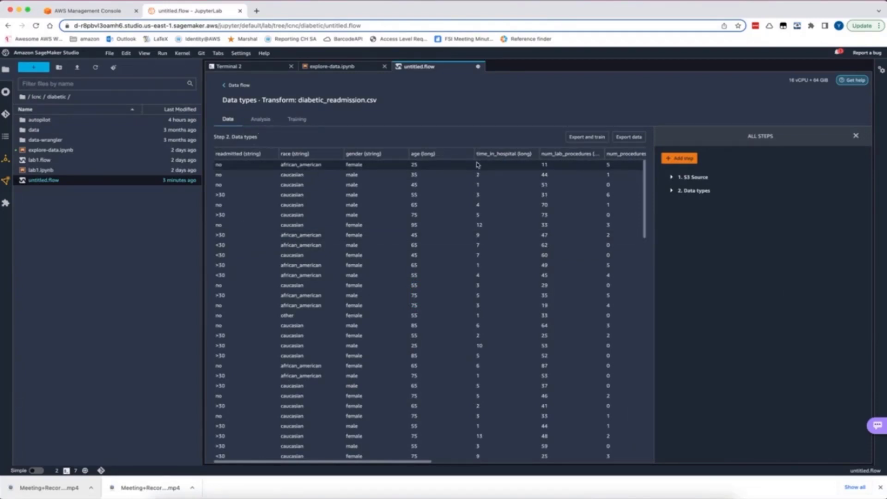
Look over the imported columns and review the data type assigned to each one in the Data types step
scroll(526, 229, right, 10)
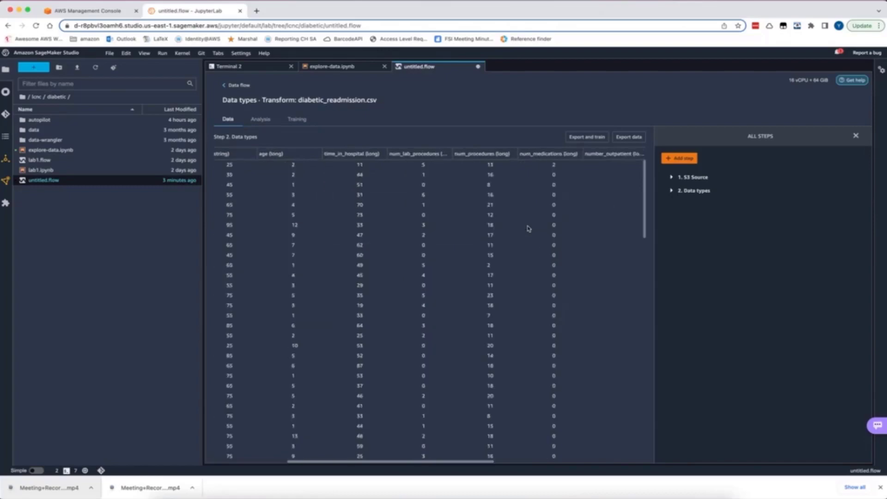
scroll(416, 207, left, 10)
click(672, 192)
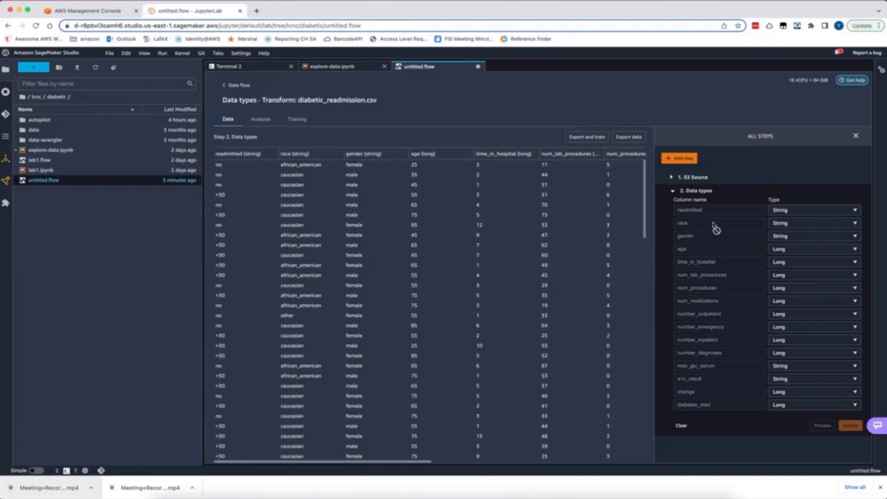
click(672, 191)
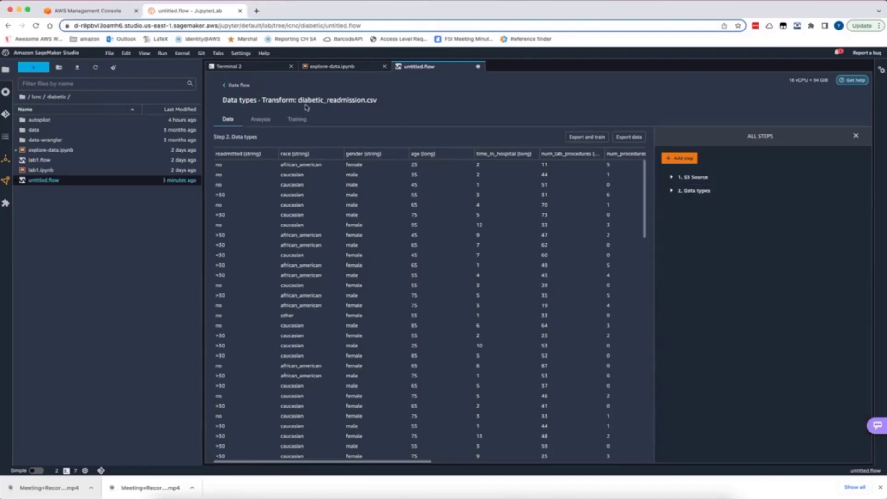
Start a Feature Correlation analysis of the dataset and name it "Linear correlation"
click(259, 121)
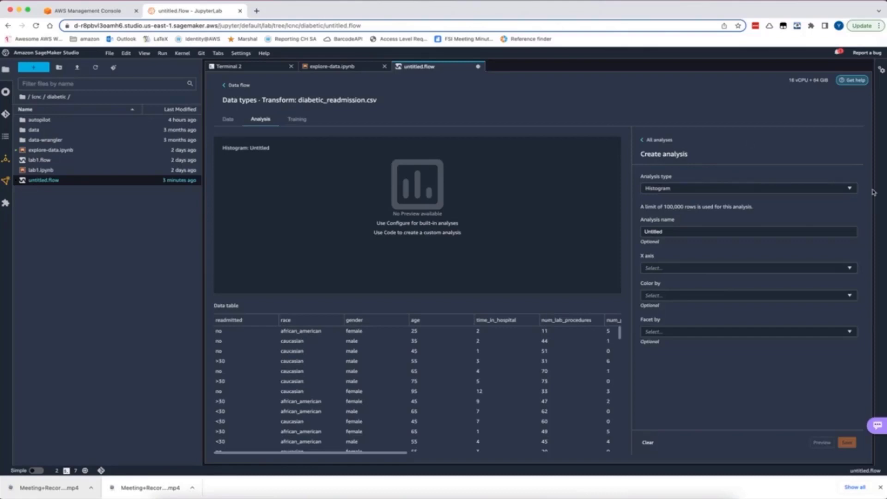
click(831, 188)
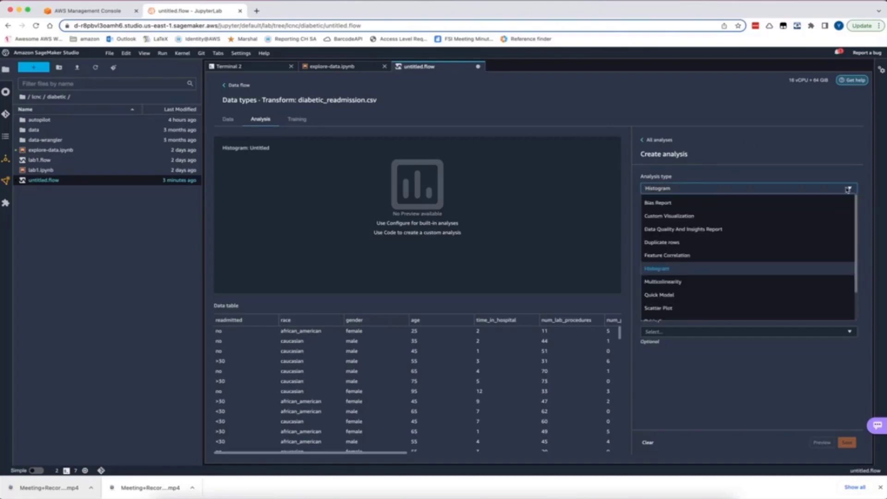
click(743, 255)
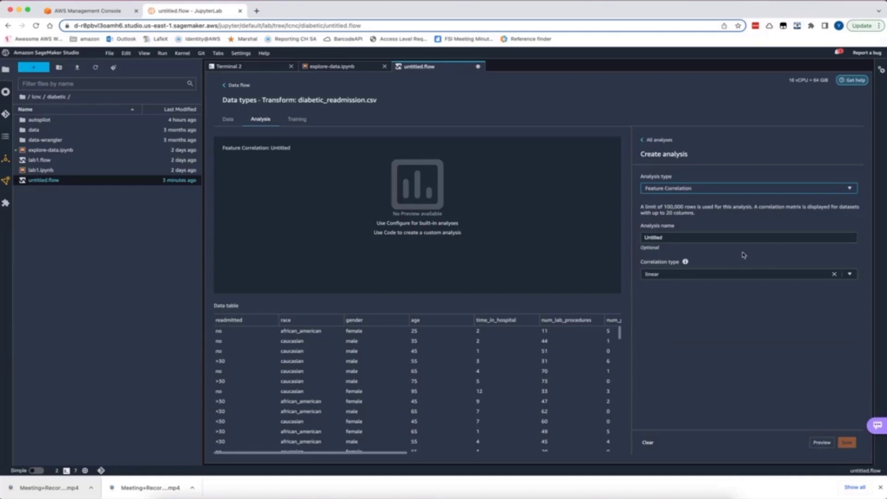
drag(698, 239, 617, 243)
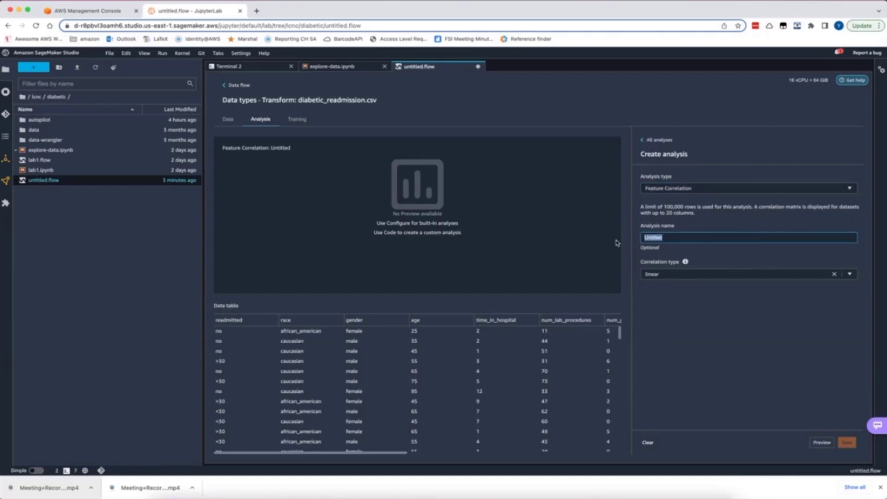
text(Linear correlation)
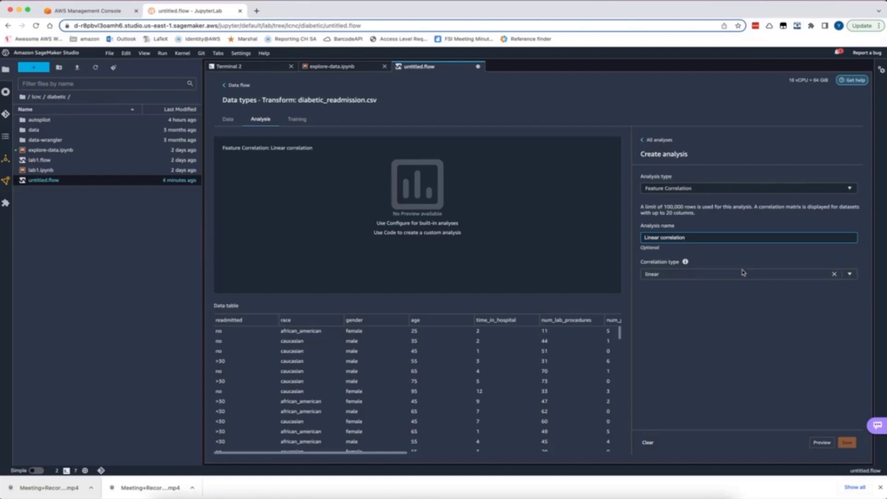
Choose linear as the correlation type, preview the correlation table and matrix, and save the analysis
click(849, 274)
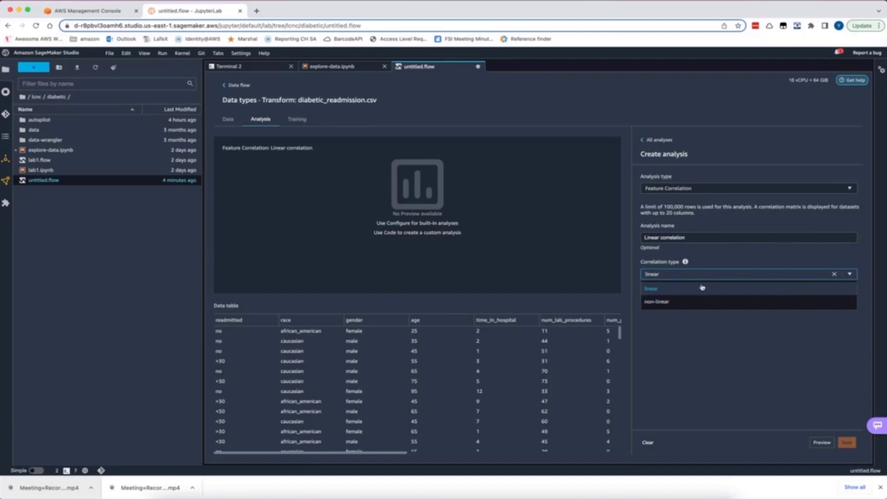
click(686, 289)
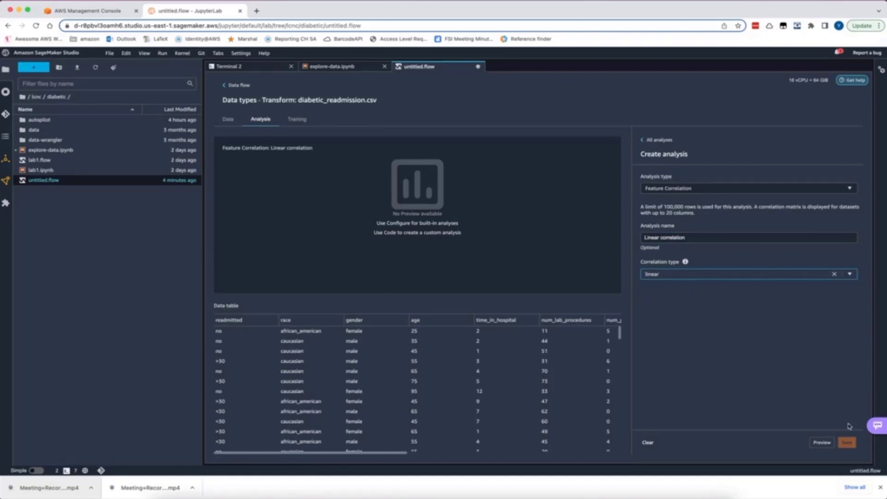
click(822, 443)
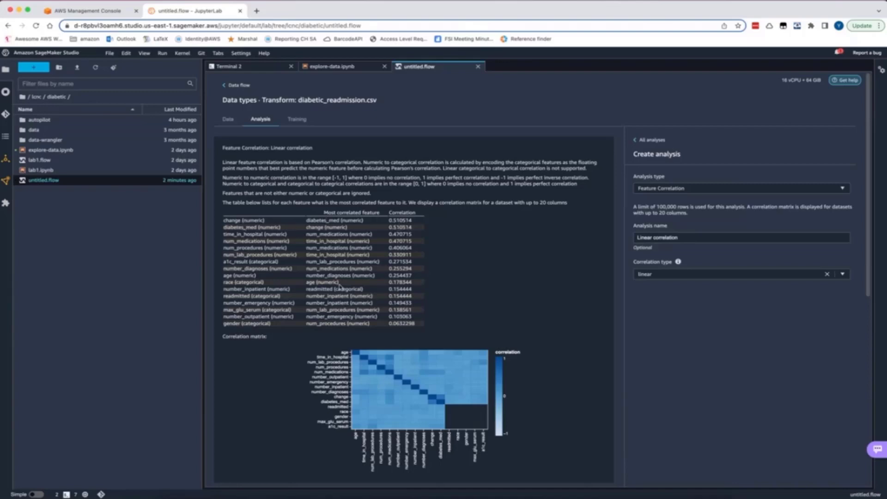
mouse_move(454, 380)
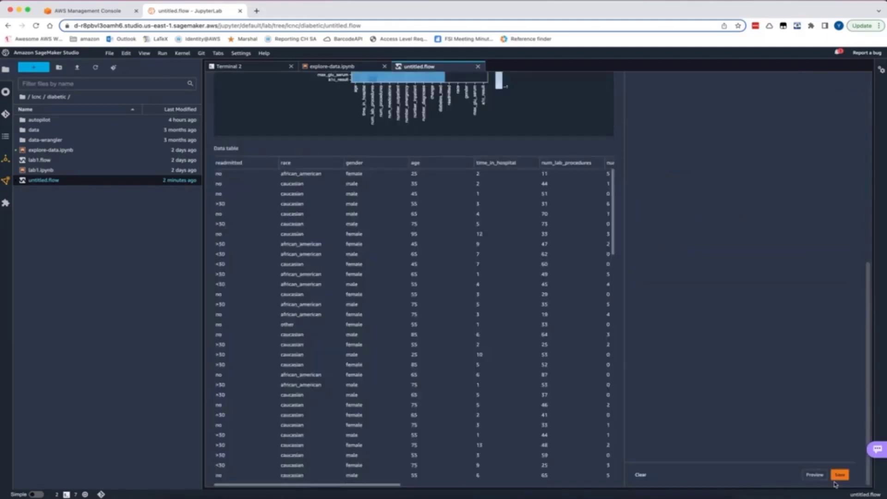
click(840, 476)
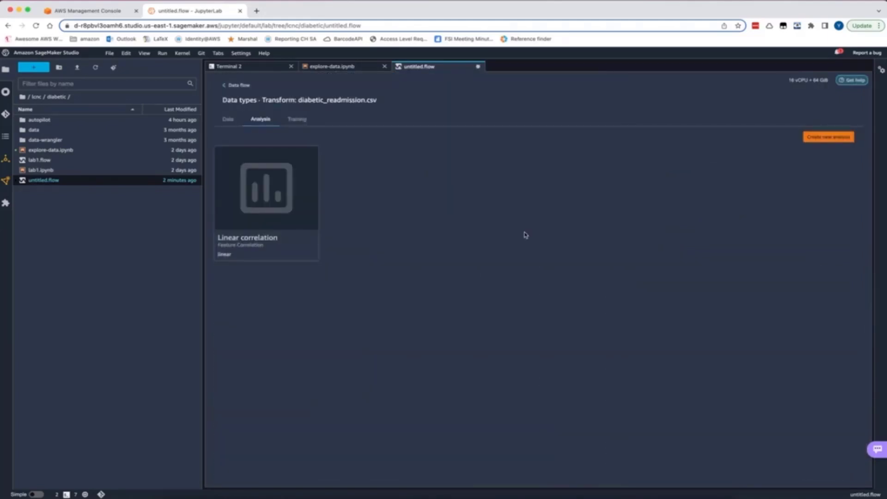
Set up a new Quick Model analysis named "quick model" with readmitted as the label
click(827, 137)
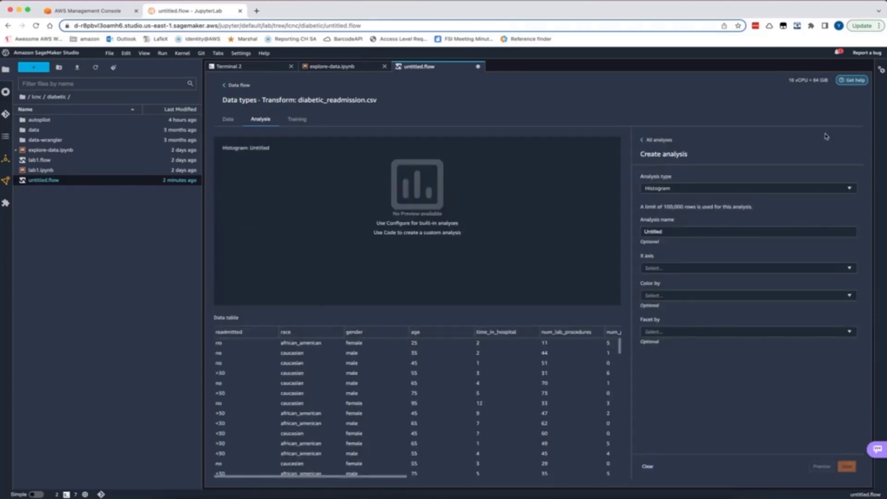
click(819, 189)
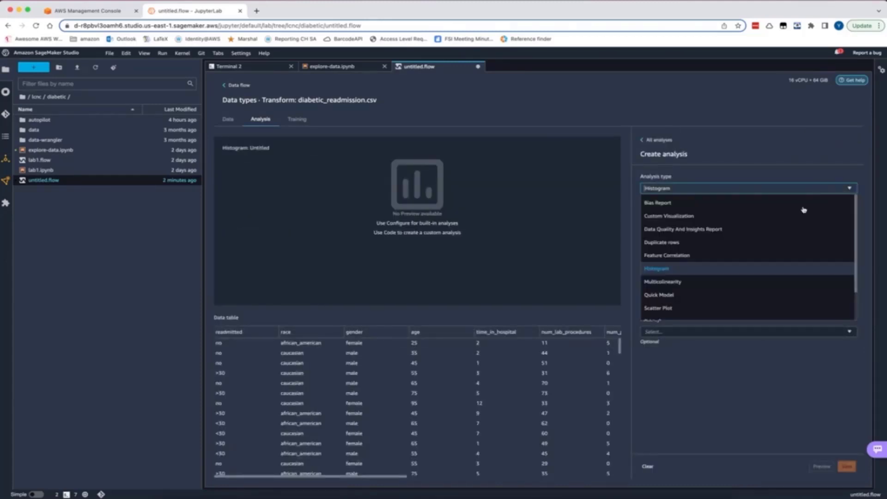
click(735, 296)
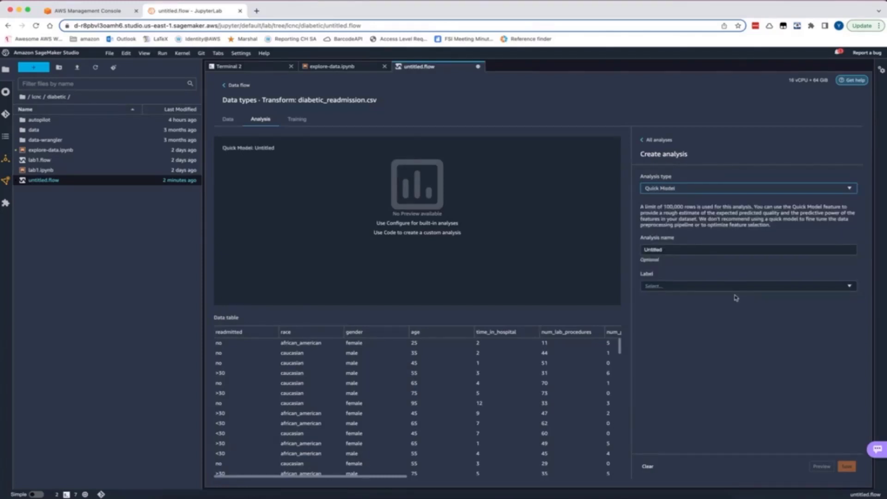
click(705, 250)
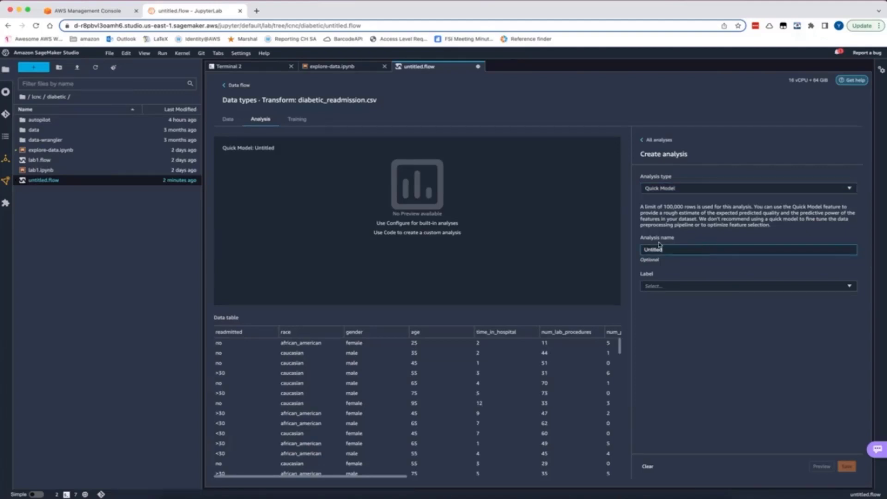
drag(677, 248, 601, 250)
text(quick model)
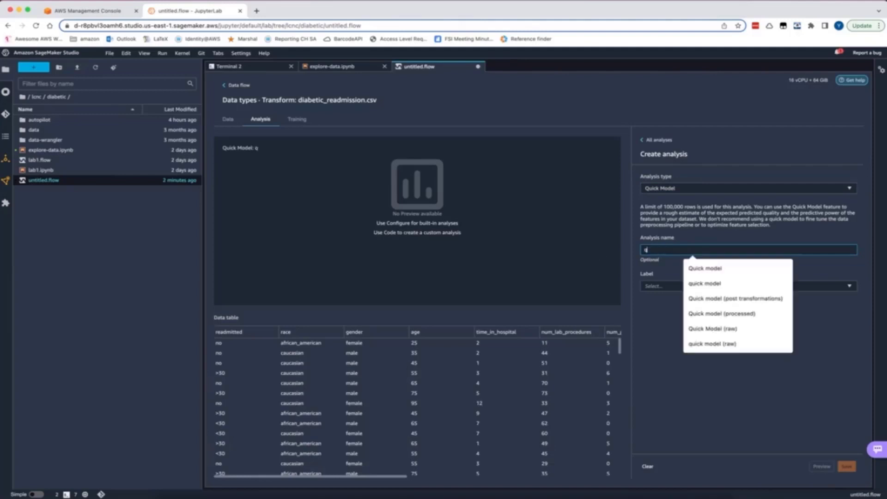
click(658, 285)
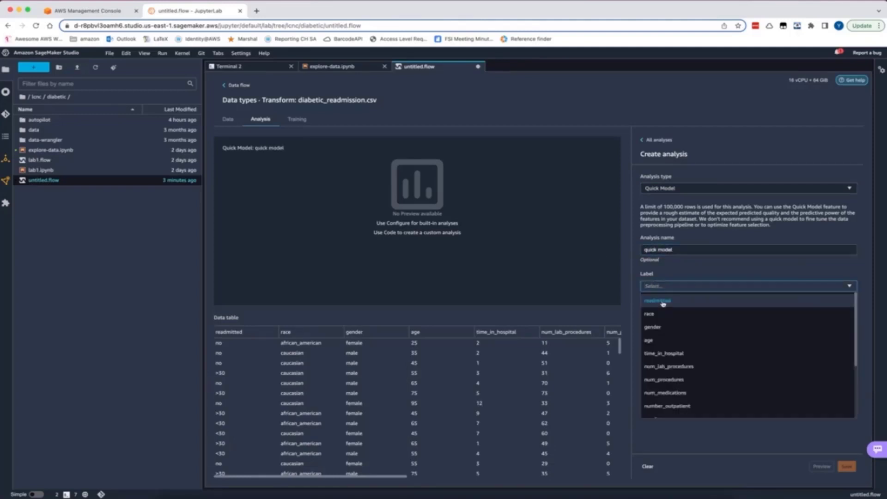
click(663, 302)
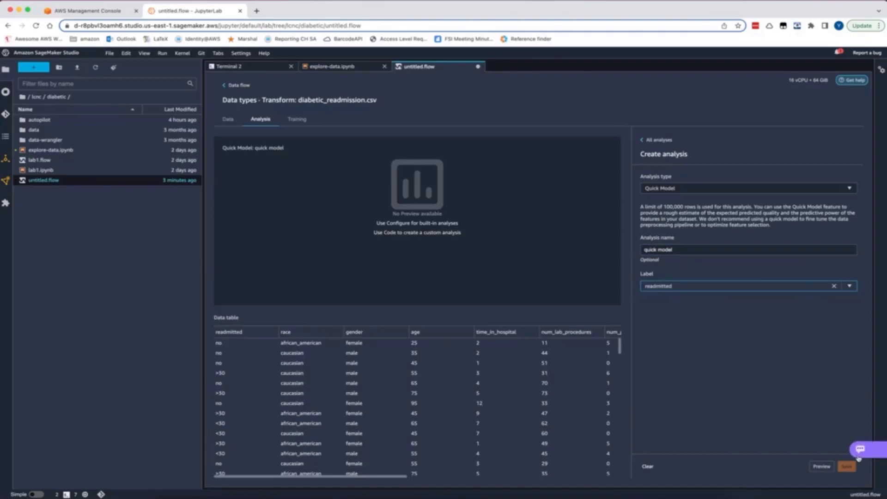
Preview the quick model's feature importance results and save the analysis
click(821, 466)
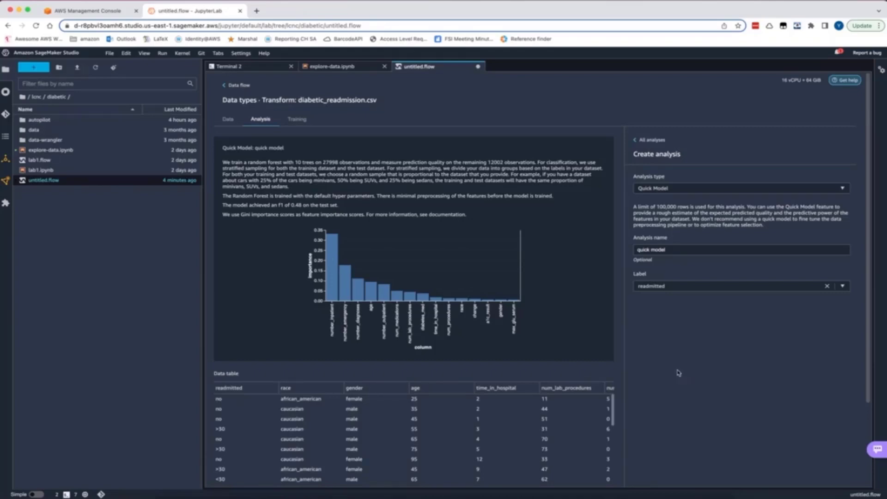
scroll(416, 277, down, 3)
click(840, 475)
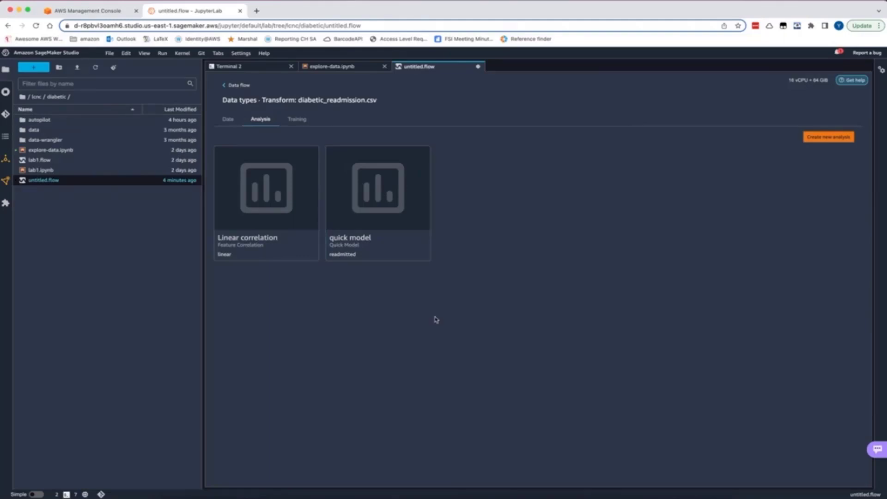
Return to the data flow and choose to add a transform after the Data types node
click(276, 119)
click(239, 86)
click(604, 307)
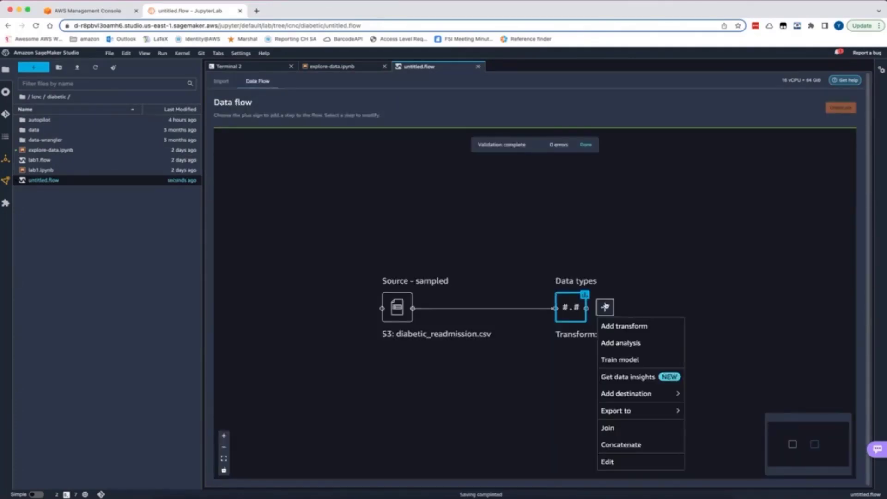
click(633, 329)
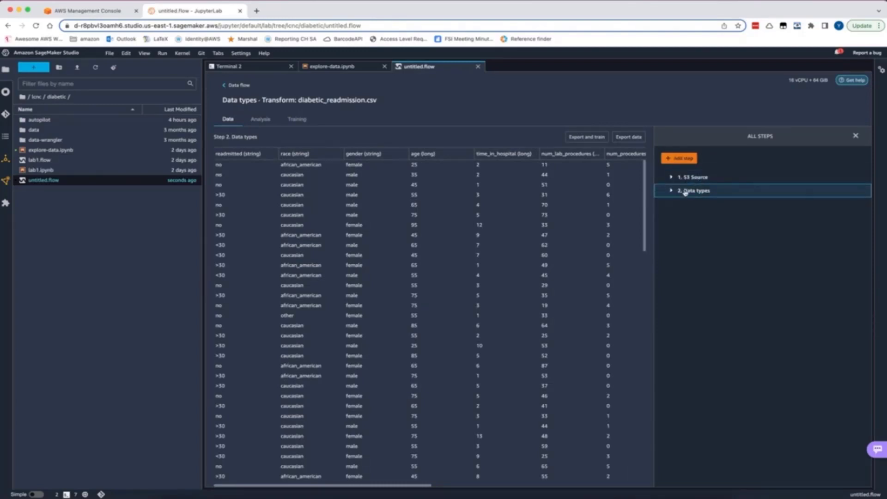
Add a Manage columns step with the Drop column transform and select max_glu_serum and a1c_result as columns to drop
click(687, 159)
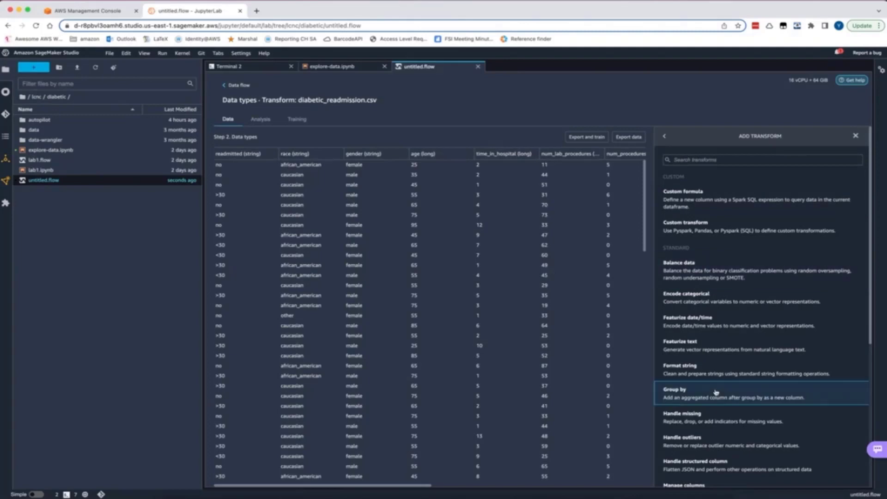
scroll(716, 392, down, 3)
scroll(715, 392, down, 3)
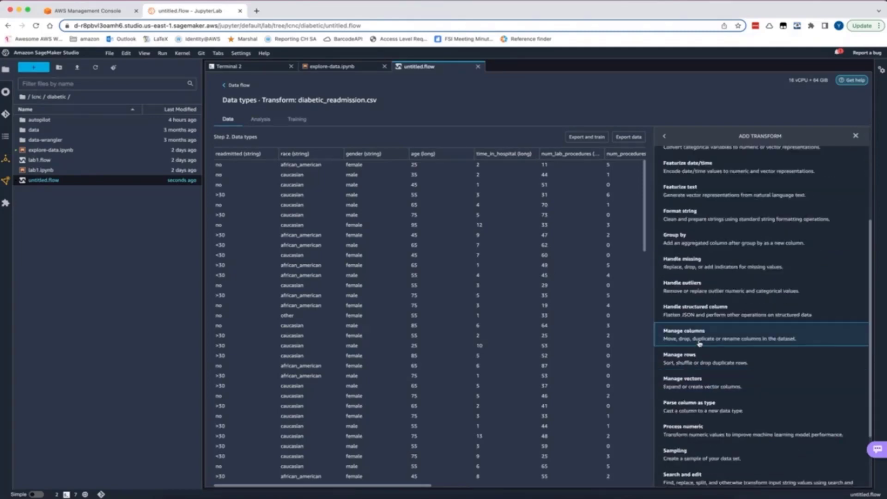
click(699, 341)
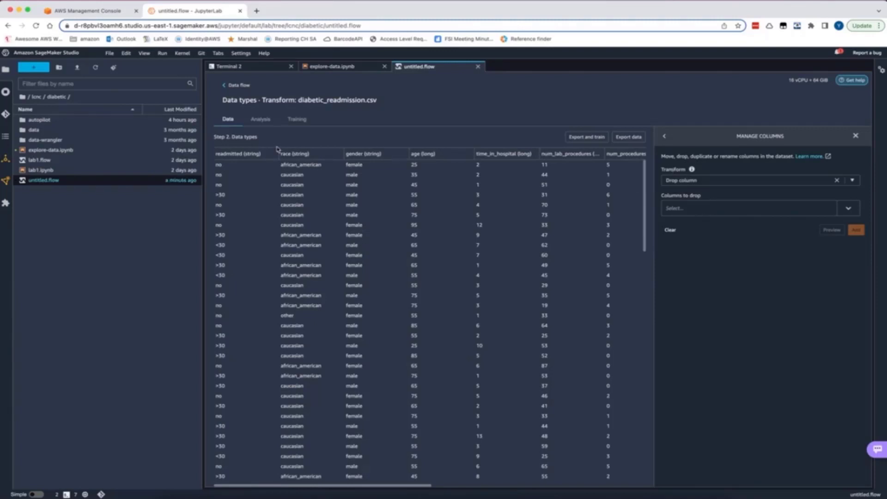
click(700, 207)
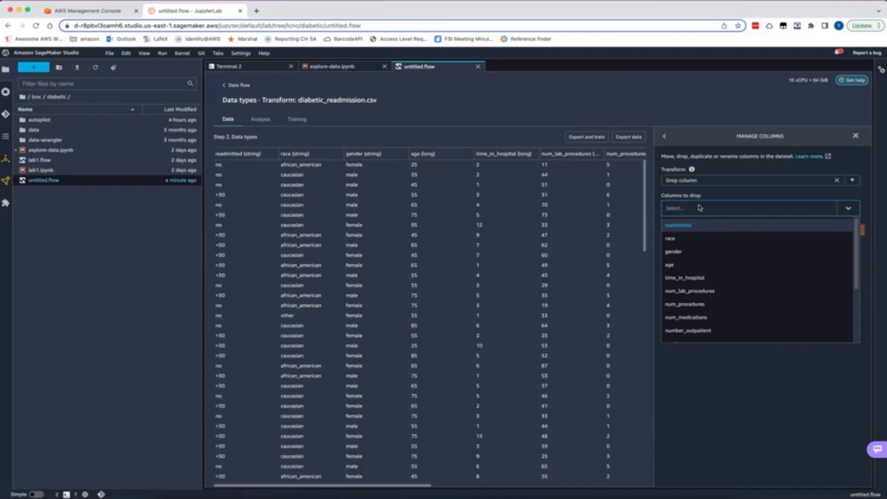
scroll(723, 279, down, 3)
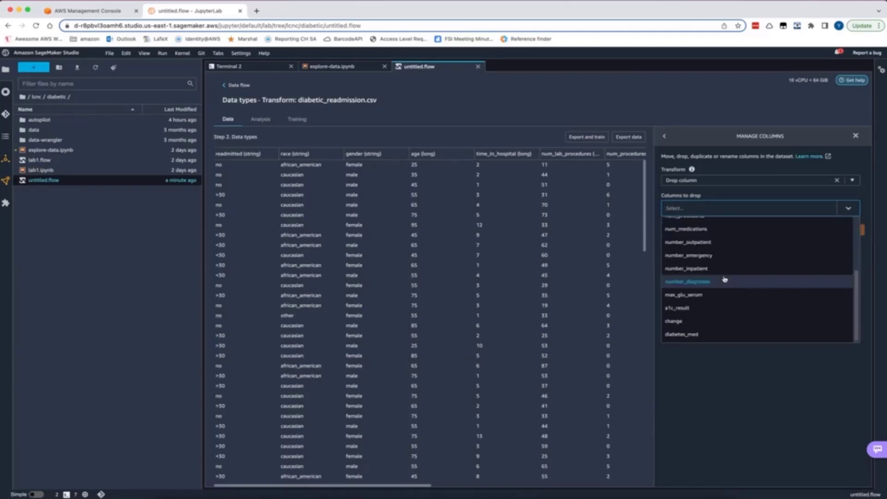
click(709, 299)
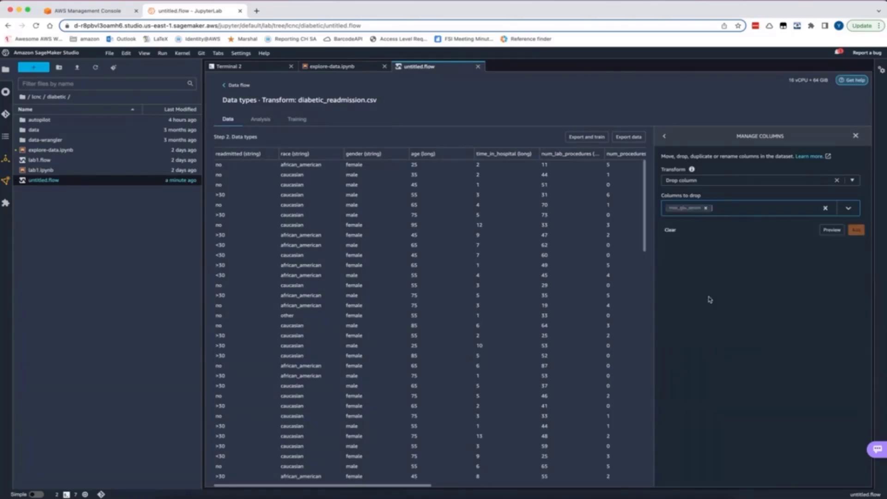
click(783, 209)
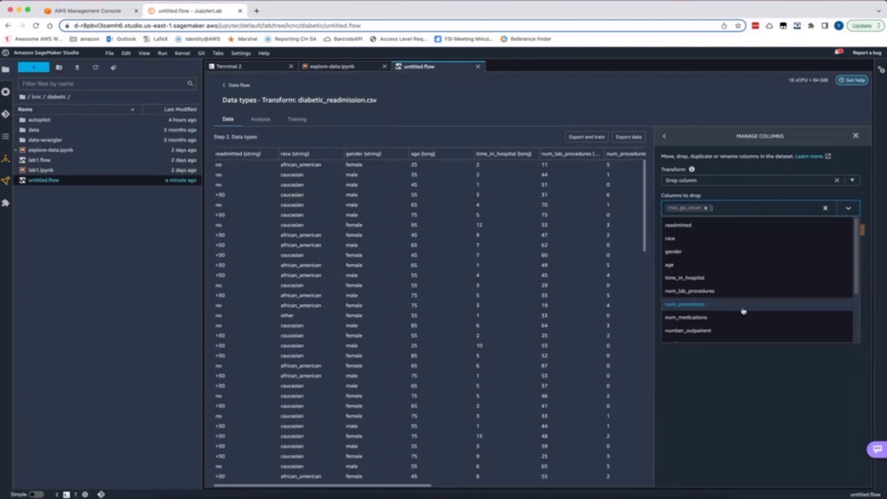
scroll(742, 309, down, 2)
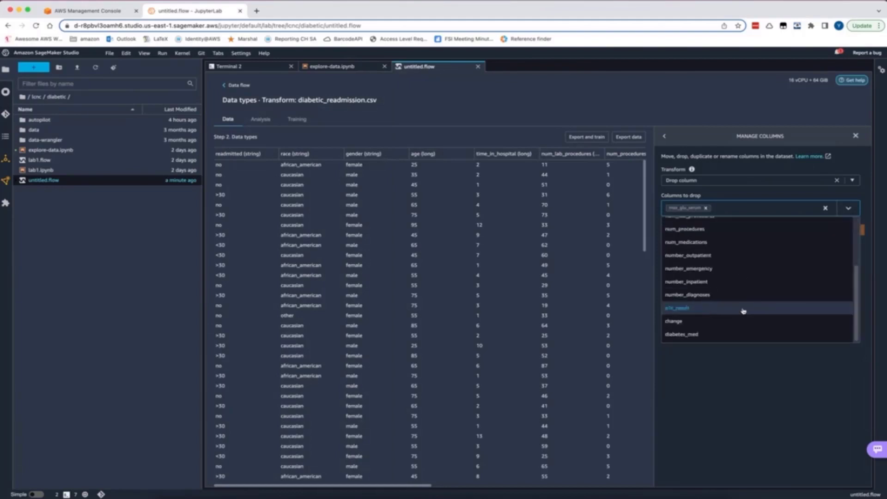
click(713, 308)
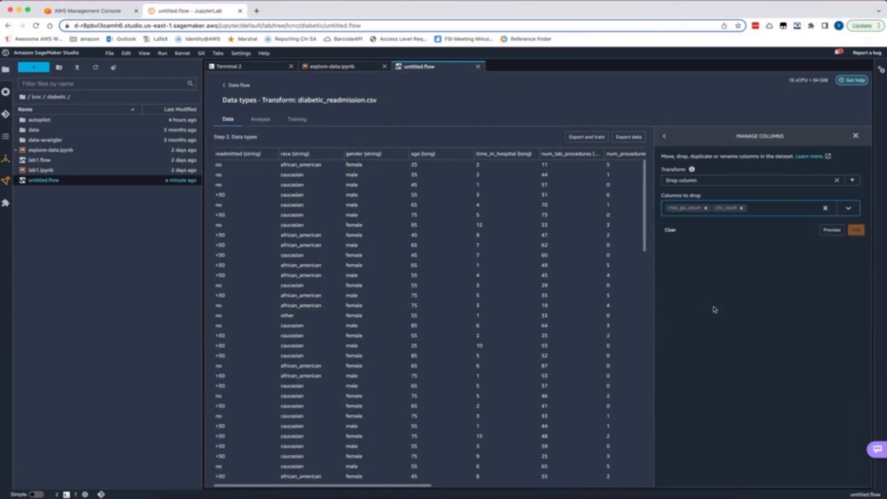
Include gender, num_procedures and number_outpatient among the columns to drop
click(788, 213)
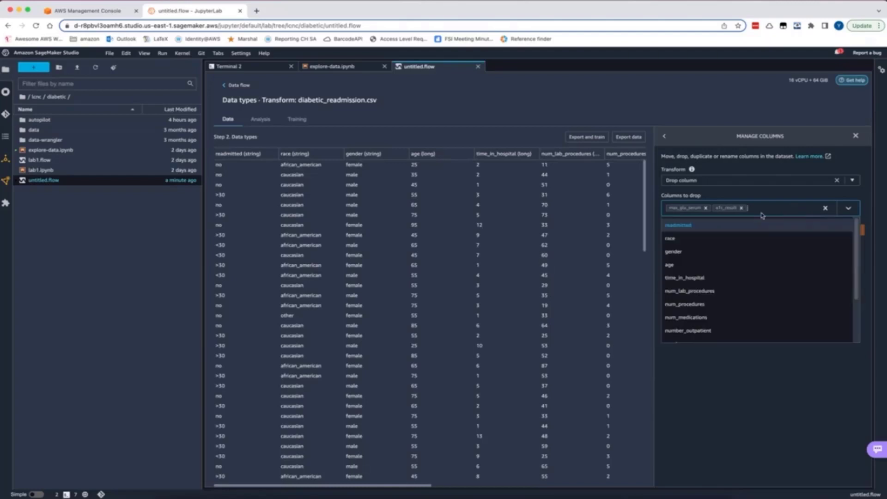
click(732, 253)
click(787, 209)
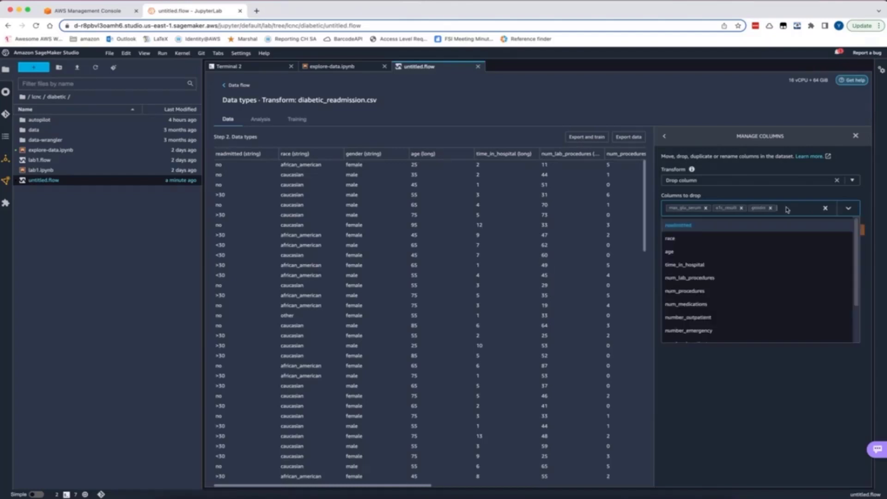
click(758, 290)
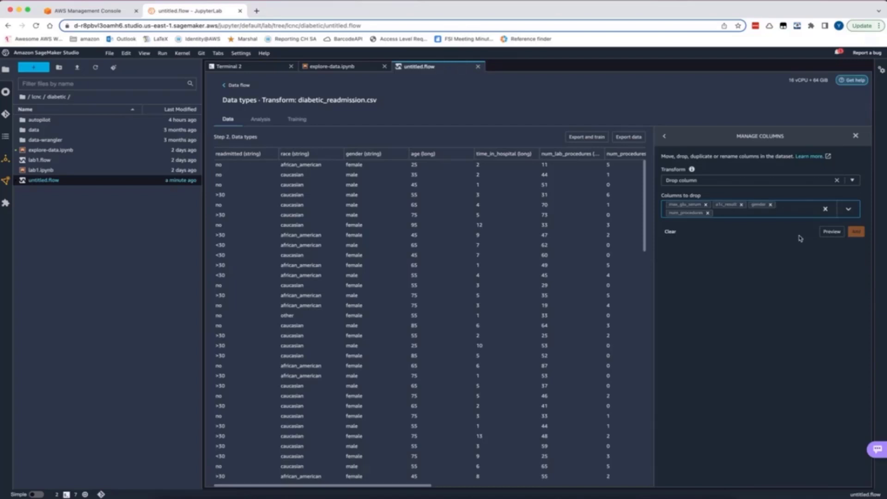
click(804, 215)
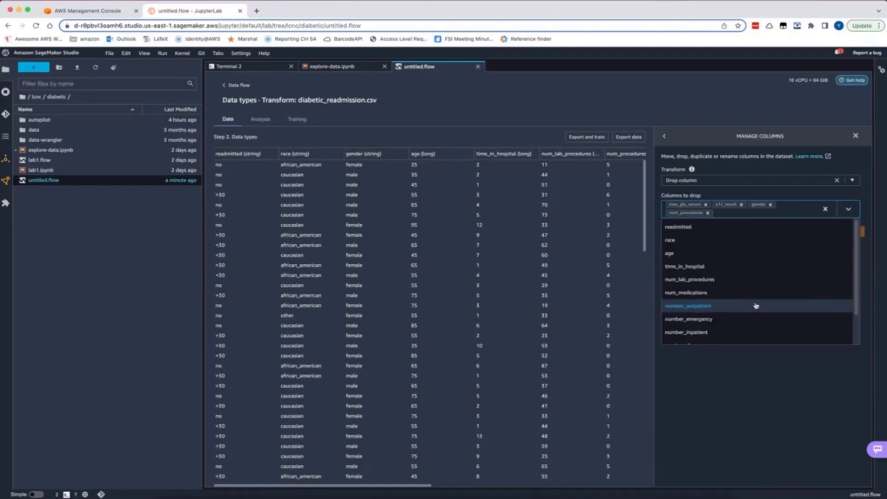
scroll(755, 306, down, 3)
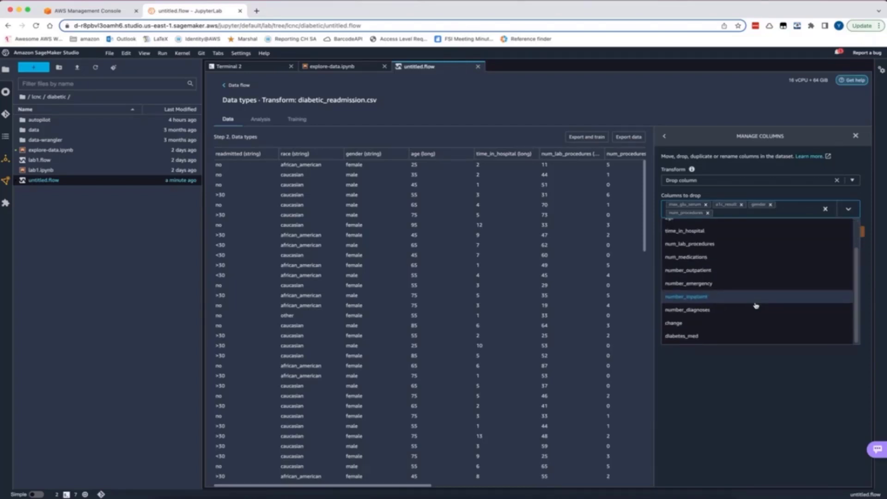
click(746, 271)
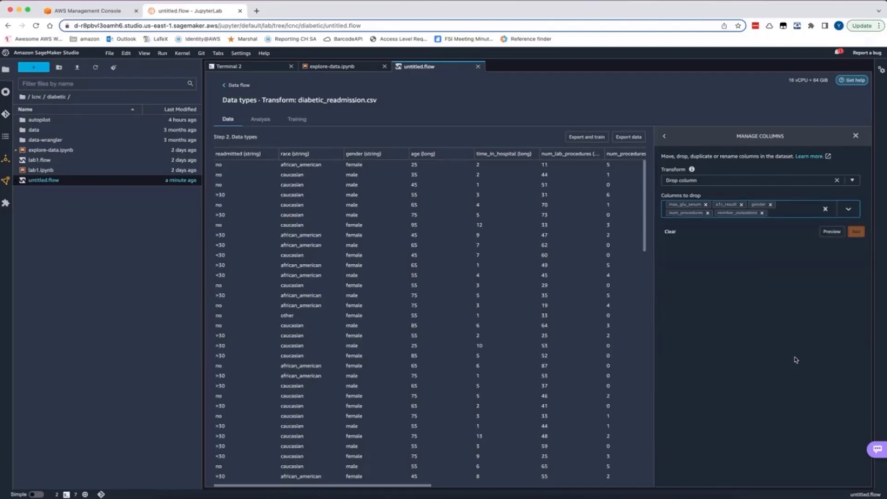
Preview the dataset without the dropped columns, check its remaining columns, and add the Drop column step to the flow
click(830, 236)
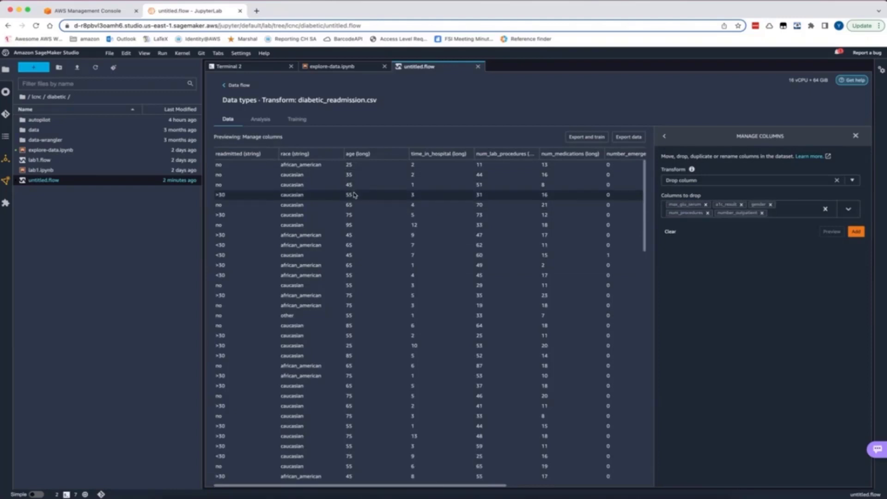
scroll(431, 189, right, 5)
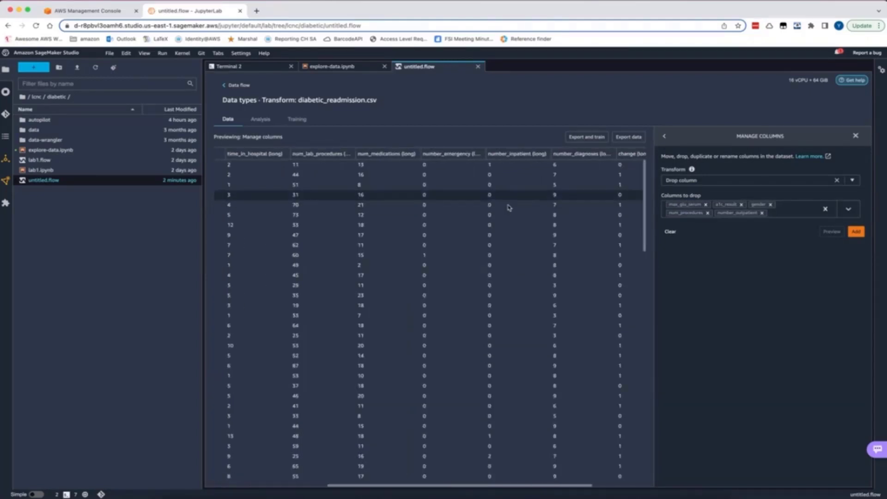
scroll(501, 201, right, 3)
scroll(500, 202, down, 5)
scroll(501, 202, down, 5)
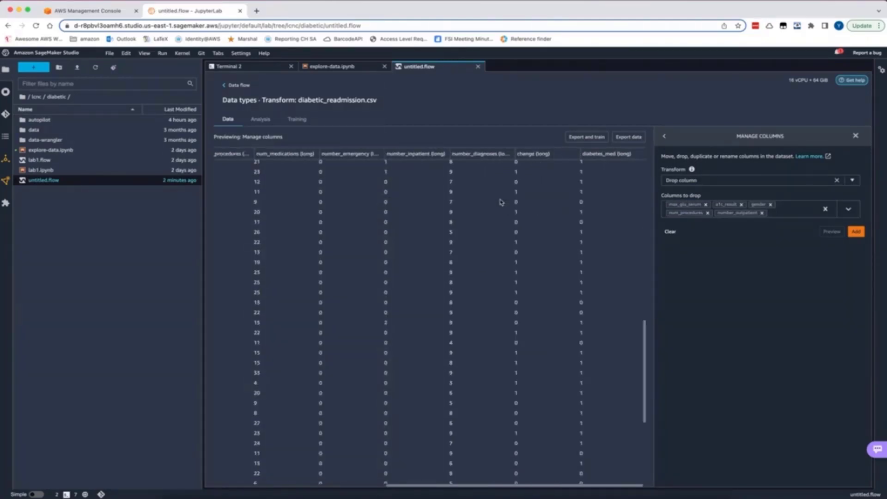
scroll(501, 202, left, 8)
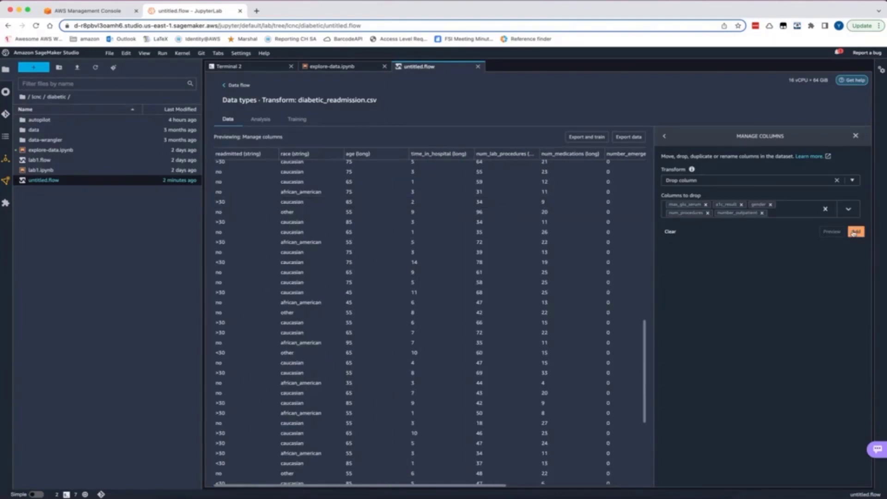
click(855, 231)
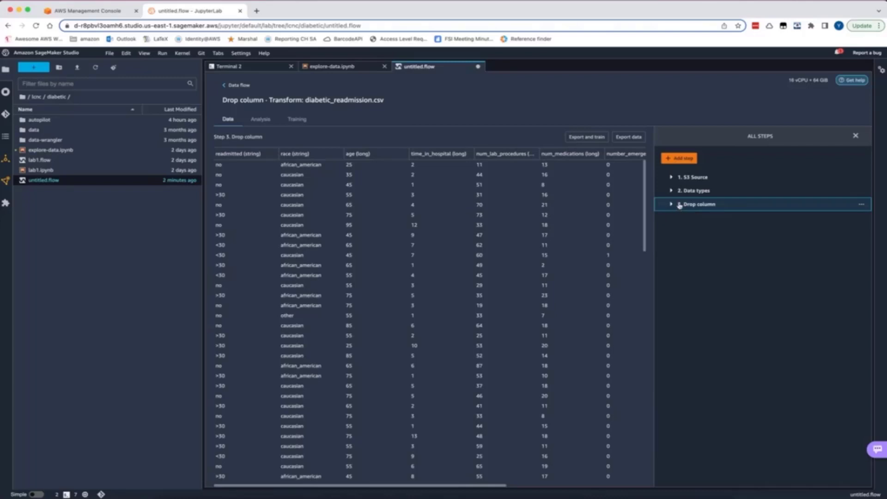
Start an Encode categorical step using One-hot encode with race as the input column
click(680, 159)
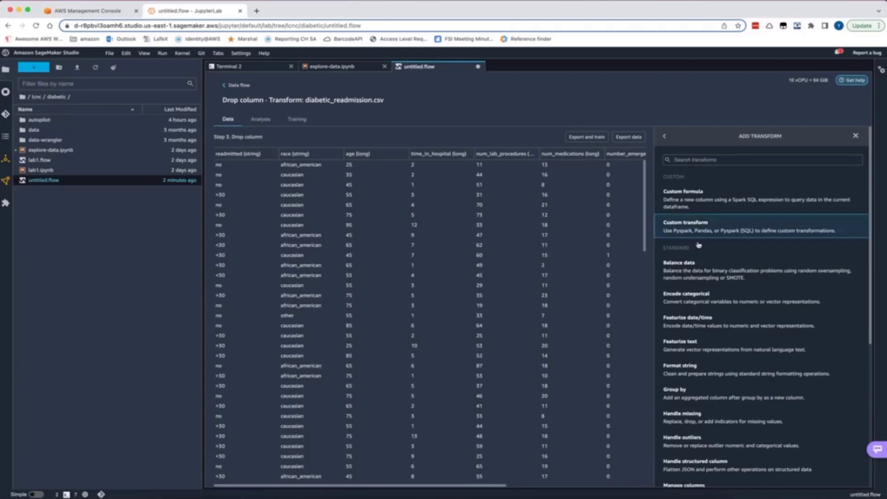
click(702, 298)
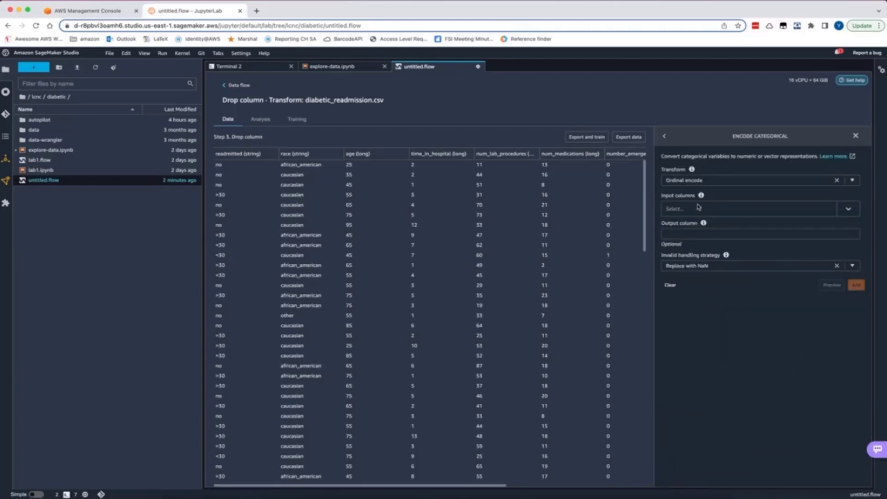
click(852, 180)
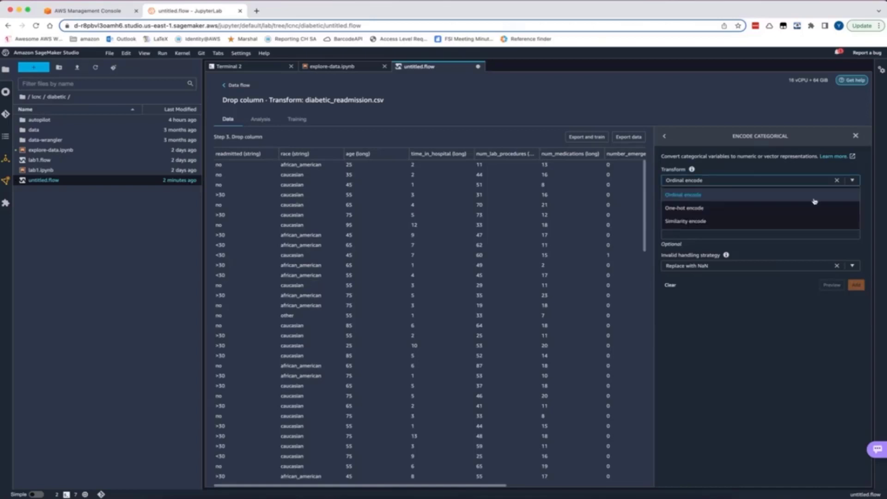
click(803, 208)
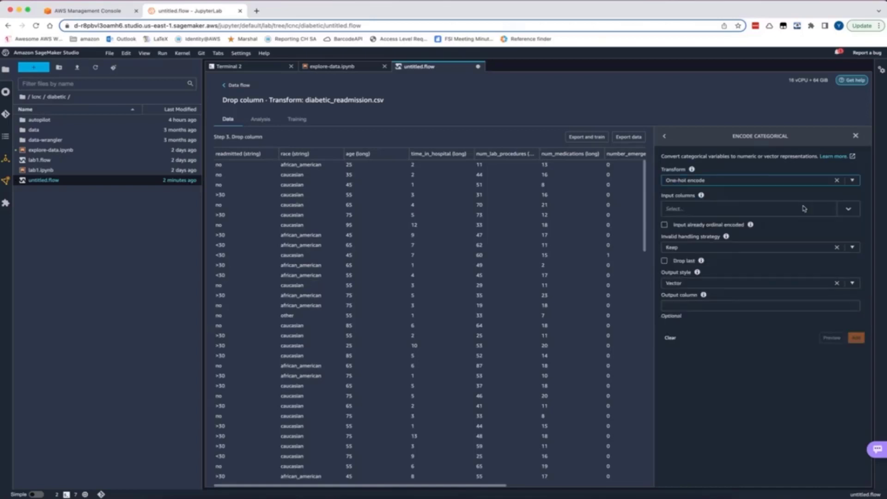
click(848, 209)
click(752, 242)
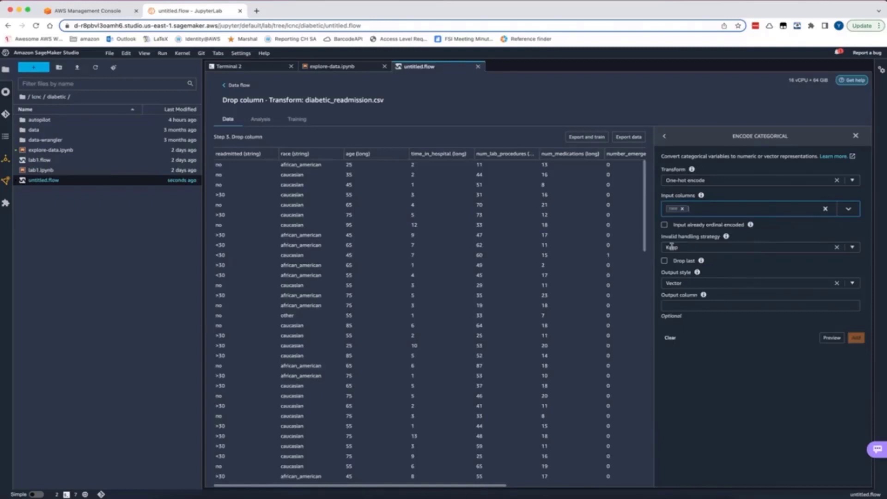
Keep the invalid handling strategy at Keep and set the encoding's output style to Columns
click(852, 249)
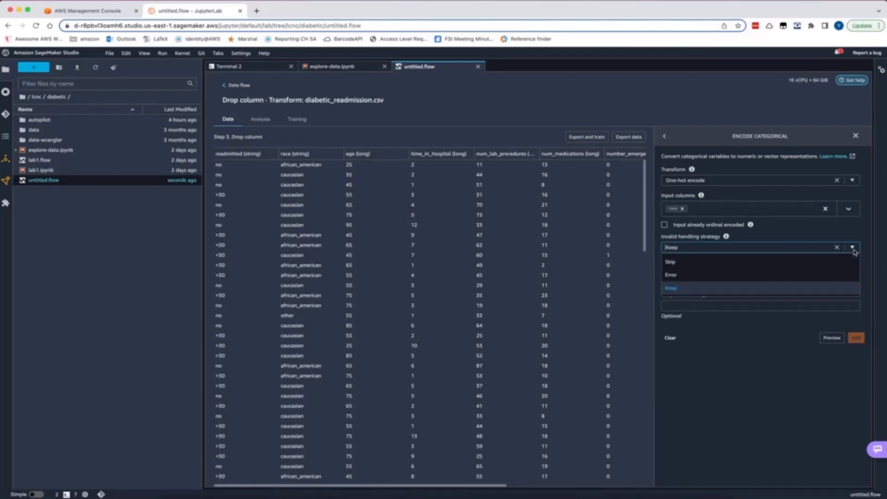
click(720, 289)
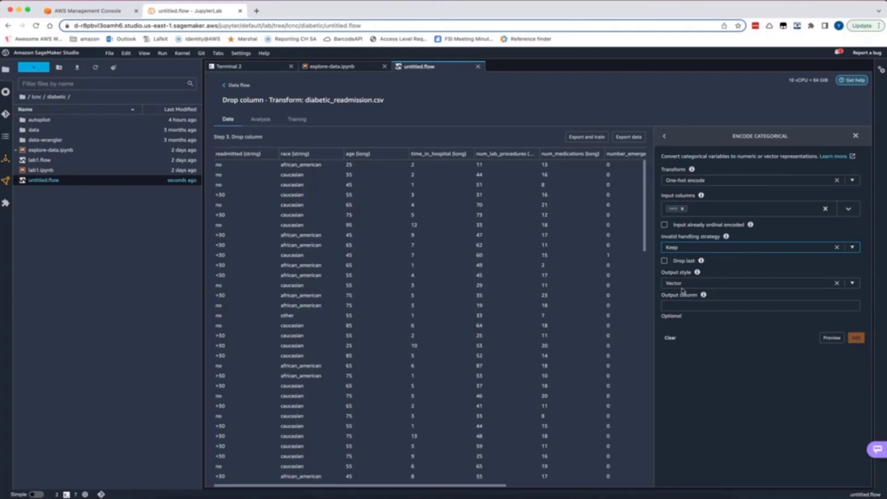
click(855, 283)
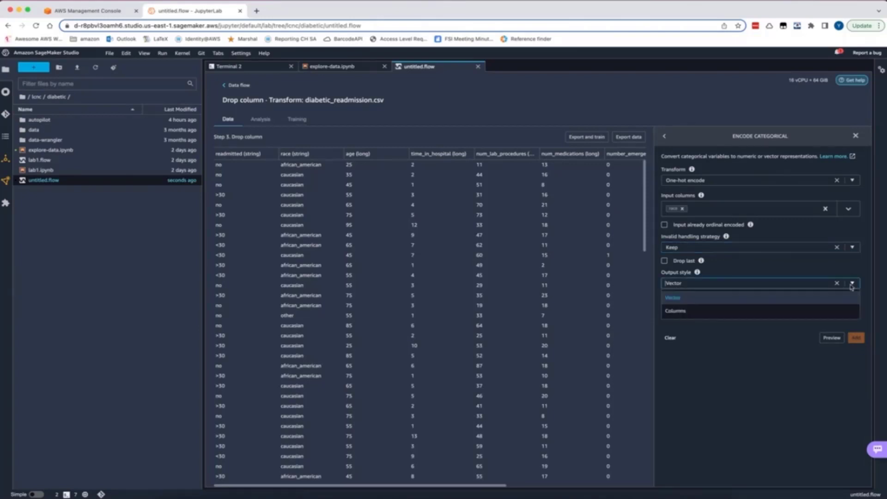
click(792, 312)
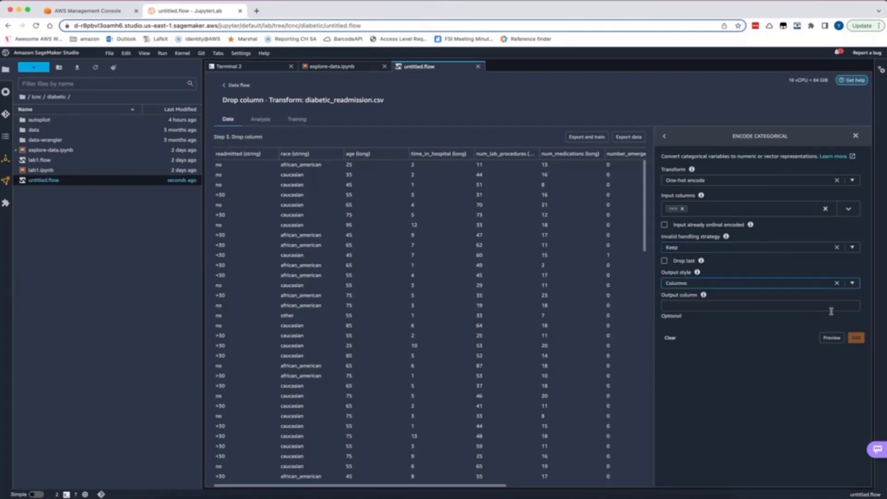
Preview the one-hot encoded race columns, review them across the table, and add the encoding step to the flow
click(831, 338)
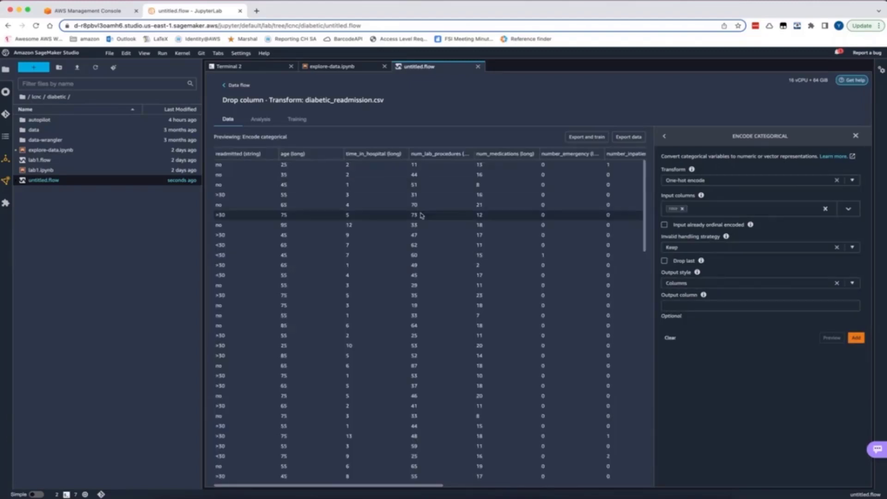
scroll(445, 218, right, 10)
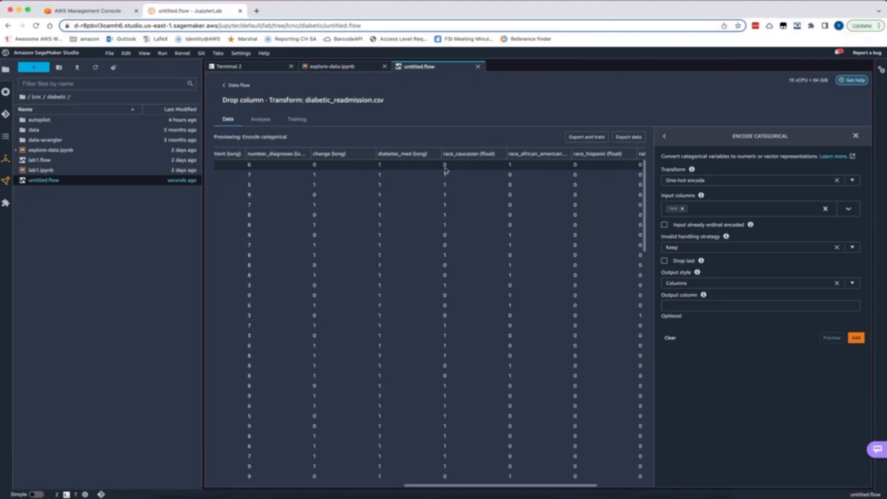
scroll(492, 165, right, 5)
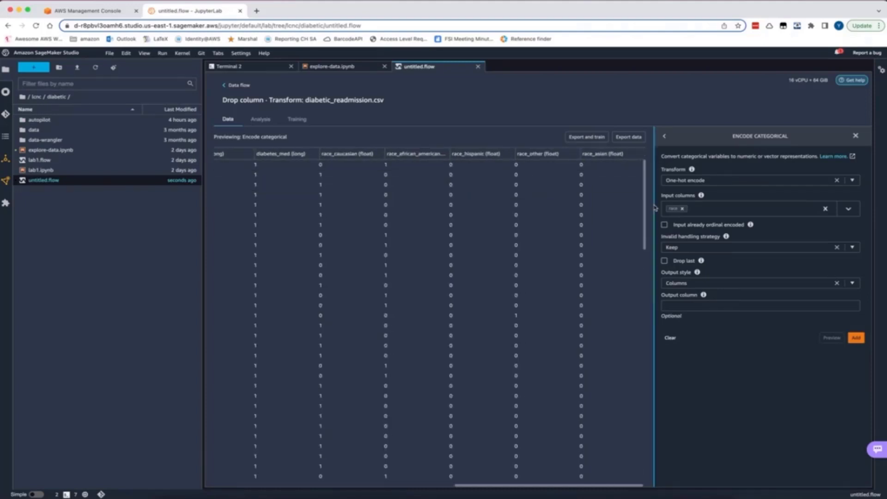
scroll(427, 206, left, 1)
scroll(426, 206, left, 10)
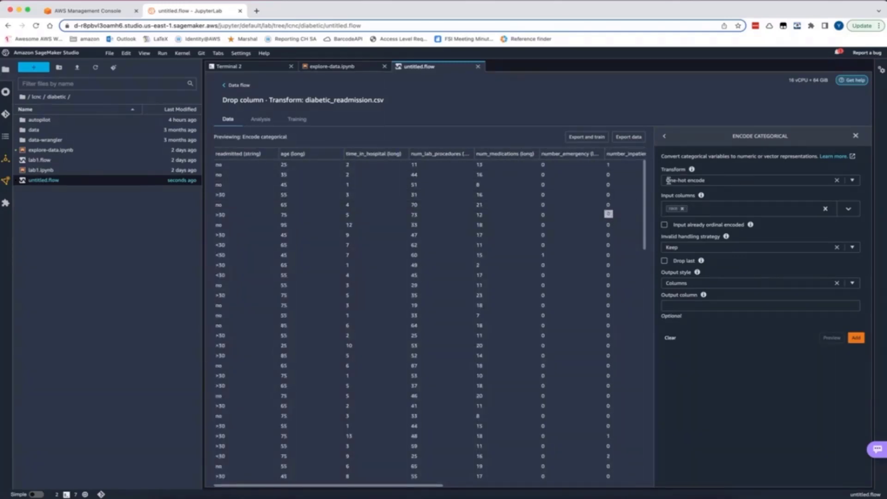
click(855, 338)
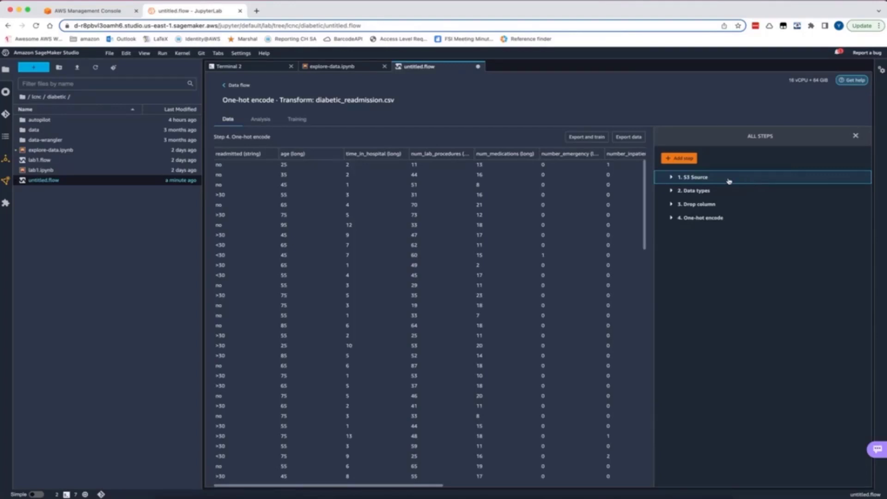
Export the transformed data as comma-delimited, uncompressed CSV to the patient-readmission/ folder of the default SageMaker S3 bucket
click(629, 137)
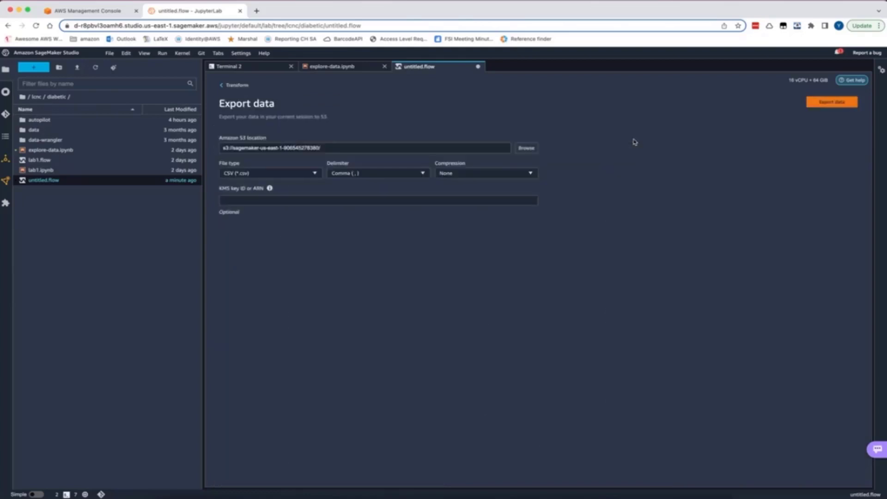
click(335, 148)
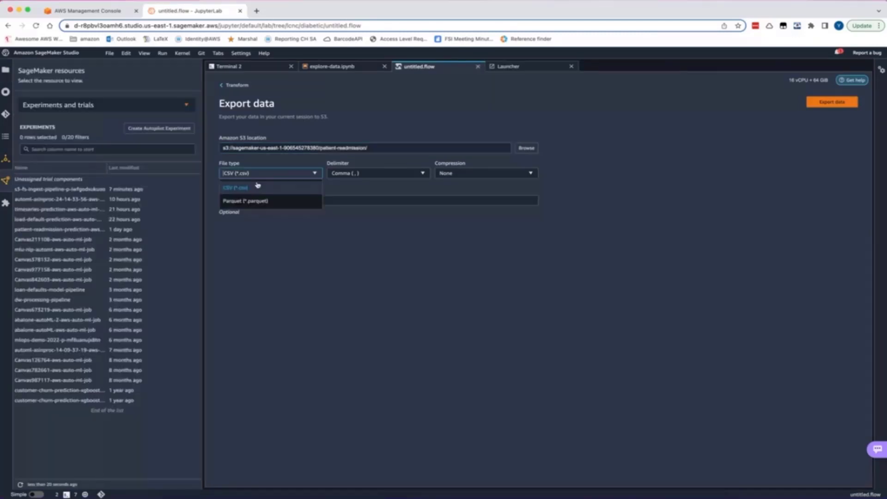
click(245, 185)
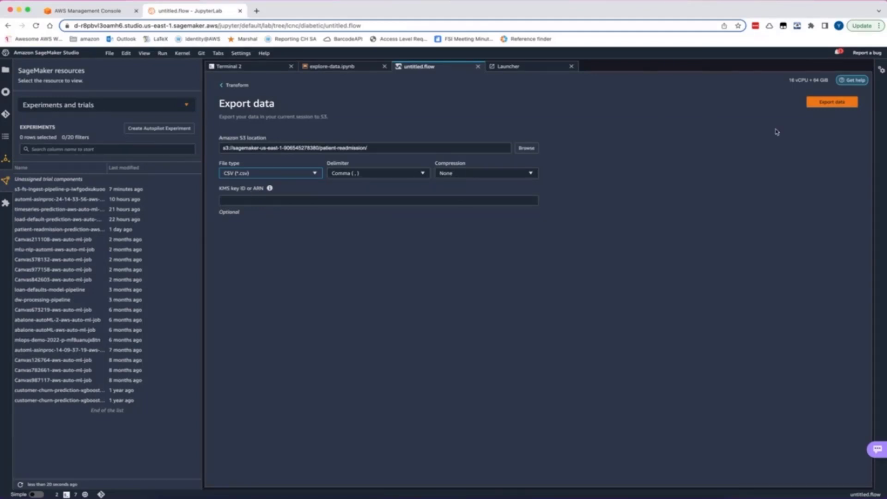
click(832, 102)
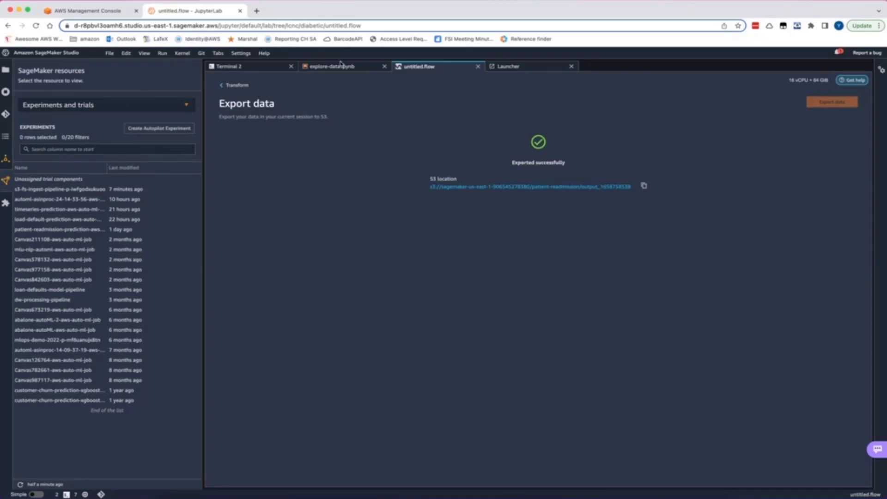
List the exported patient-readmission output folder by running an aws s3 ls command with its S3 path in the explore-data.ipynb notebook
click(353, 68)
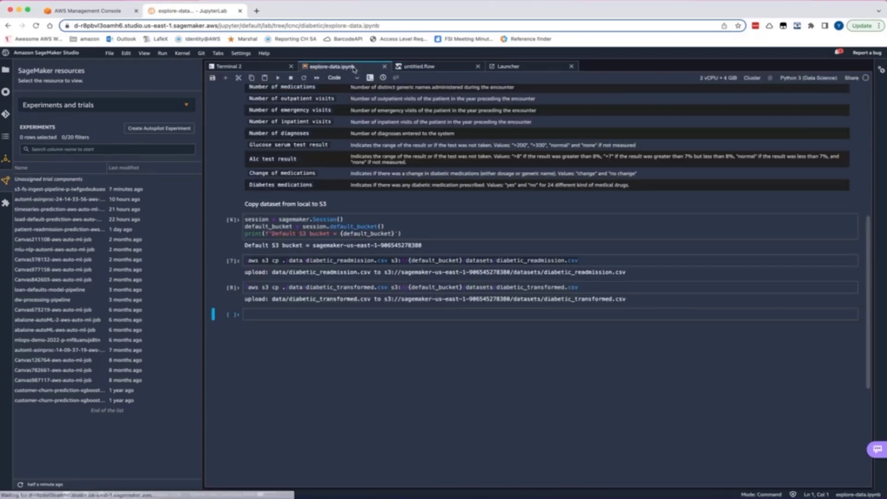
click(297, 315)
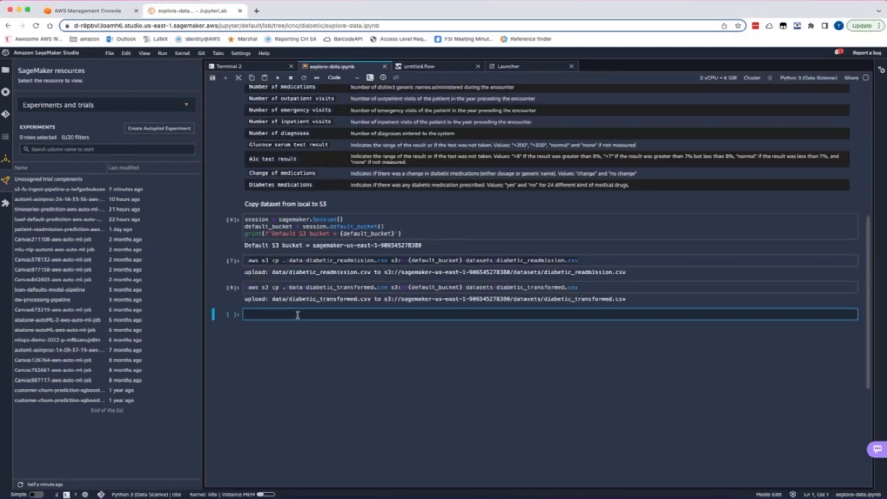
text(!aws s3 ls)
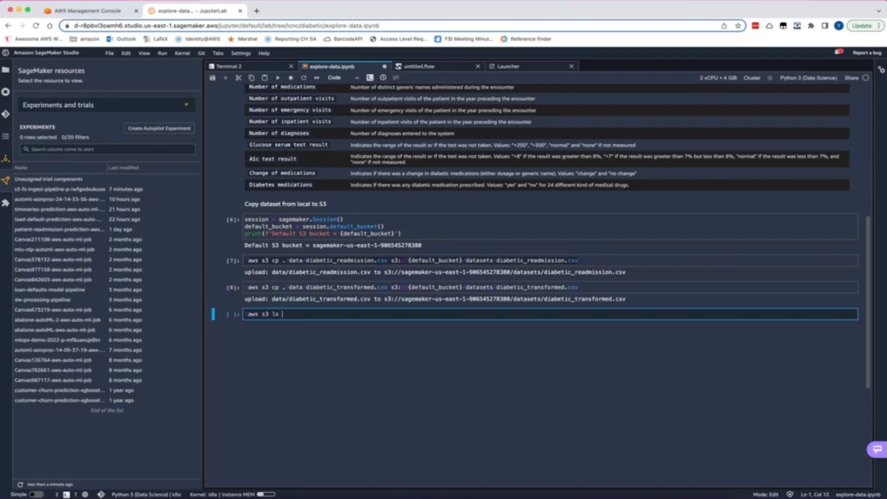
key(super+v)
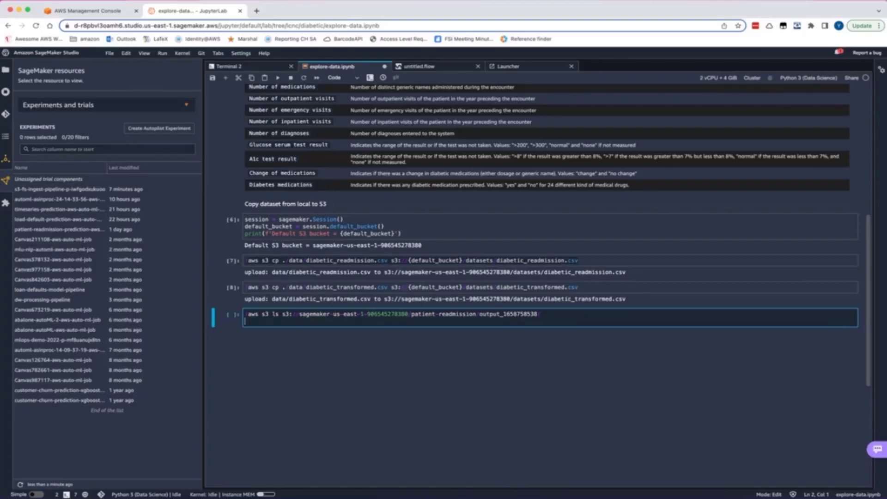
key(shift+Return)
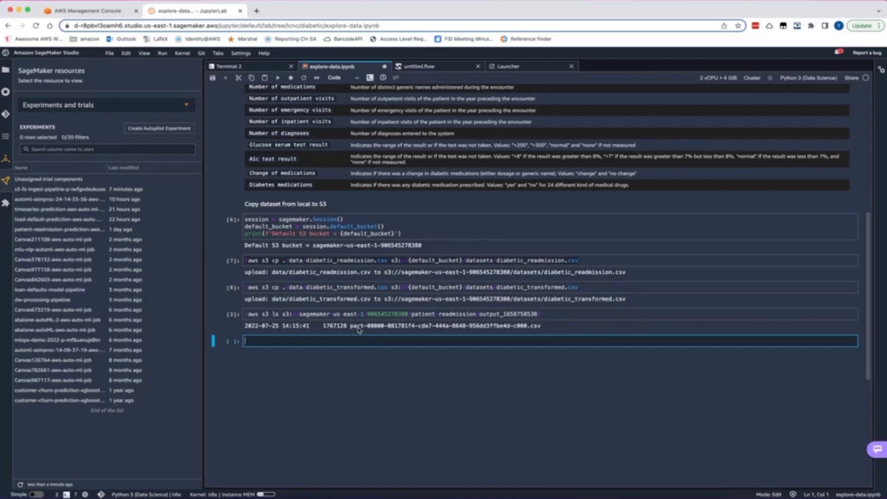
Start a new Autopilot experiment from the Launcher and name it patient-readmission-lab1
click(514, 70)
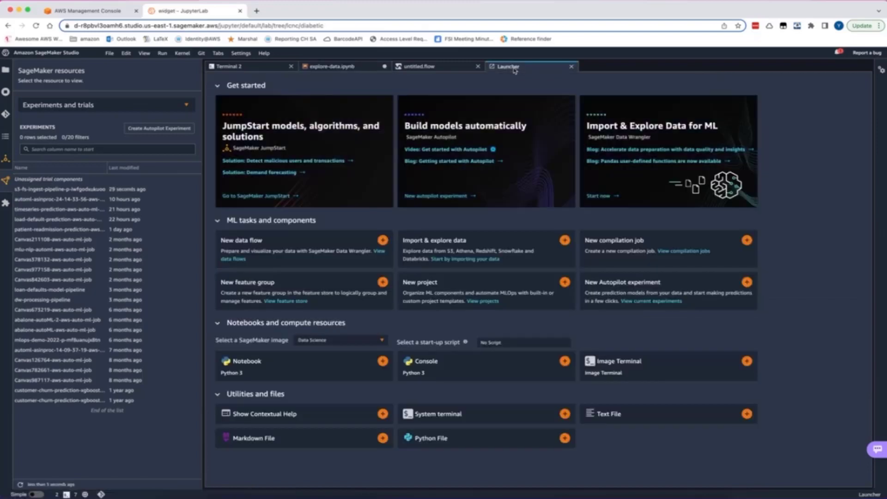
click(636, 286)
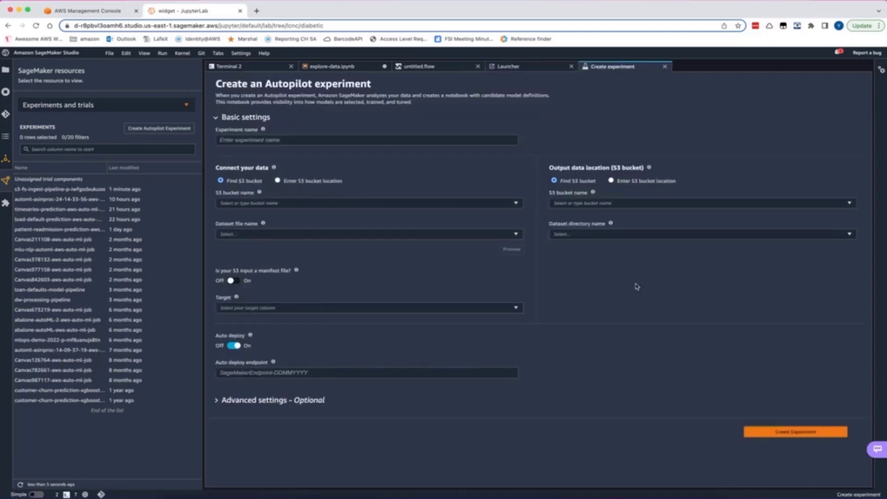
click(285, 139)
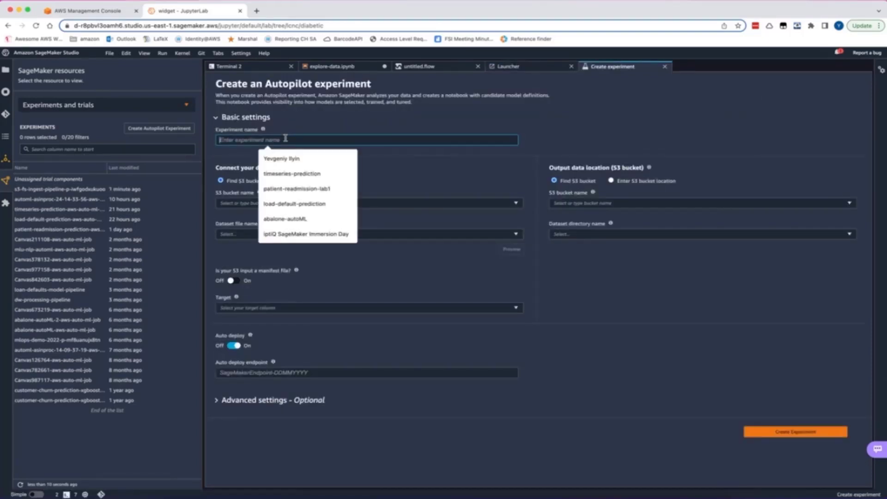
key(Down)
key(Down)
key(Down)
key(Return)
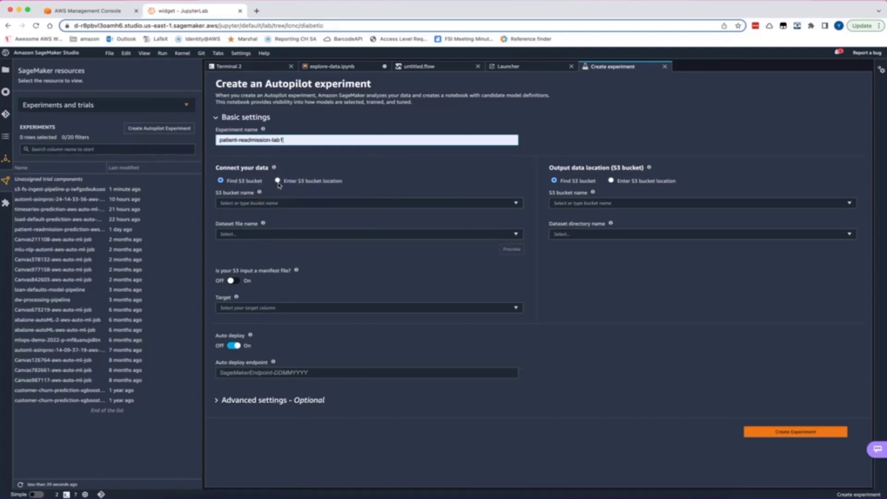
Switch the input data to an entered S3 bucket location and fill in the exported output folder's path from the notebook
click(277, 181)
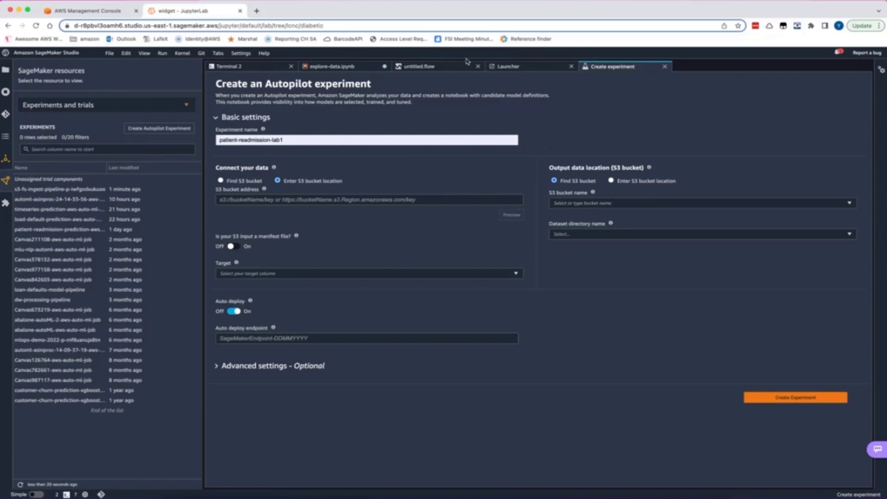
click(332, 66)
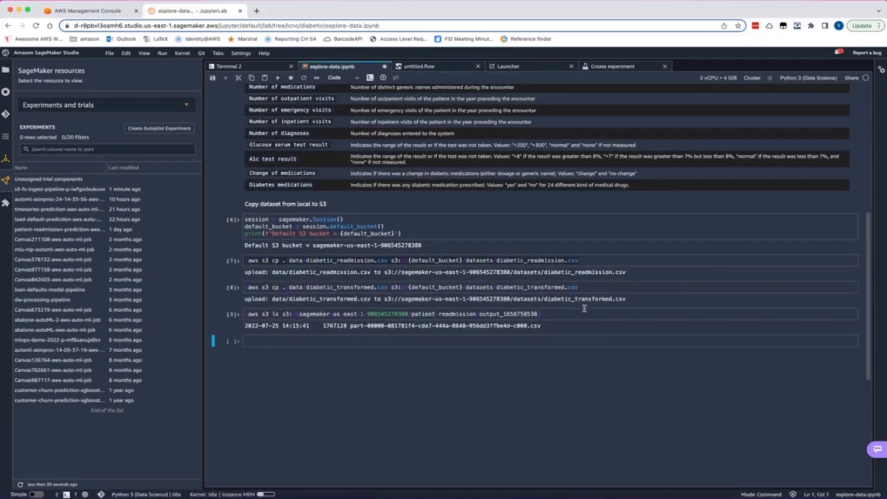
drag(539, 314, 282, 314)
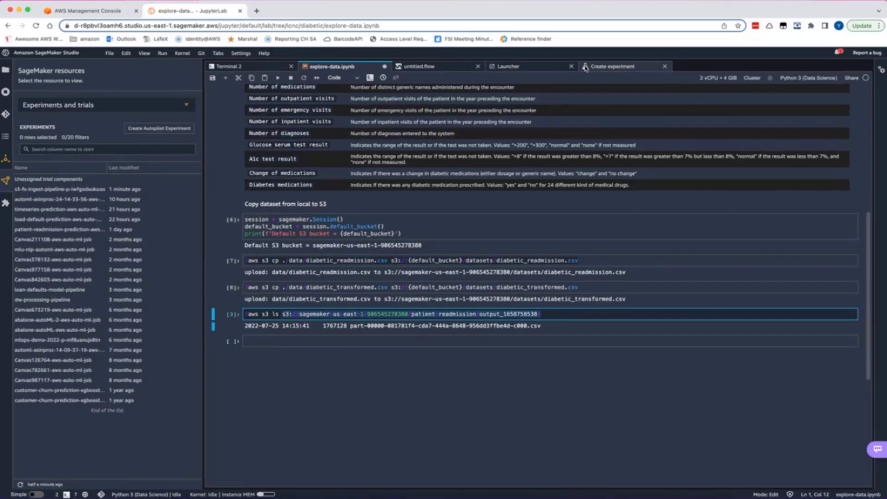
click(611, 68)
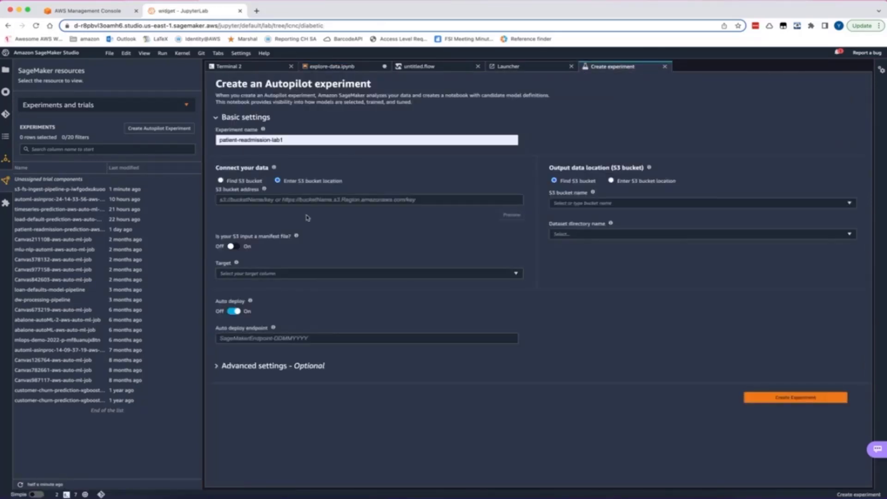
click(309, 196)
key(Down)
key(Return)
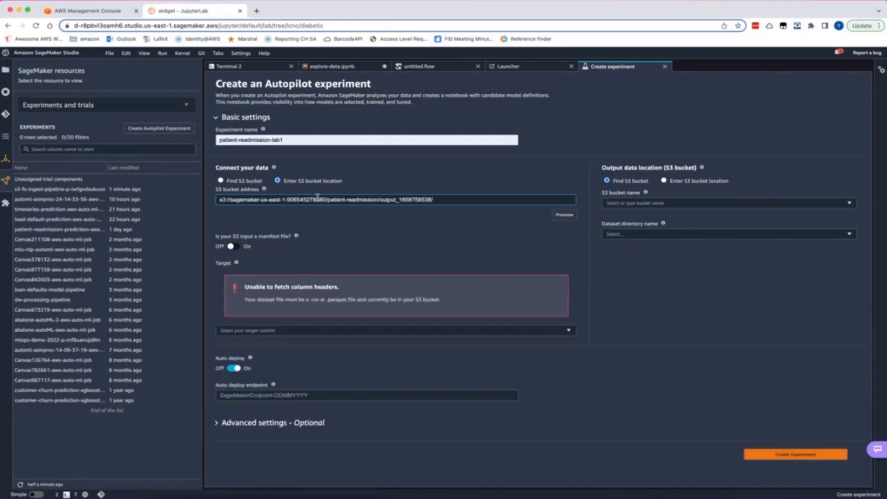
Copy the exported part-00000 CSV file name from the notebook's listing and append it to the experiment's S3 bucket address
click(326, 68)
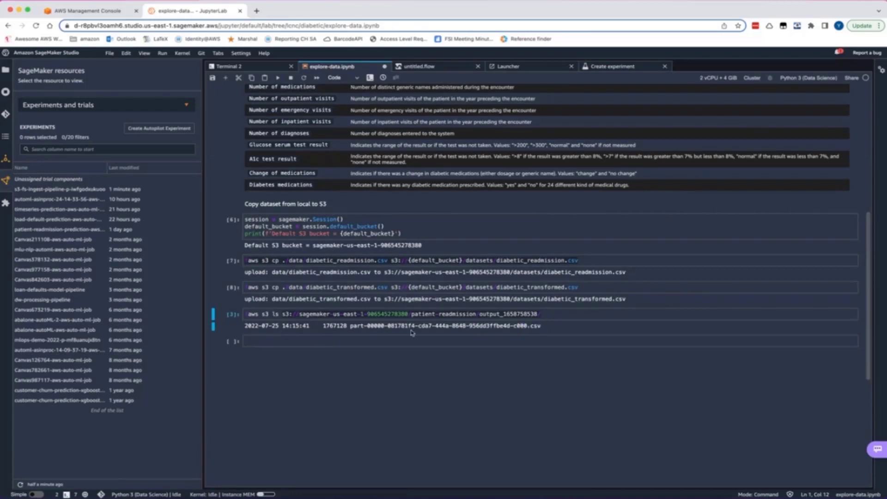
double_click(360, 328)
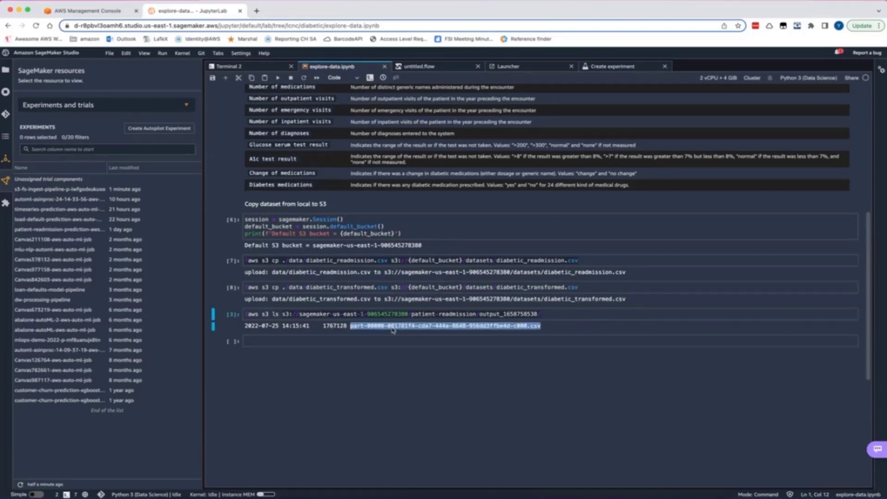
click(597, 67)
click(458, 199)
key(ctrl+v)
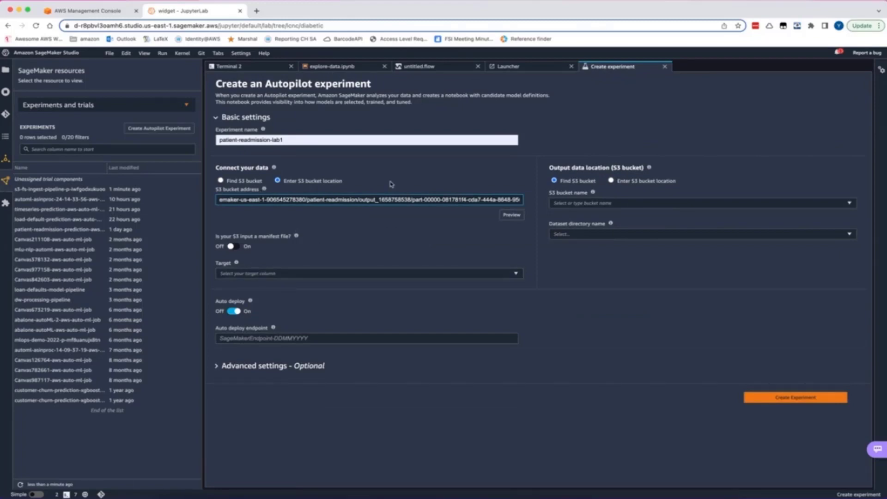
Choose readmitted as the experiment's target column and turn off auto deploy
click(378, 273)
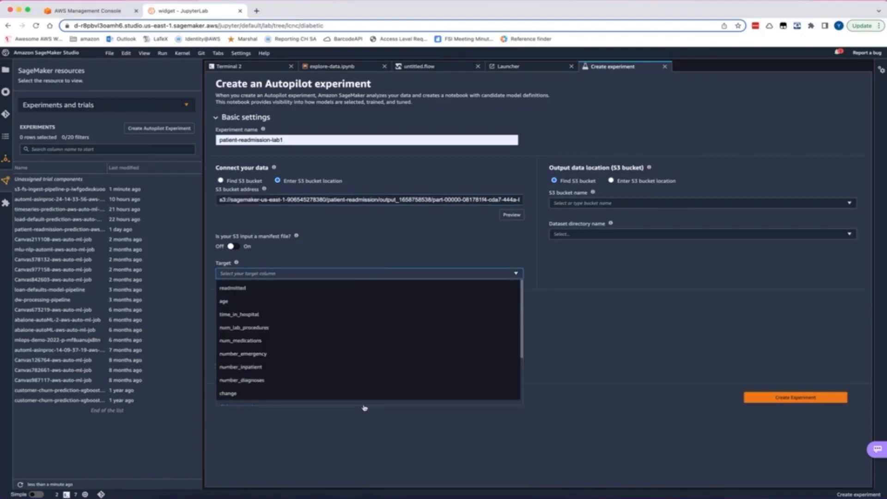
scroll(363, 370, down, 3)
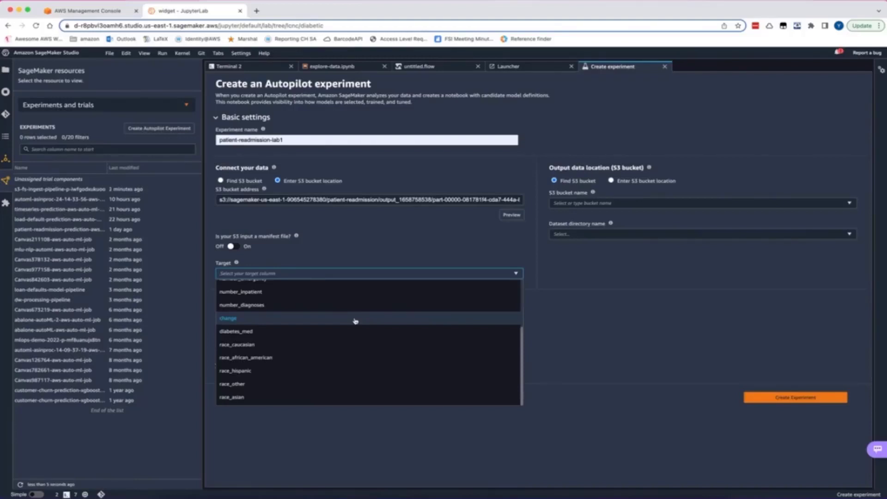
scroll(355, 320, up, 3)
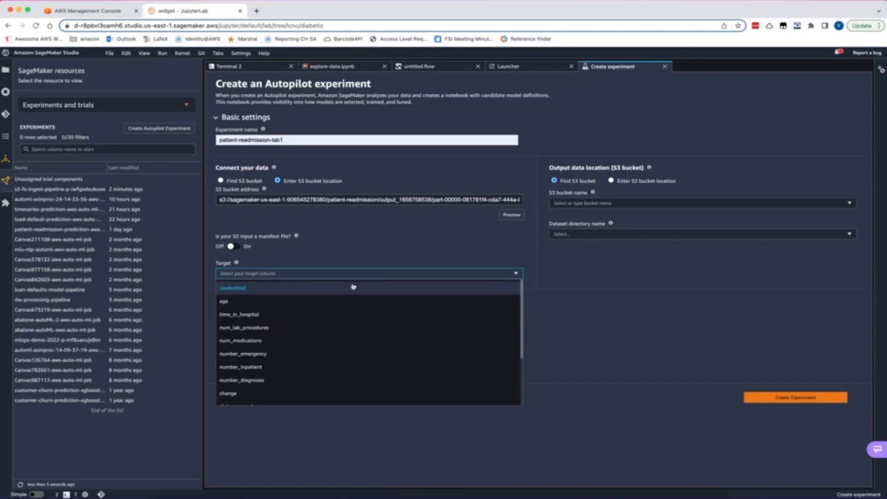
click(353, 287)
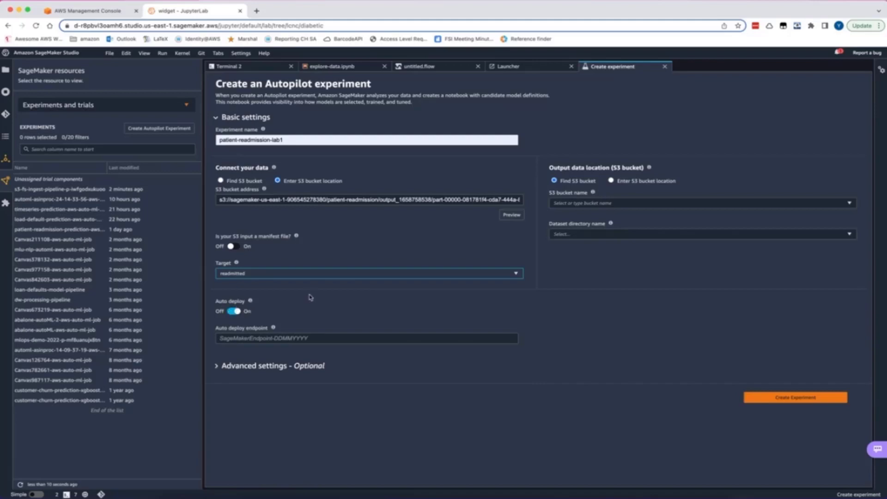
click(236, 312)
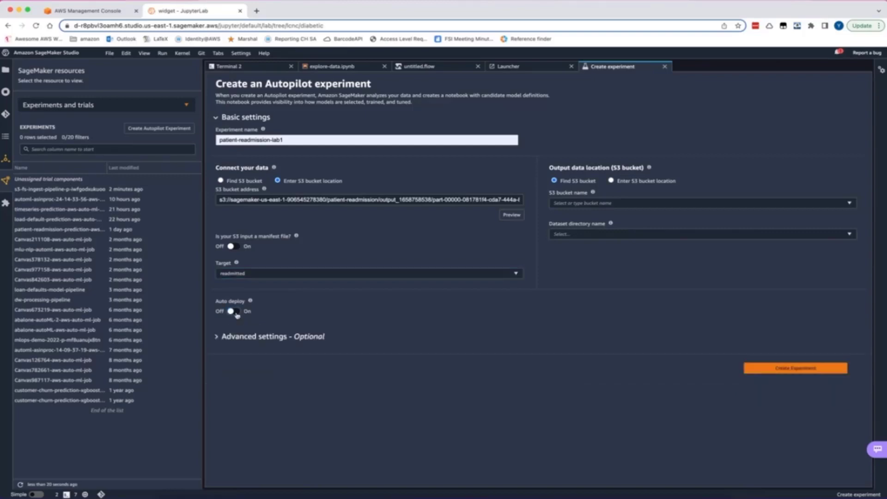
In the advanced settings, set the machine learning problem type to Multiclass classification and the objective metric to F1macro
click(218, 337)
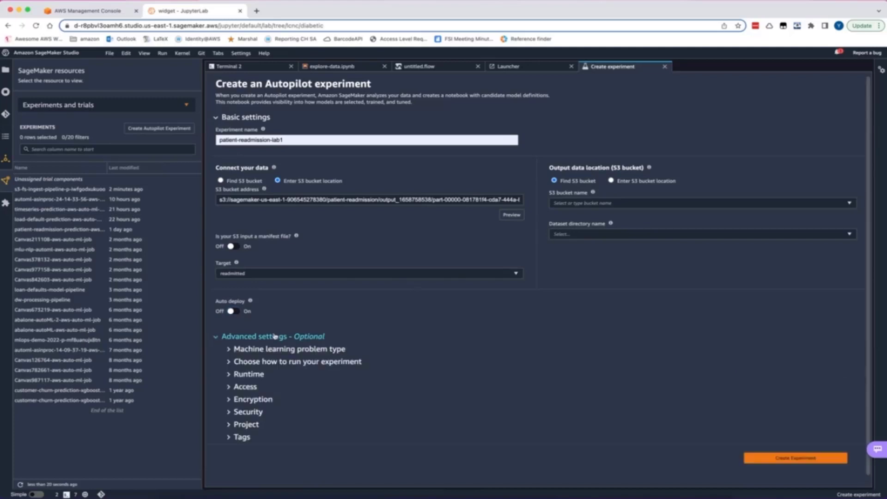
scroll(413, 327, down, 1)
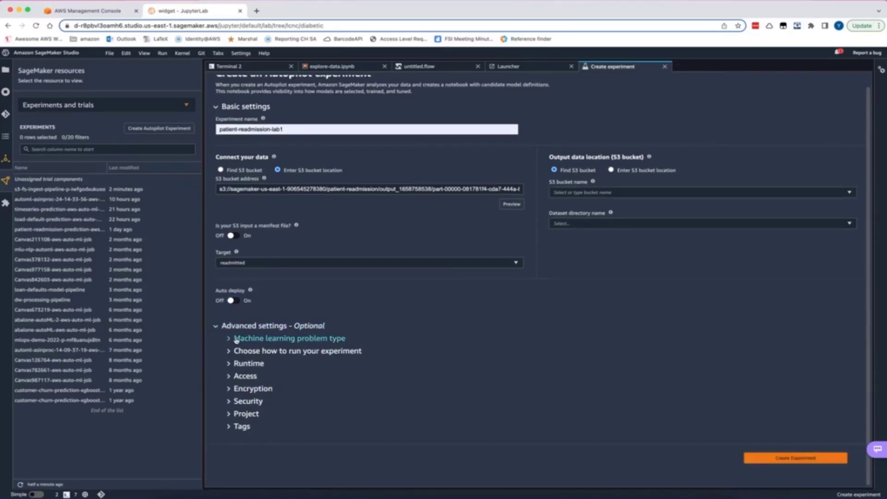
click(281, 338)
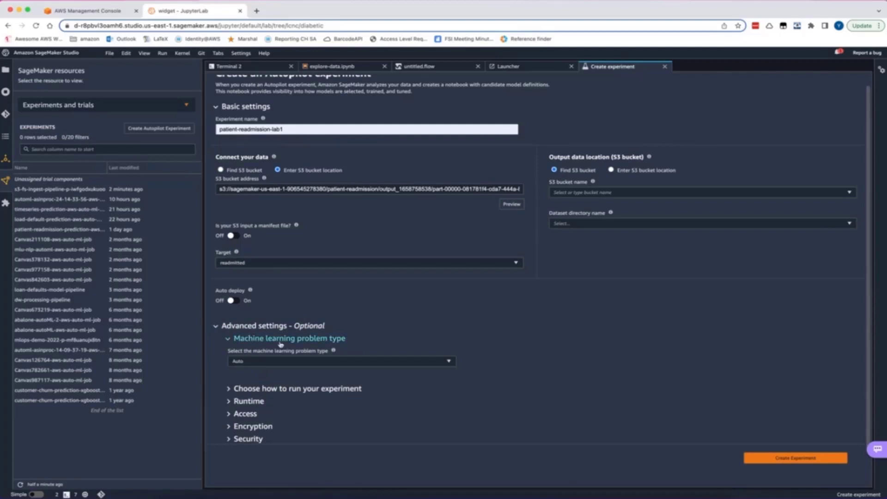
click(245, 362)
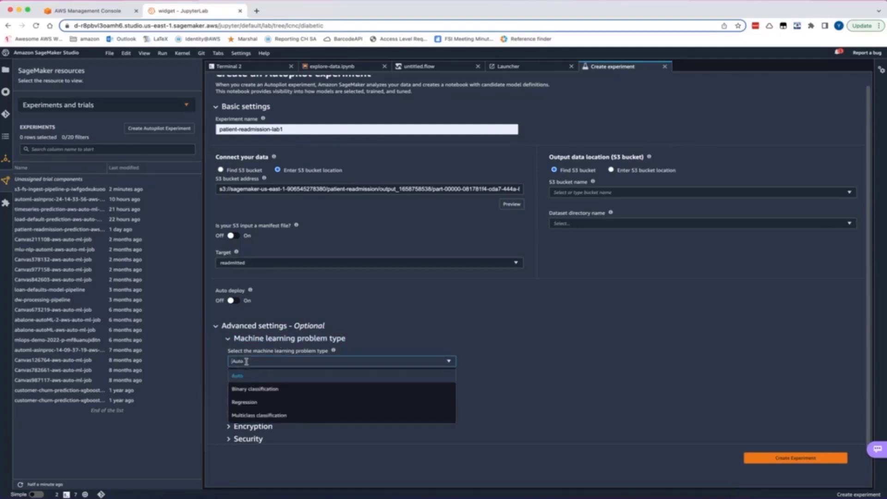
click(253, 415)
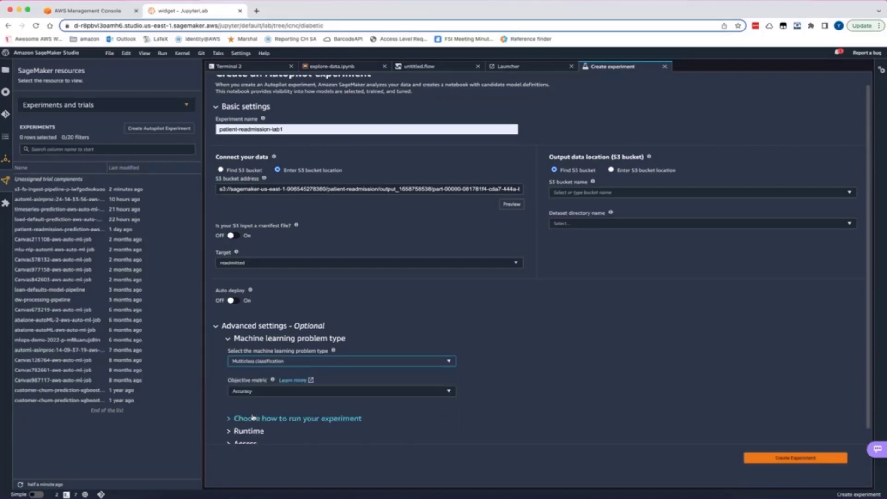
click(257, 392)
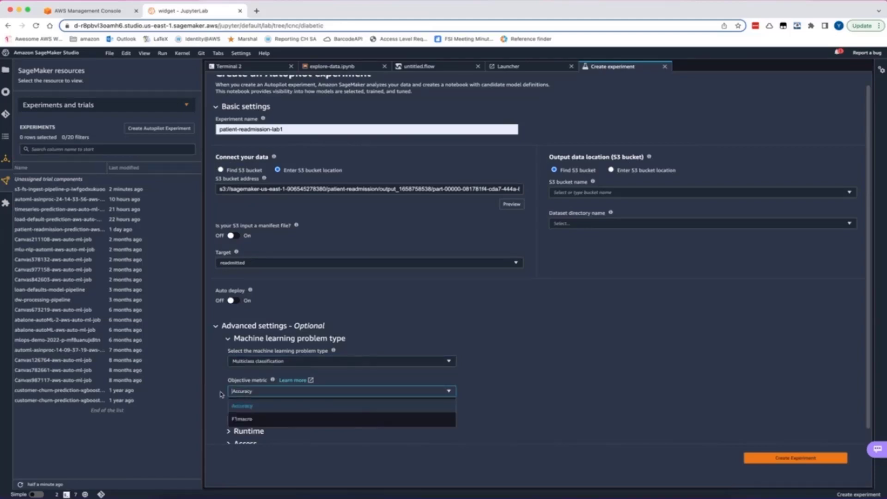
click(249, 419)
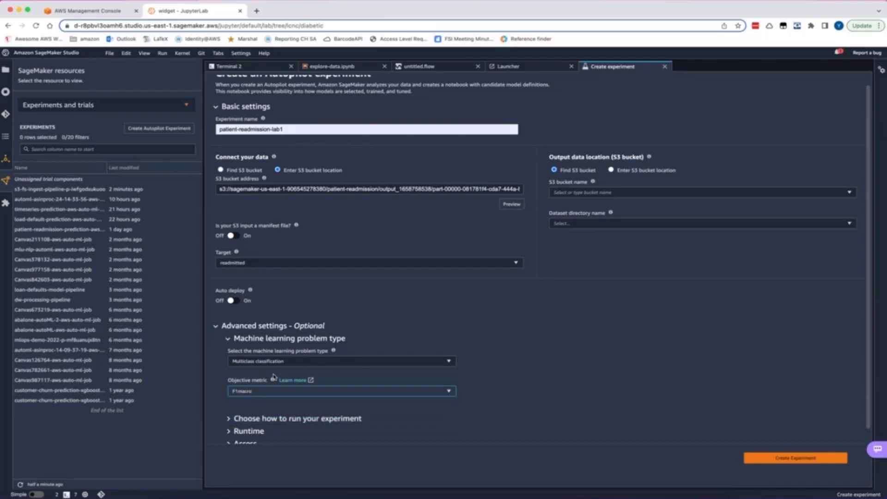
Choose Yes for running a complete experiment in the advanced settings
scroll(276, 379, down, 2)
click(234, 351)
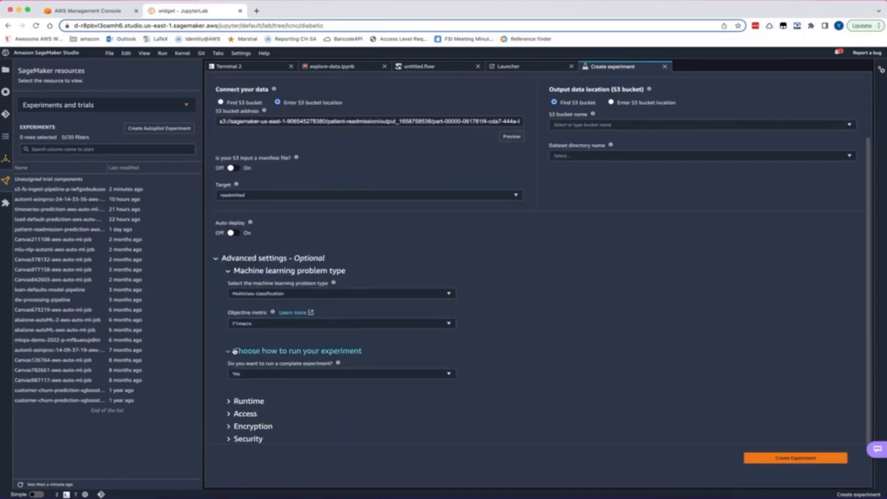
click(245, 372)
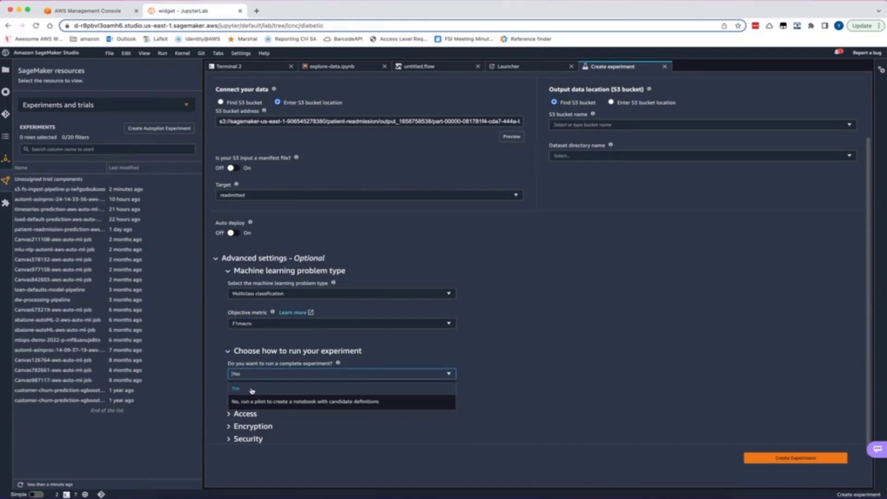
click(253, 388)
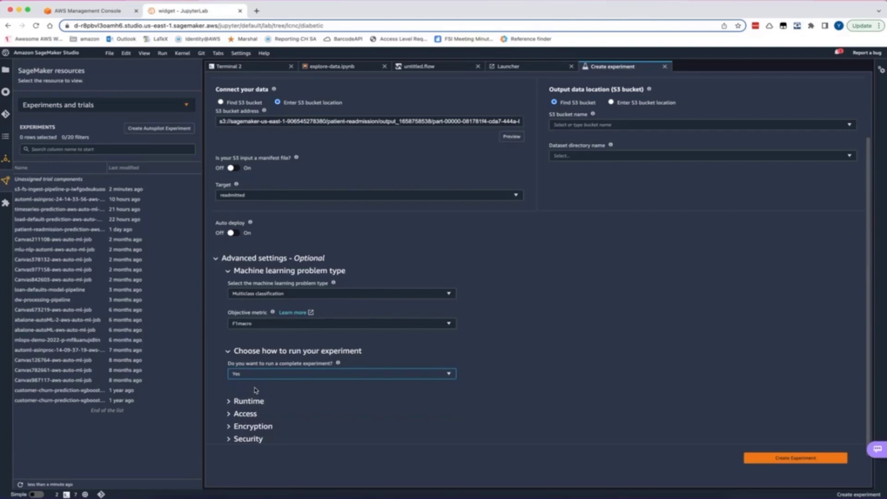
Expand the Runtime, Access, Encryption, Security, Project and Tags settings and examine their options
click(231, 402)
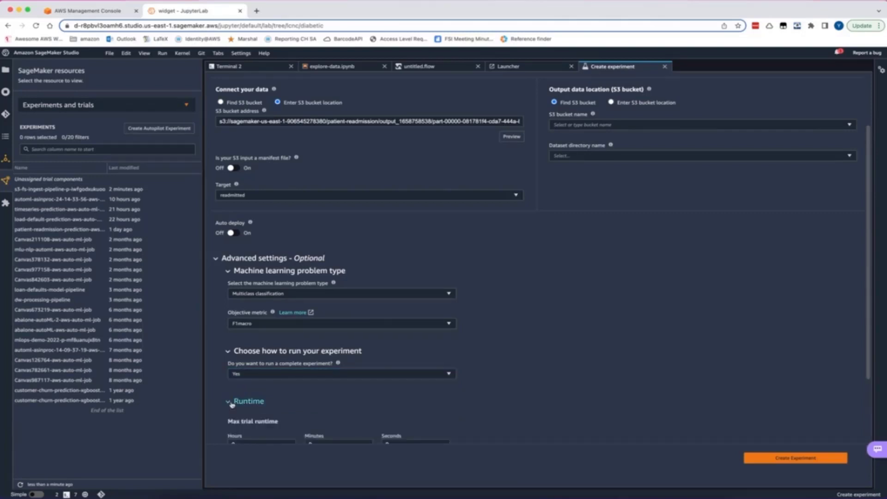
scroll(302, 198, down, 4)
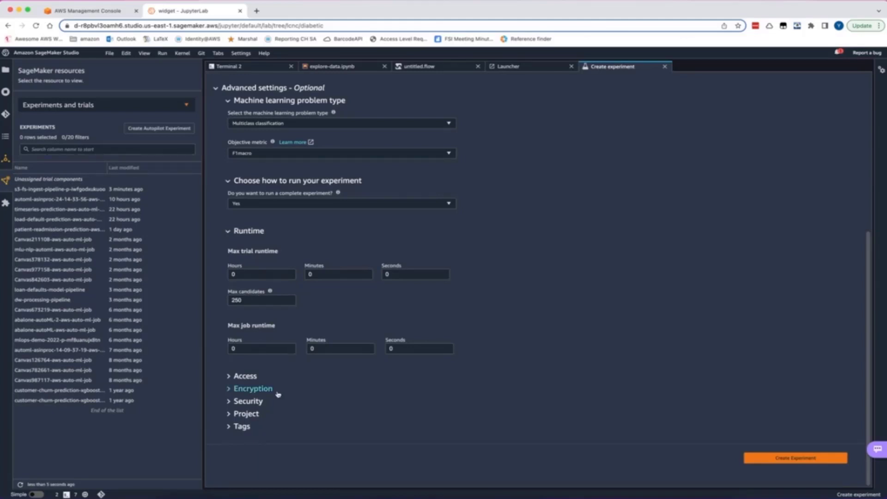
click(238, 378)
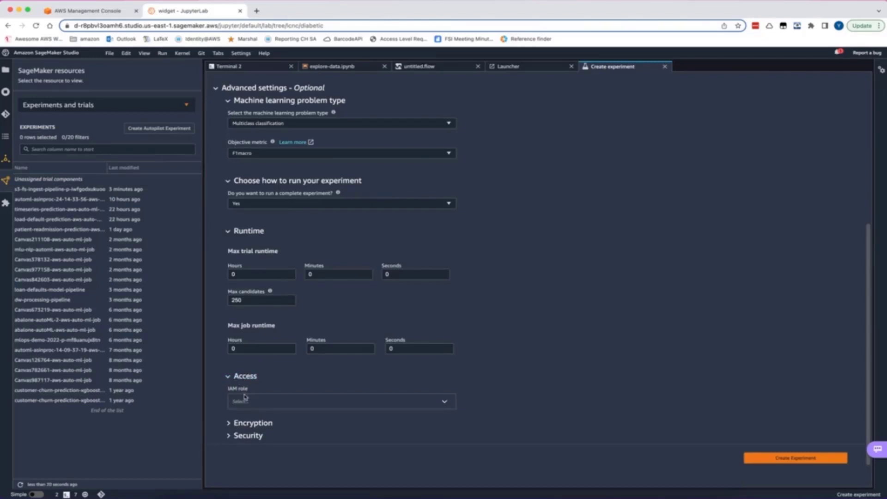
click(250, 422)
scroll(248, 440, down, 2)
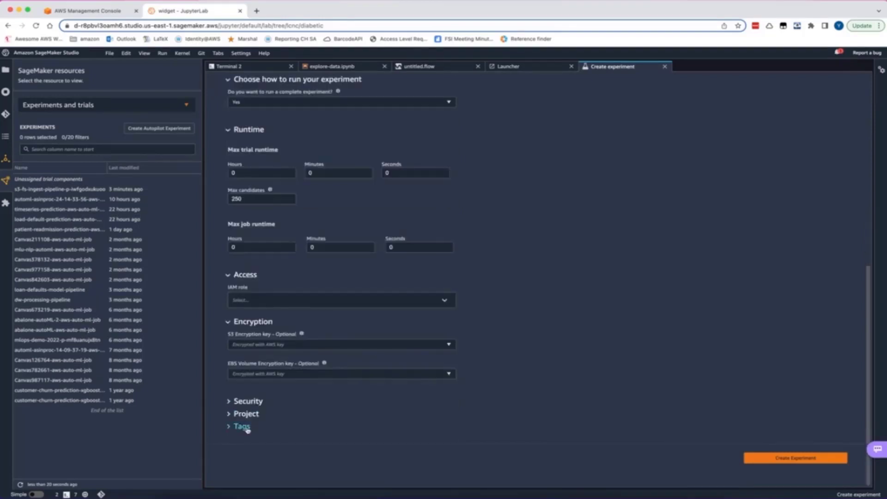
click(247, 400)
scroll(271, 342, down, 1)
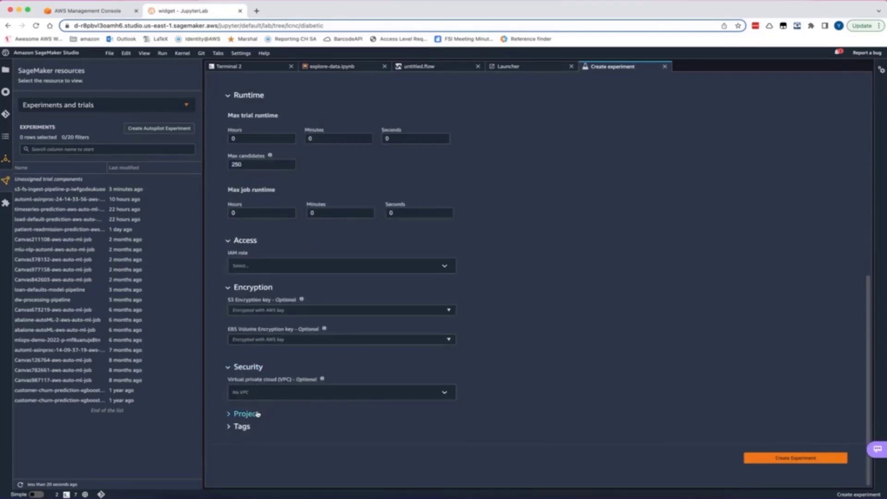
click(249, 414)
scroll(247, 417, down, 1)
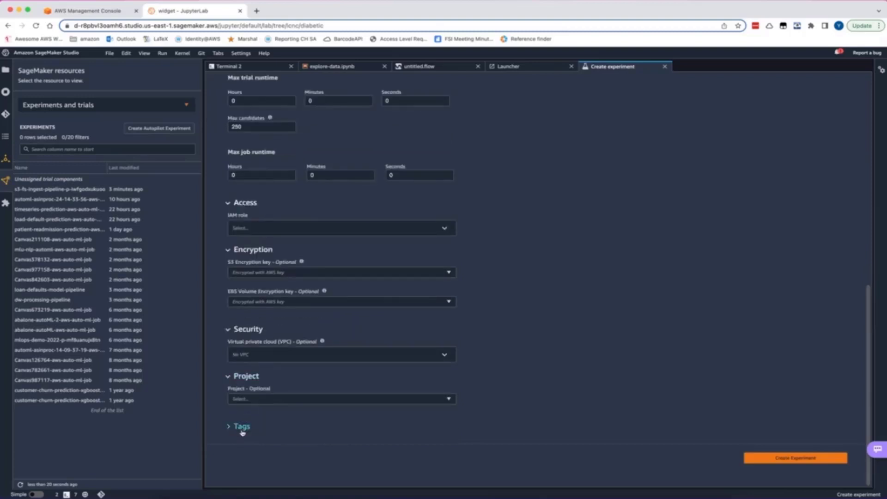
click(242, 425)
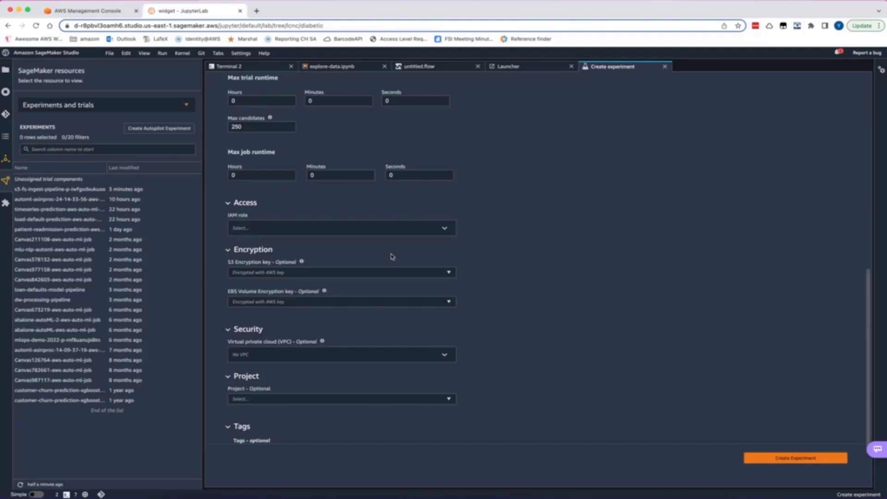
Enter the input address's patient-readmission folder path plus autopilot/ as the output S3 location and create the experiment
scroll(392, 256, up, 6)
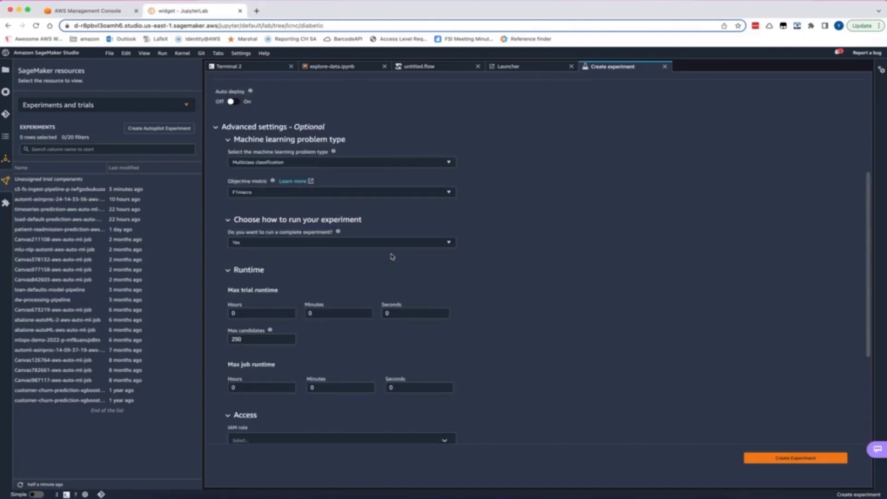
scroll(392, 257, up, 3)
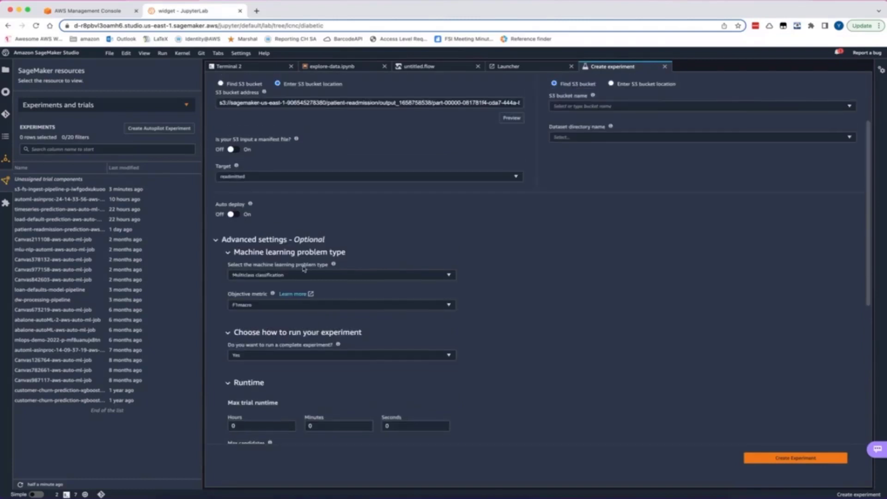
scroll(538, 150, up, 3)
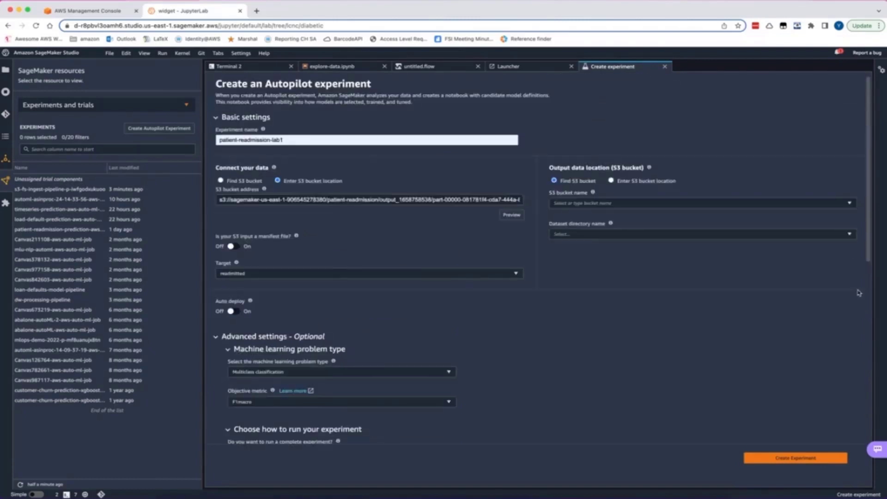
click(611, 183)
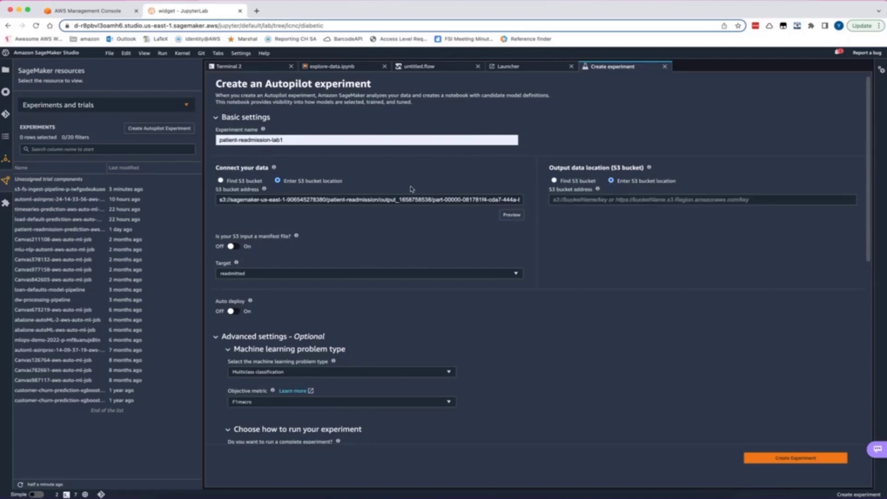
click(375, 200)
drag(381, 200, 168, 199)
key(super+c)
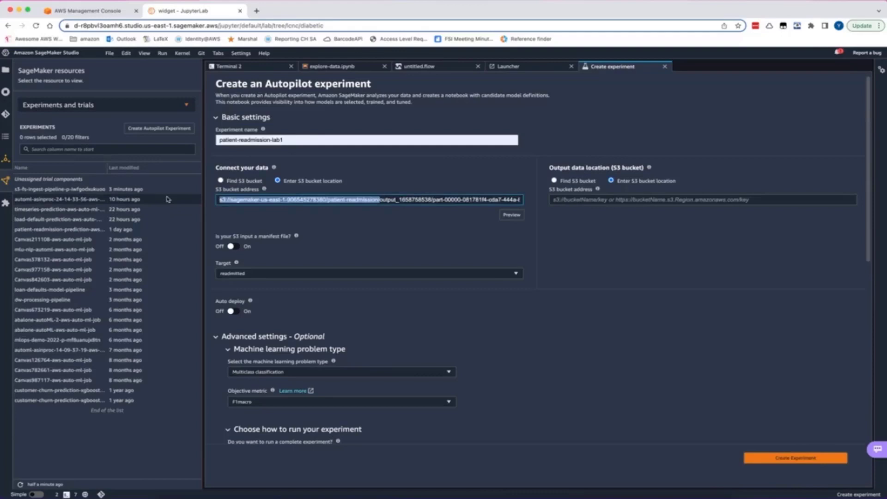
click(755, 200)
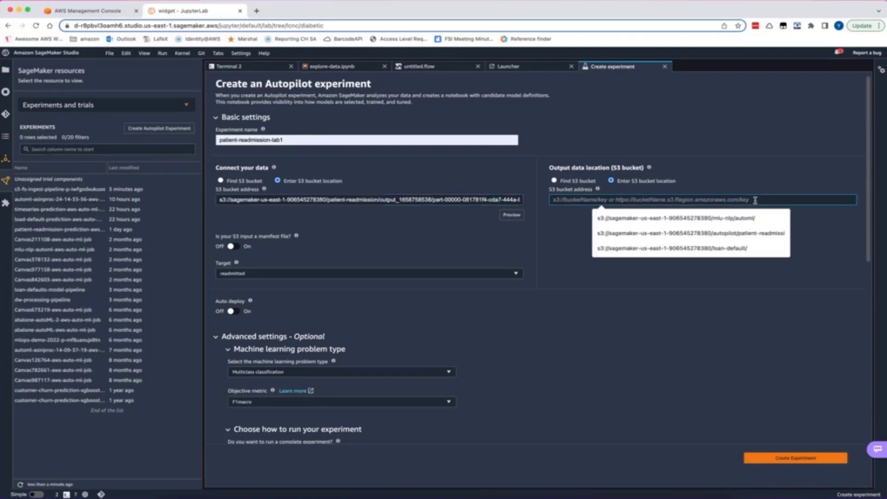
key(super+v)
text(autopilot/)
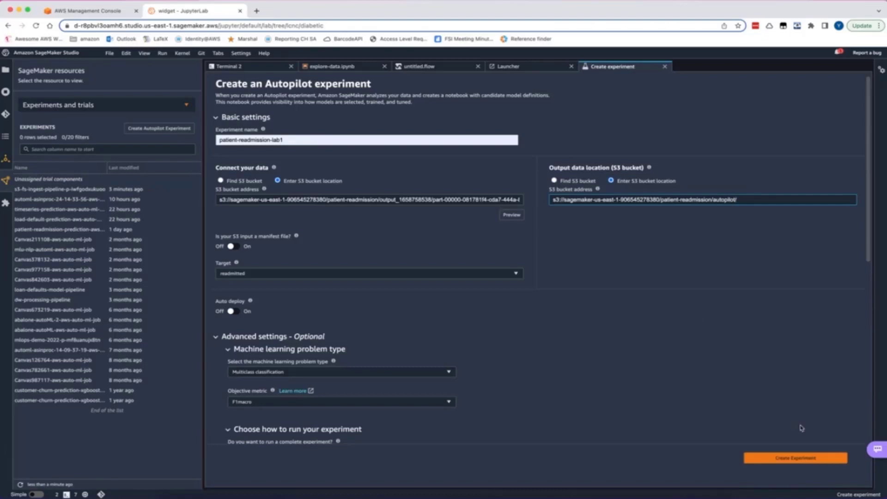
click(797, 462)
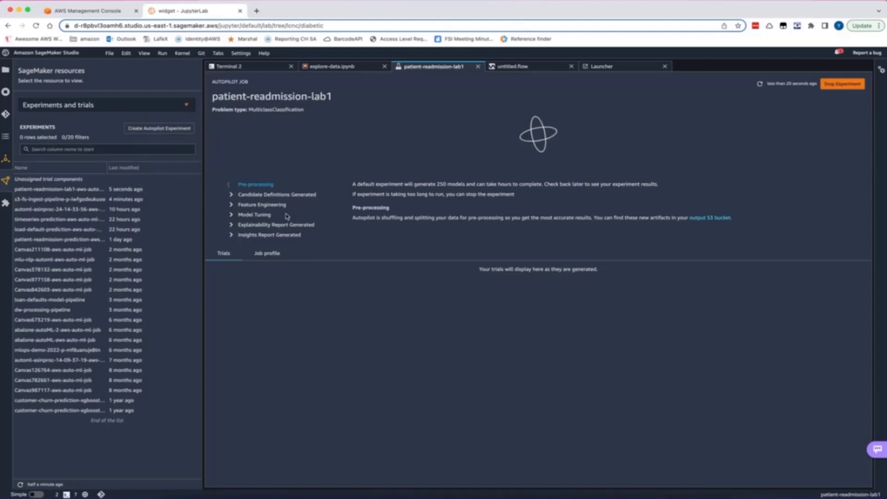
Switch to the AWS Management Console and view Amazon SageMaker's list of processing jobs
click(89, 12)
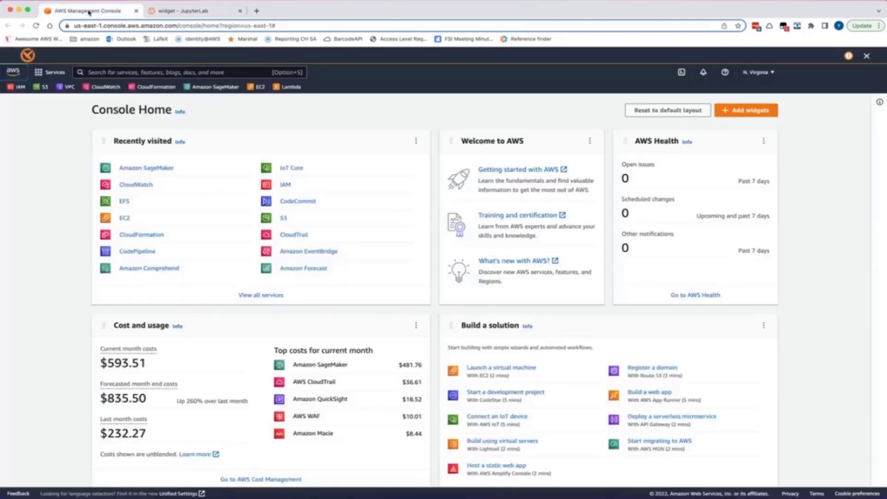
click(146, 170)
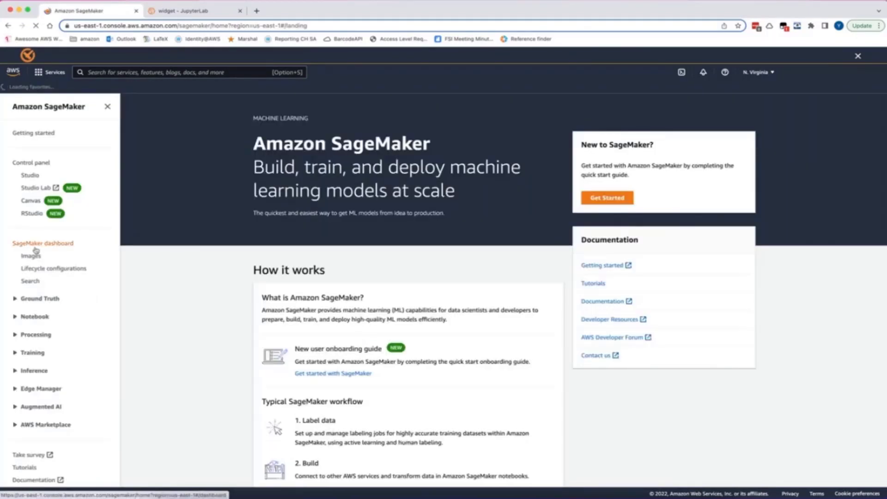
click(35, 334)
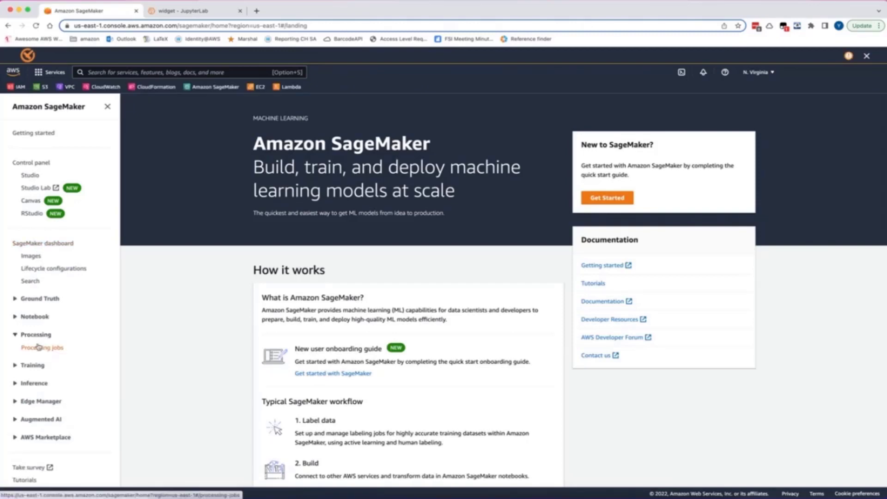
click(38, 348)
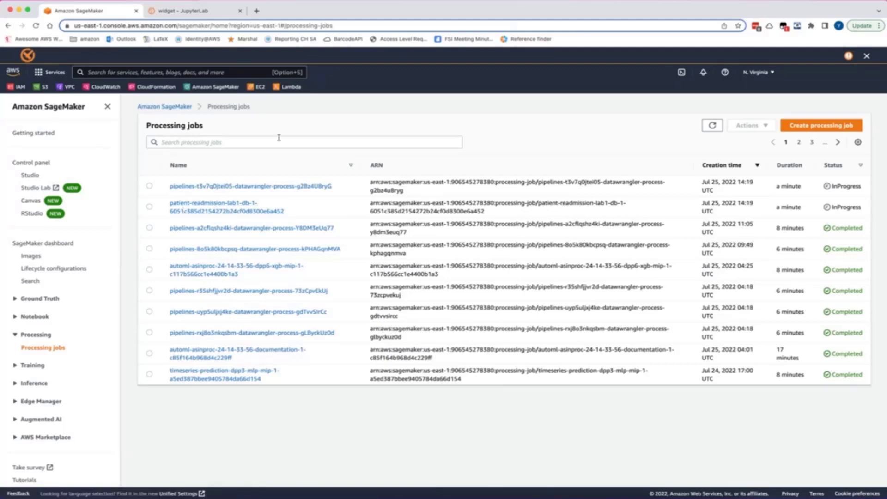
Return to SageMaker Studio, look through the available resource types and show Experiments and trials
click(186, 12)
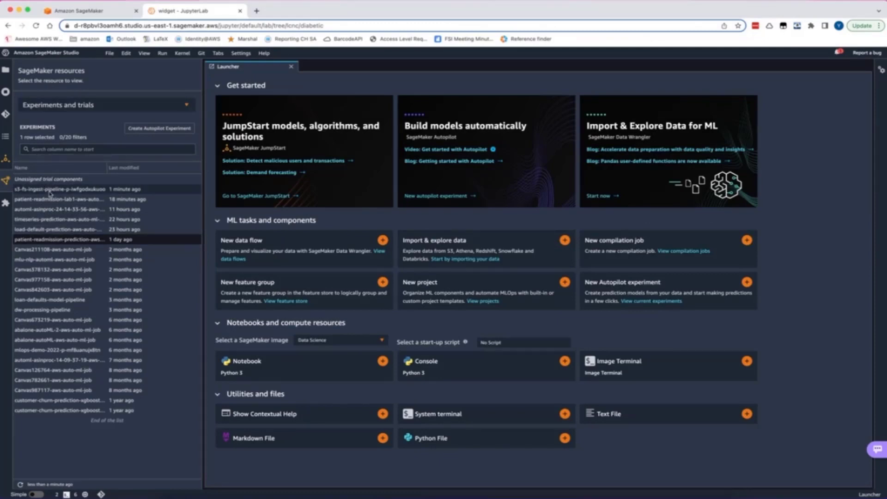
click(5, 182)
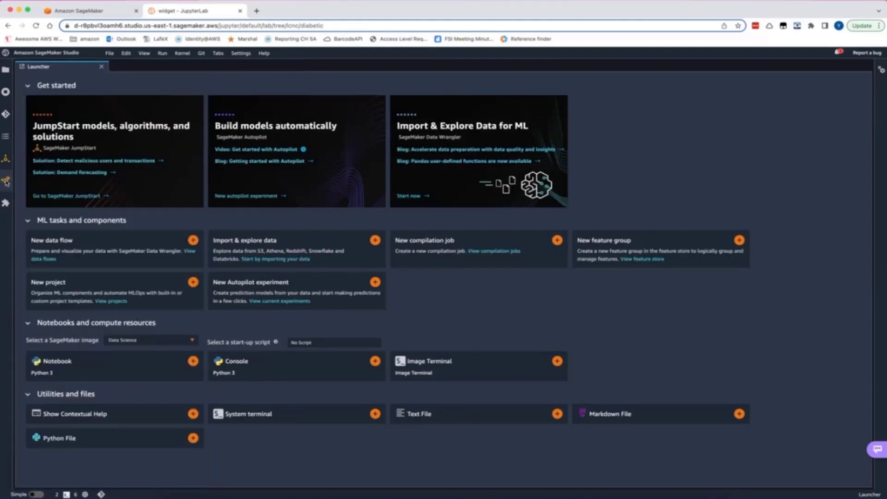
click(6, 182)
click(78, 108)
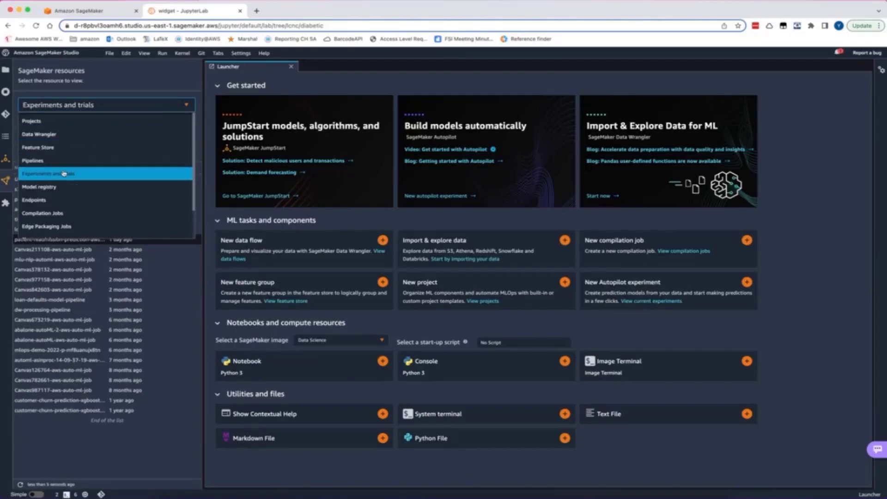
scroll(63, 167, down, 2)
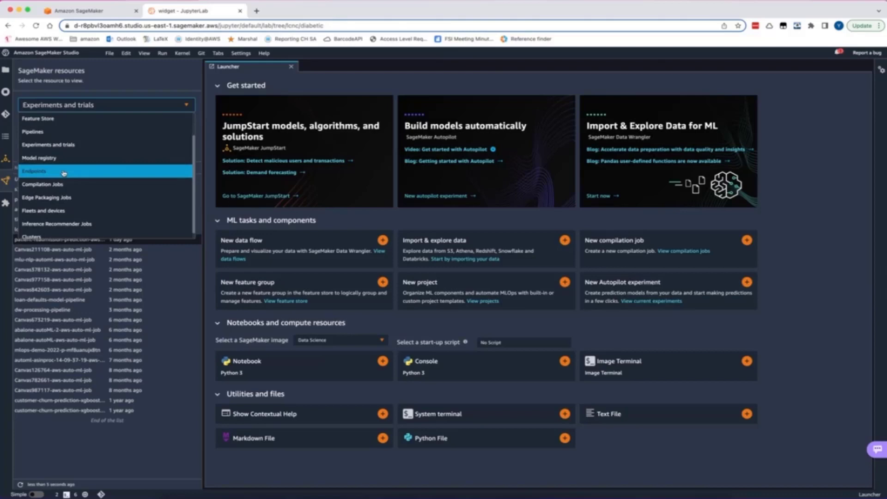
scroll(64, 173, down, 1)
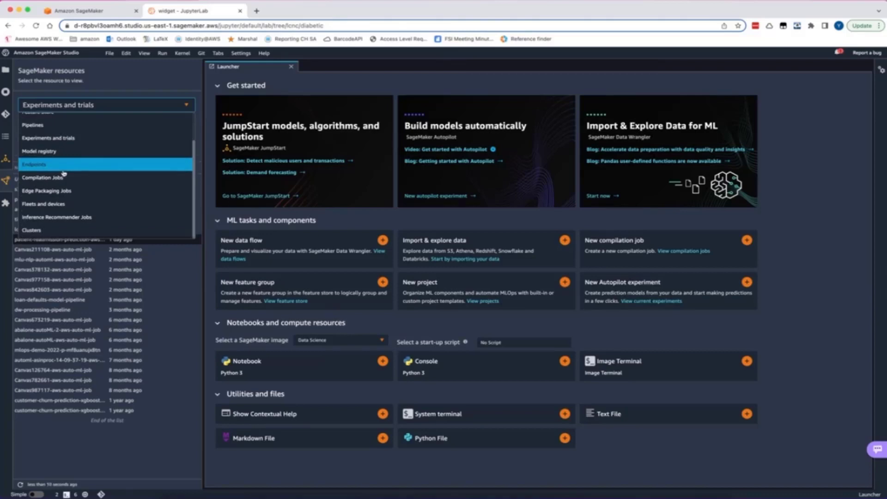
click(69, 139)
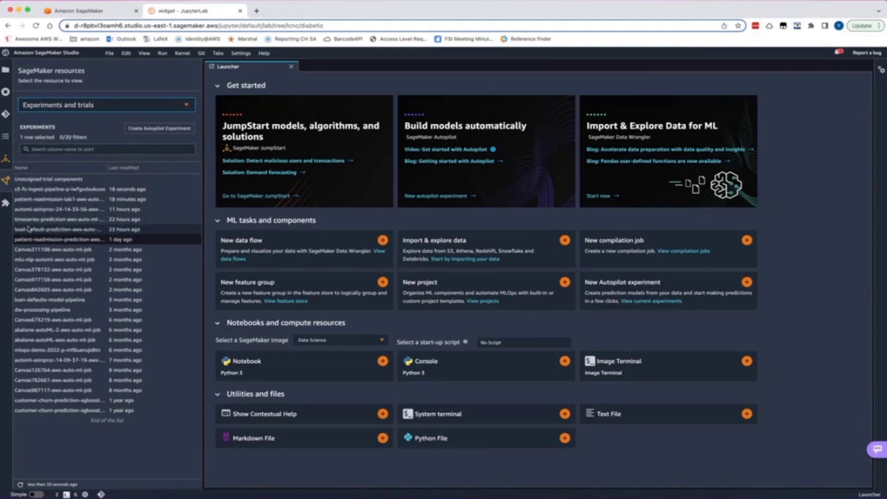
Open the AutoML job description of the day-old patient-readmission-prediction experiment
click(32, 199)
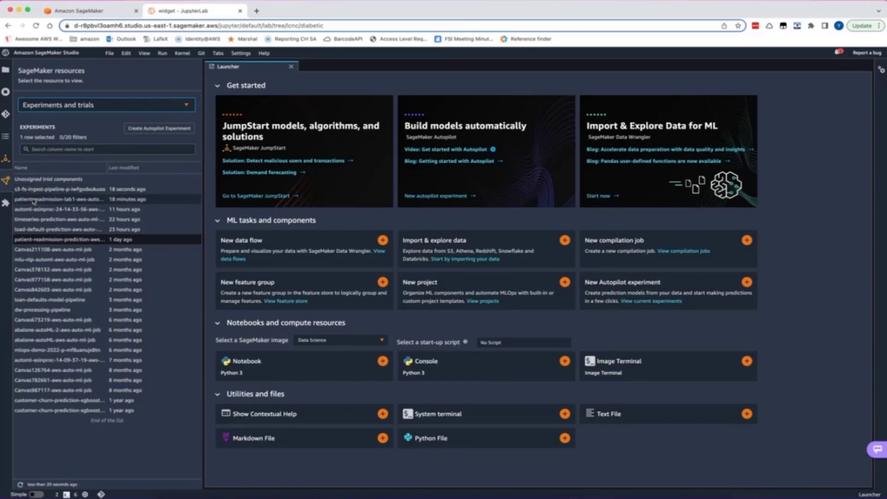
click(30, 240)
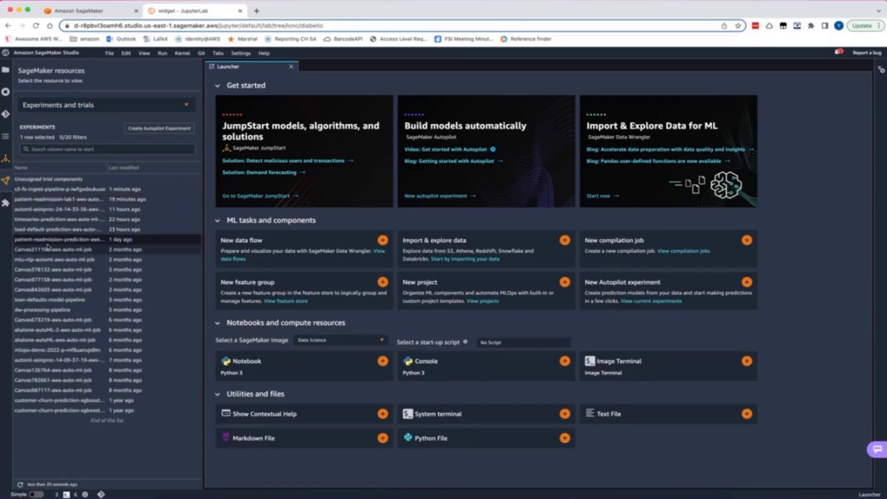
right_click(63, 243)
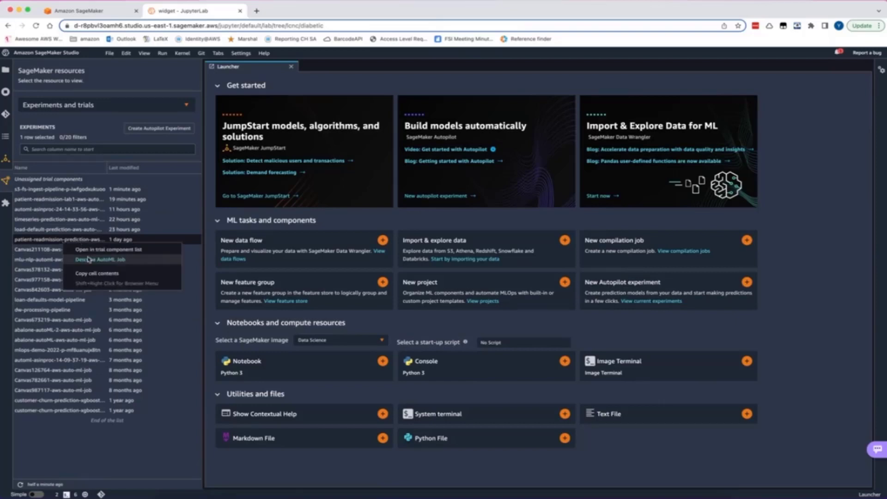
click(126, 260)
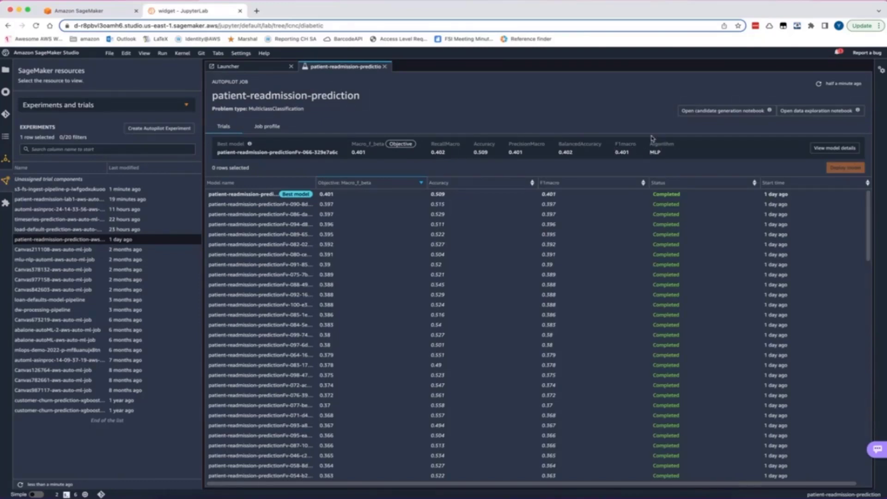
Look through the list of trained trial models, view the details of candidate 088 and close them again
scroll(323, 333, down, 10)
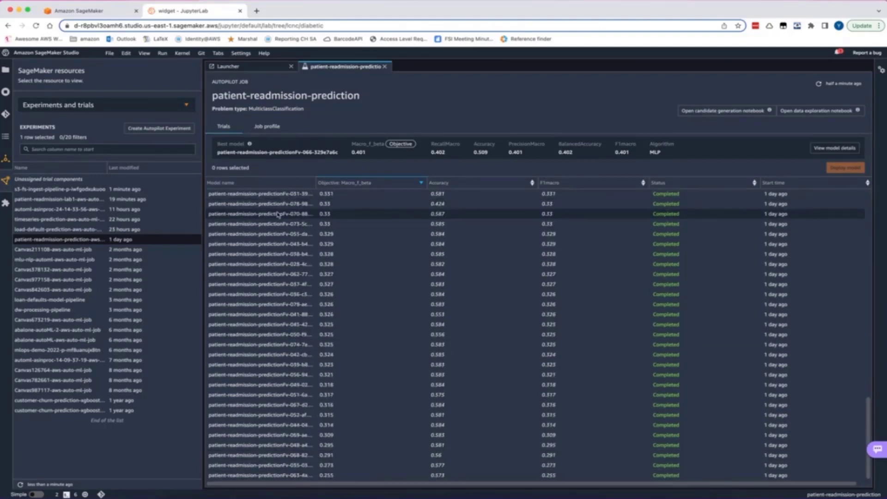
scroll(270, 198, up, 10)
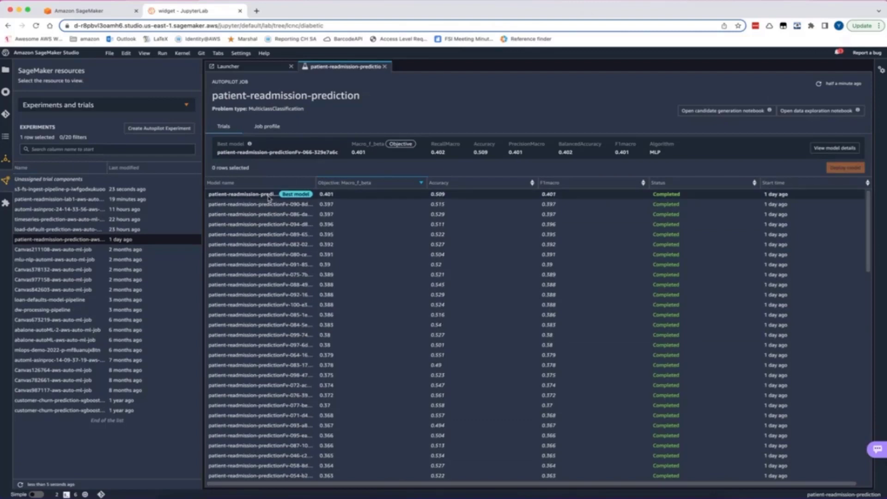
right_click(273, 288)
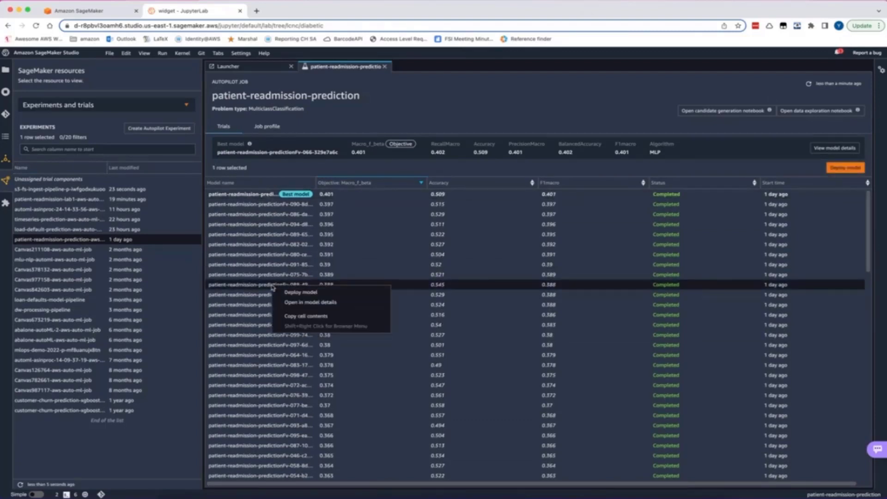
click(302, 303)
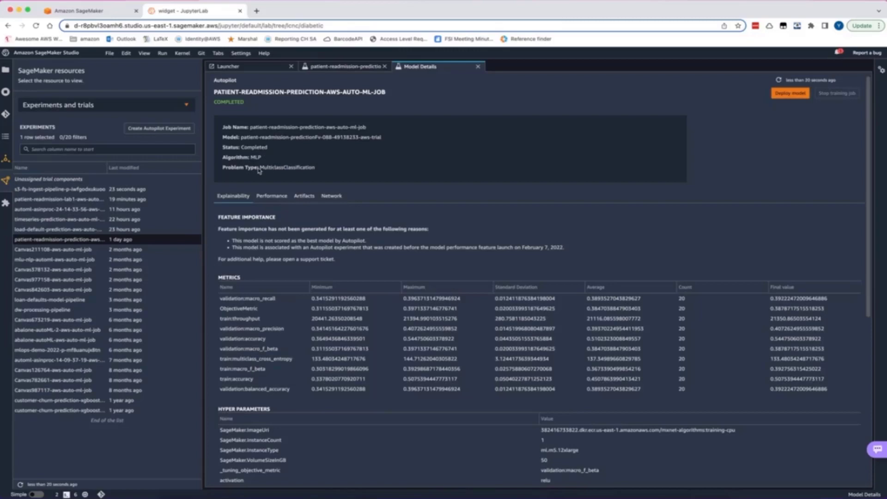
click(478, 67)
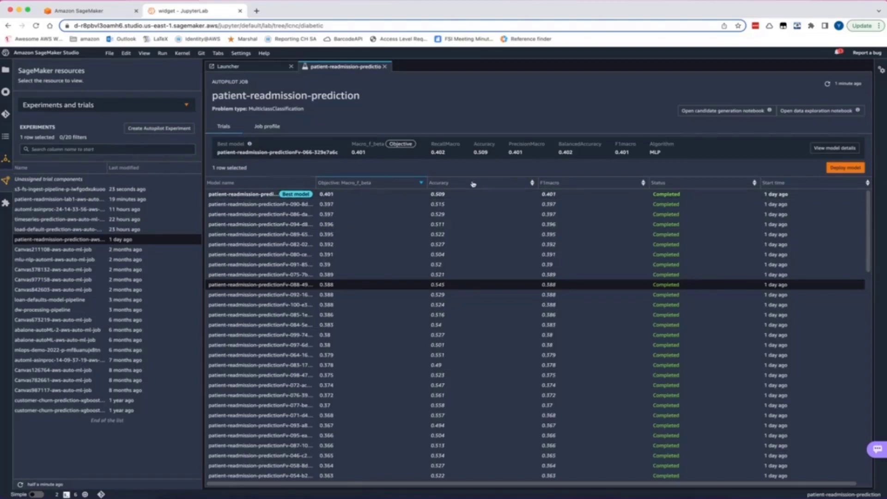
Sort the trial models by accuracy in descending order and open the model details of the best model
click(531, 183)
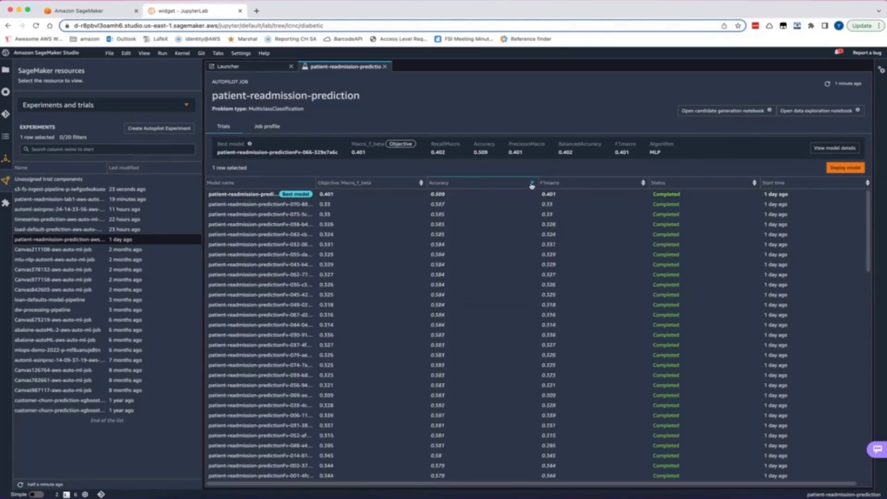
click(531, 184)
right_click(245, 198)
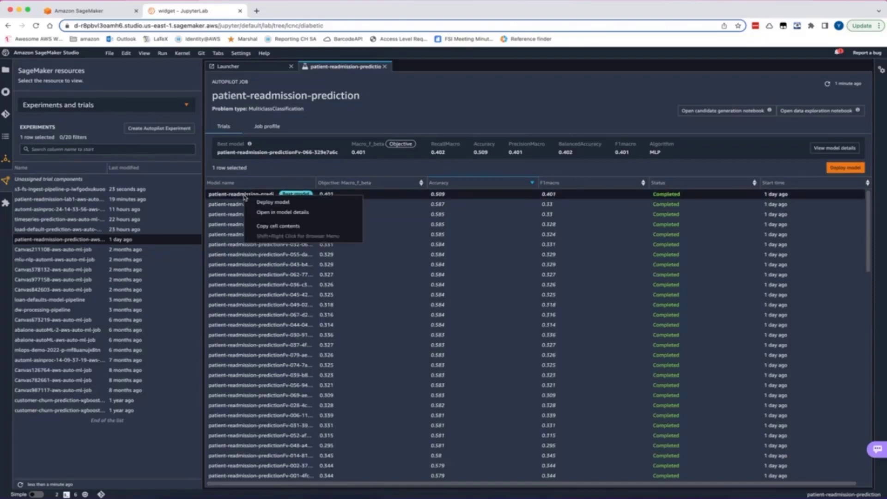
click(261, 212)
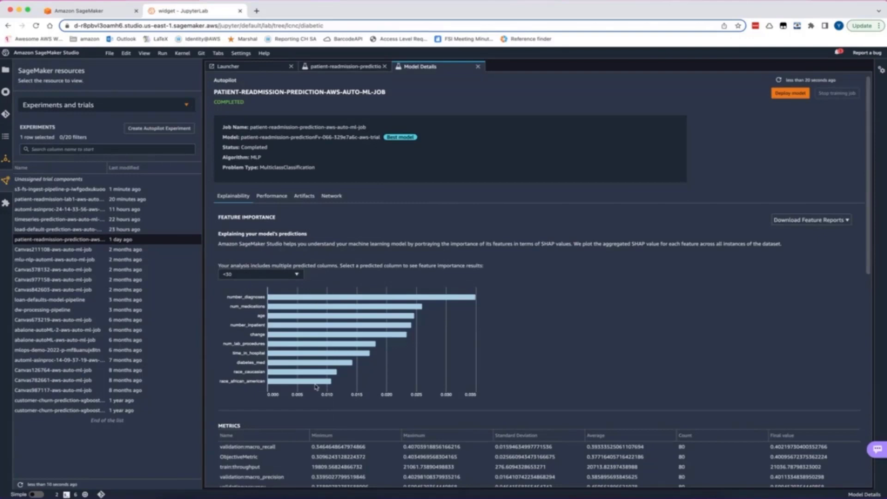
Show the best model's feature importance for the <30 predicted column and review its metrics and hyperparameters
click(265, 275)
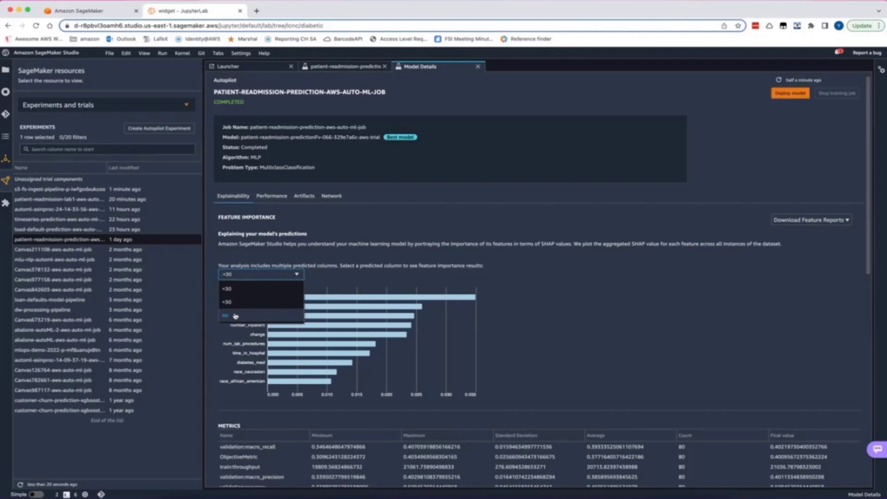
click(228, 288)
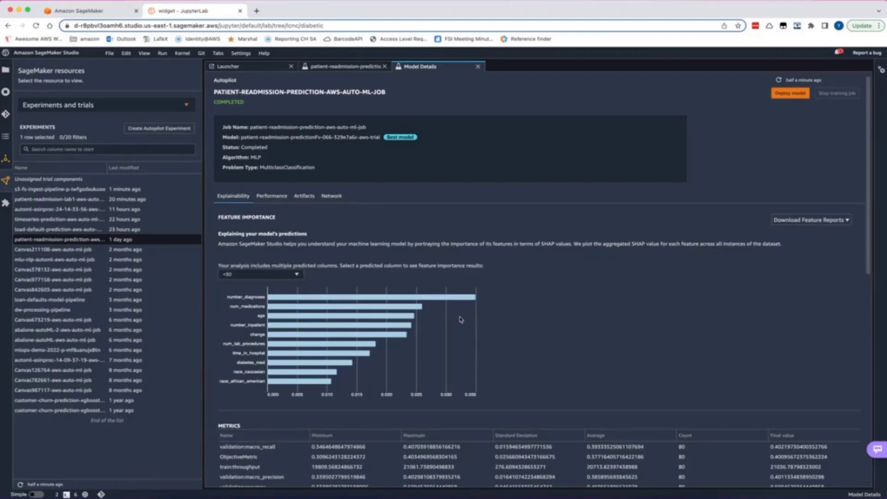
scroll(460, 320, down, 5)
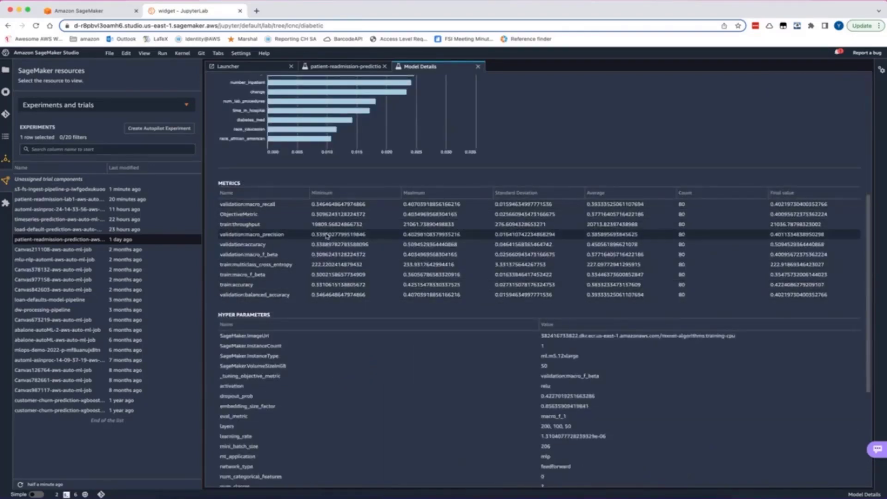
scroll(327, 236, down, 4)
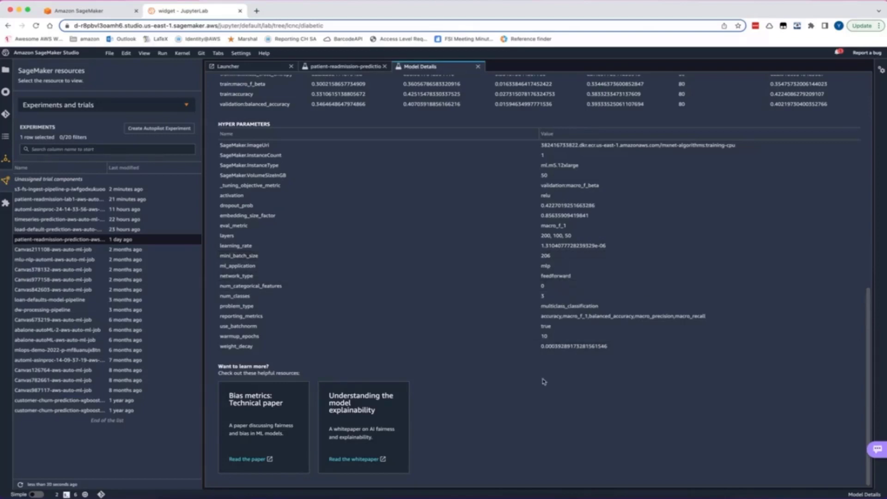
scroll(543, 381, up, 10)
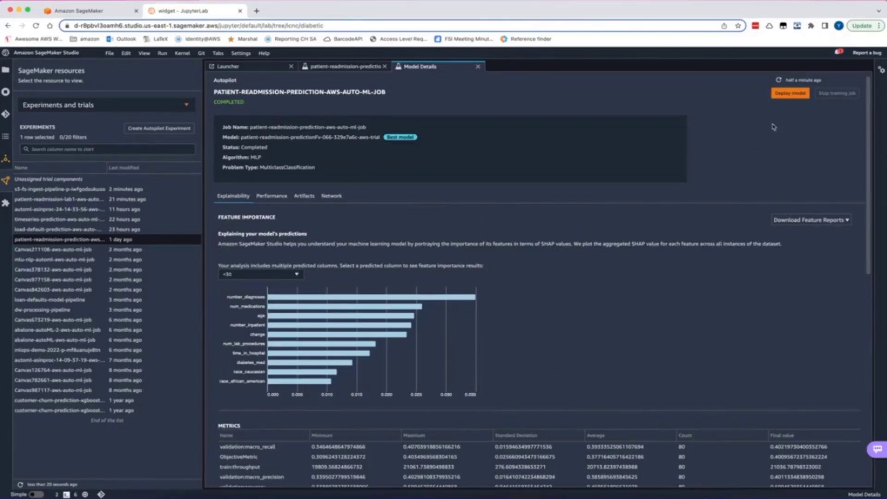
View the deployment options for the best model without deploying it, and return to the Autopilot job's trials list
click(793, 95)
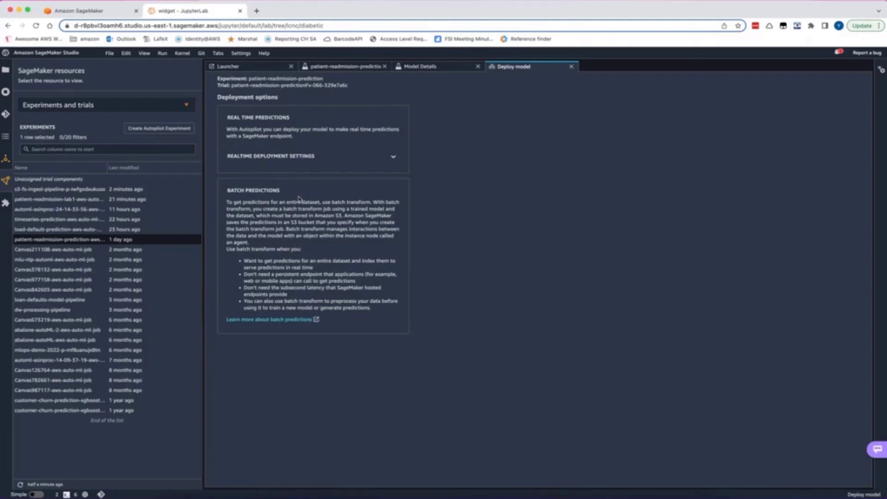
click(571, 67)
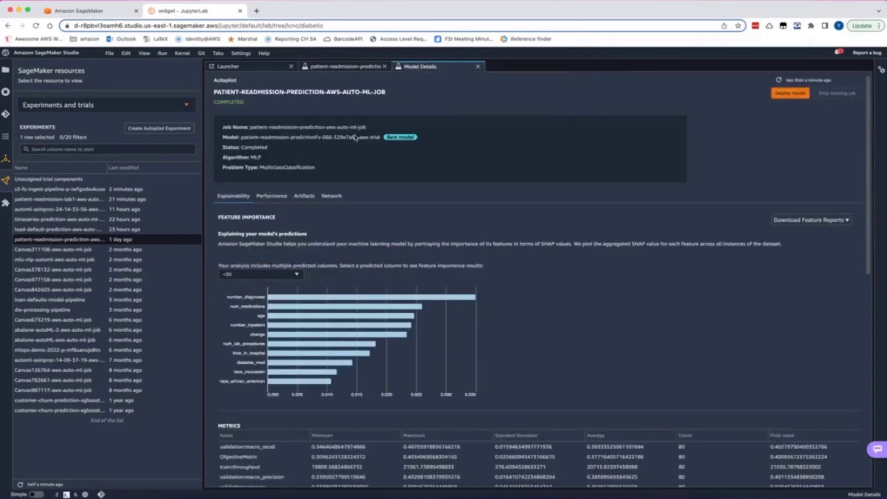
drag(379, 139, 243, 139)
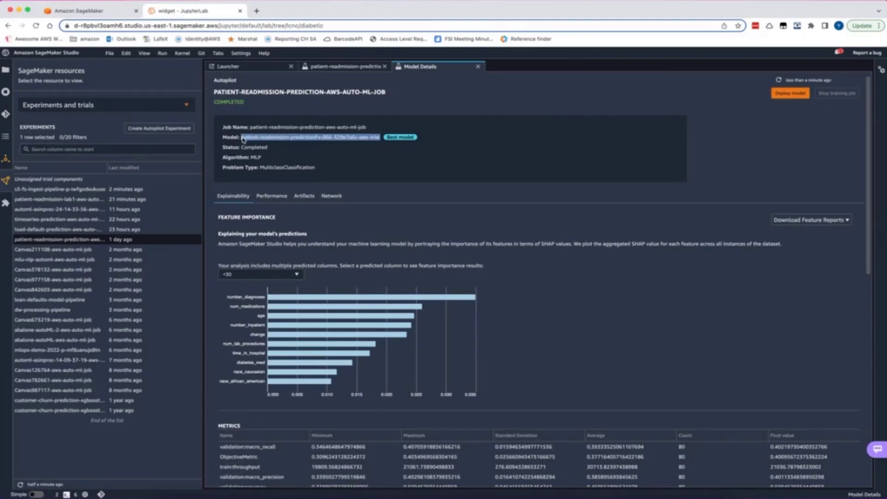
click(415, 154)
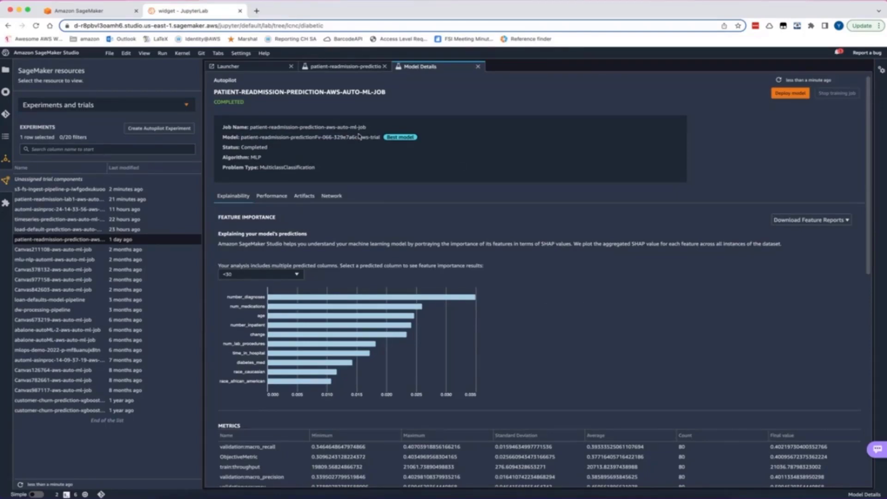
click(478, 67)
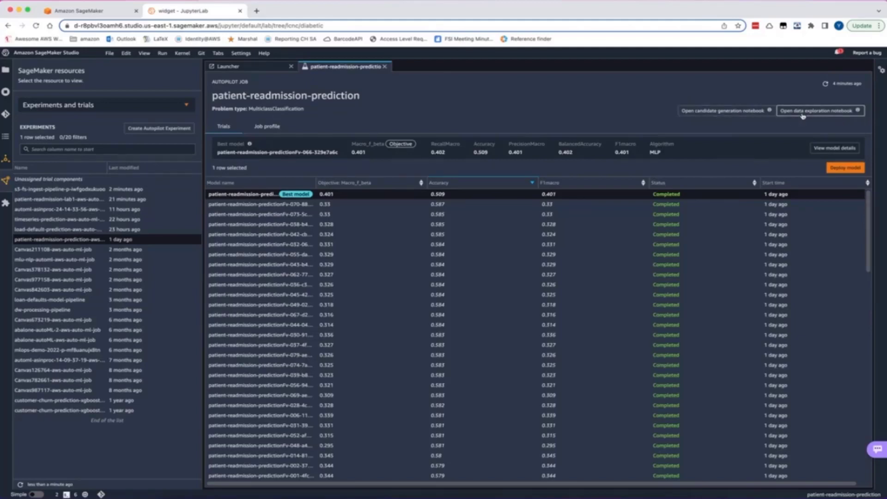
Open the candidate generation notebook and read through its setup code to the introduction of the Generated Candidates section
click(737, 112)
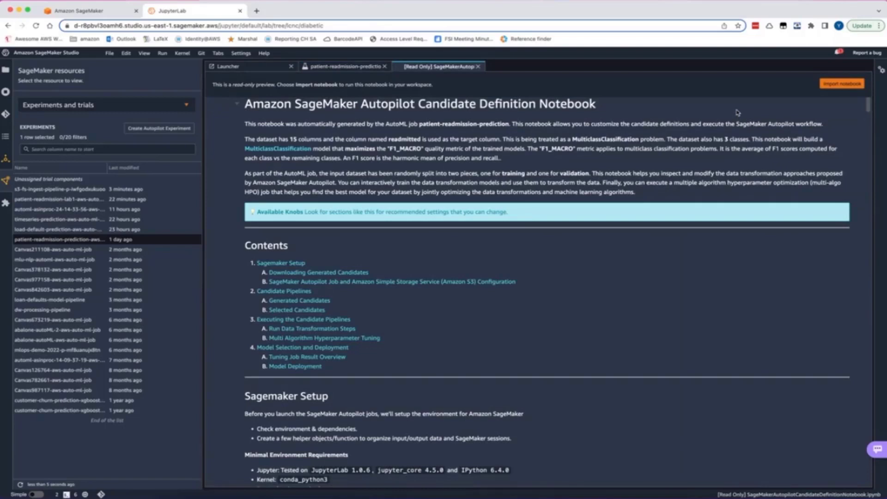
scroll(788, 135, down, 10)
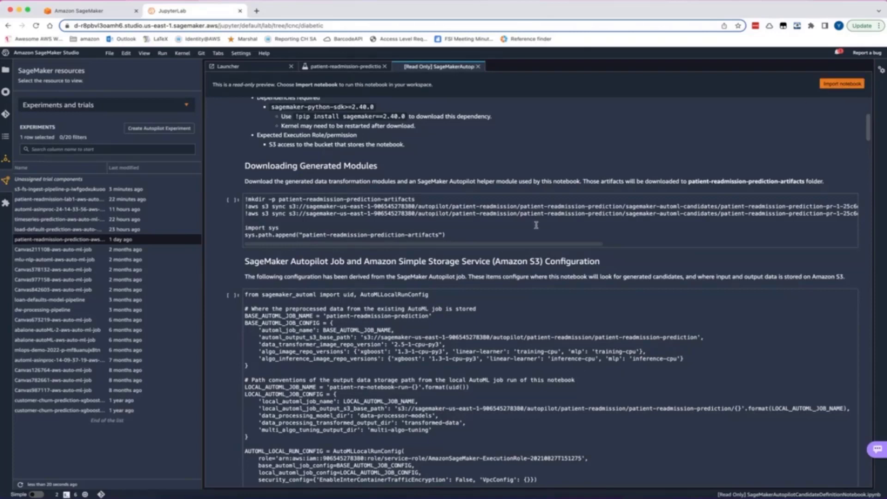
scroll(343, 261, down, 2)
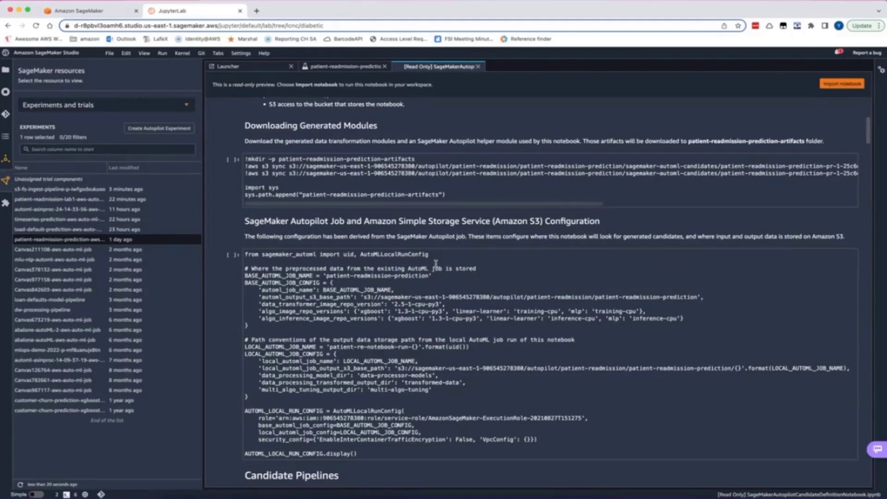
scroll(405, 365, down, 7)
scroll(355, 415, down, 3)
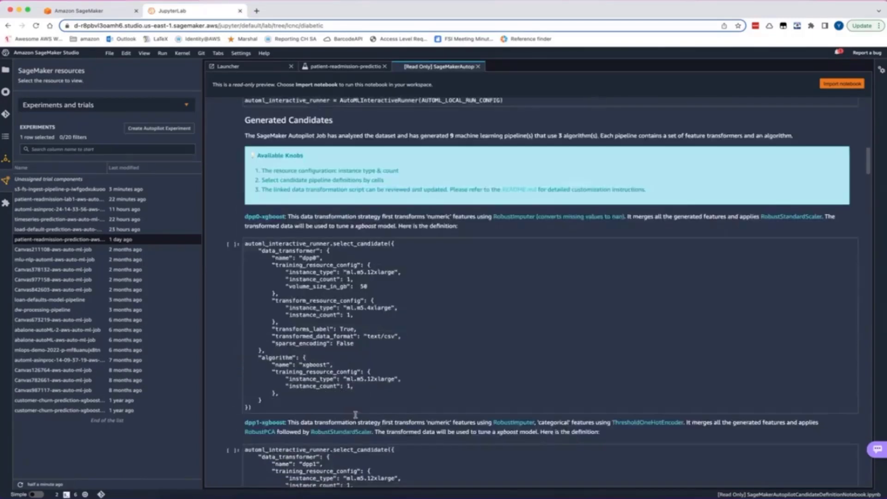
scroll(309, 134, up, 1)
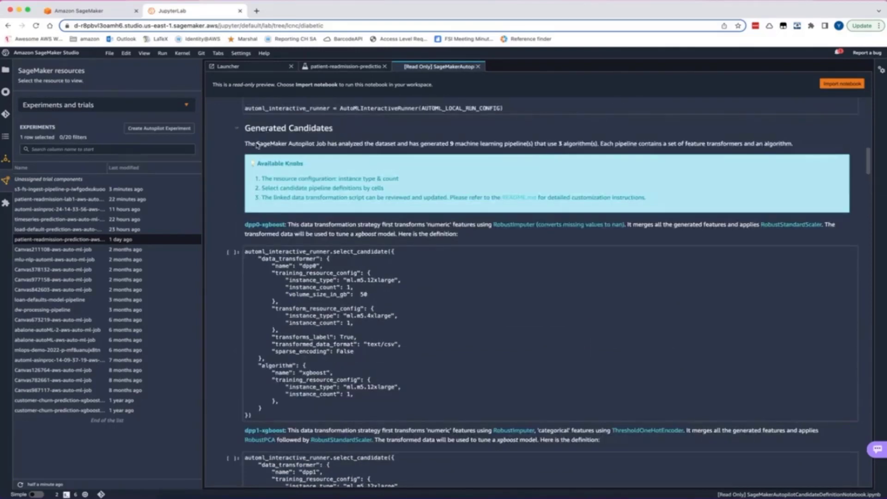
drag(247, 145, 413, 144)
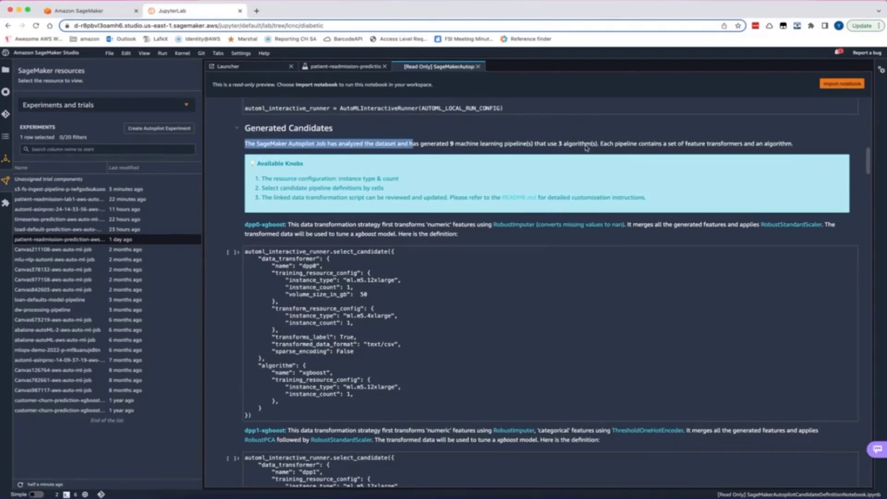
Examine the generated candidate pipeline definitions from dpp0-xgboost to dpp8-mlp, noting each one's algorithm and the Selected Candidates section
scroll(391, 281, down, 3)
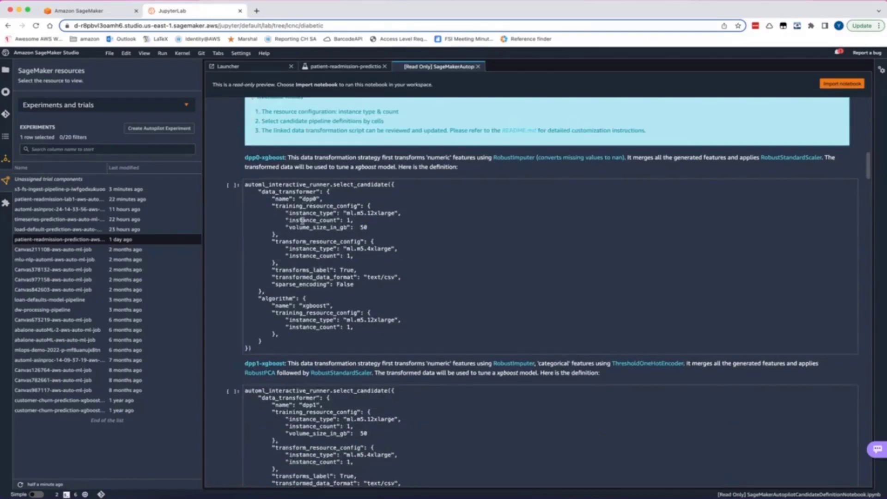
drag(326, 305, 300, 305)
scroll(300, 306, down, 7)
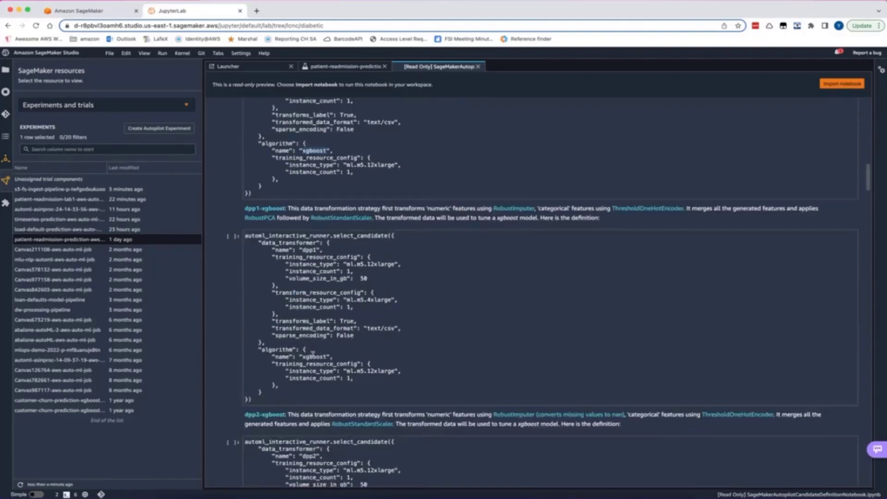
scroll(351, 331, down, 11)
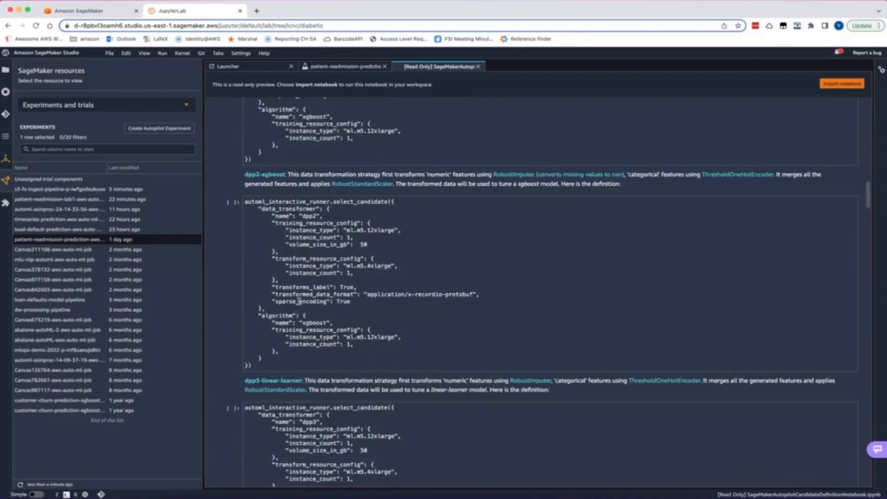
scroll(315, 309, down, 13)
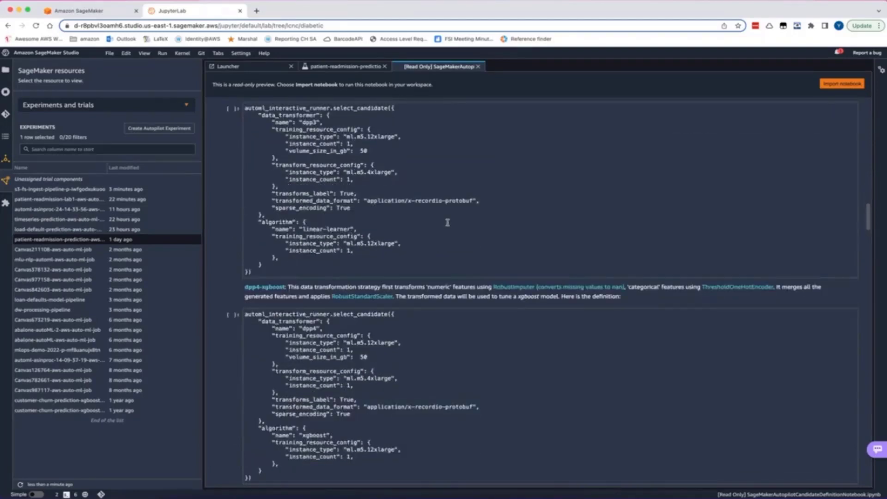
scroll(447, 222, down, 4)
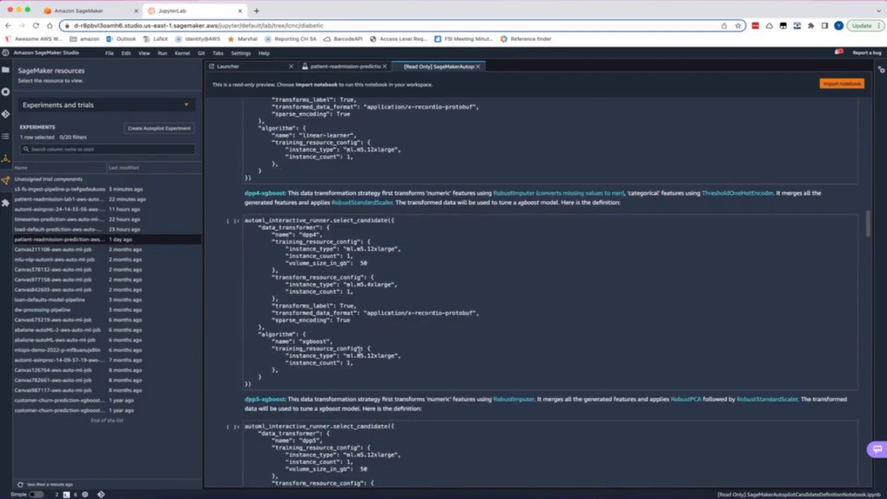
scroll(417, 325, down, 13)
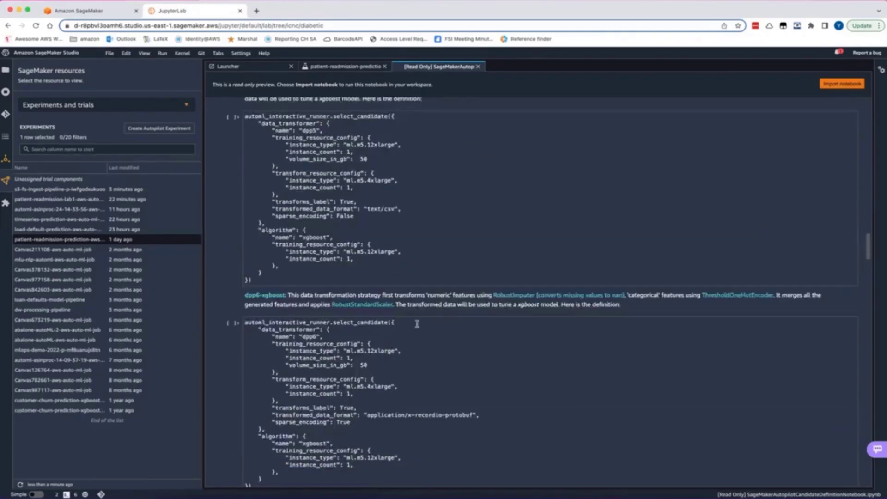
scroll(442, 298, down, 15)
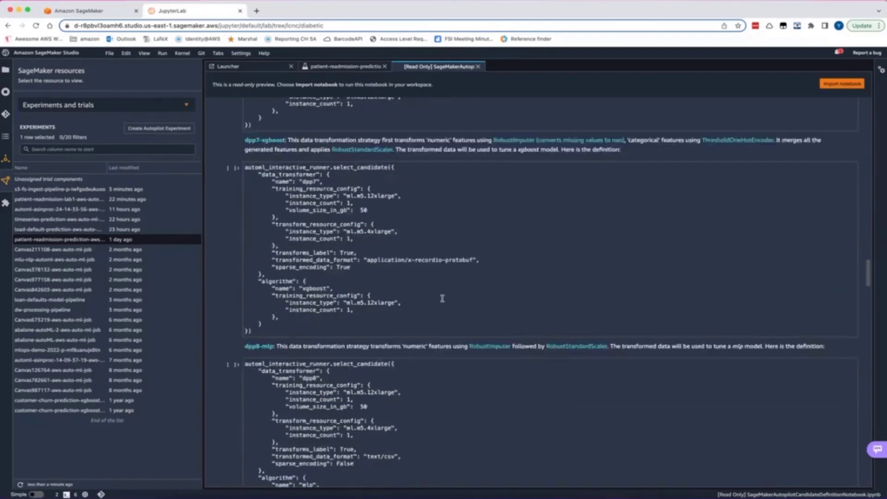
scroll(442, 298, down, 14)
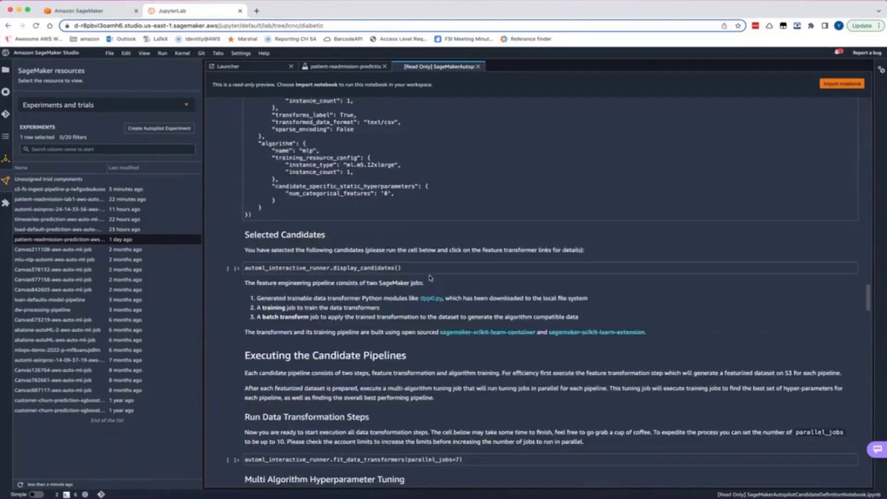
scroll(277, 128, up, 4)
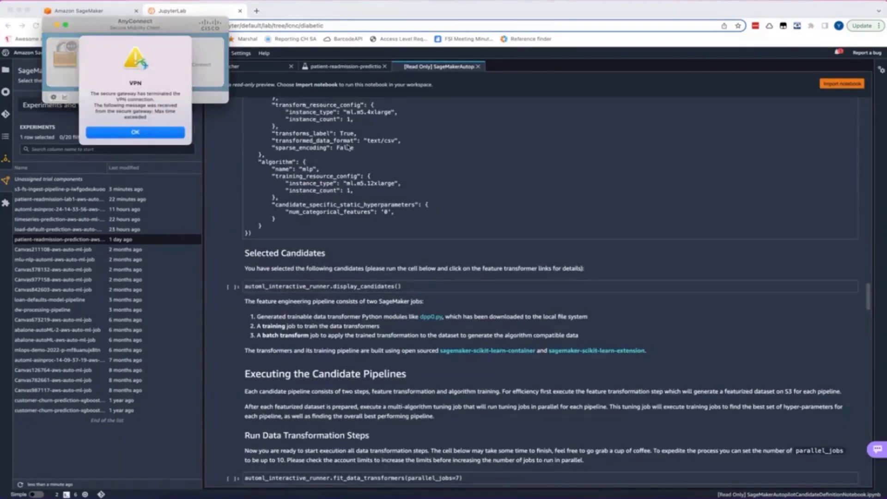
Dismiss the VPN client's alert and return to the candidate definition notebook in the browser
click(128, 132)
click(365, 17)
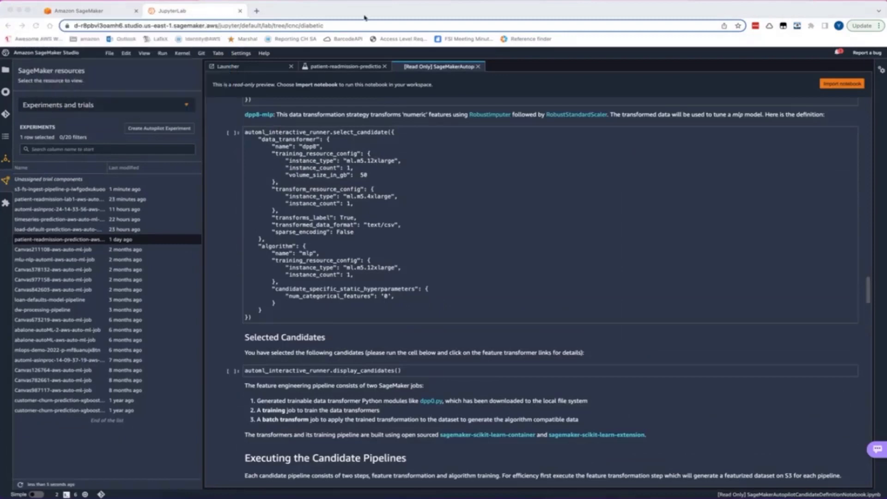
Return to the beginning of the candidate definition notebook, and close it to get back to the Autopilot job's trials list
scroll(412, 256, up, 20)
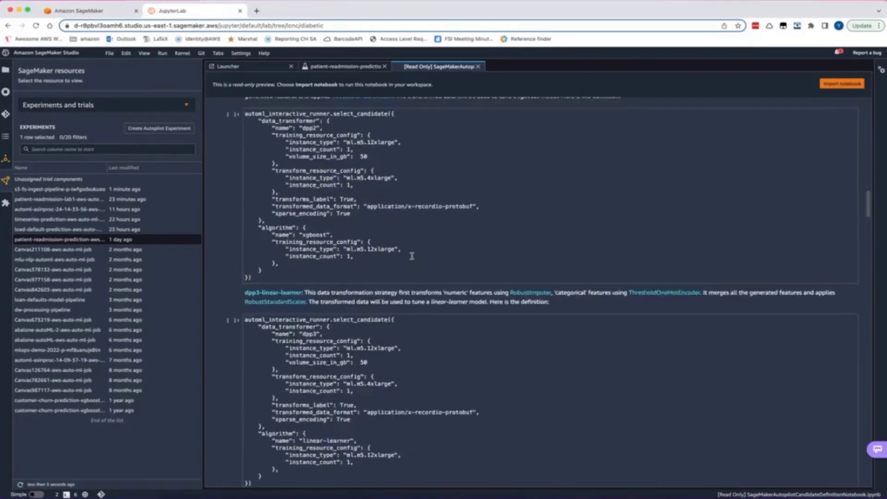
scroll(412, 258, up, 20)
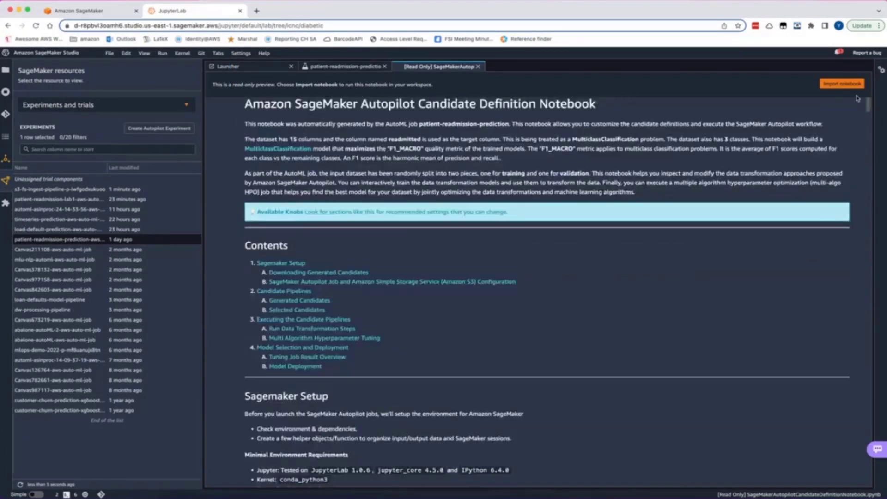
click(477, 67)
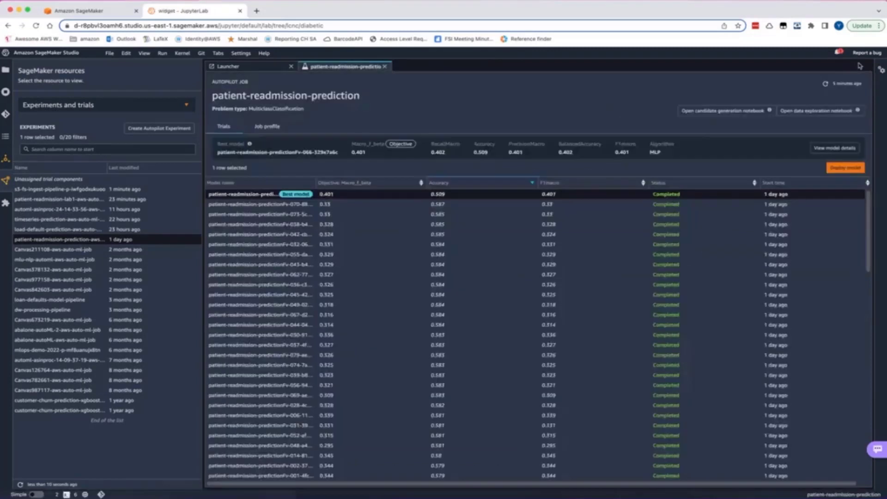
Open the job's data exploration notebook and review its target analysis, data sample, duplicate rows and cross column statistics
click(833, 111)
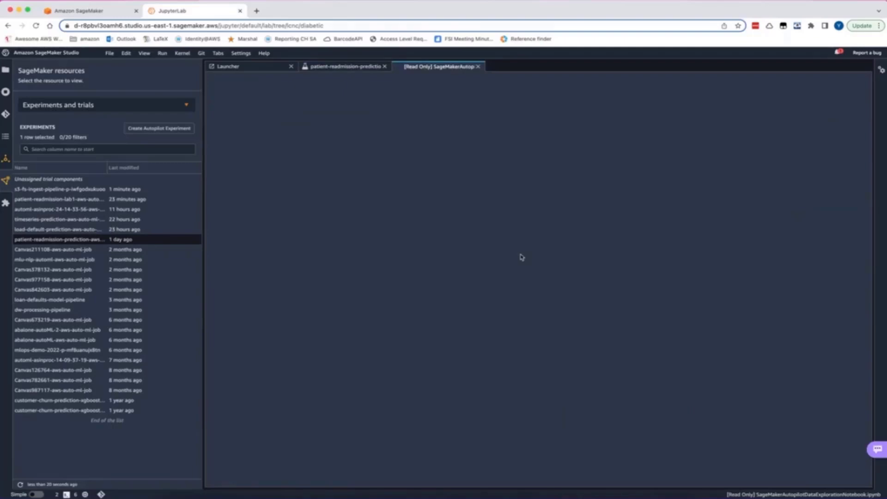
scroll(521, 257, down, 7)
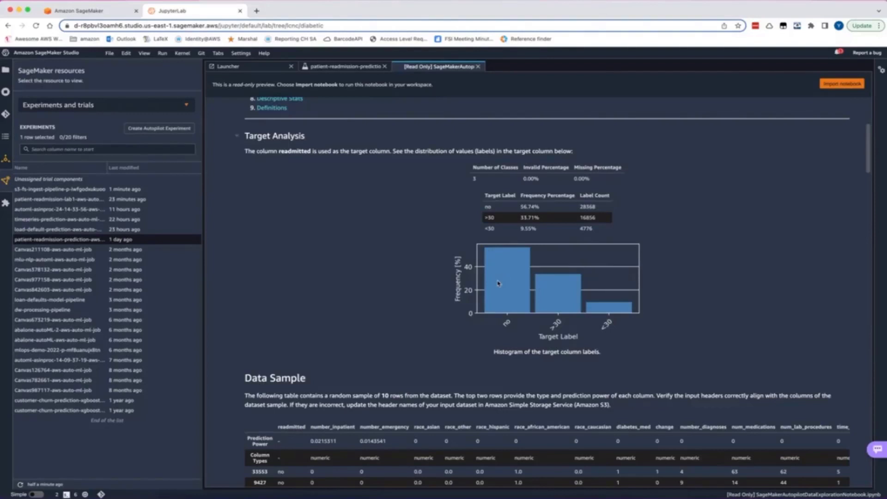
scroll(613, 371, down, 7)
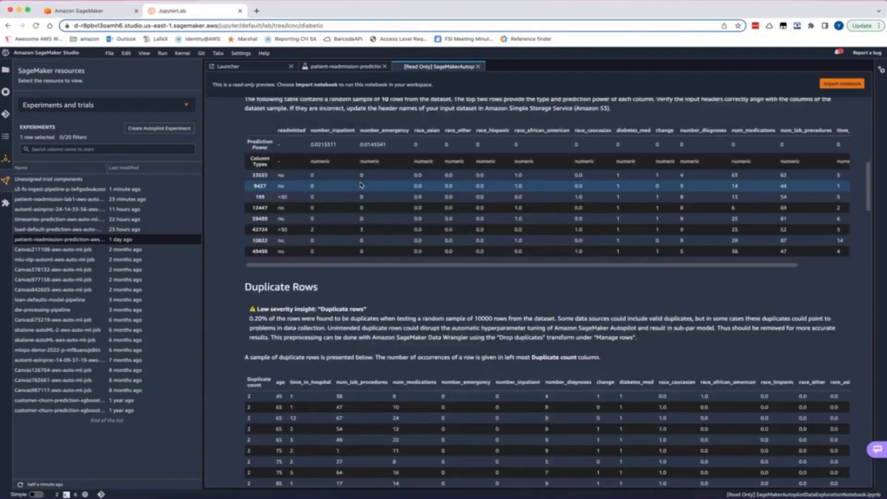
scroll(461, 254, down, 3)
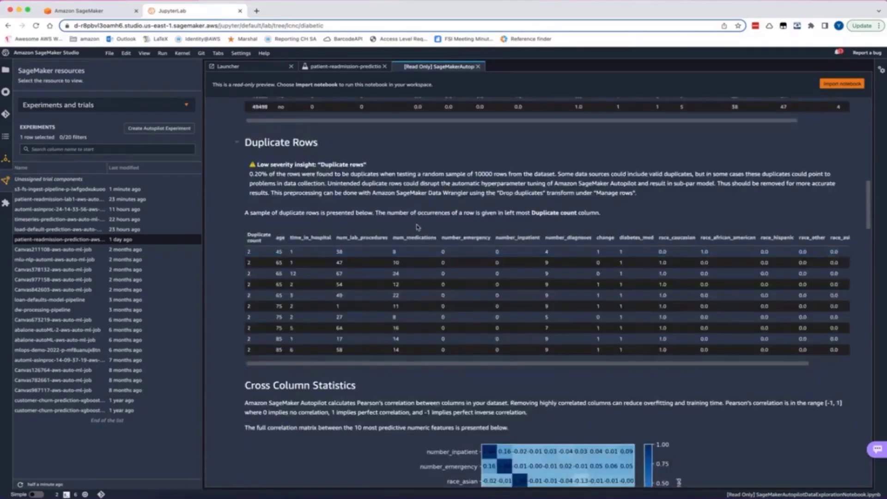
scroll(411, 330, down, 10)
scroll(411, 330, up, 7)
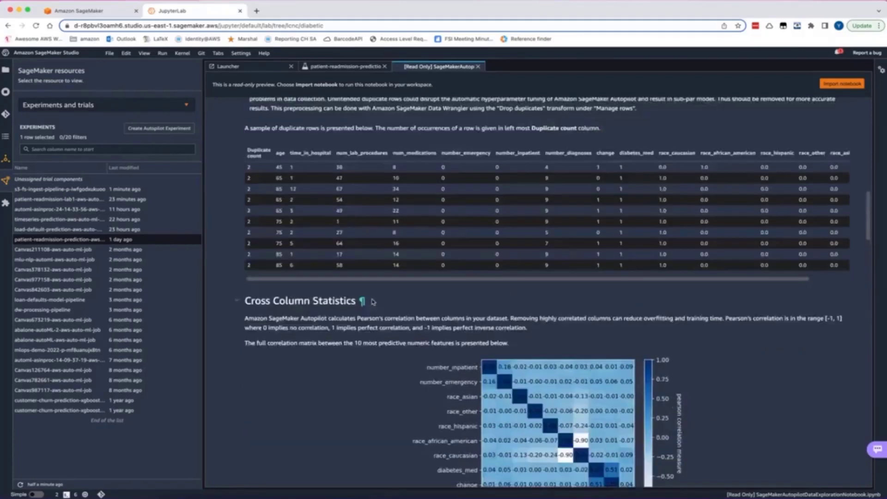
Review the data exploration notebook's missing values, cardinality, descriptive stats and definitions, and close the notebook
scroll(518, 329, down, 7)
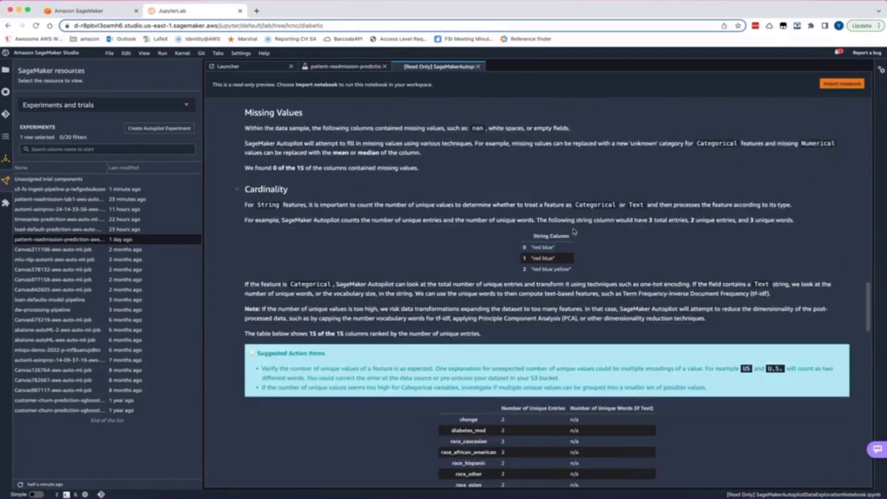
scroll(468, 311, down, 8)
scroll(468, 310, down, 6)
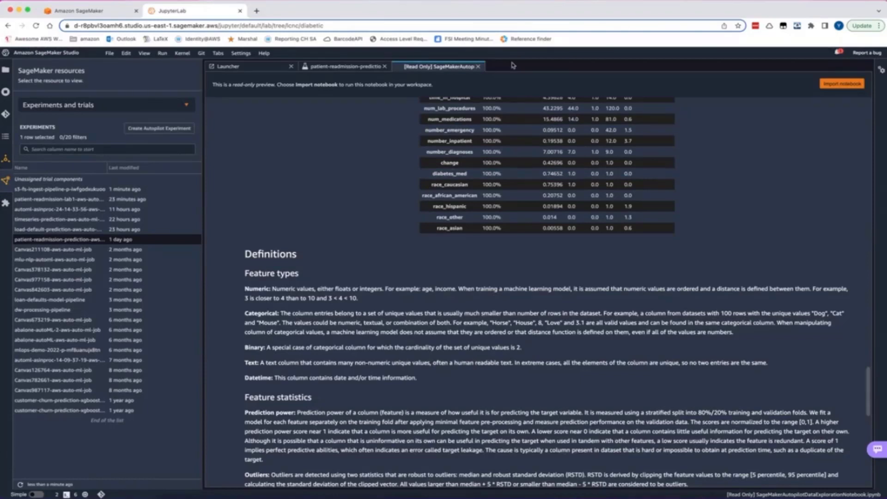
click(478, 66)
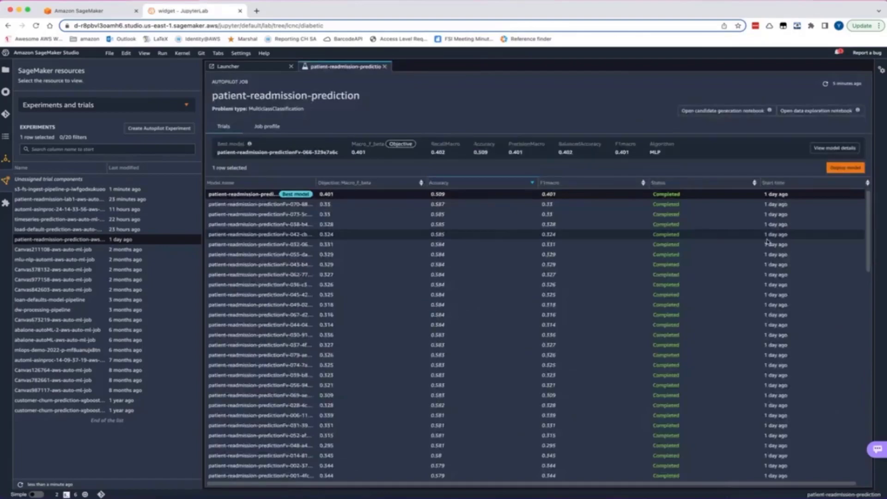
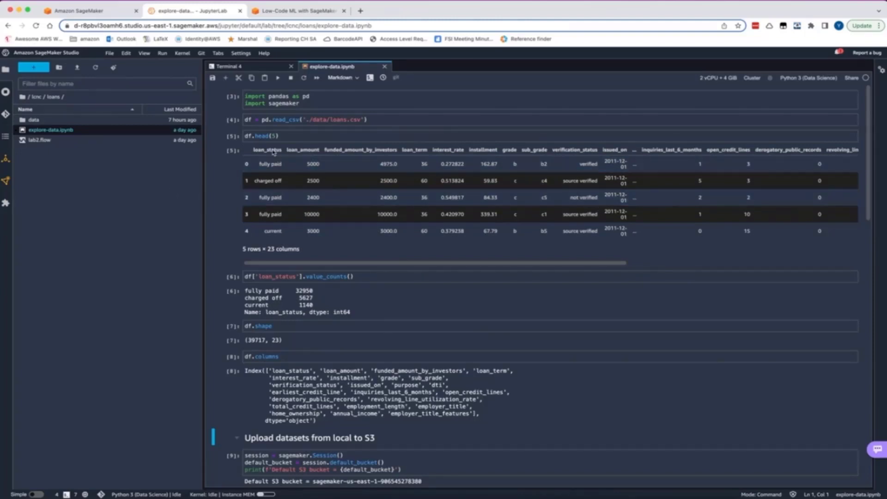
Review the loan notebook's columns, S3 upload cells and transformed data sample
scroll(371, 259, down, 5)
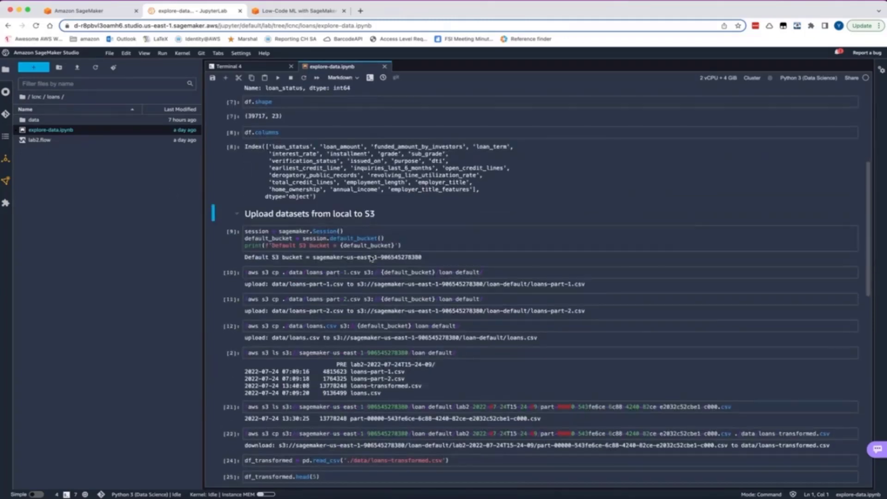
scroll(372, 258, down, 2)
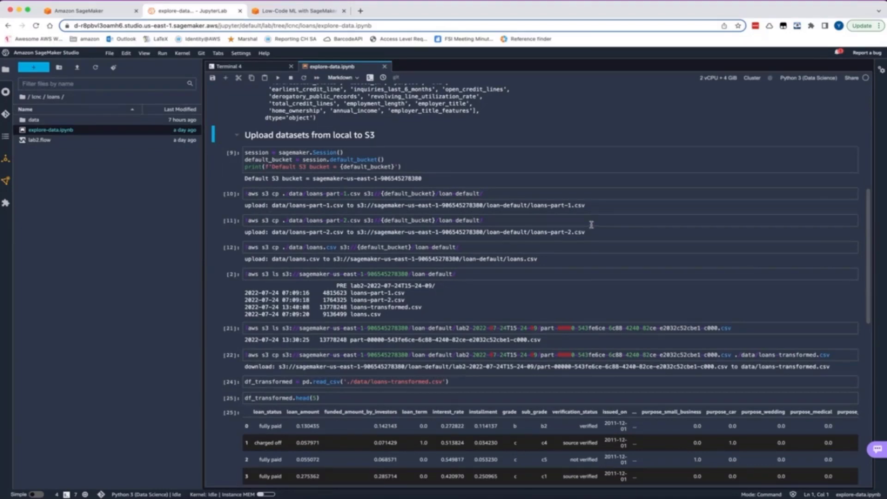
drag(599, 205, 352, 211)
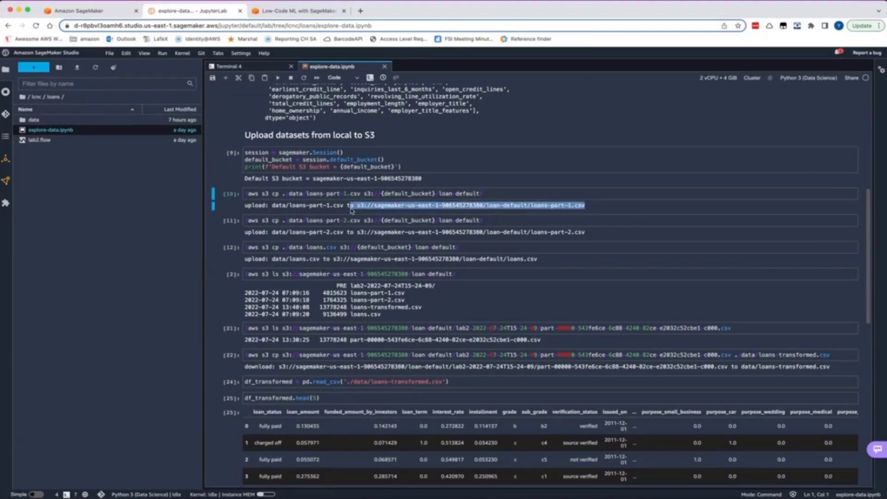
click(248, 209)
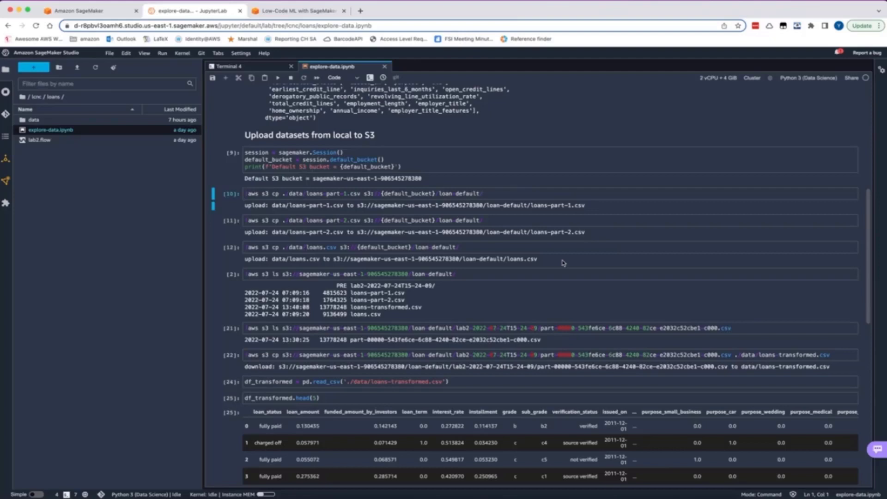
scroll(562, 262, down, 5)
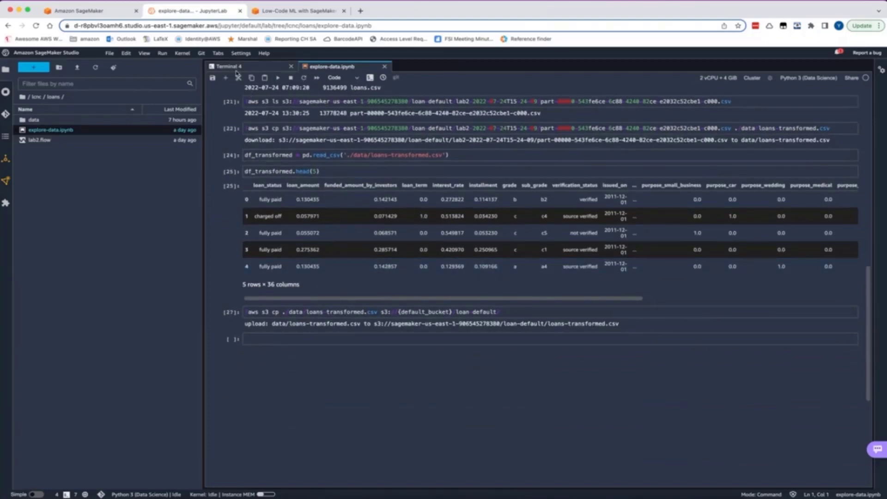
Create a new data flow in the loans folder and choose Amazon S3 as its data source
click(34, 69)
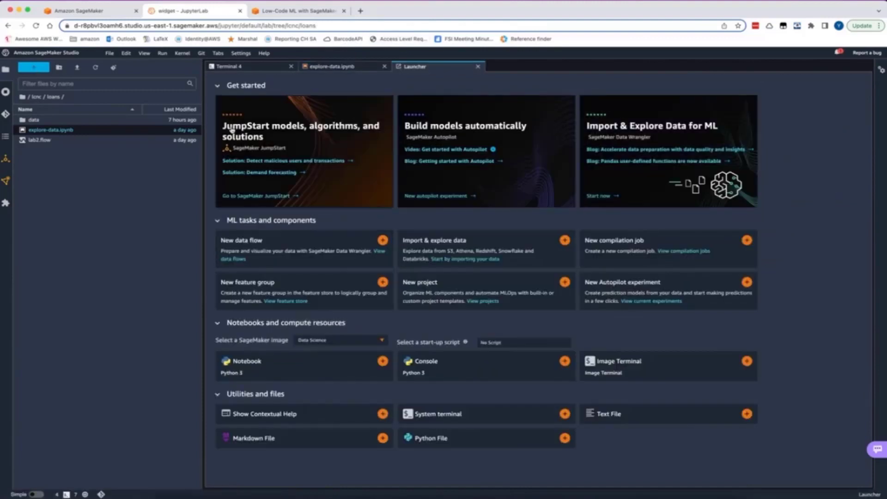
click(253, 246)
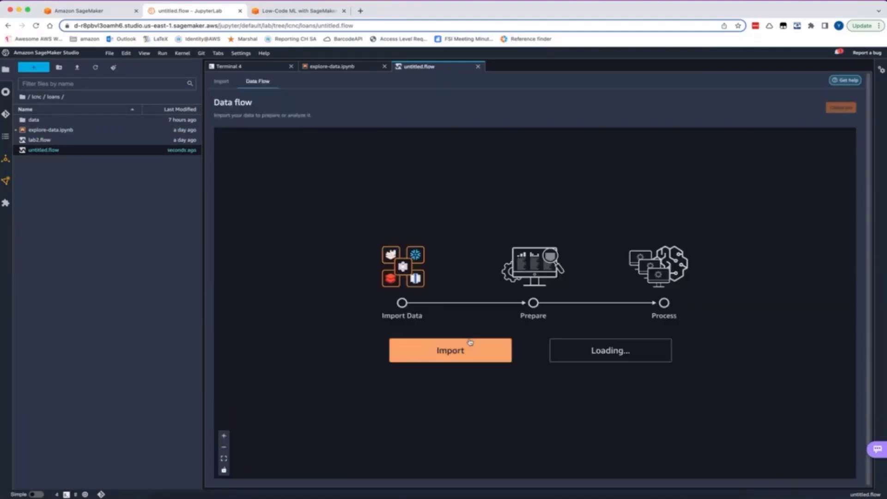
click(470, 347)
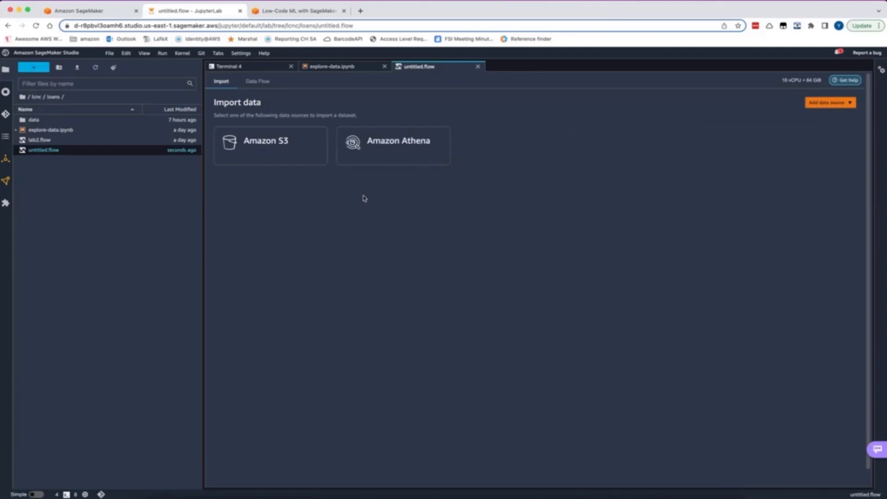
click(299, 154)
Copy the S3 URI of loans-part-1.csv from the upload output in the explore-data.ipynb notebook
click(333, 67)
scroll(418, 167, up, 10)
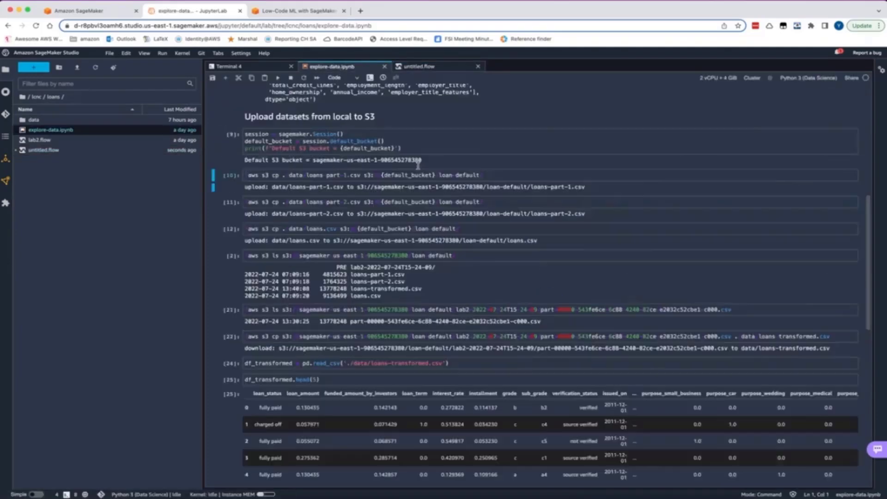
drag(585, 316, 358, 318)
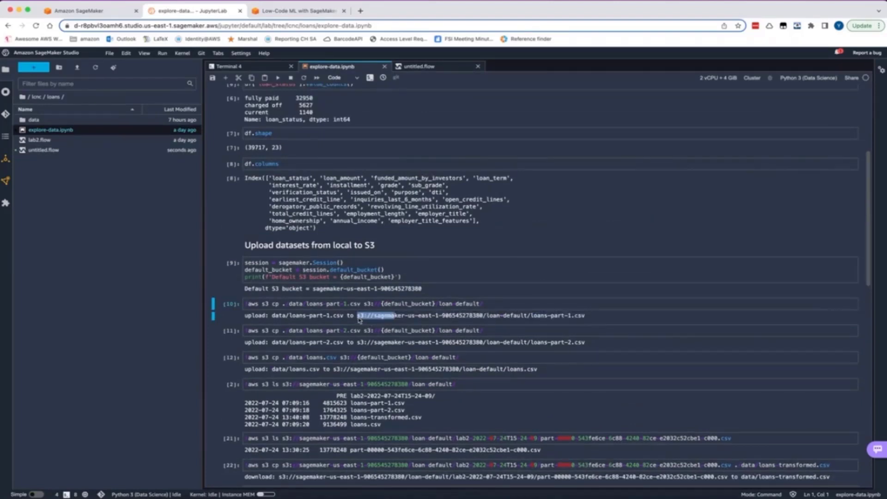
click(589, 319)
mouse_move(589, 319)
mouse_down()
mouse_move(405, 318)
mouse_move(592, 316)
mouse_up()
key(super+c)
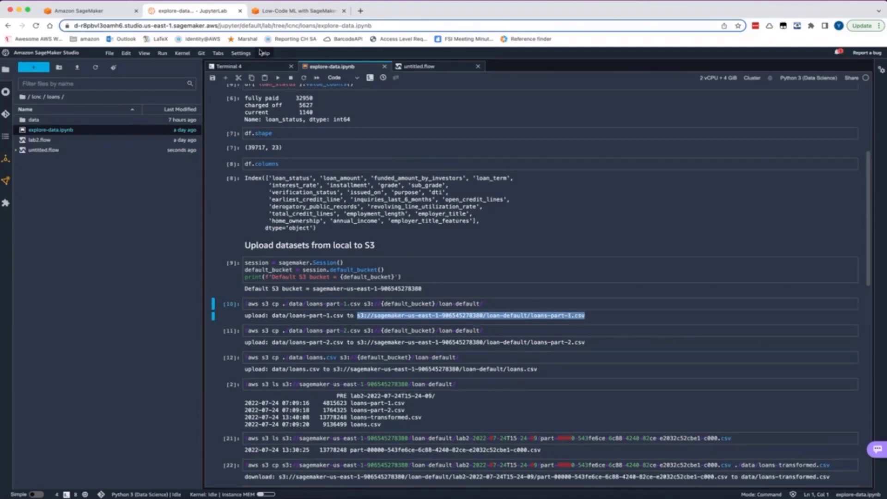
Import loans-part-1.csv into untitled.flow using the copied S3 URI, keeping the default import settings
click(401, 67)
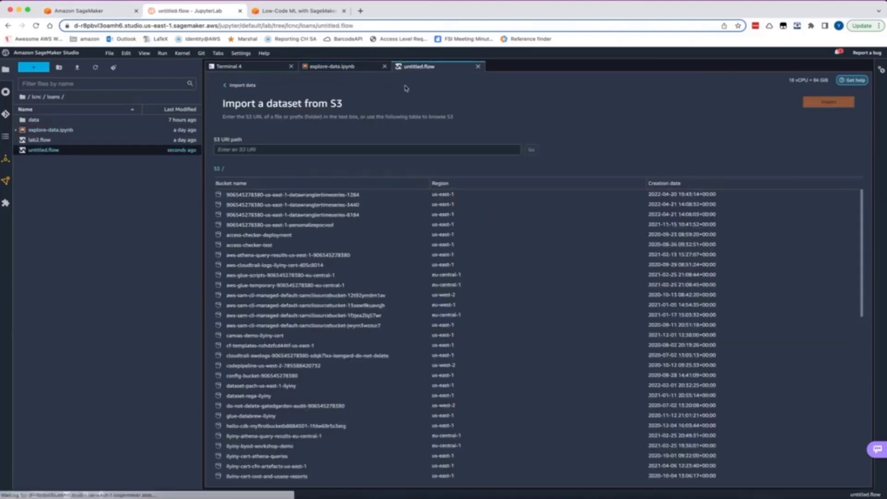
click(347, 148)
key(super+v)
key(Return)
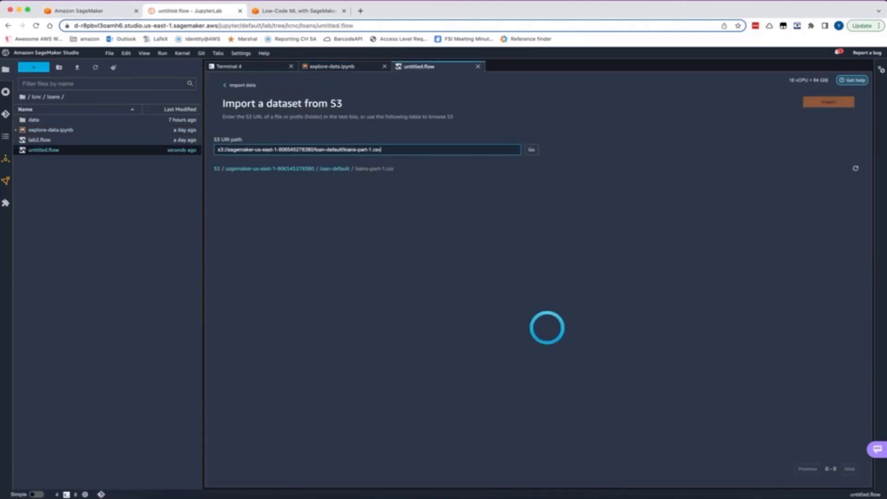
click(319, 198)
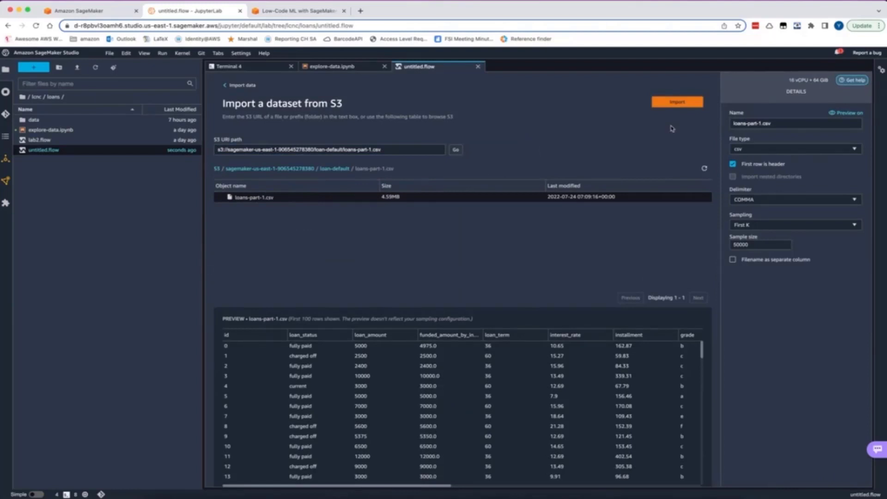
click(677, 104)
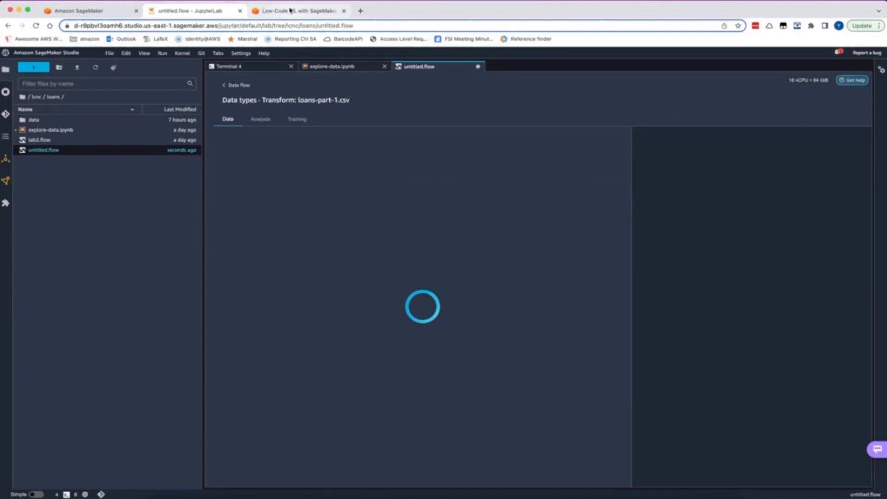
Move the Low-Code ML workshop tab out of the browser window and return to the data flow overview
drag(288, 12, 878, 14)
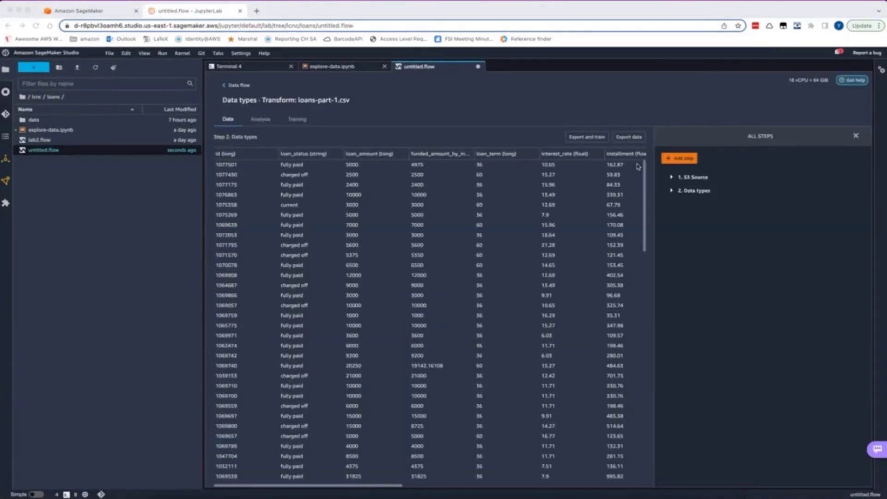
click(236, 87)
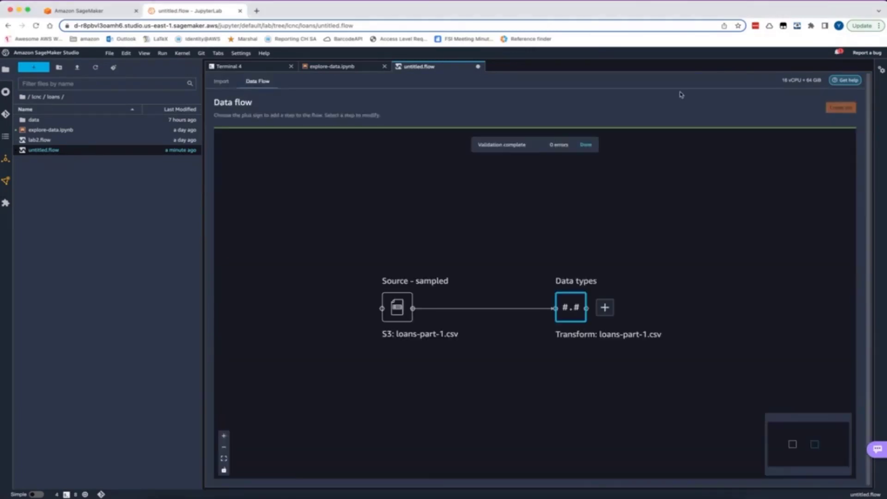
Start a second Amazon S3 import in the flow, and copy the S3 URI of loans-part-2.csv from the notebook
click(224, 83)
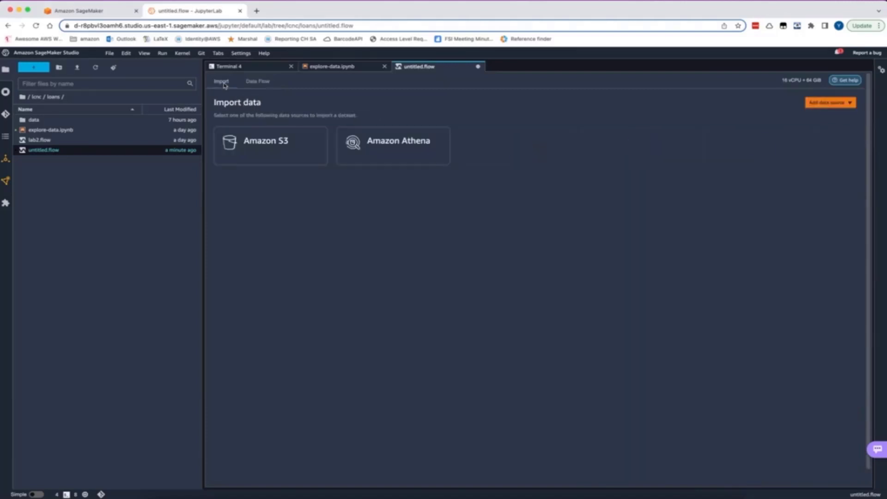
click(274, 145)
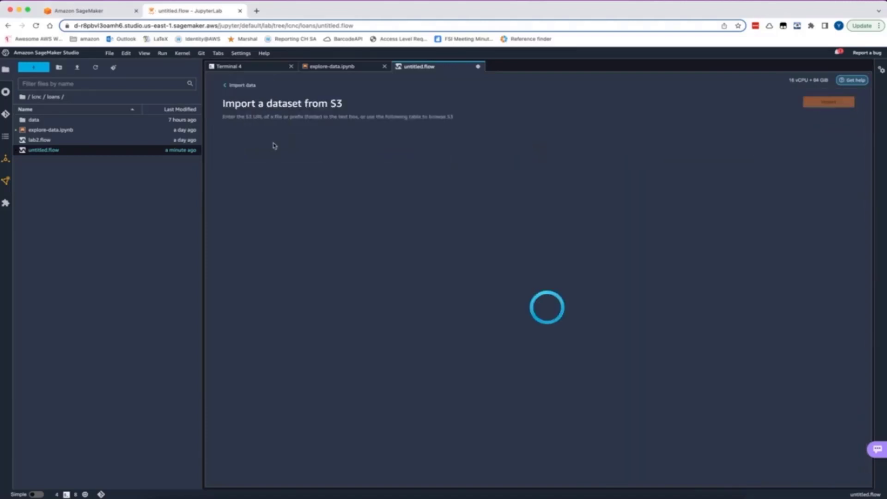
click(356, 66)
drag(587, 342, 358, 344)
key(super+c)
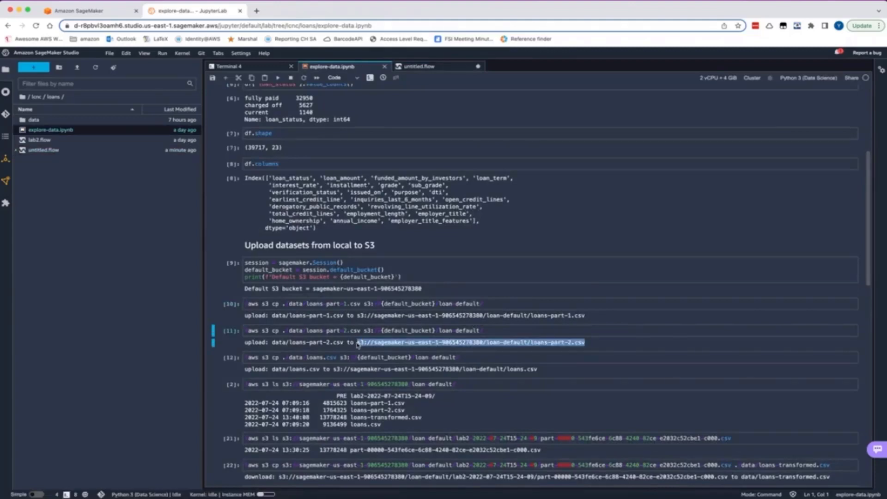
Import loans-part-2.csv into untitled.flow using the copied S3 URI, and return to the data flow overview
click(430, 68)
click(401, 149)
key(super+v)
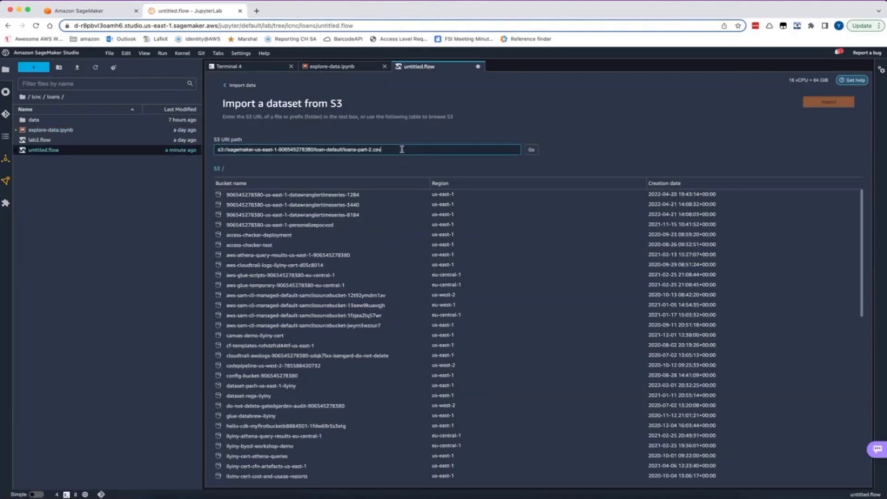
click(531, 150)
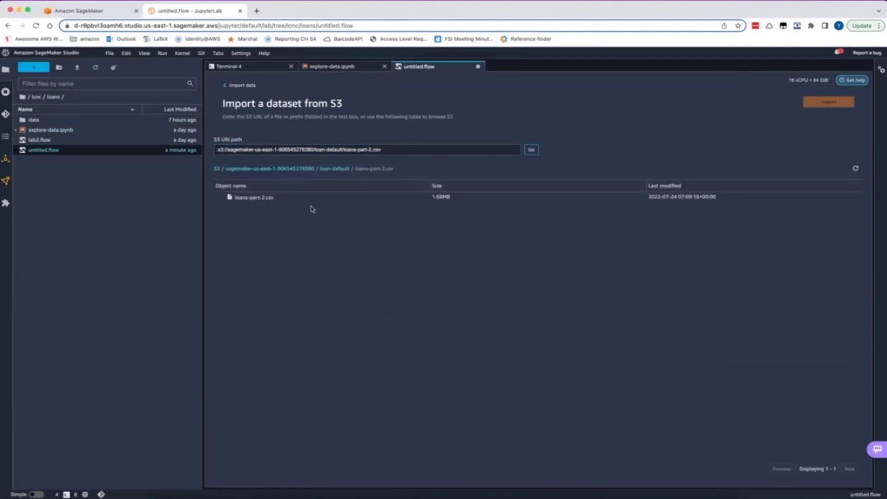
click(311, 199)
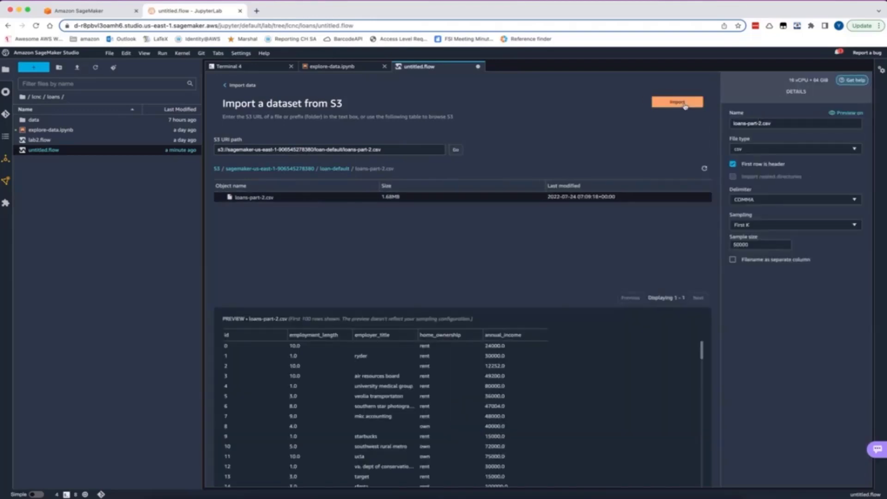
click(685, 103)
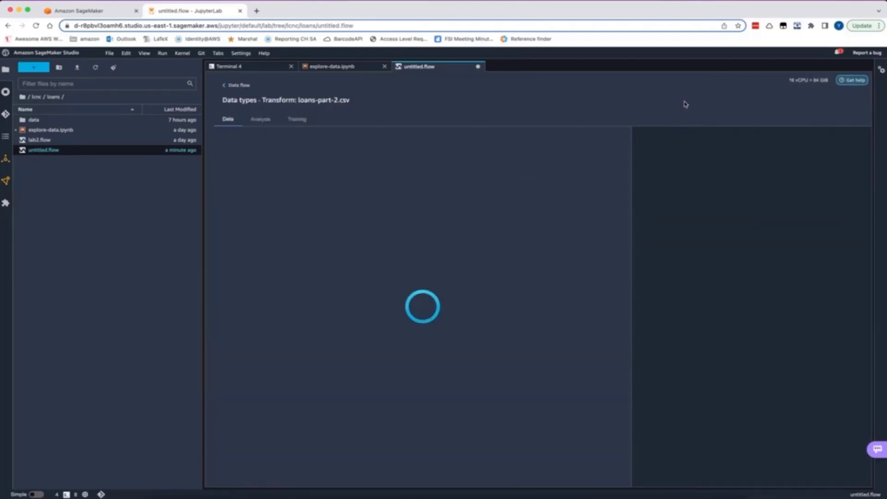
click(237, 85)
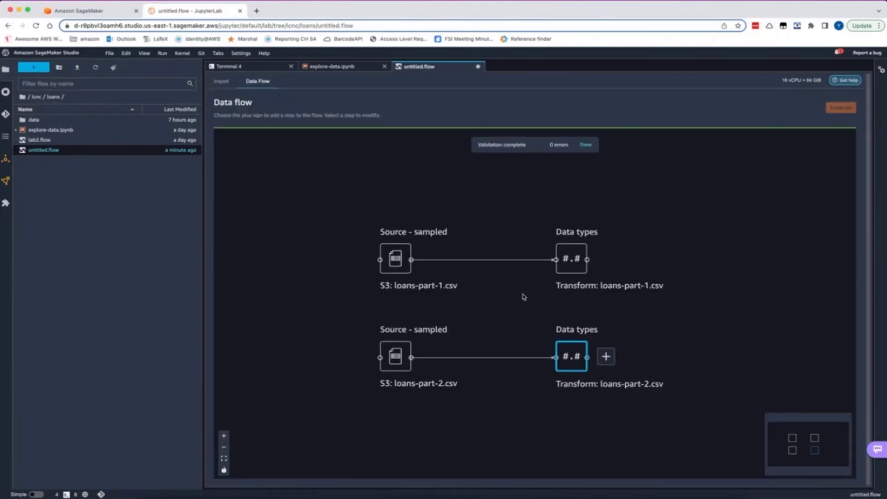
Add a join with loans-part-2.csv as the left dataset and loans-part-1.csv as the right, and proceed to its configuration
click(608, 358)
click(616, 304)
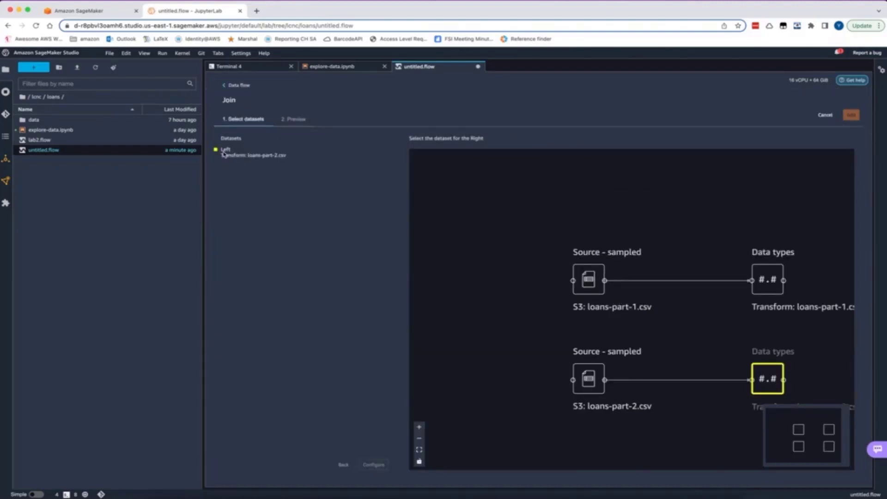
click(771, 279)
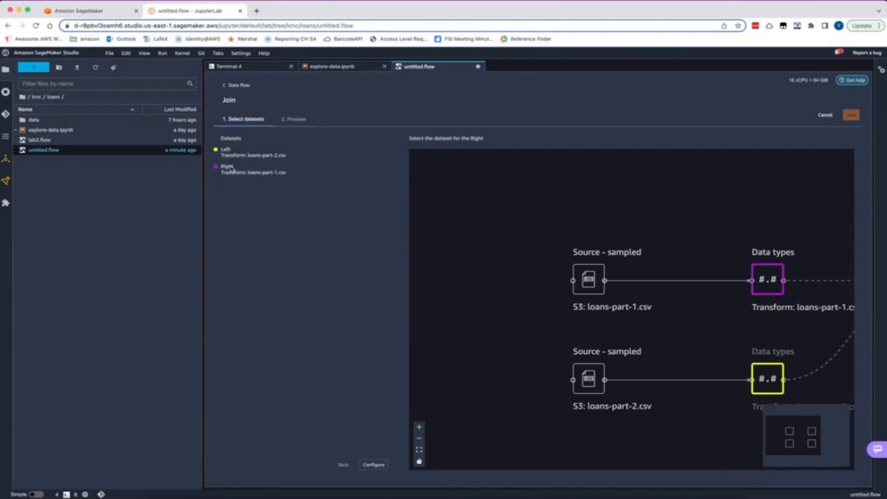
click(377, 465)
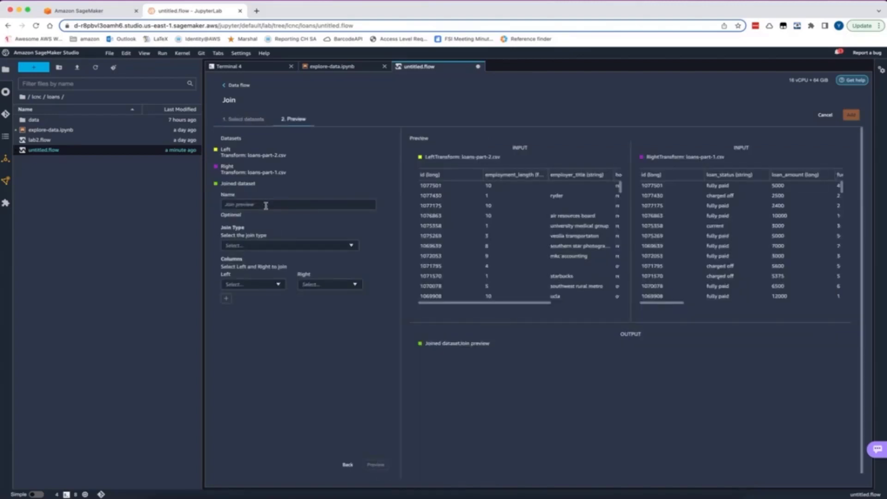
Set the join type to Inner with id as both the left and right column, and check the left dataset's columns
click(277, 245)
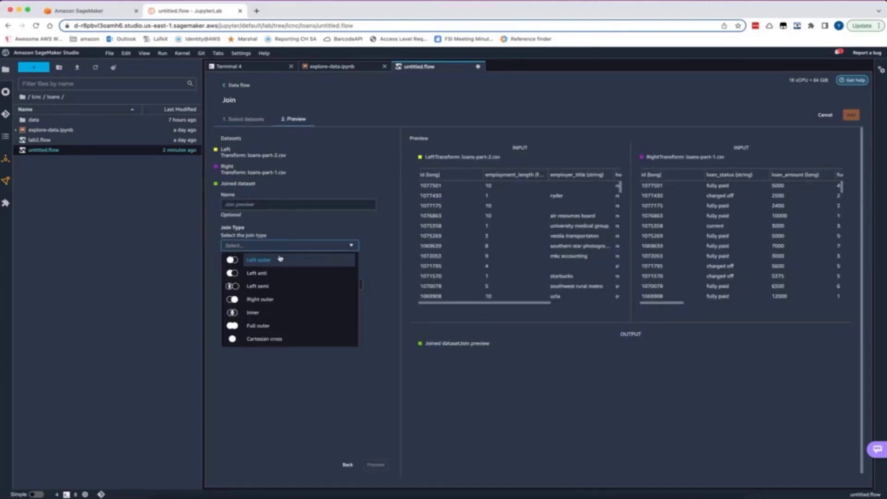
click(279, 312)
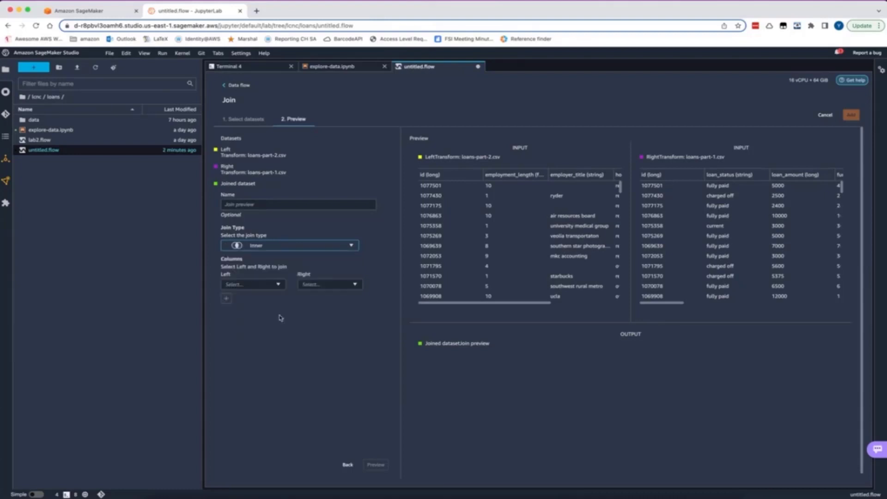
click(265, 284)
click(263, 299)
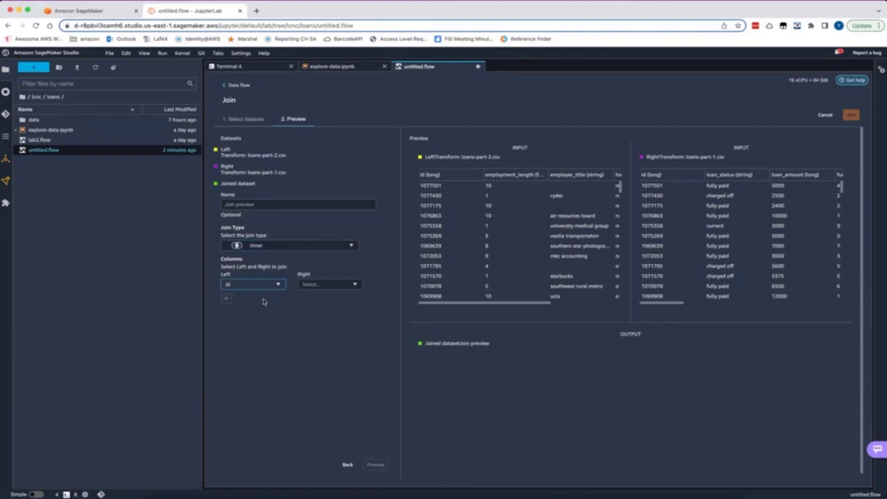
click(310, 284)
click(320, 299)
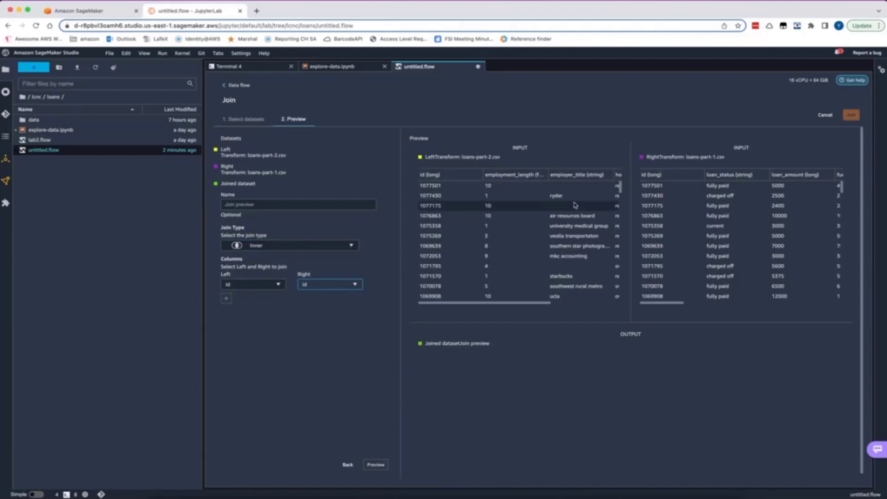
scroll(545, 210, right, 3)
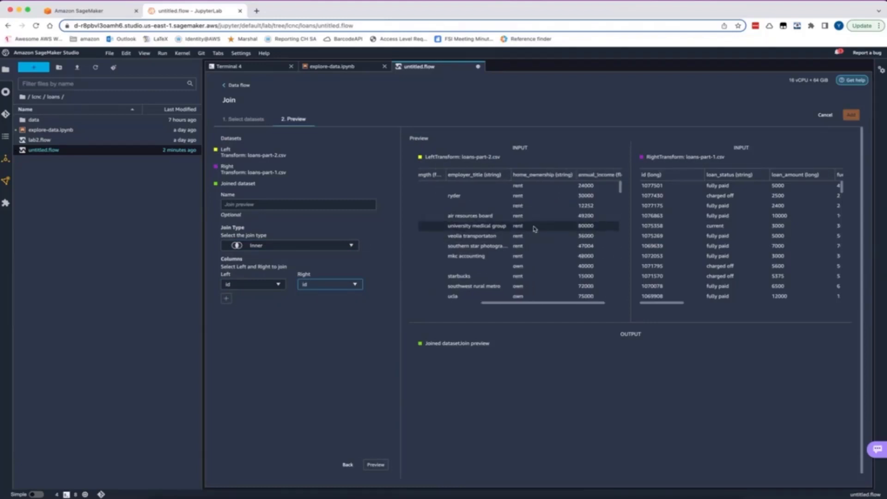
scroll(535, 228, left, 5)
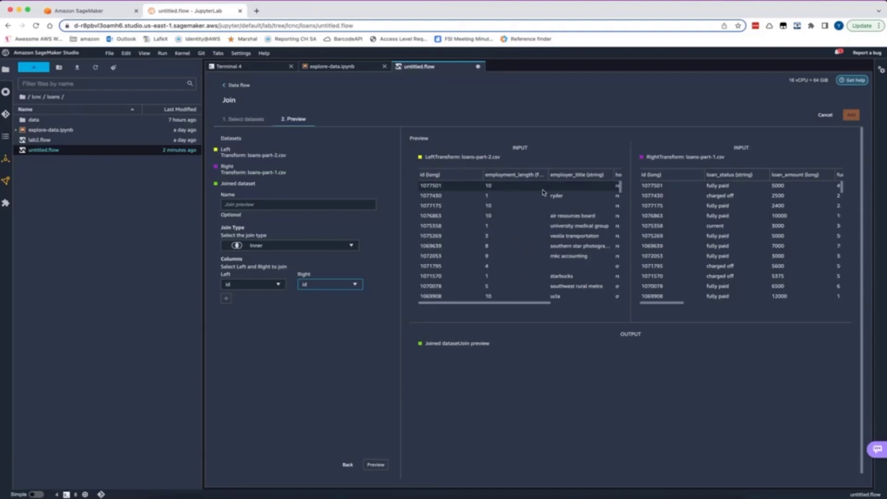
scroll(549, 194, right, 2)
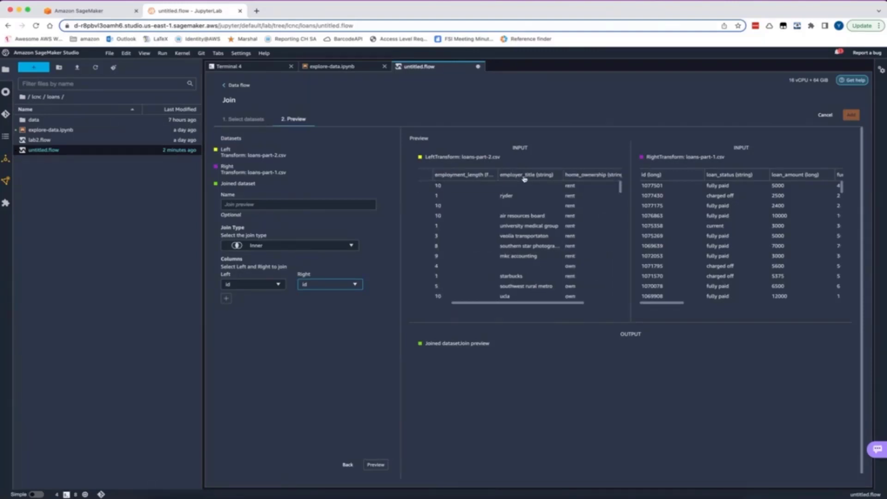
Check the remaining columns of both input datasets, preview the joined dataset and add the join to the data flow
scroll(527, 185, right, 3)
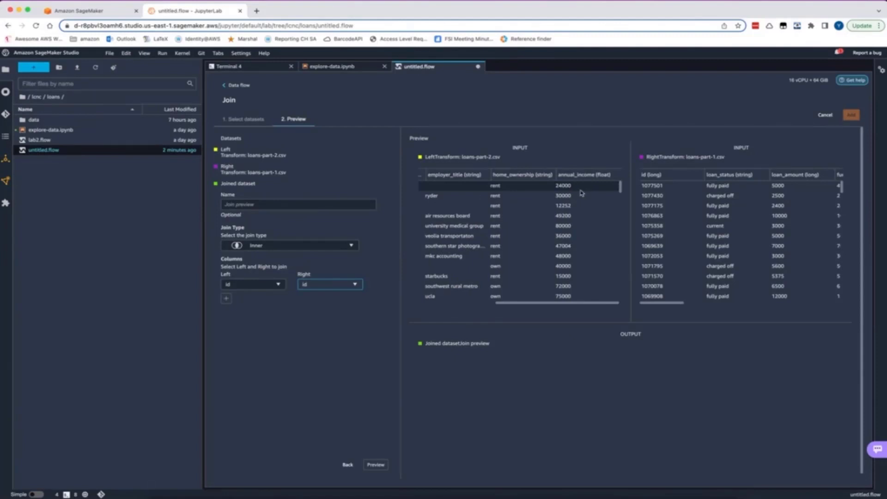
scroll(693, 192, right, 2)
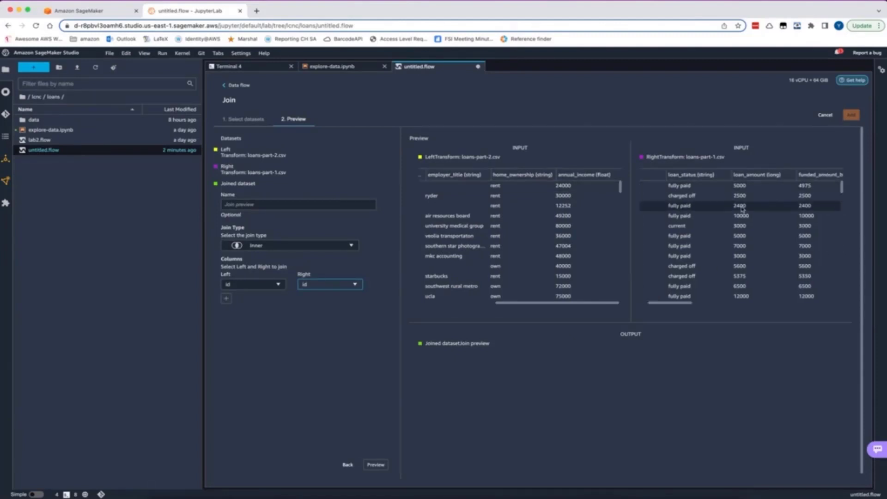
scroll(768, 225, down, 1)
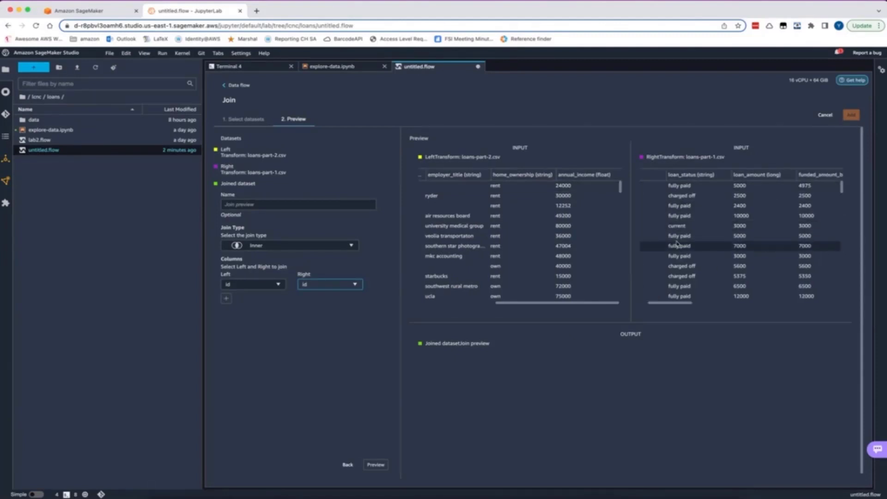
click(375, 465)
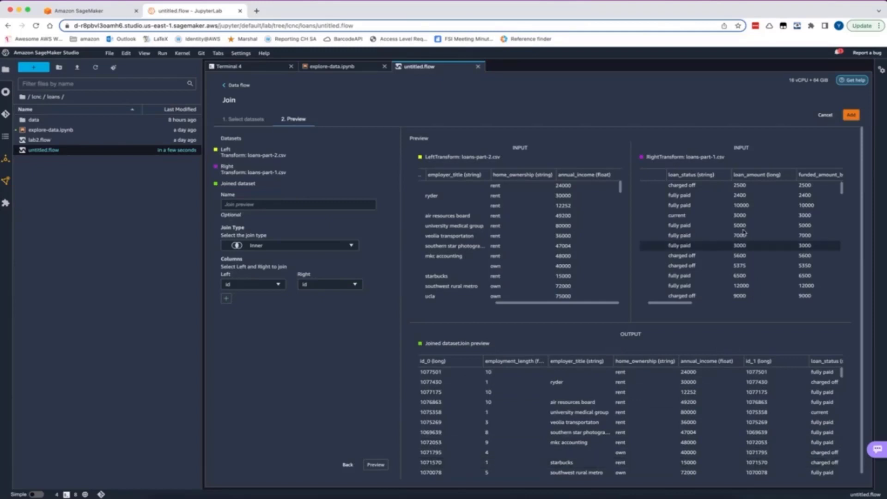
click(850, 115)
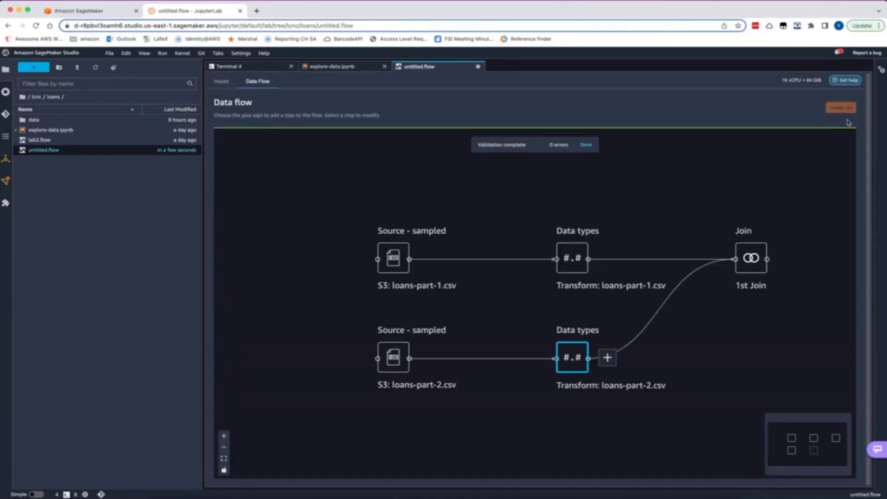
Start a Manage columns transform on the 1st Join node
mouse_move(795, 259)
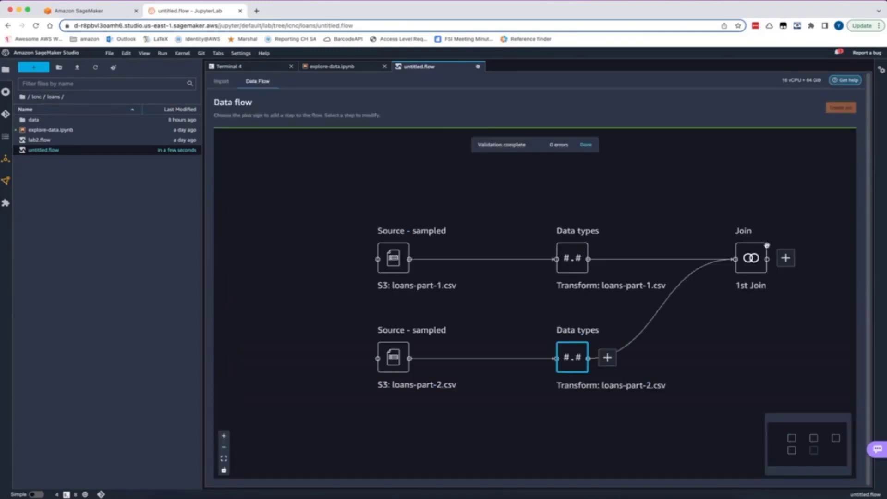
drag(716, 216, 550, 251)
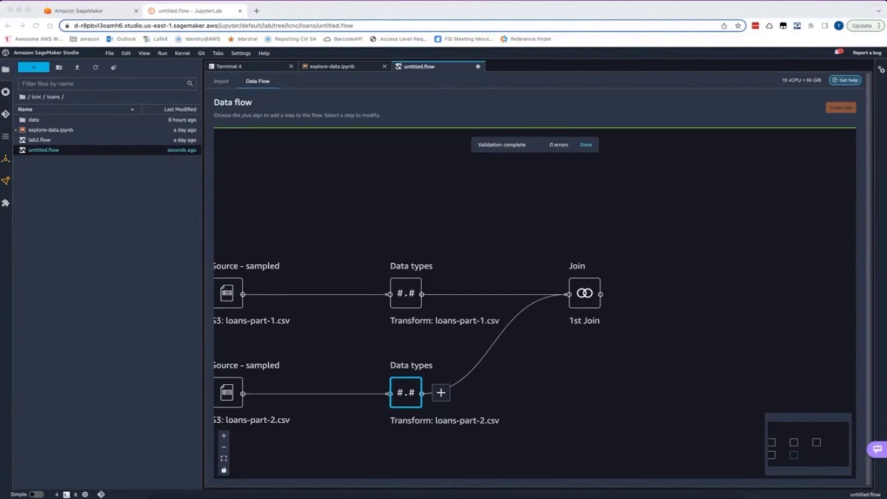
mouse_move(589, 298)
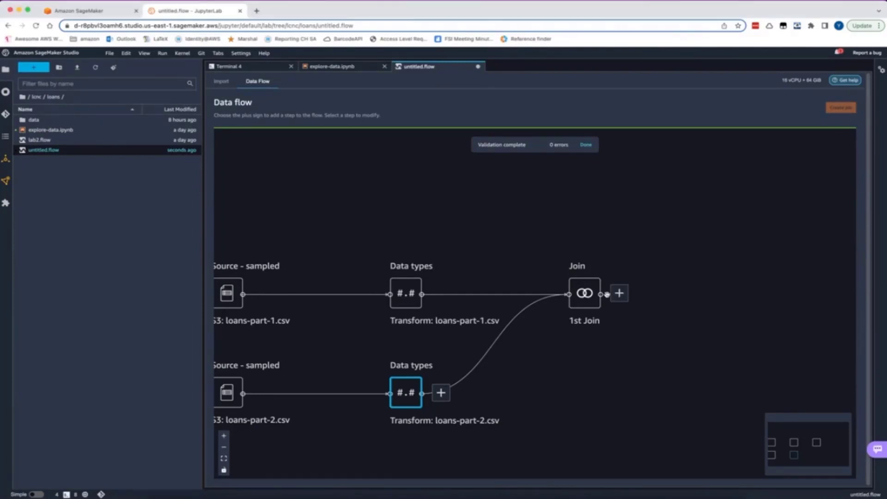
click(619, 294)
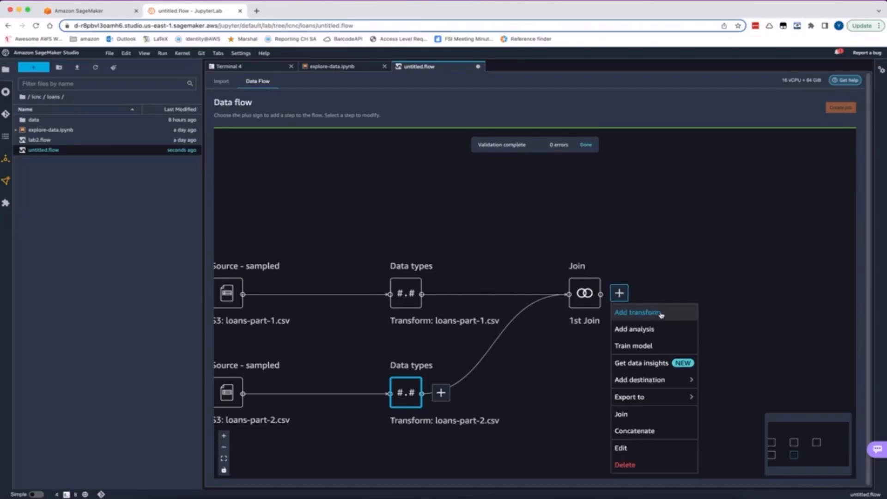
click(661, 313)
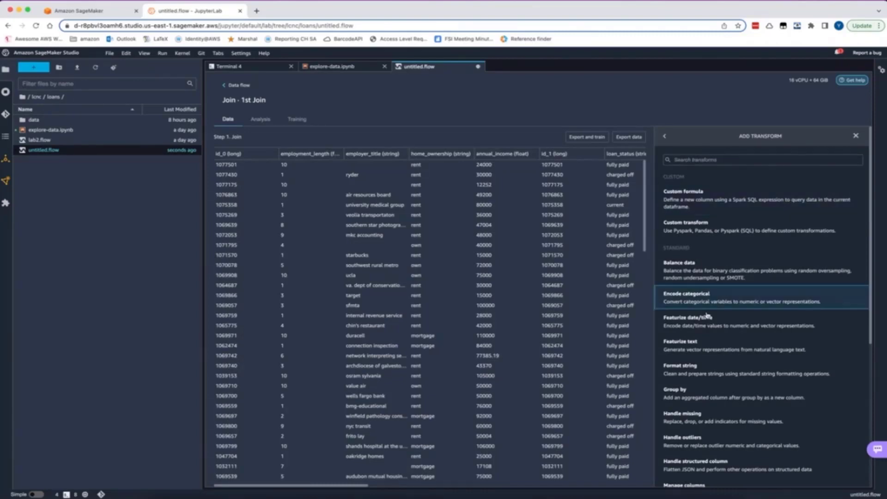
scroll(709, 422, down, 2)
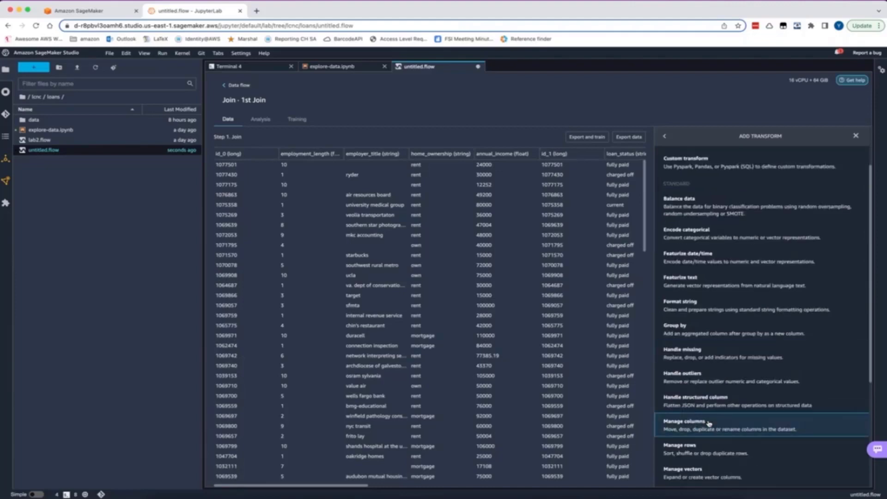
click(708, 422)
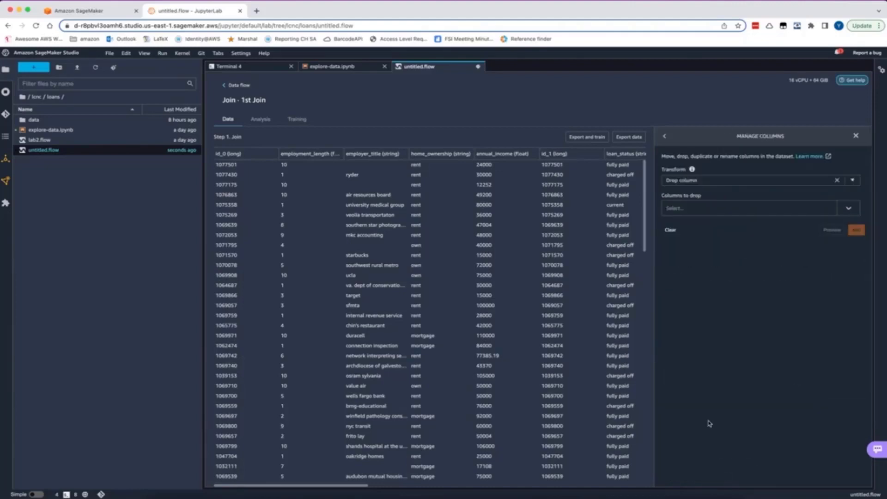
Drop the columns id_0 and id_1, preview the result, add the transform and review the added Drop column step
click(712, 210)
click(707, 227)
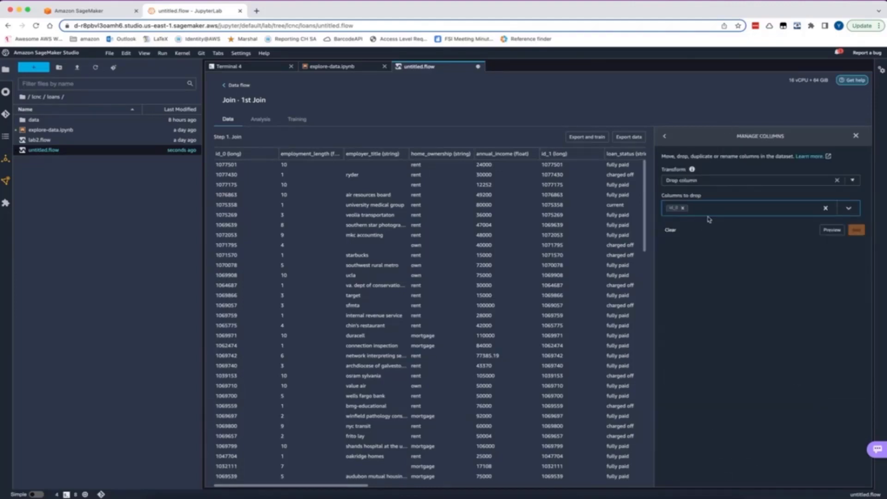
click(713, 212)
click(697, 277)
click(826, 231)
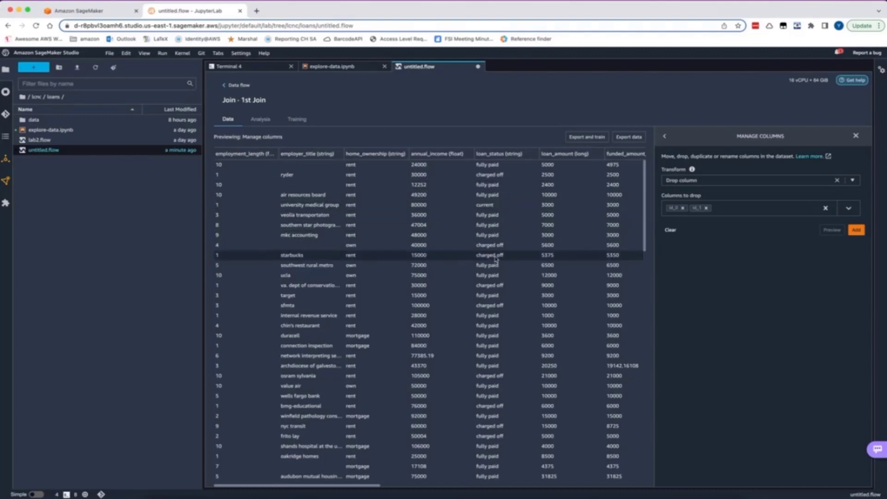
click(855, 230)
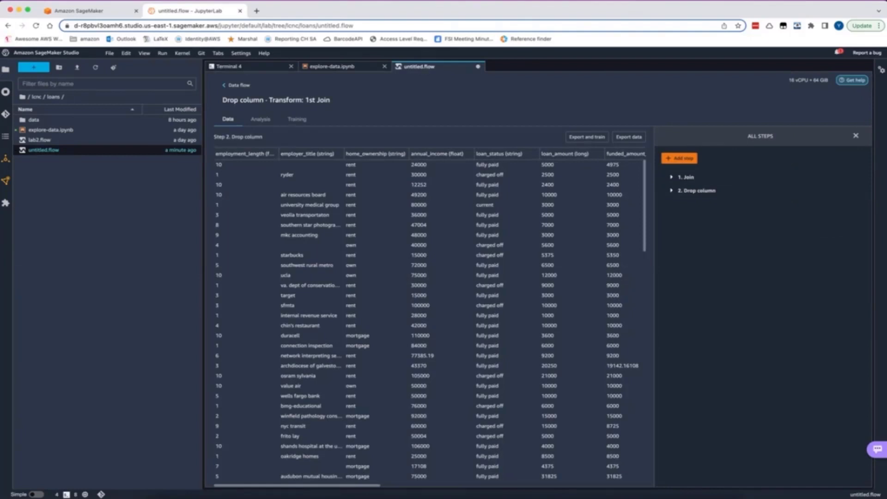
click(692, 194)
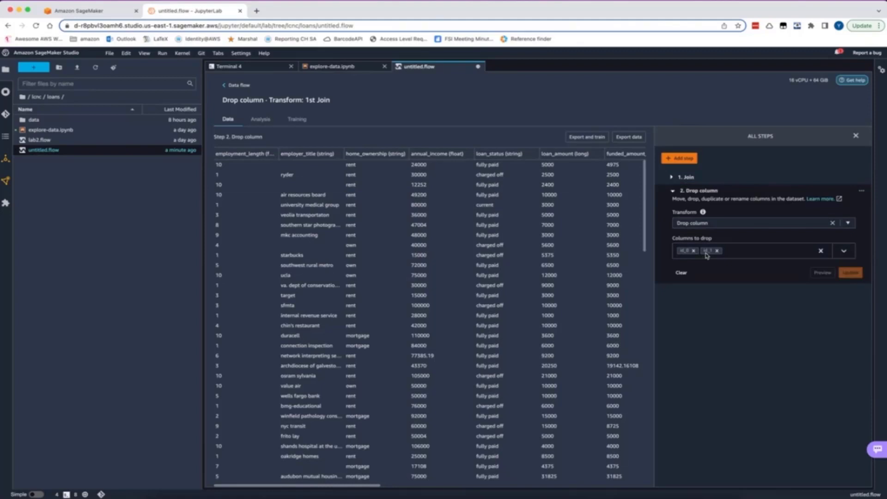
click(673, 190)
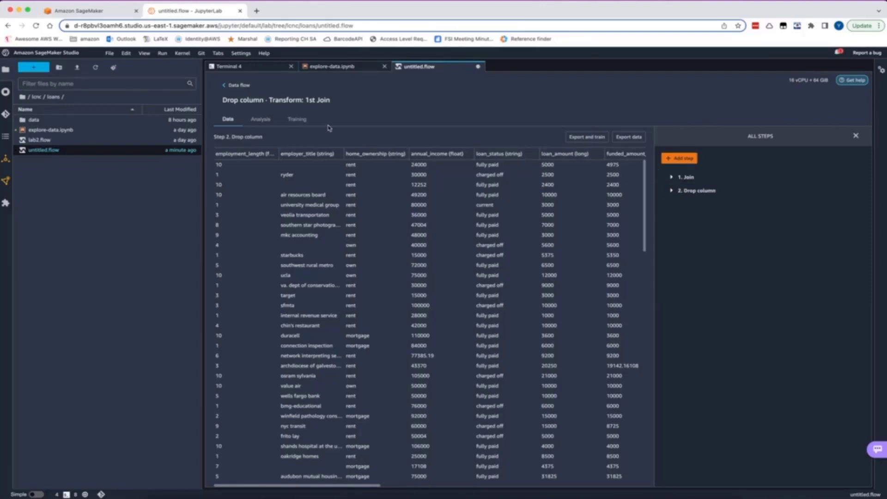
Create a Table Summary analysis of the joined loan data, look through its column statistics, then preview and save it
click(260, 119)
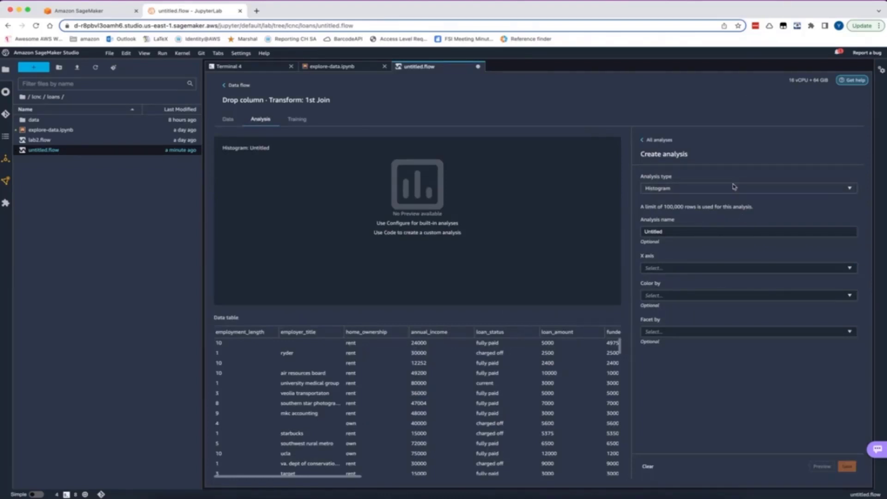
click(734, 186)
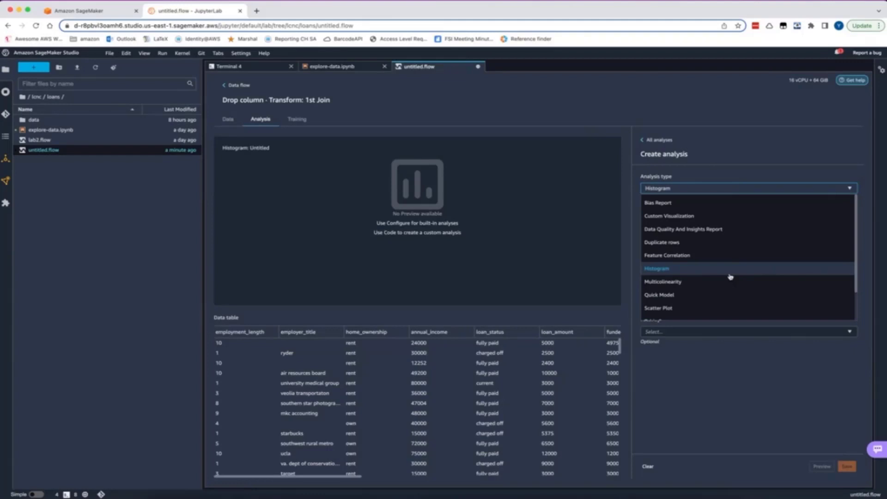
scroll(730, 276, down, 1)
click(725, 287)
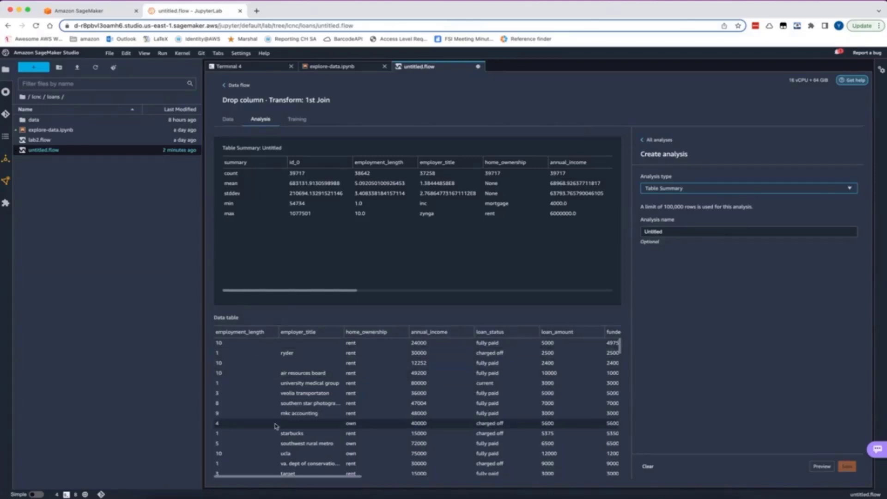
scroll(355, 165, right, 3)
scroll(426, 186, left, 3)
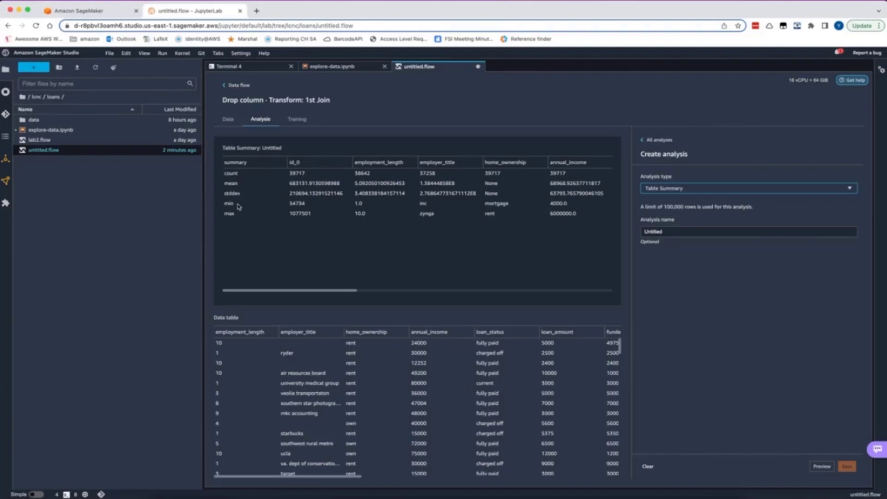
scroll(450, 190, right, 1)
scroll(449, 189, right, 10)
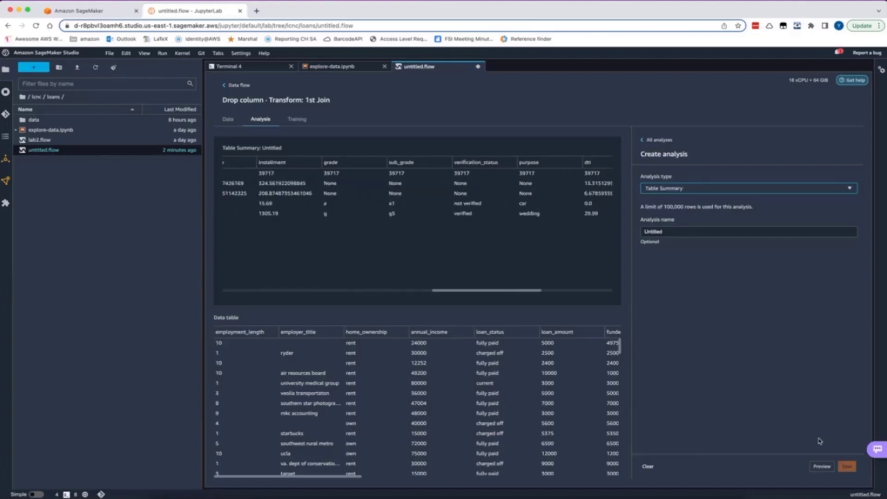
click(822, 466)
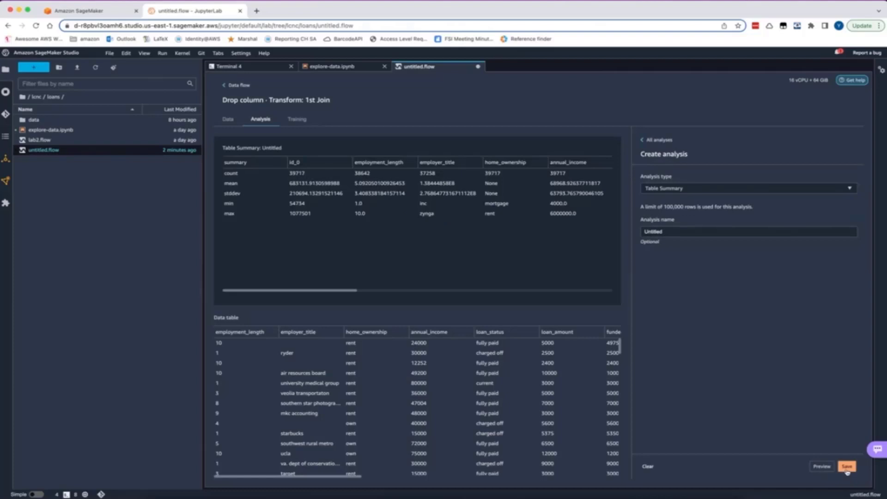
click(847, 467)
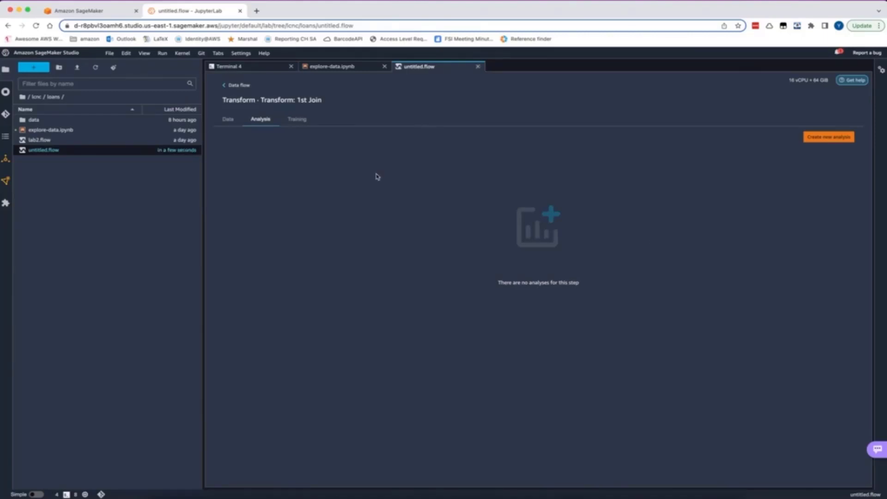
Create a new Histogram analysis with purpose as the X axis
click(839, 138)
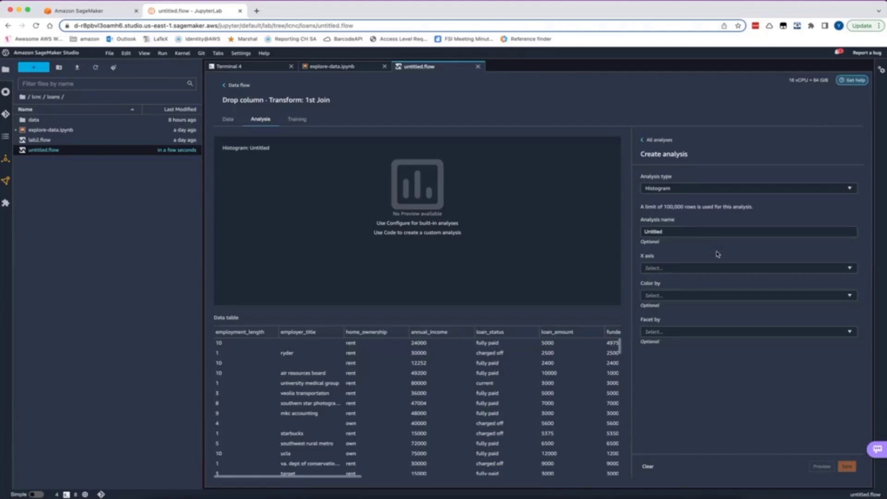
click(690, 267)
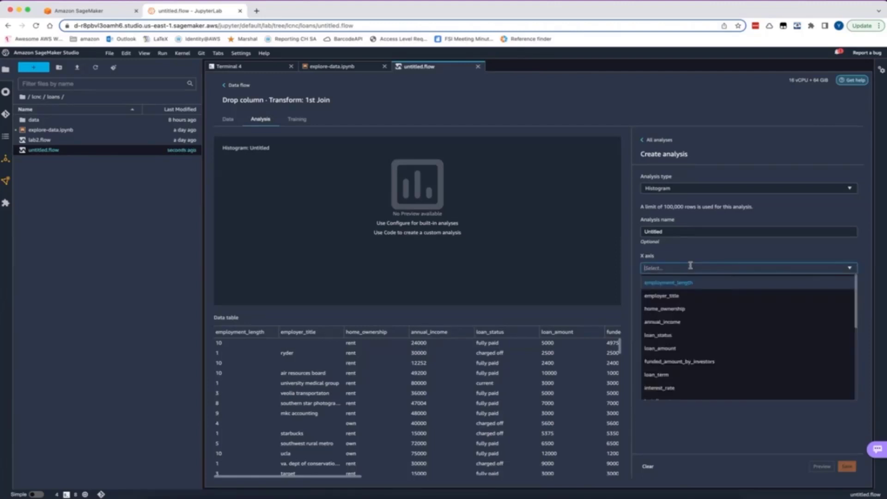
scroll(692, 323, down, 3)
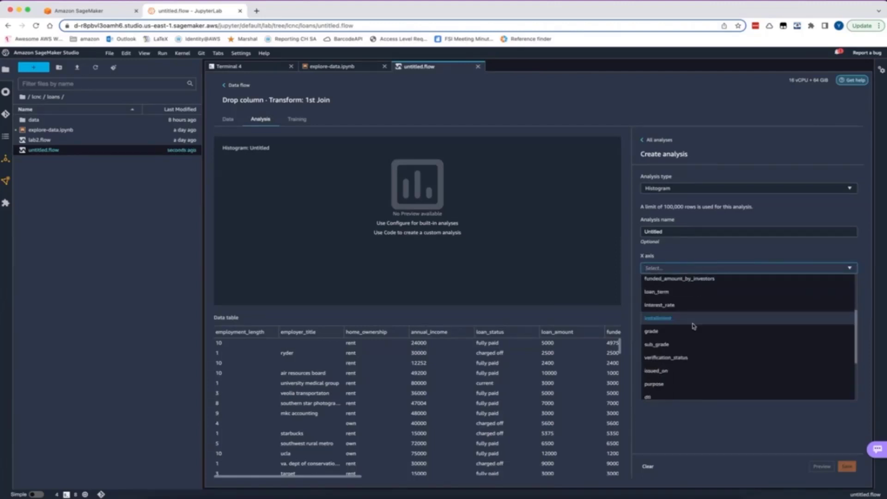
scroll(693, 326, down, 1)
click(684, 372)
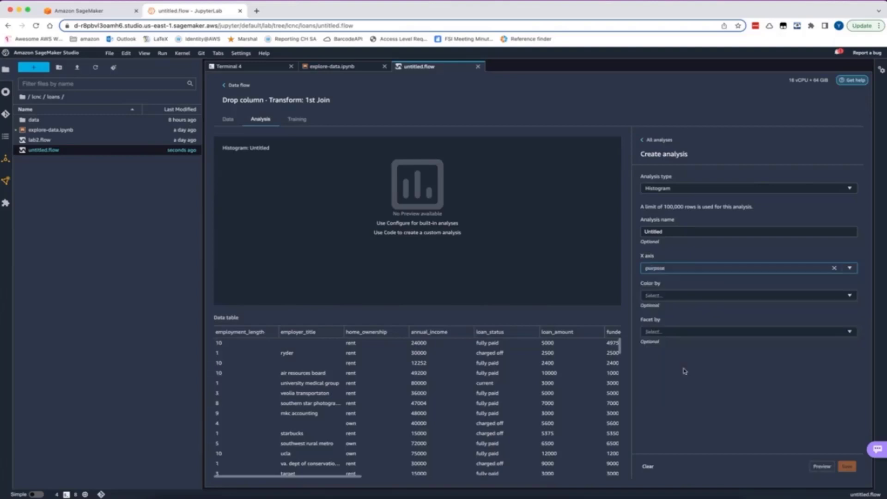
Color the histogram by purpose and facet it by loan_status
click(708, 295)
scroll(704, 355, down, 3)
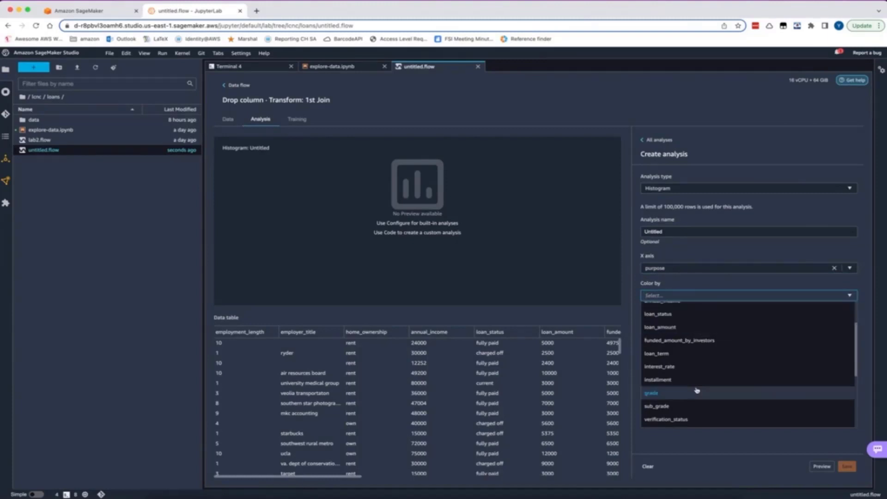
scroll(696, 391, down, 2)
click(697, 409)
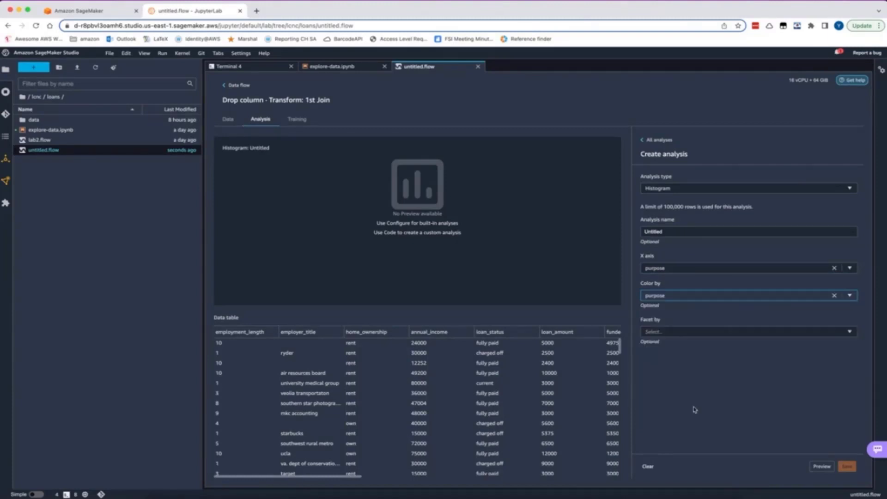
click(715, 329)
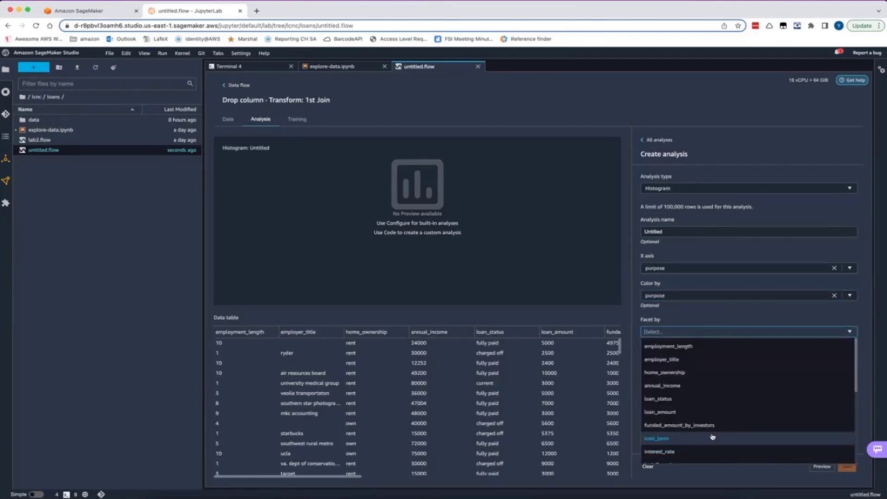
click(707, 399)
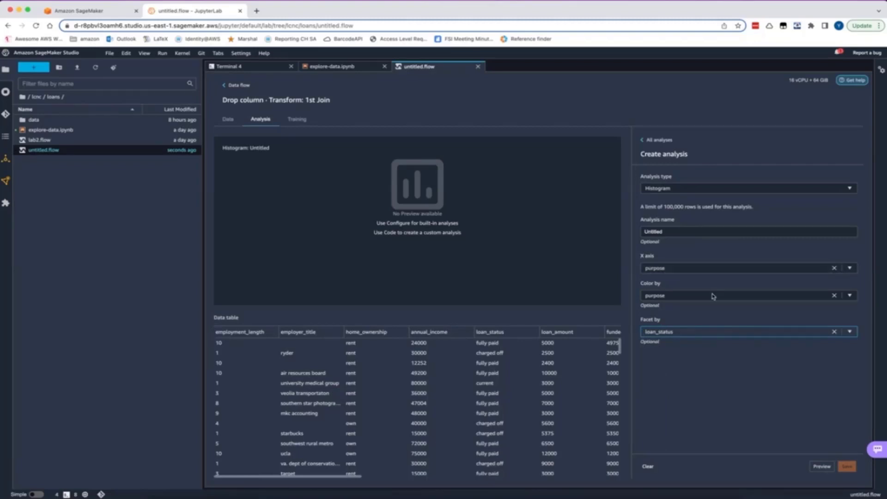
Preview the purpose histogram faceted by loan status and save the analysis
click(823, 468)
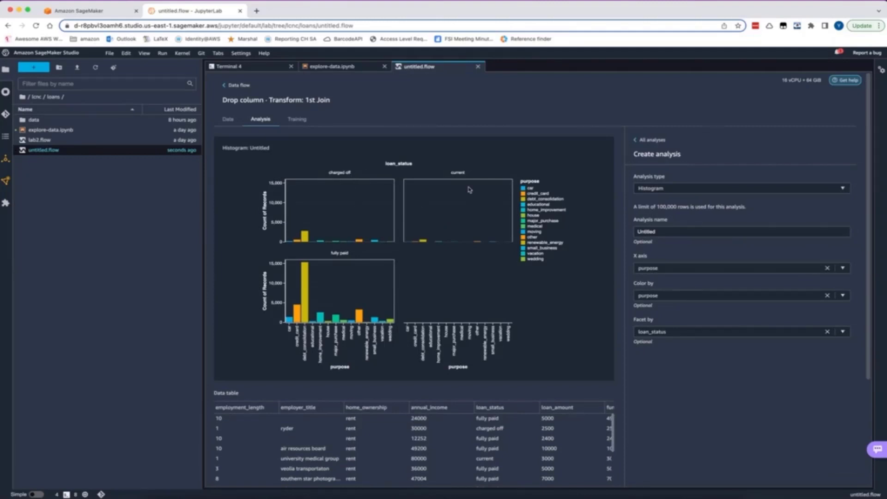
scroll(715, 399, down, 3)
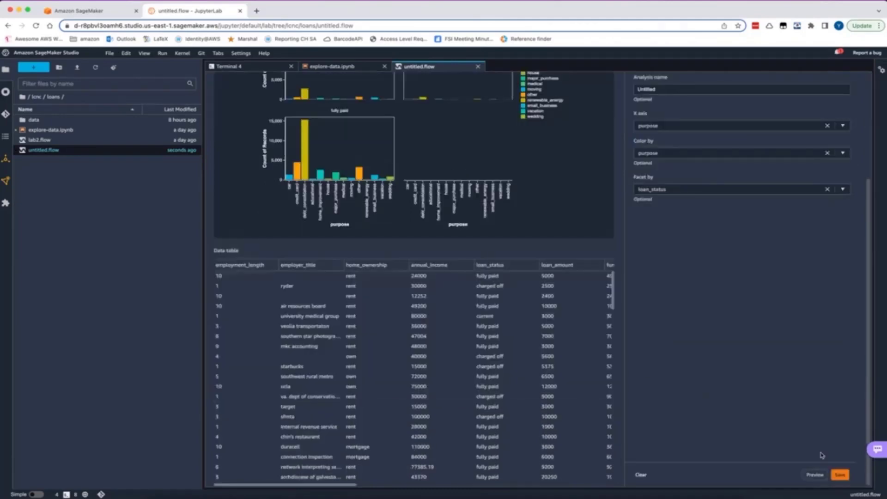
click(841, 474)
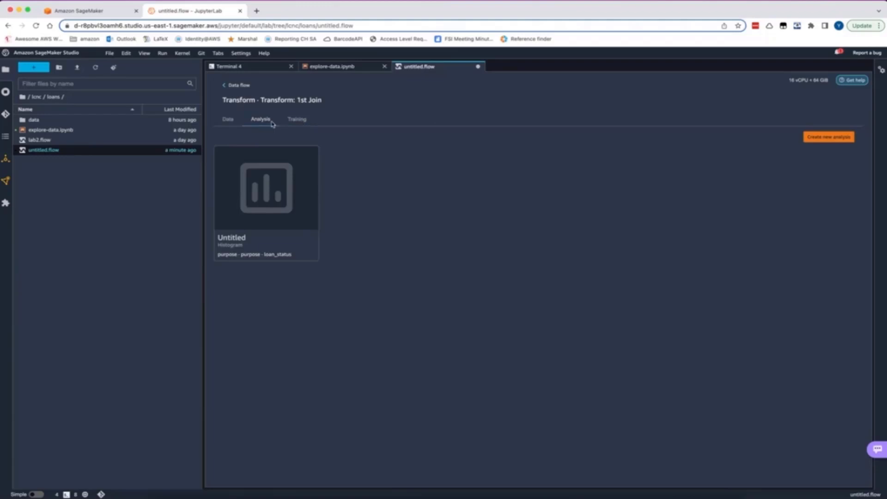
Start a Process numeric transform after the Drop column node of the joined loan data
click(235, 85)
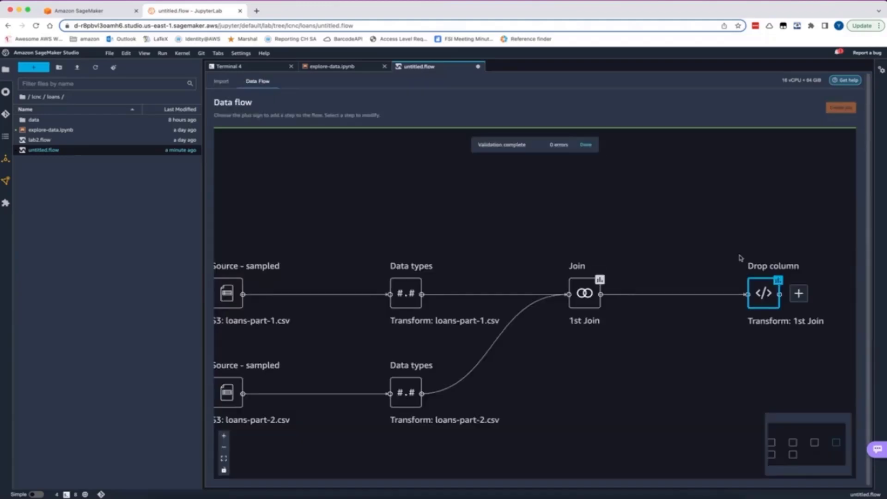
click(804, 292)
click(812, 311)
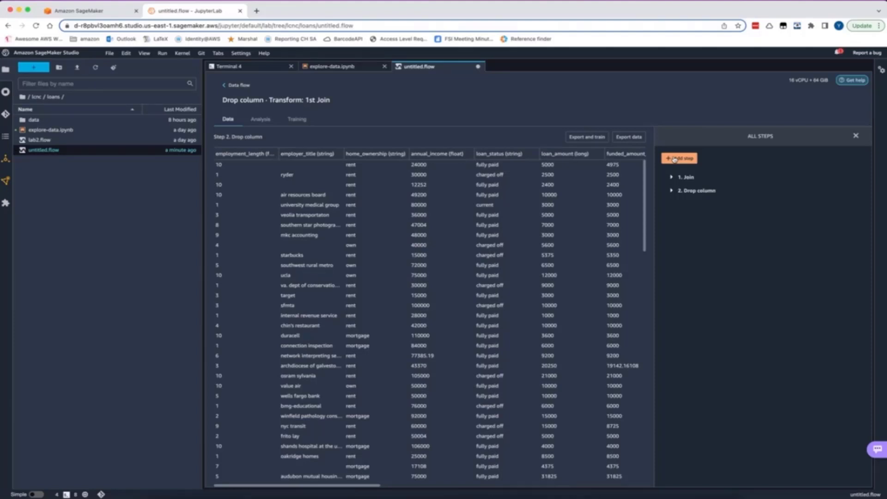
click(674, 158)
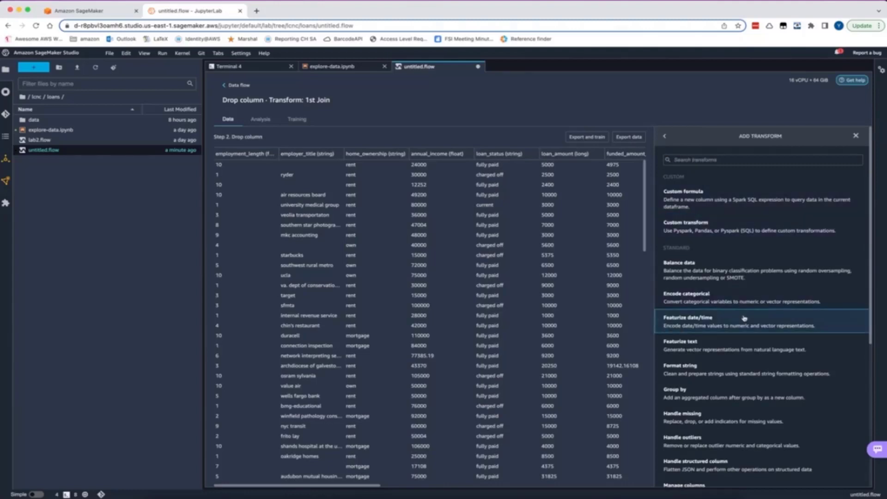
scroll(744, 317, down, 3)
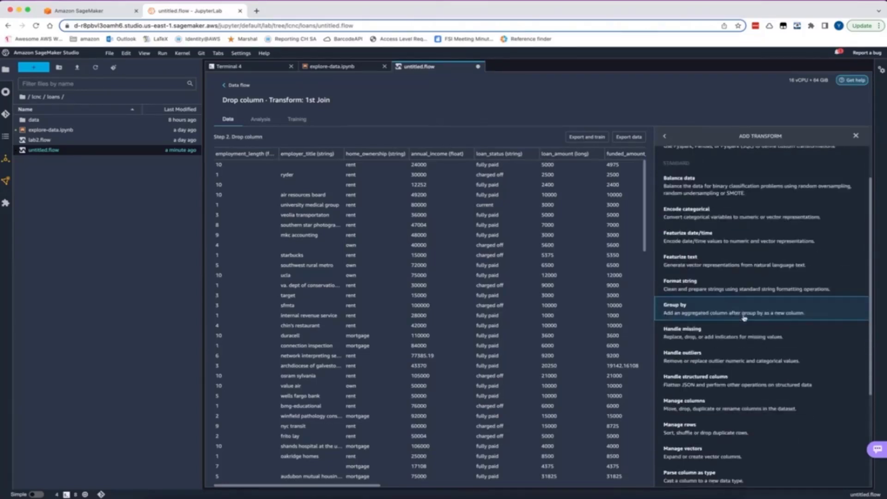
scroll(744, 318, down, 4)
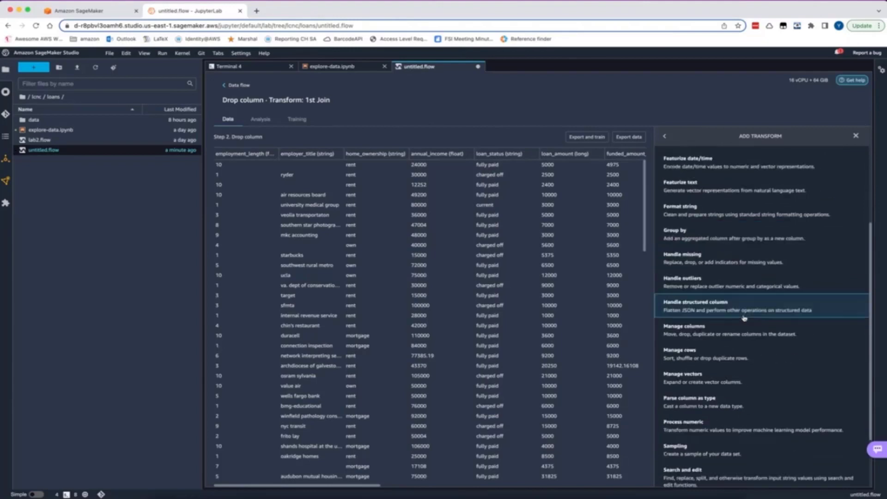
scroll(744, 318, down, 1)
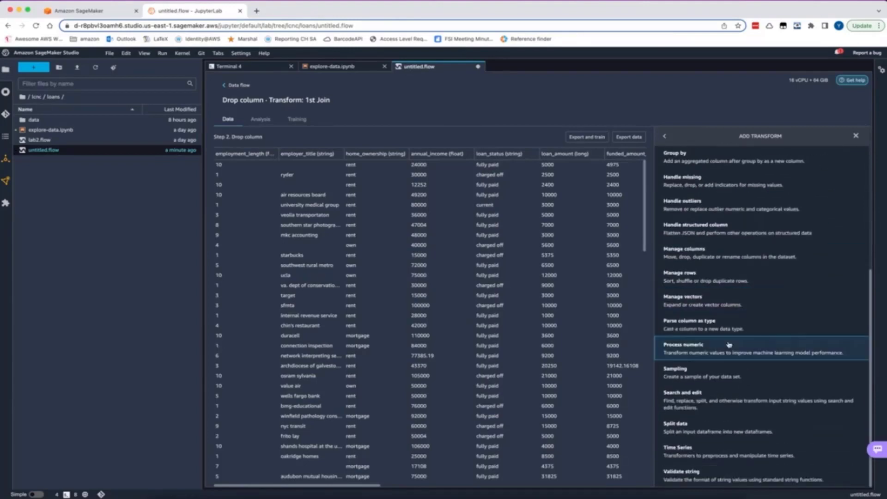
click(728, 342)
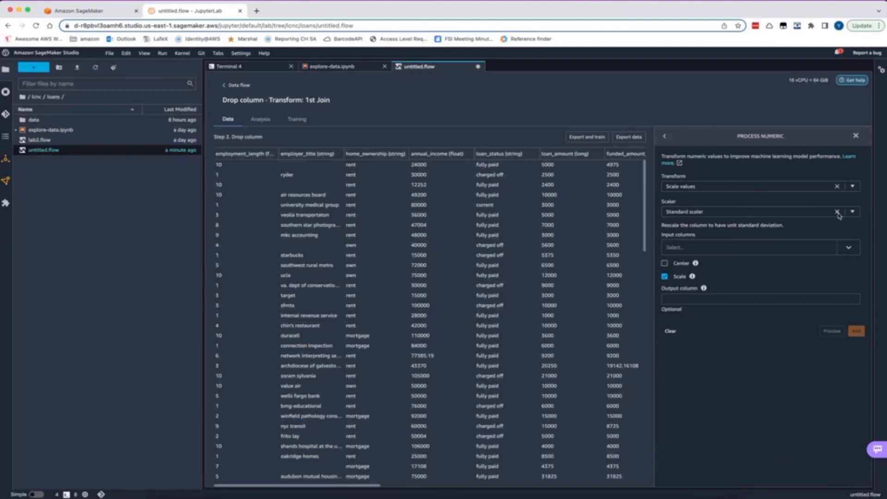
Scale the loan_amount column with the Standard scaler, then preview and add the transform
click(819, 212)
click(814, 227)
click(849, 248)
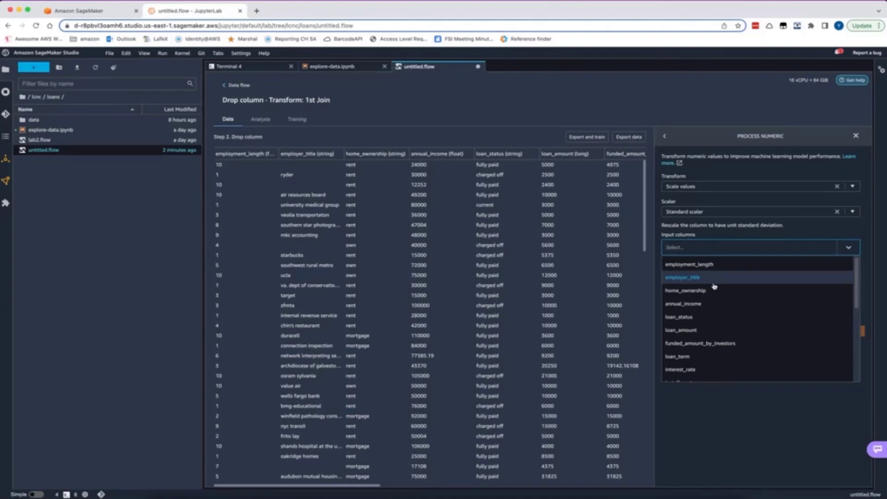
click(705, 330)
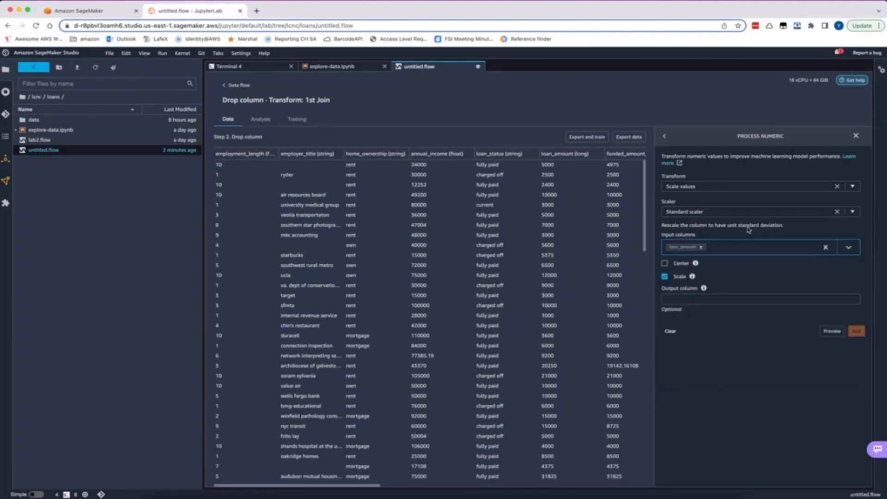
click(831, 331)
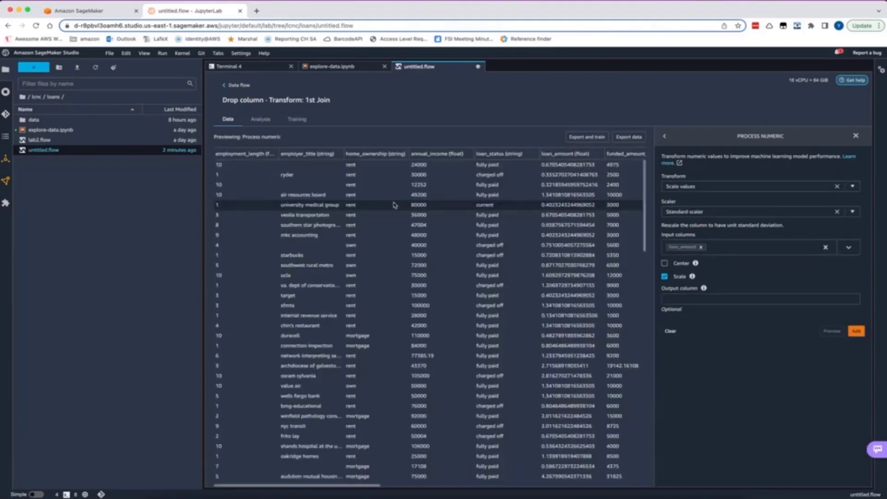
click(856, 331)
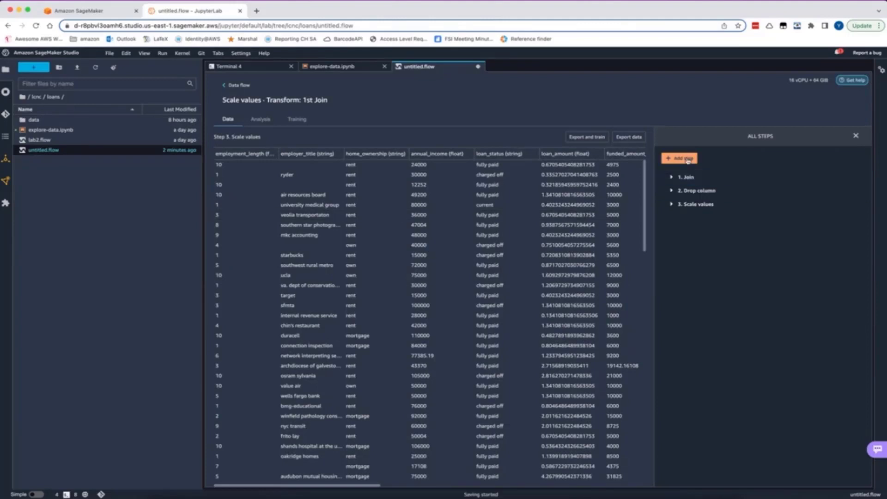
Start an Encode categorical transform using One-hot encode with purpose as the input column
click(688, 159)
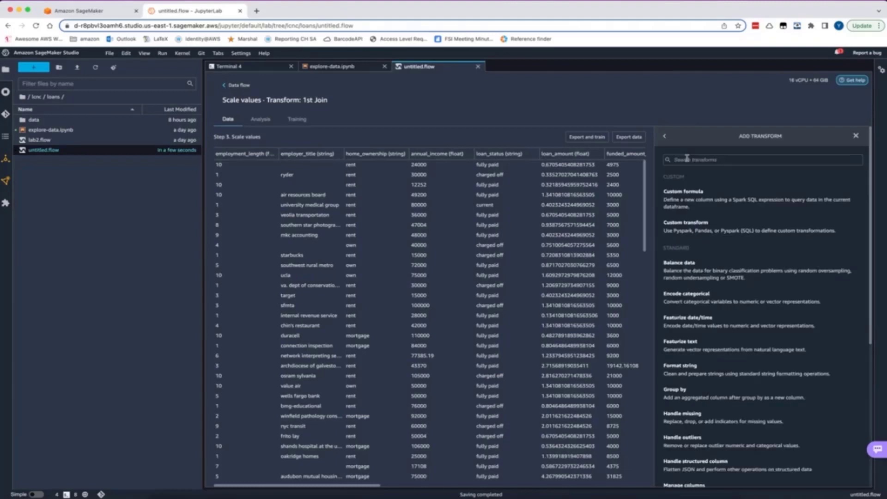
click(704, 300)
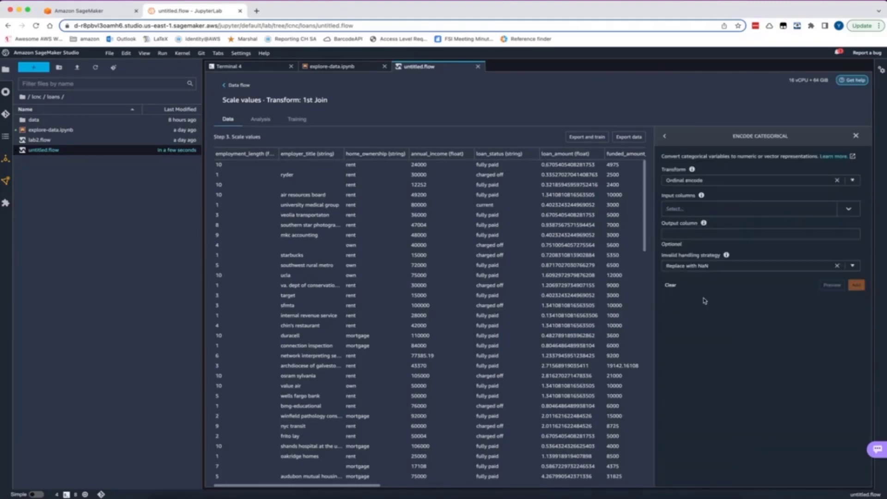
click(769, 180)
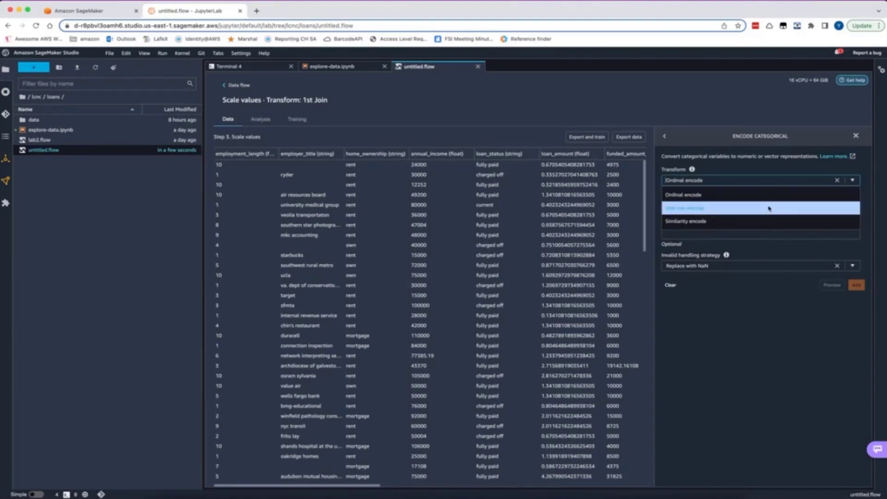
click(769, 208)
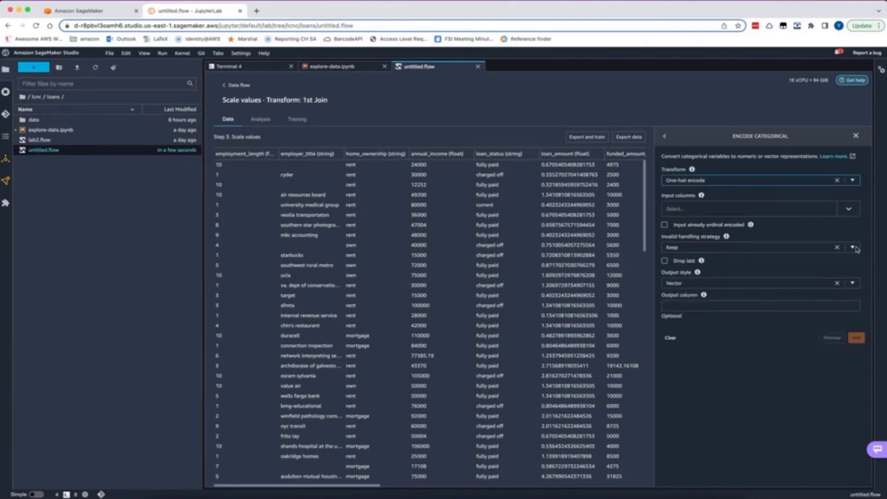
click(847, 211)
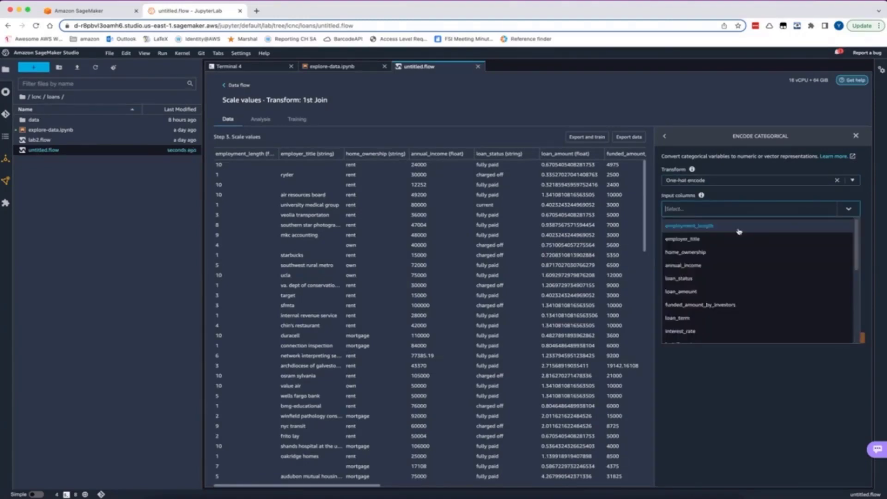
scroll(732, 280, down, 3)
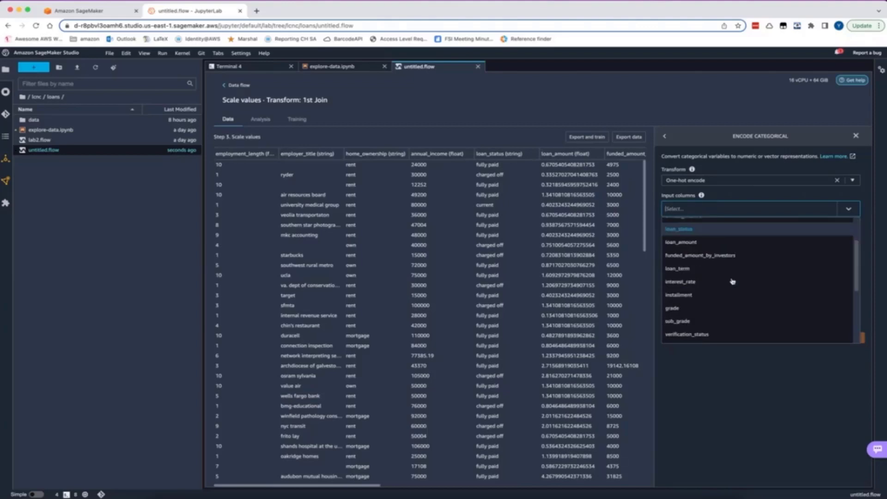
scroll(732, 281, down, 3)
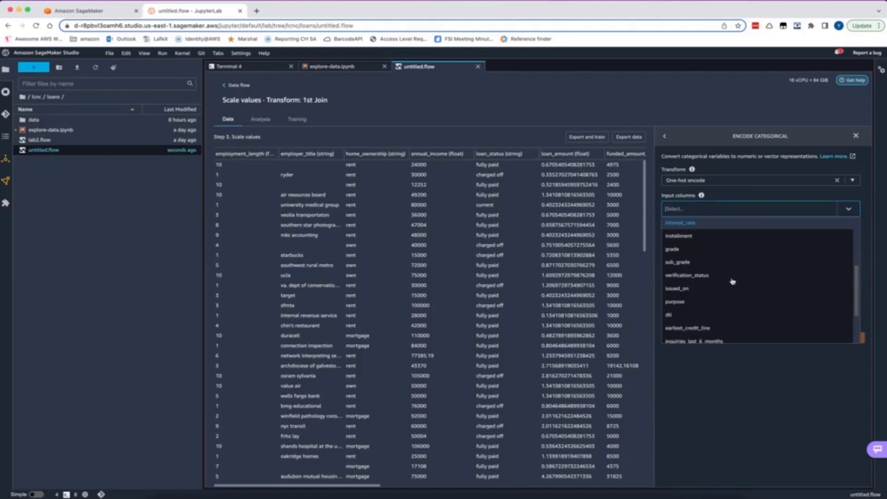
click(722, 300)
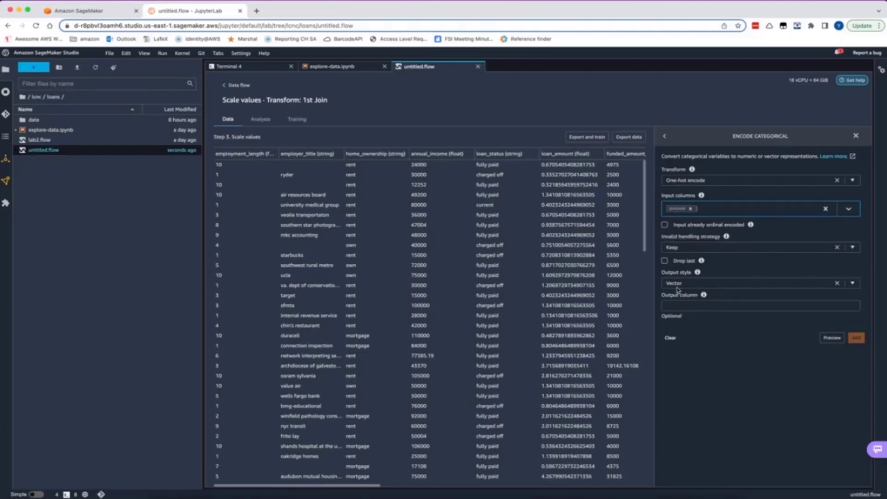
Set the one-hot encoding's output style to Columns, then preview and add the transform
click(852, 283)
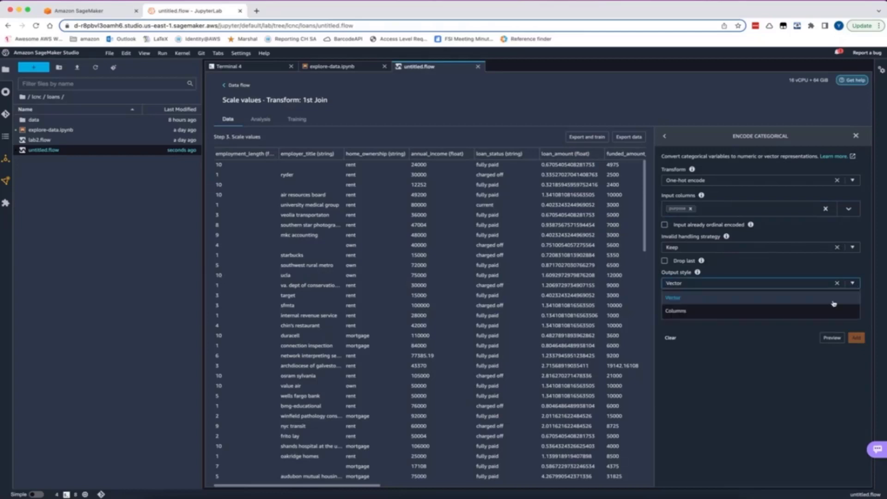
click(834, 311)
click(832, 338)
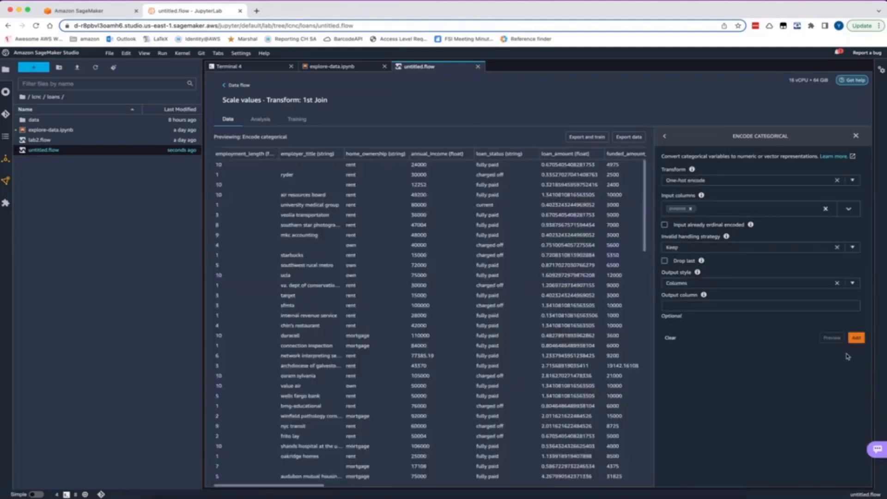
click(855, 337)
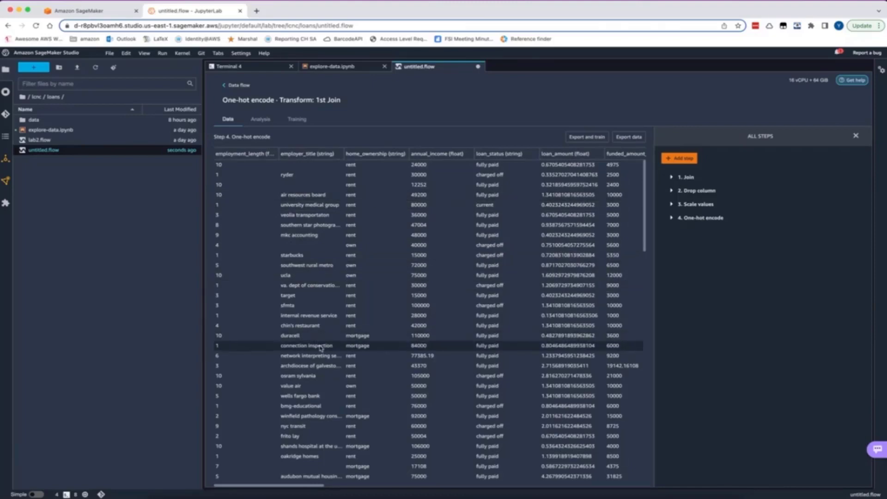
Start a Featurize text transform after the one-hot encoding and set its transform type to Vectorize
scroll(321, 348, down, 5)
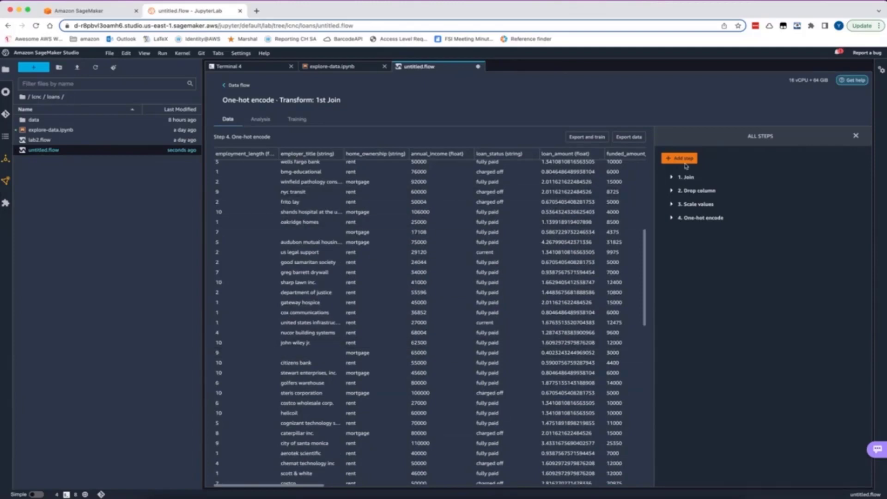
click(683, 158)
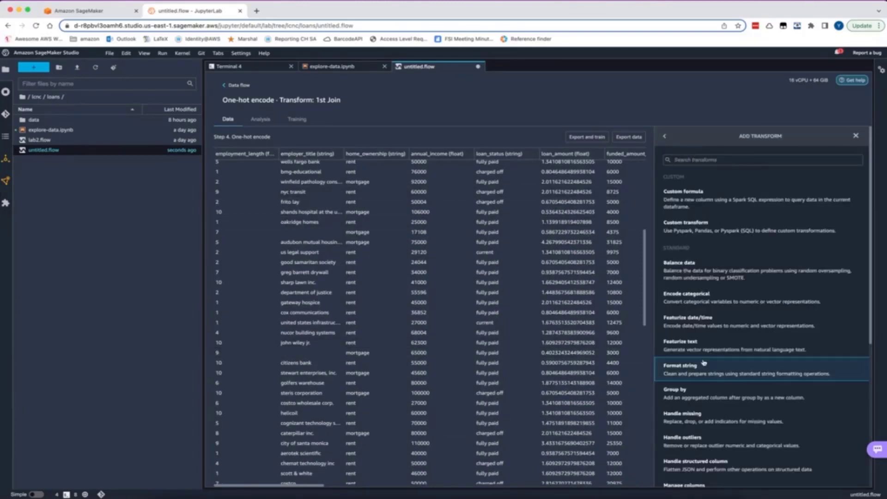
scroll(703, 363, down, 5)
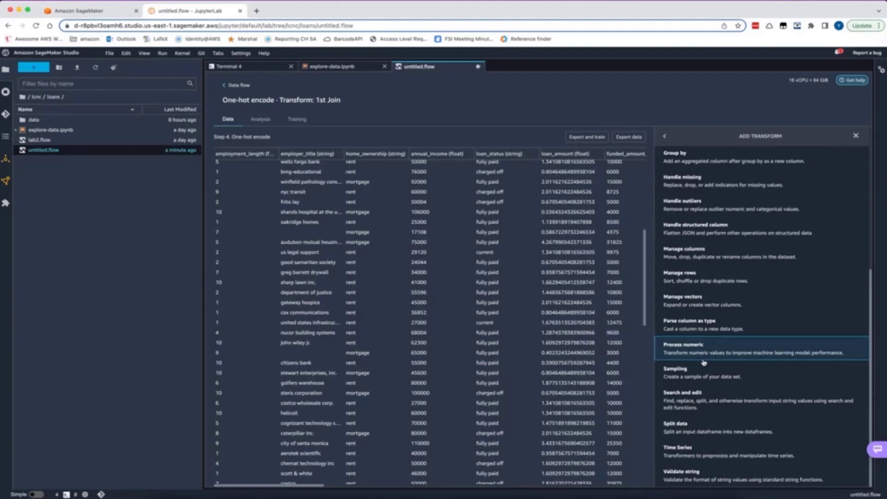
scroll(704, 363, up, 2)
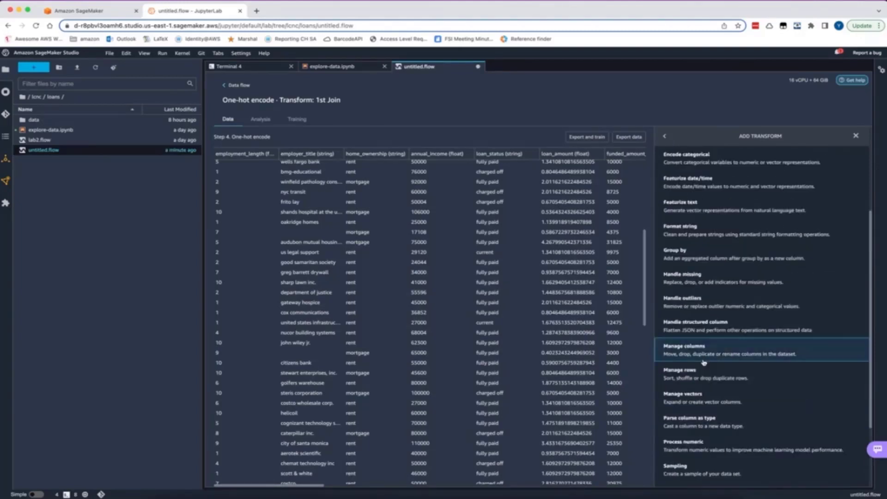
click(684, 208)
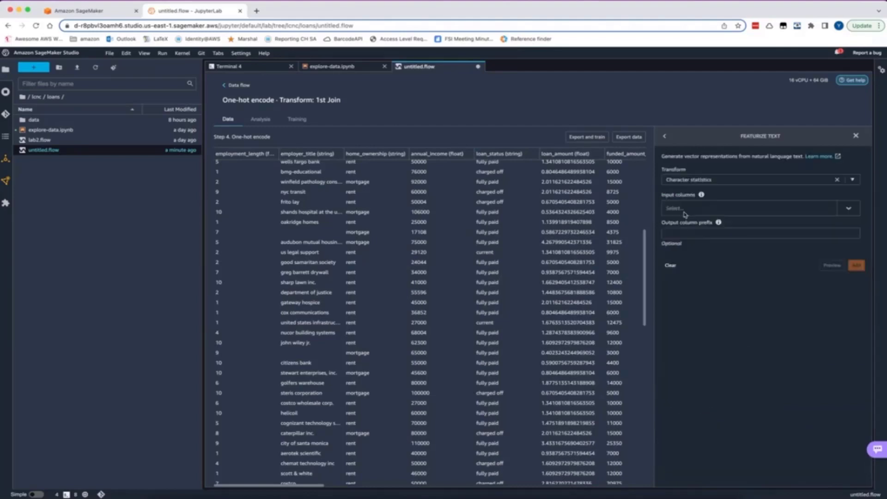
click(852, 180)
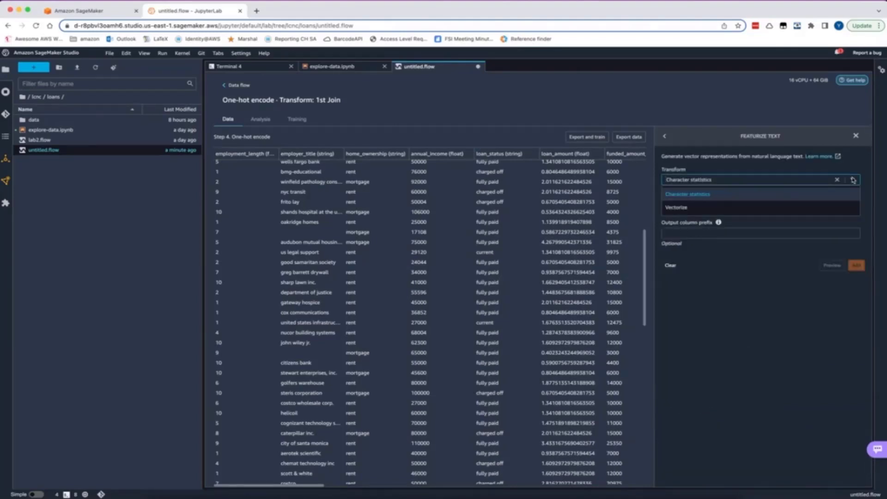
click(823, 207)
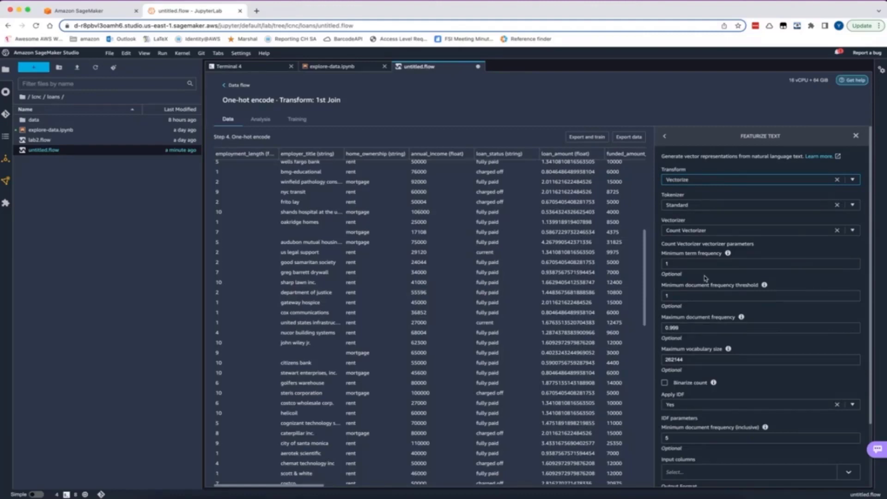
Choose employer_title as the input column for the Vectorize transform, keeping the Vector output format, and preview it
scroll(683, 324, down, 1)
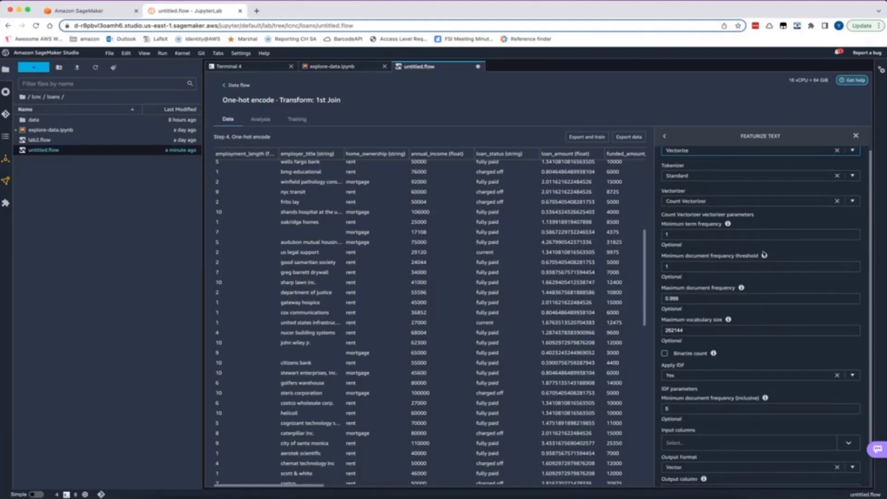
mouse_move(765, 255)
scroll(832, 253, down, 2)
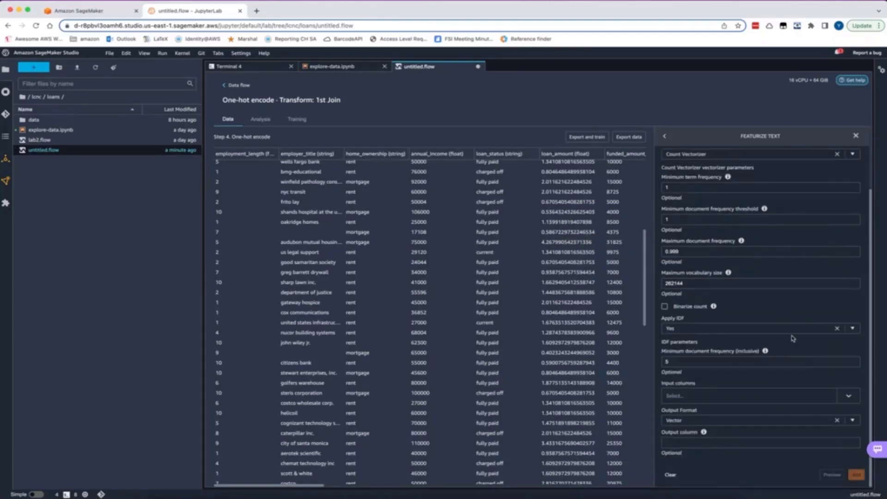
click(855, 399)
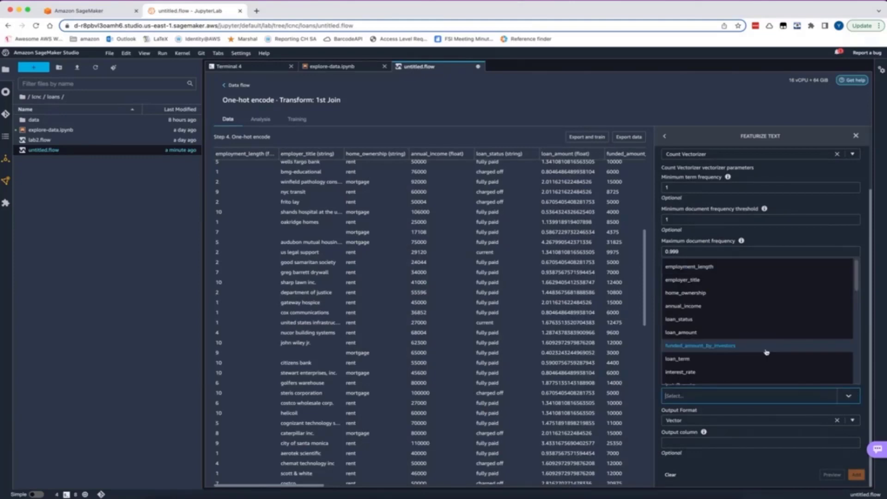
click(742, 278)
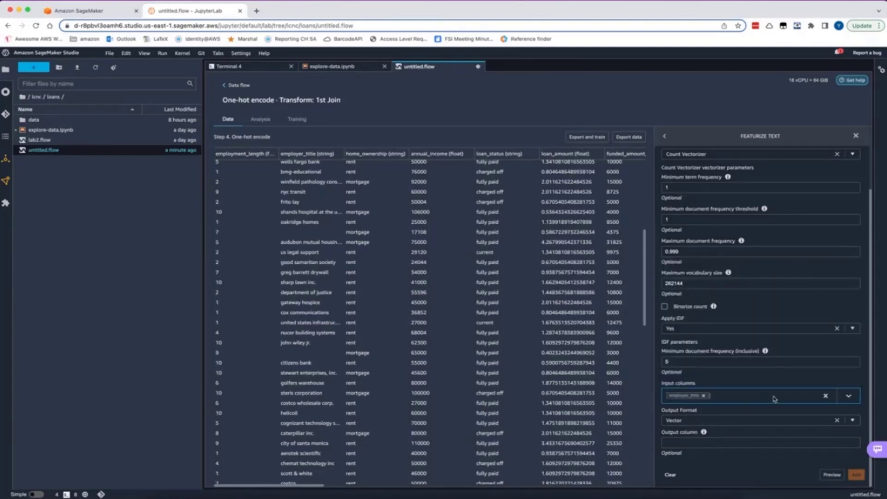
click(831, 474)
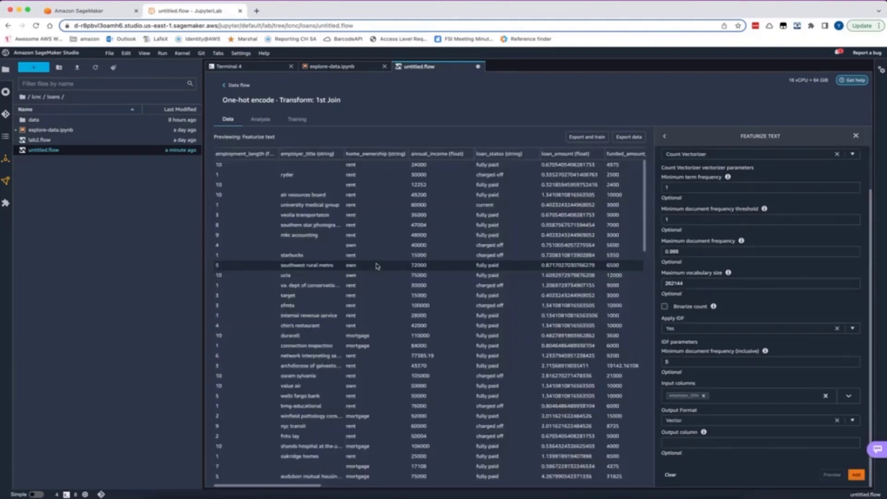
Review the employer_title feature column in the previewed data and add the Vectorize transform
scroll(497, 225, right, 10)
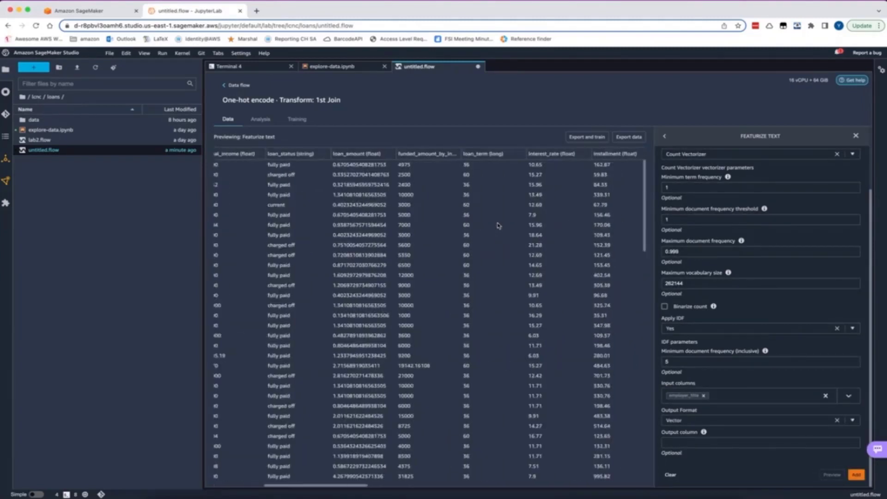
scroll(498, 225, right, 10)
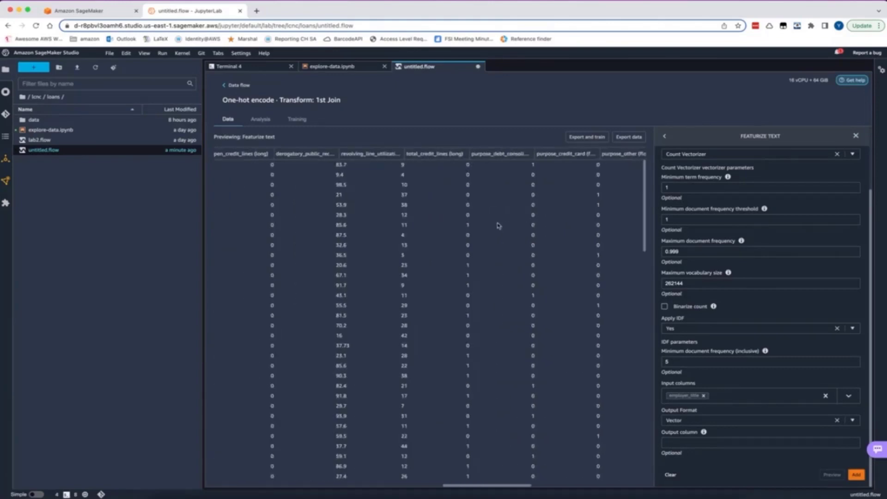
scroll(498, 226, right, 10)
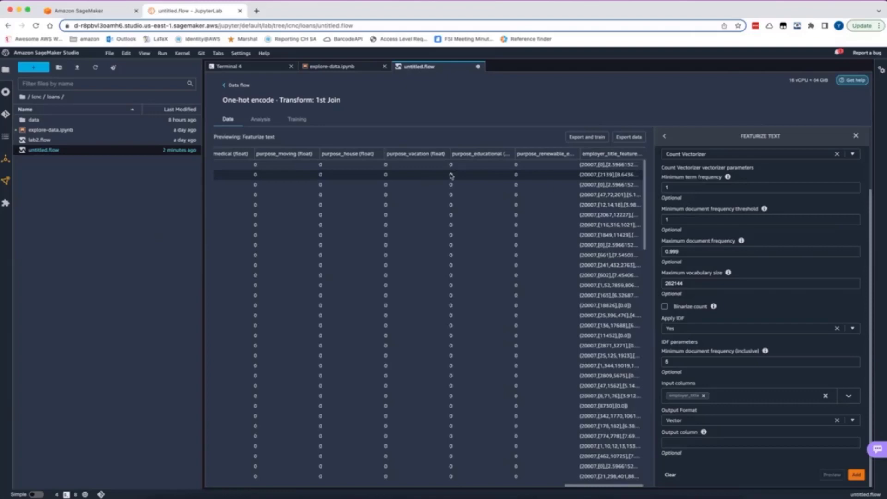
click(856, 475)
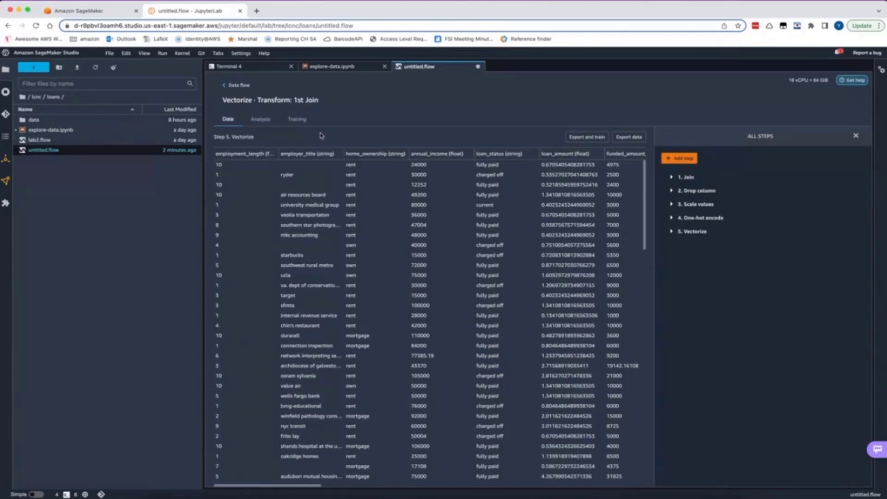
Return to the data flow and start an Amazon S3 destination after the transform steps, with dataset name loan-transformed.csv
click(236, 86)
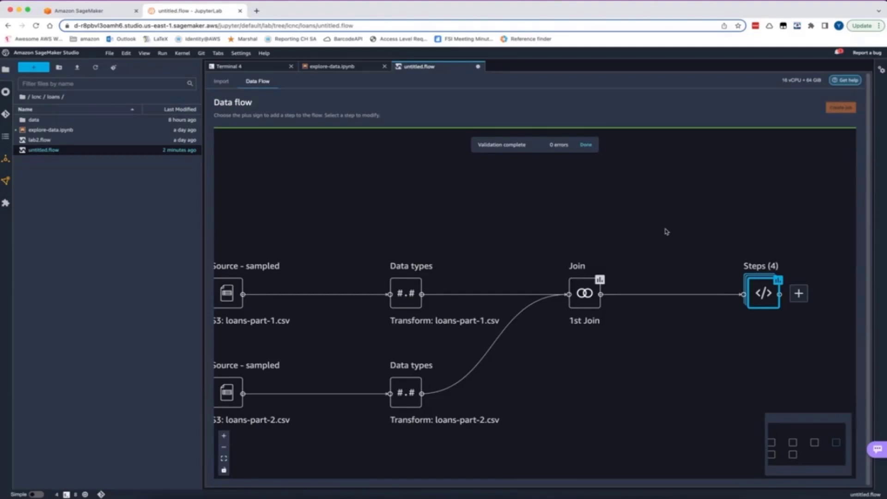
drag(666, 232, 377, 232)
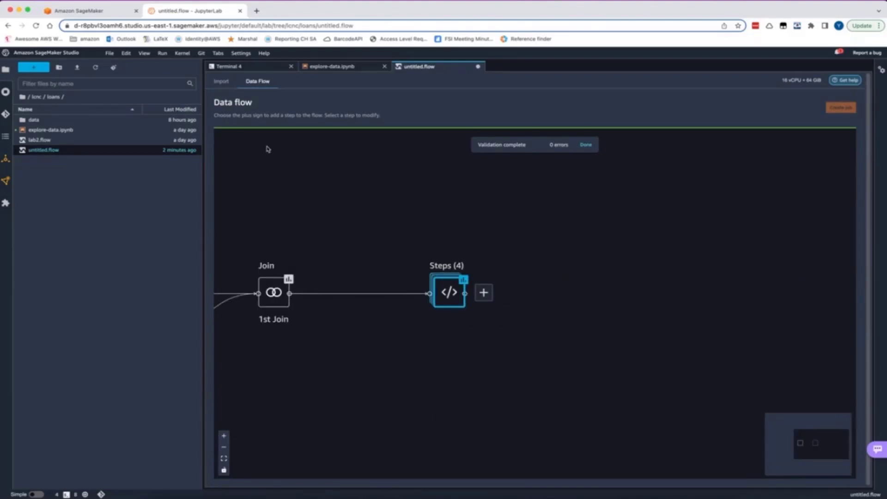
click(483, 292)
mouse_move(519, 379)
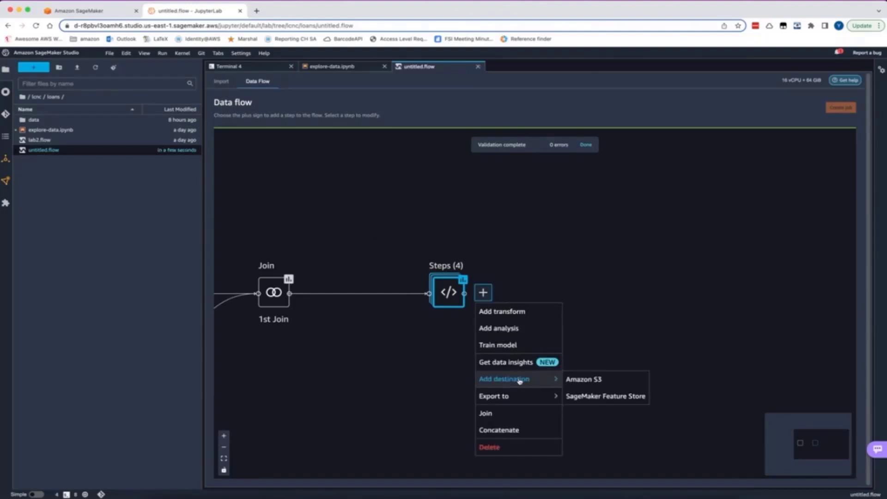
click(600, 379)
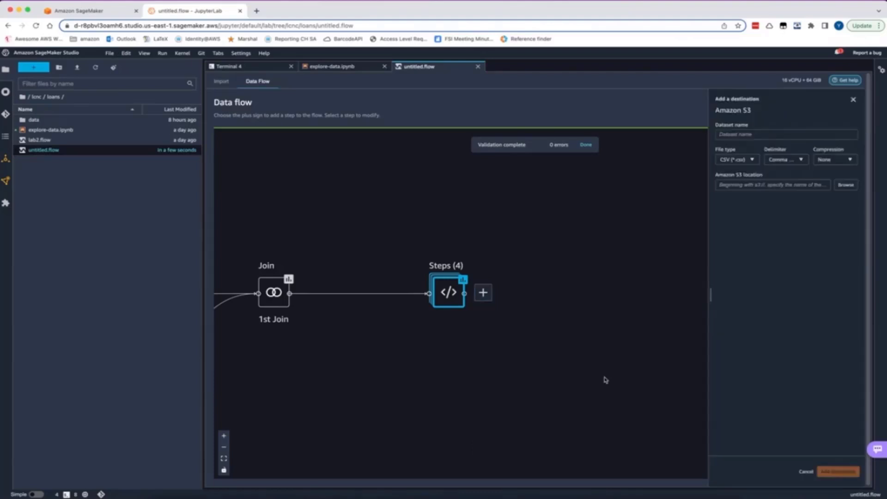
click(760, 134)
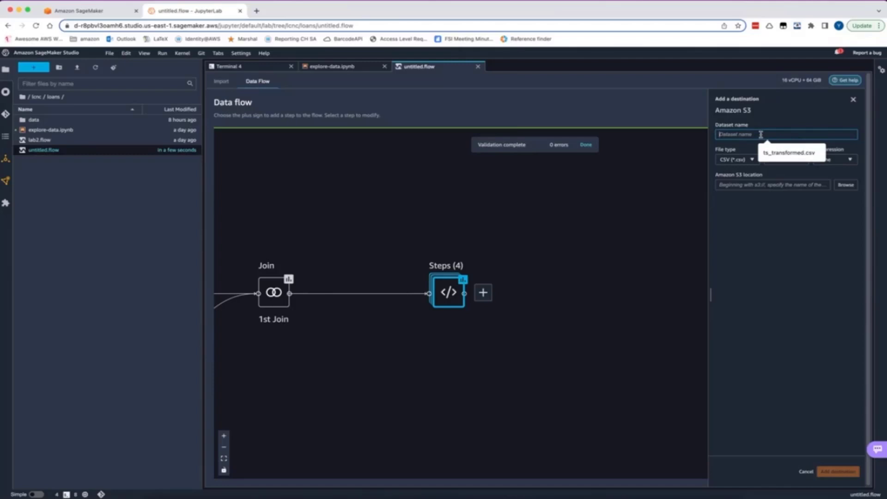
text(loan-transformed.csv)
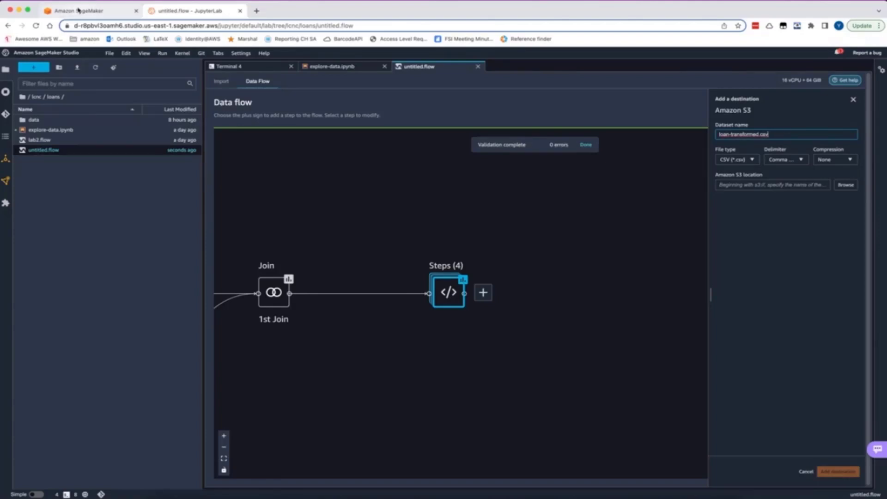
Copy the loan-default S3 folder path from explore-data.ipynb into the destination's Amazon S3 location and add the destination
click(333, 66)
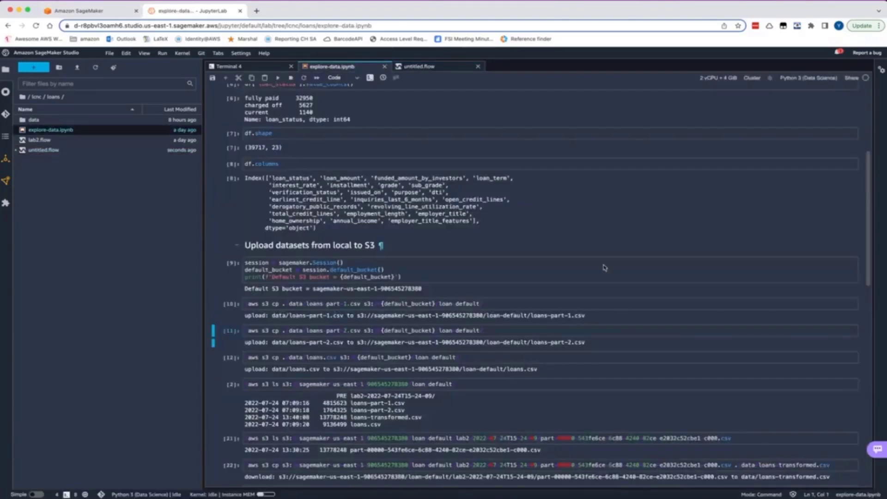
scroll(575, 312, down, 2)
drag(530, 285, 357, 288)
key(super+c)
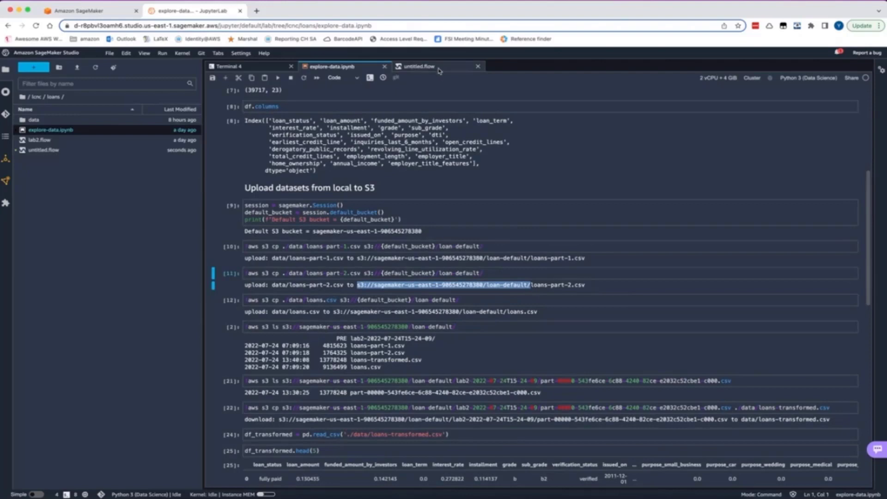
click(419, 67)
click(798, 186)
key(super+v)
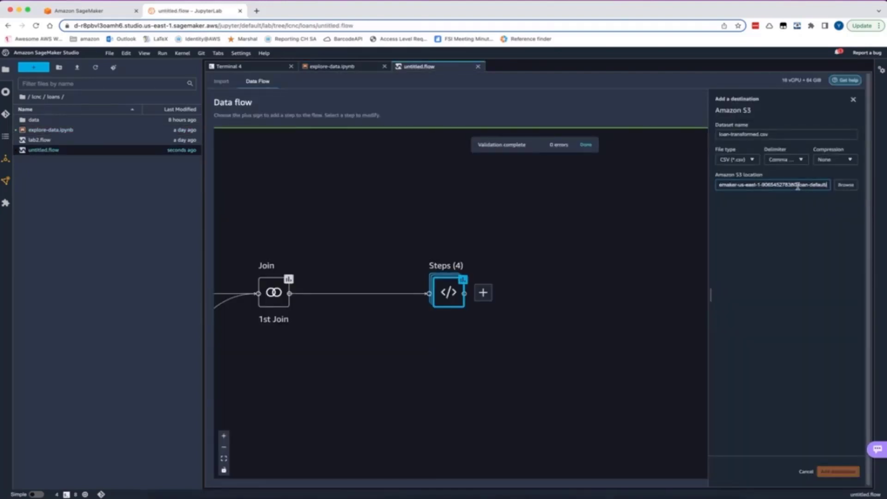
click(839, 471)
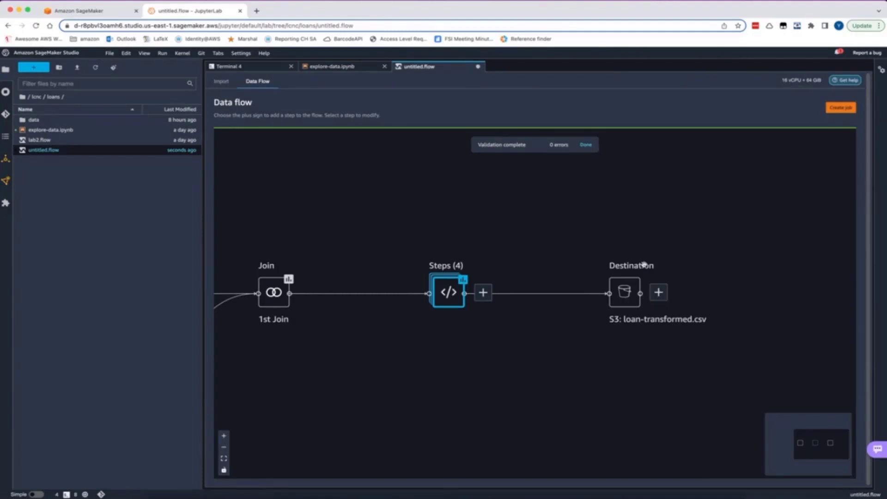
Create a job named loan-defaults-transform for the loan-transformed.csv destination and proceed to its configuration
click(846, 110)
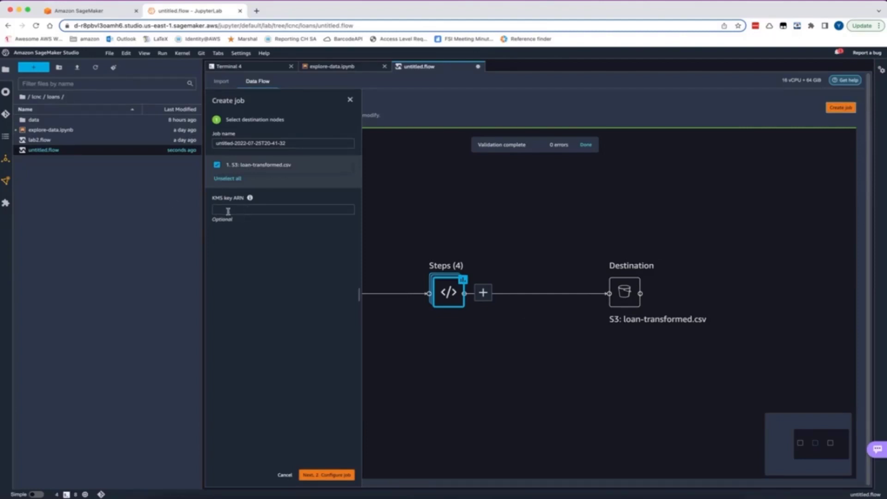
click(290, 144)
double_click(226, 143)
drag(309, 144, 129, 145)
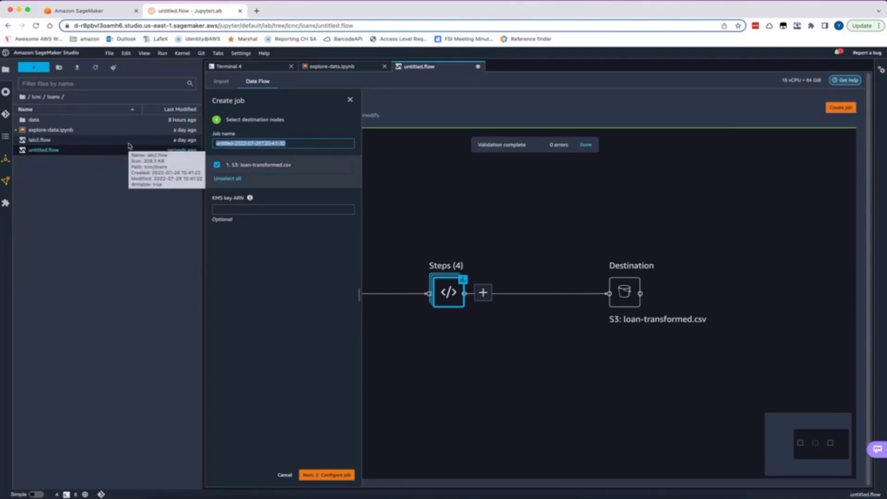
text(loan-defaults-transform)
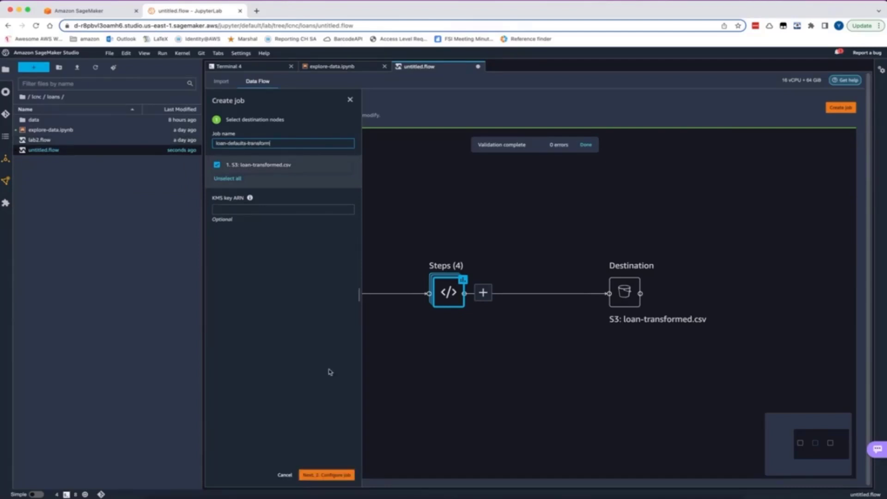
click(341, 476)
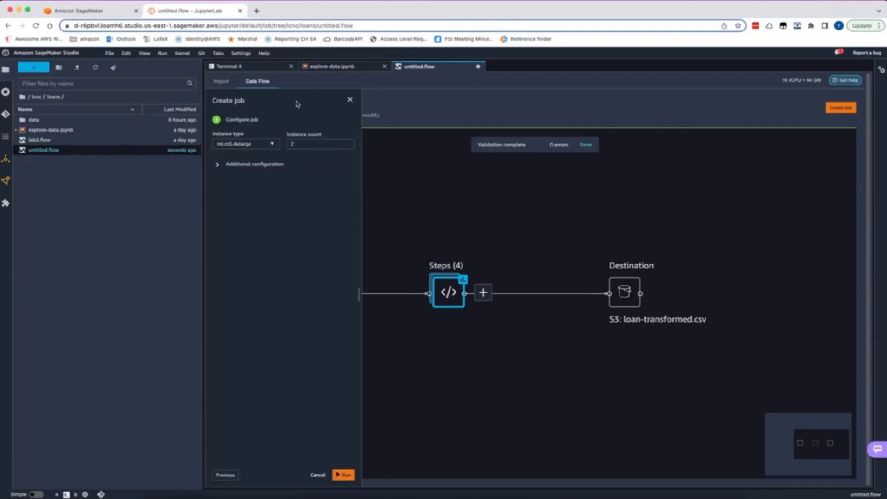
Set the job's instance count to 1 and run it
double_click(346, 144)
text(1)
click(344, 475)
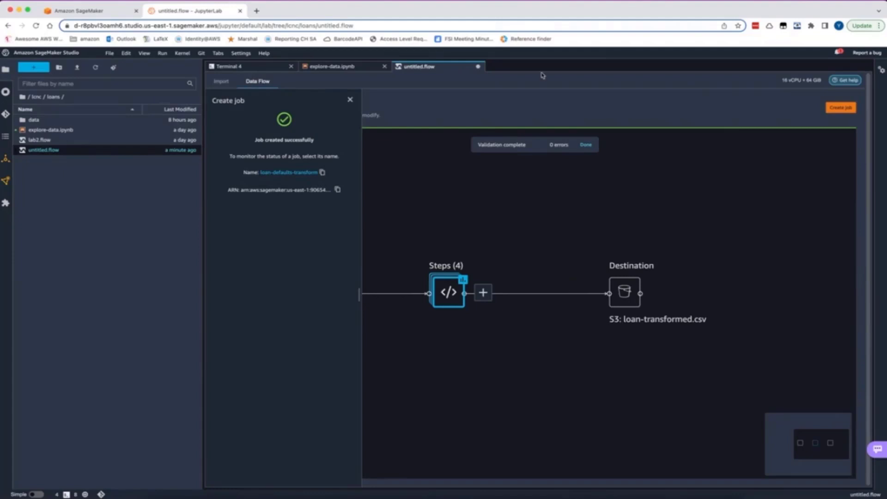
Switch to the SageMaker console and refresh the list of processing jobs
click(92, 10)
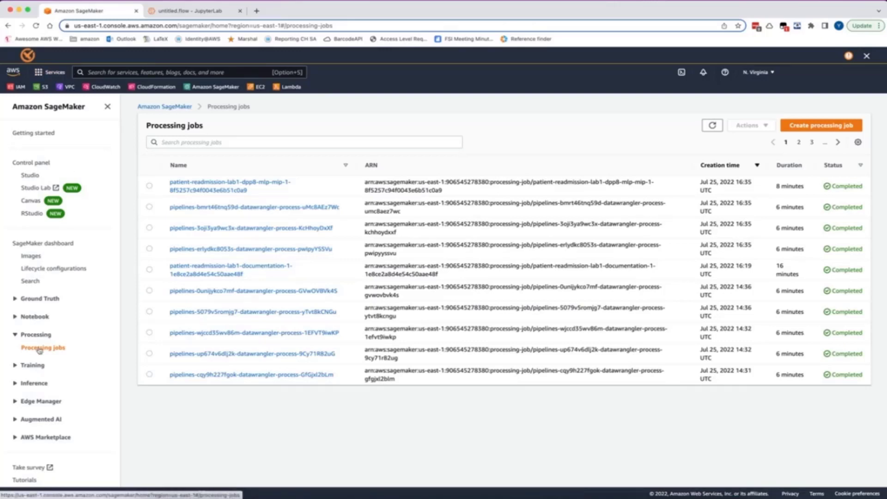
click(711, 126)
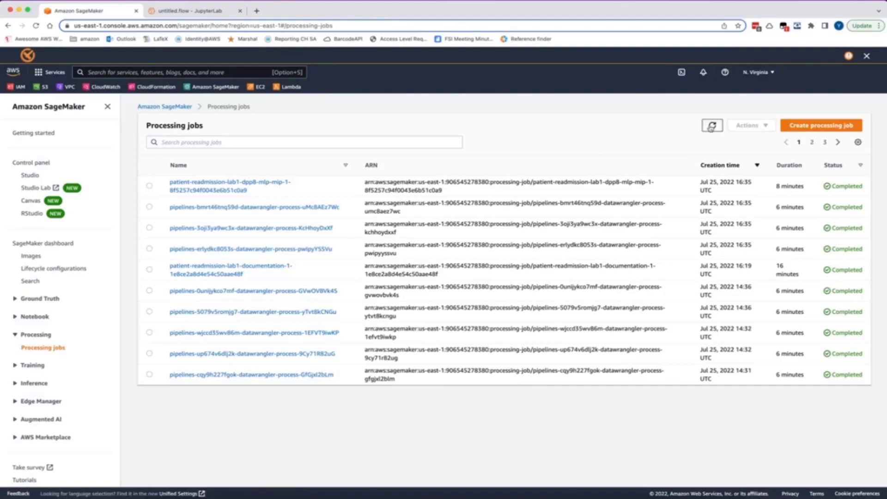
click(711, 127)
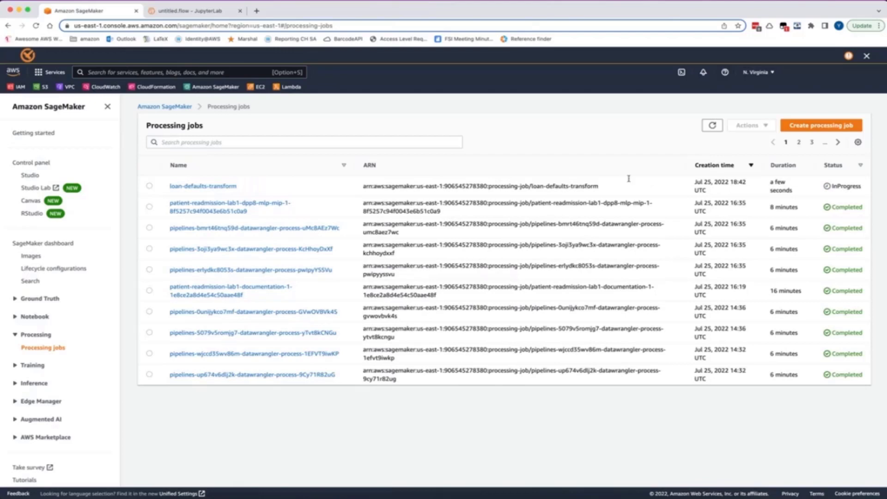
Open the loan-defaults-transform job and examine the S3 URI in its processing output configuration
click(221, 186)
scroll(402, 267, down, 12)
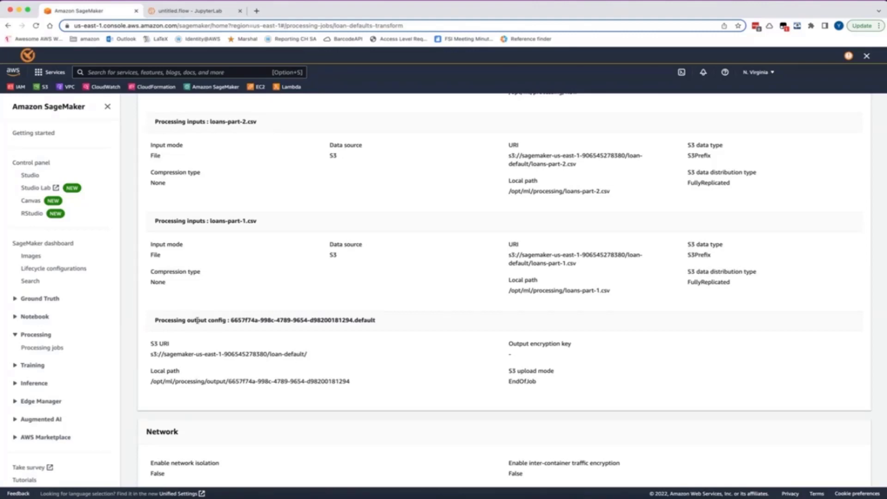
drag(308, 355, 149, 354)
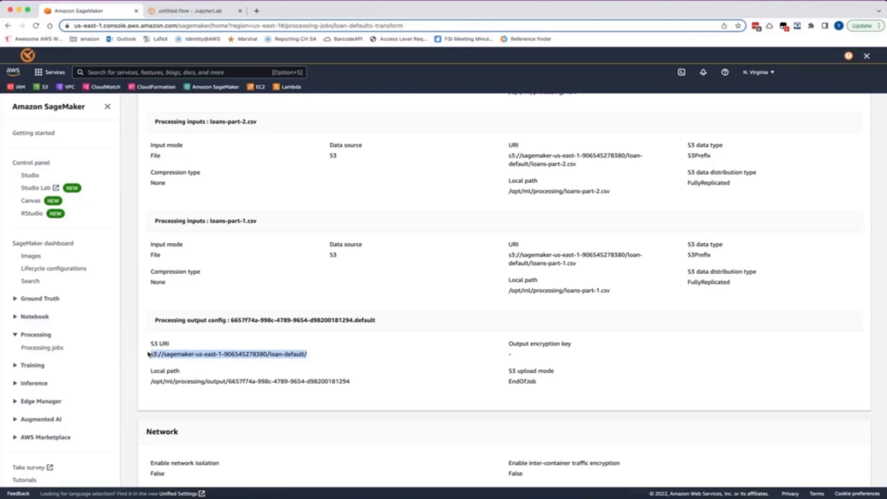
Switch back to untitled.flow in SageMaker Studio and close the job creation panel
click(193, 14)
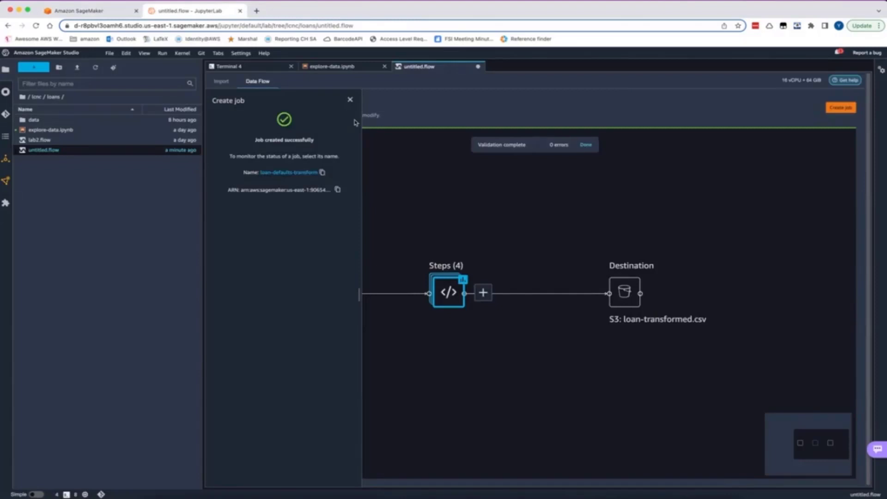
click(350, 99)
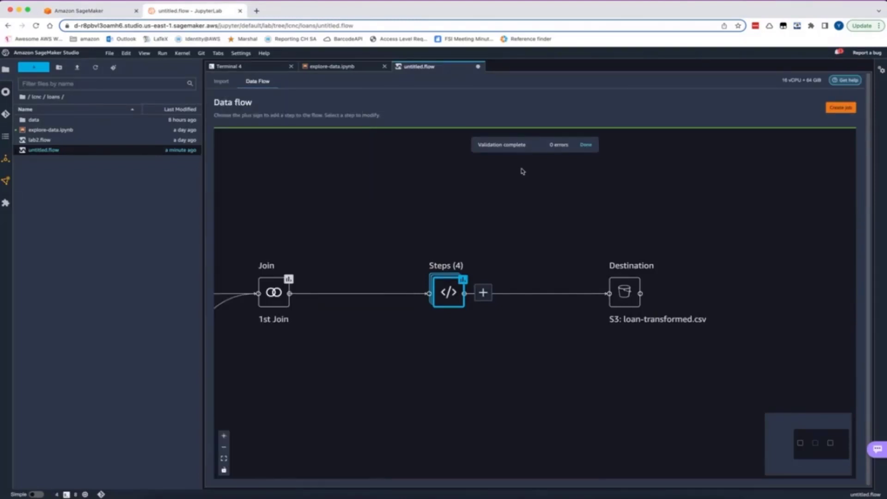
Return to the processing jobs in the SageMaker console and reopen loan-defaults-transform to check its status
click(90, 10)
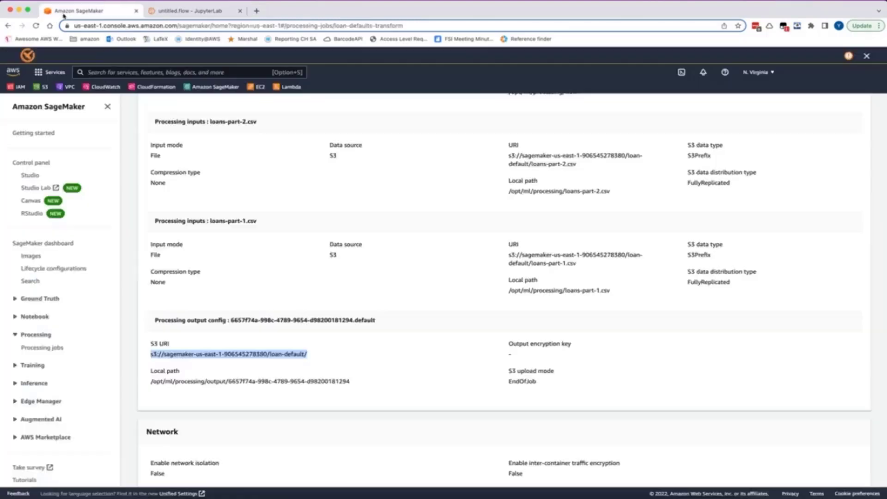
scroll(379, 199, up, 15)
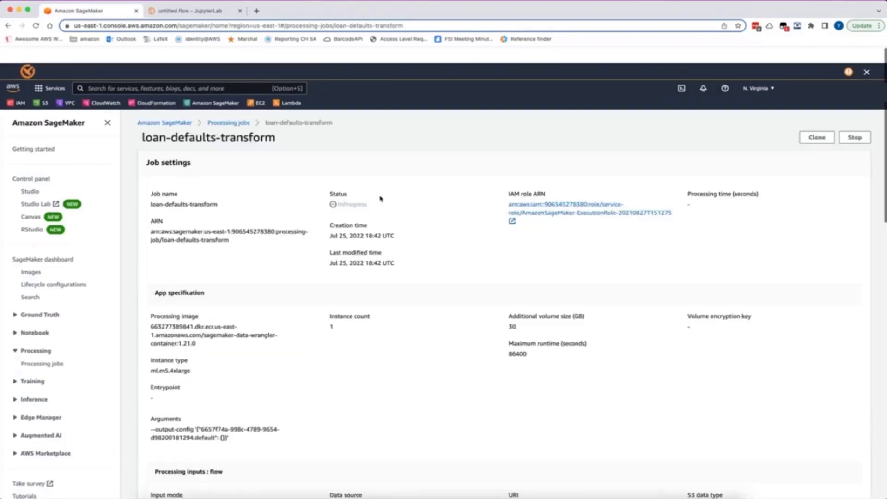
click(228, 108)
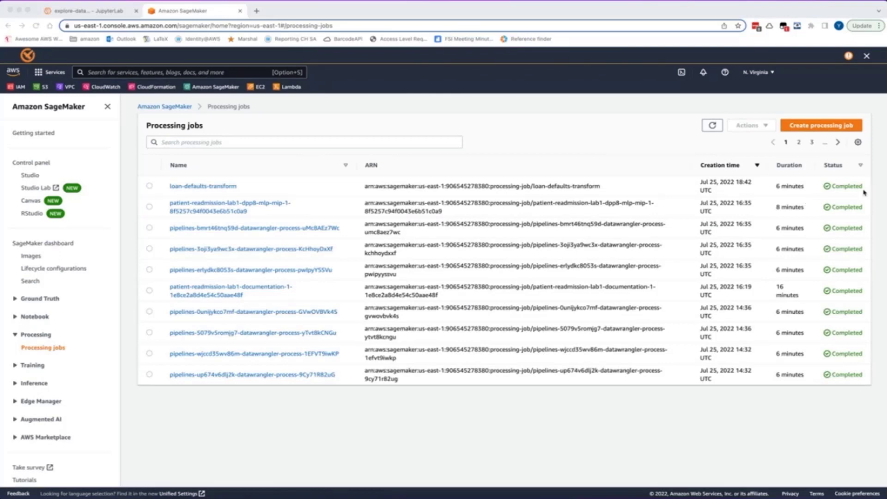
click(216, 188)
click(216, 187)
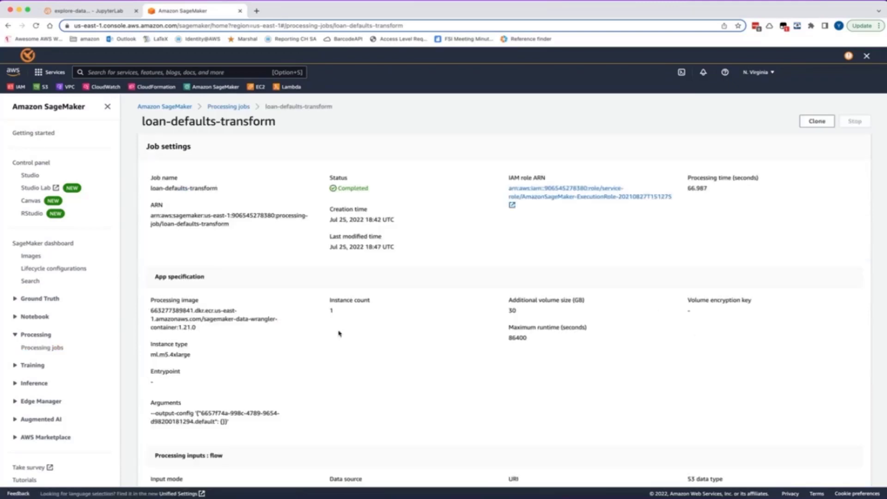
Review the loan-defaults-transform job details and highlight the S3 URI in its processing output configuration
scroll(339, 332, down, 10)
scroll(337, 266, up, 3)
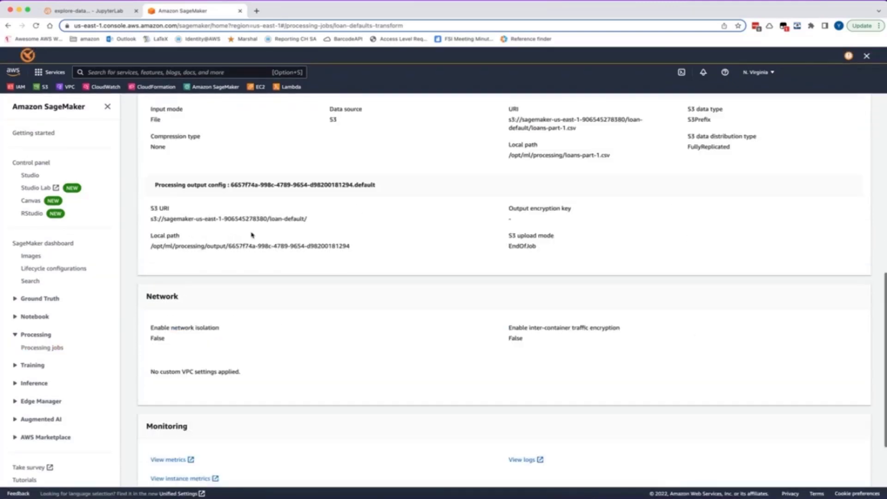
drag(308, 219, 146, 217)
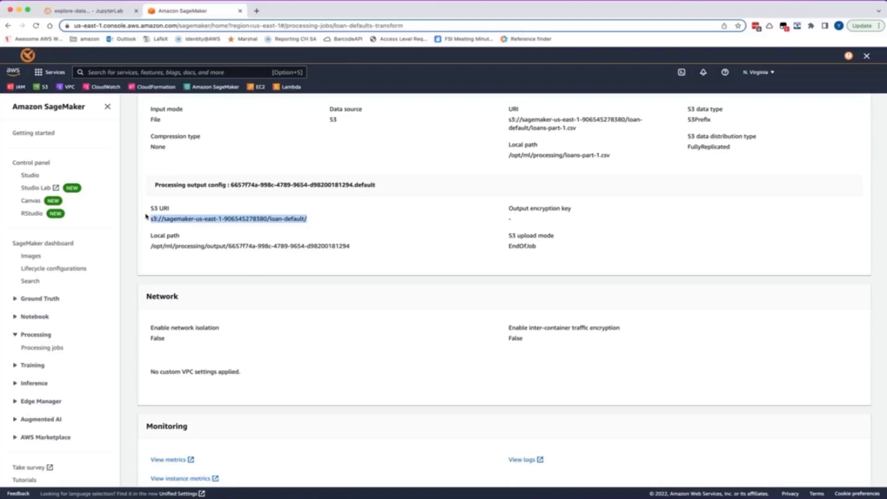
Switch to explore-data.ipynb in SageMaker Studio, rerun the S3 listing of the loan-defaults-transform folder and highlight the listed CSV file name
click(99, 13)
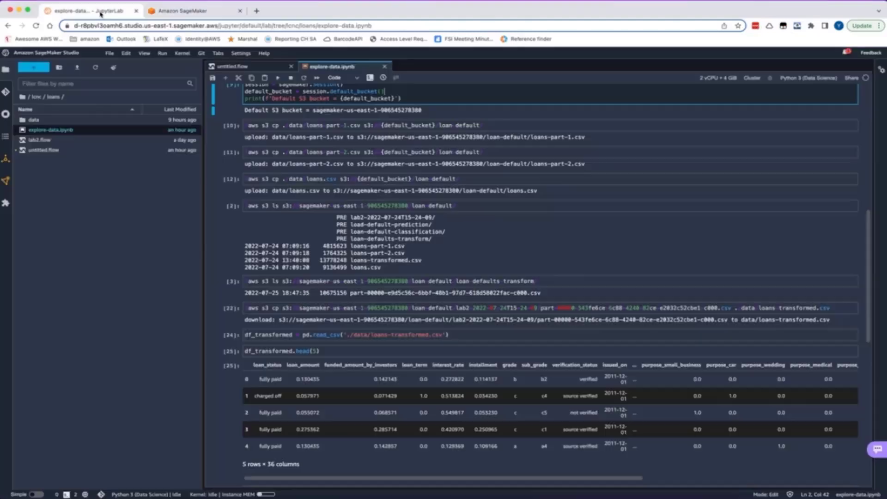
scroll(383, 323, down, 8)
scroll(388, 316, up, 6)
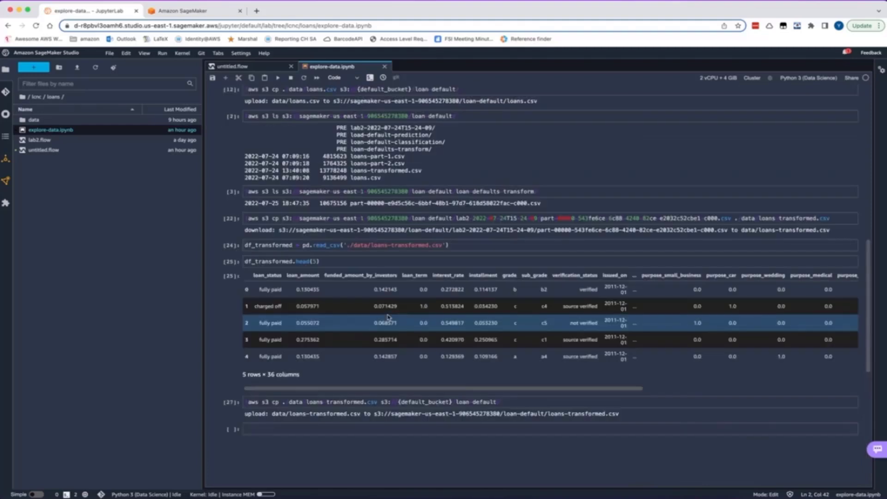
scroll(388, 317, up, 1)
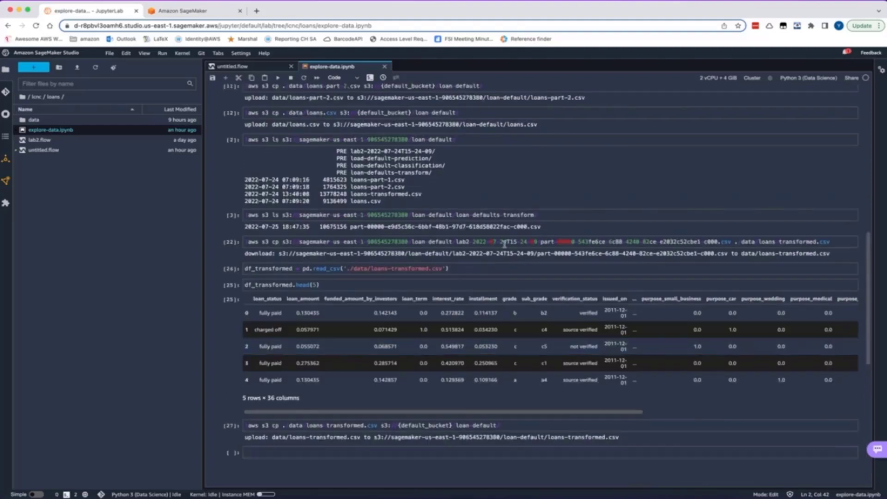
click(552, 215)
key(shift+Return)
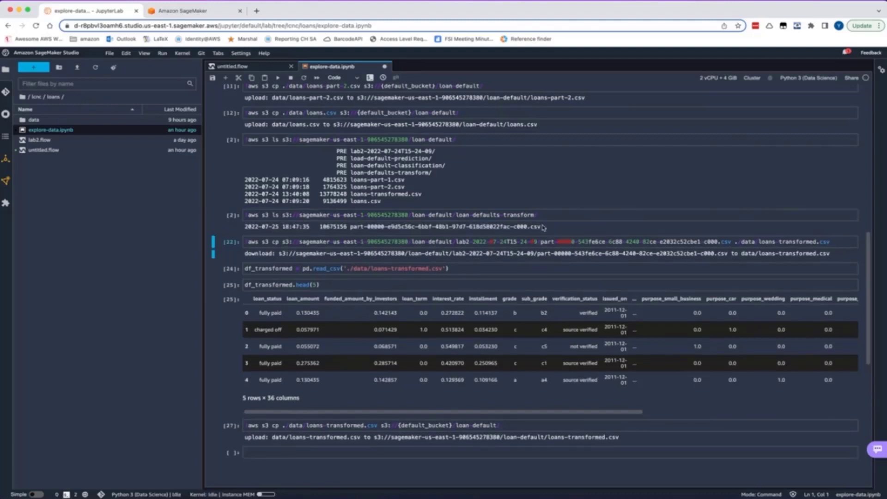
drag(541, 227, 351, 228)
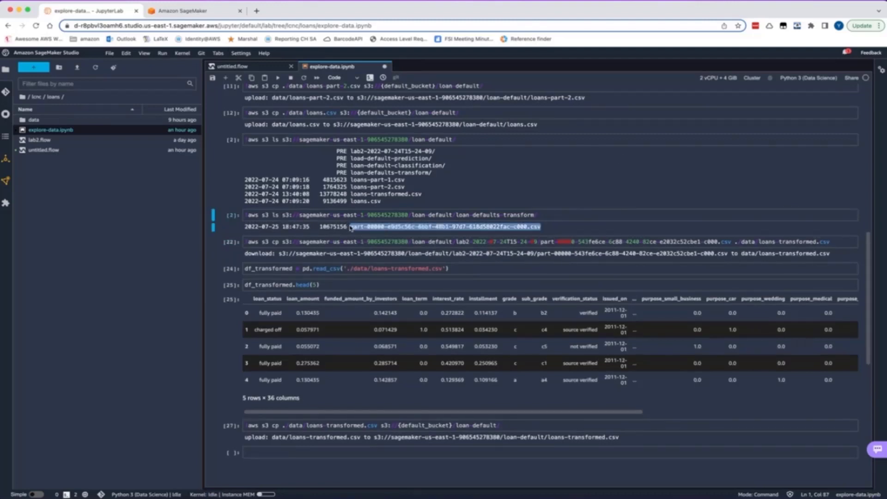
click(193, 16)
click(93, 15)
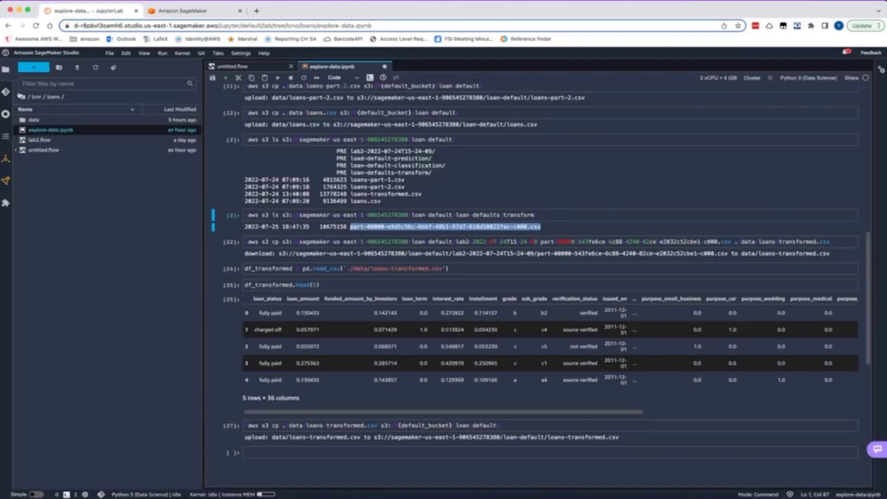
Start a new Autopilot experiment from the launcher and name it loans-prediction
click(33, 67)
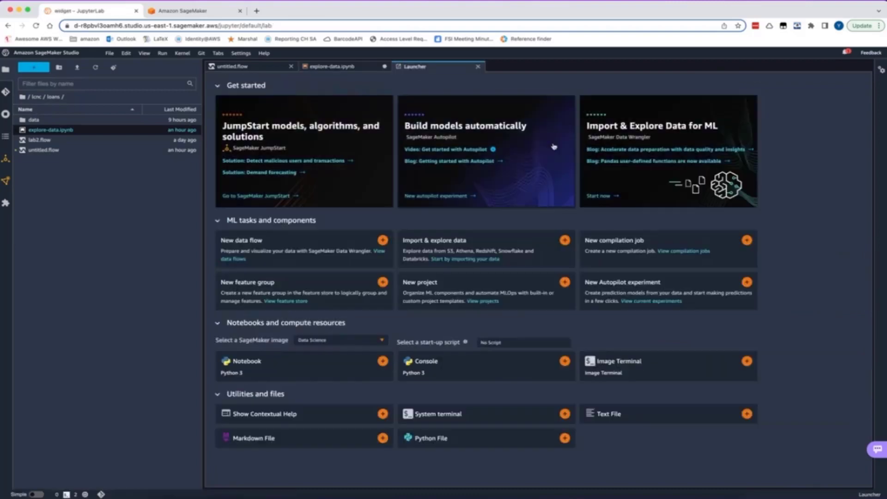
click(639, 286)
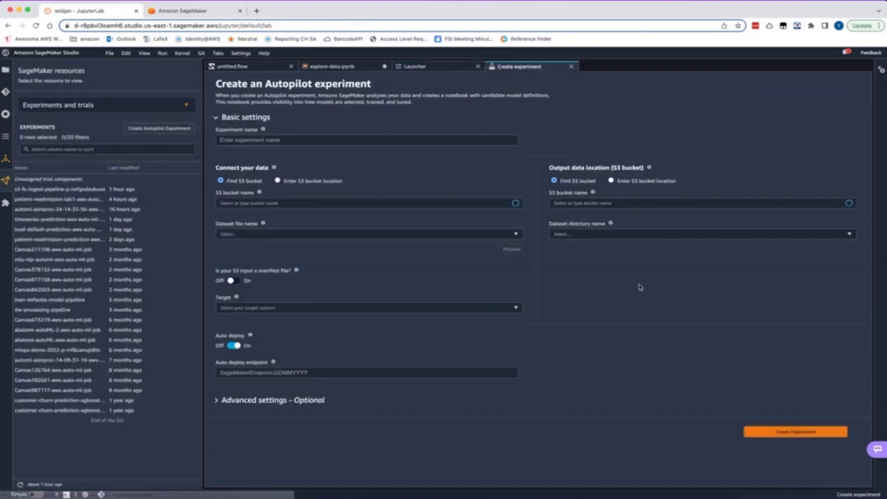
click(370, 141)
text(lo)
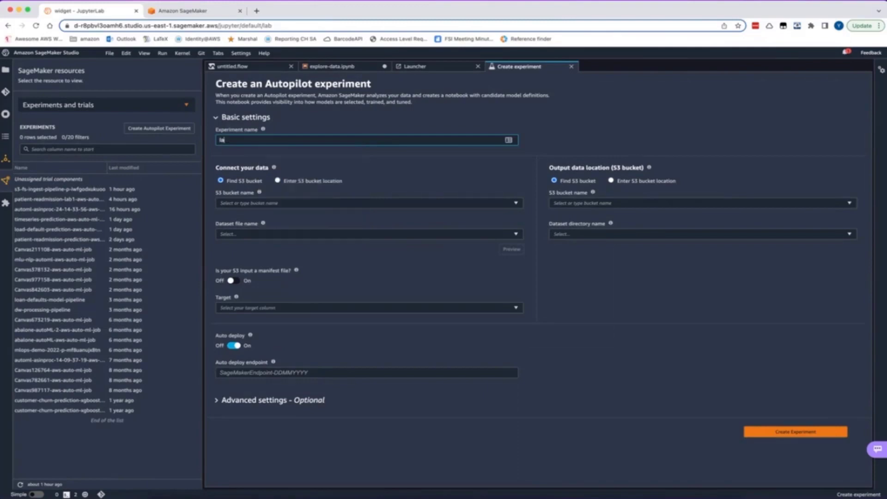
text(ans-prediction)
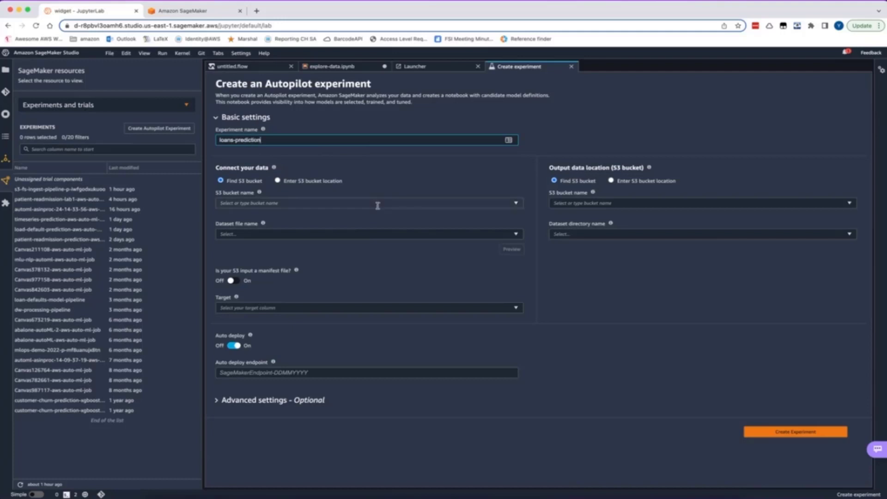
Set the input data to a manually entered S3 location, using the loan-default/loan-defaults-transform/ folder address copied from the explore-data.ipynb listing command
click(278, 182)
click(312, 198)
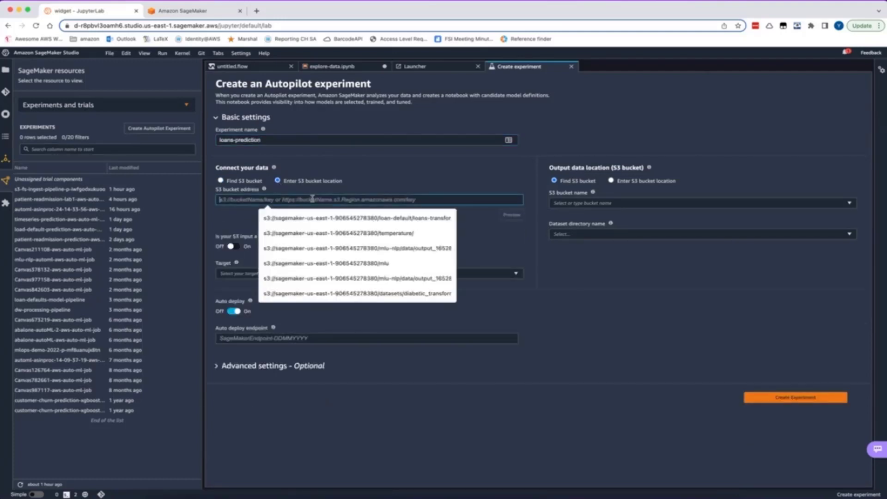
click(186, 10)
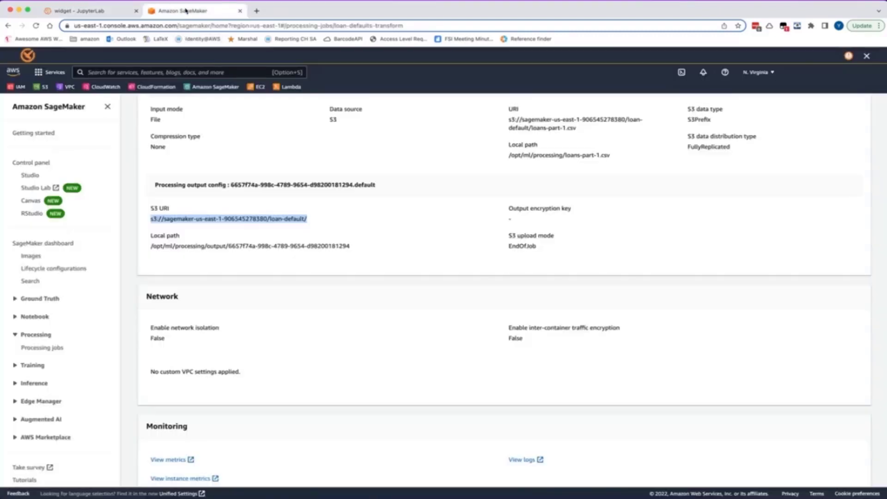
click(106, 11)
click(333, 66)
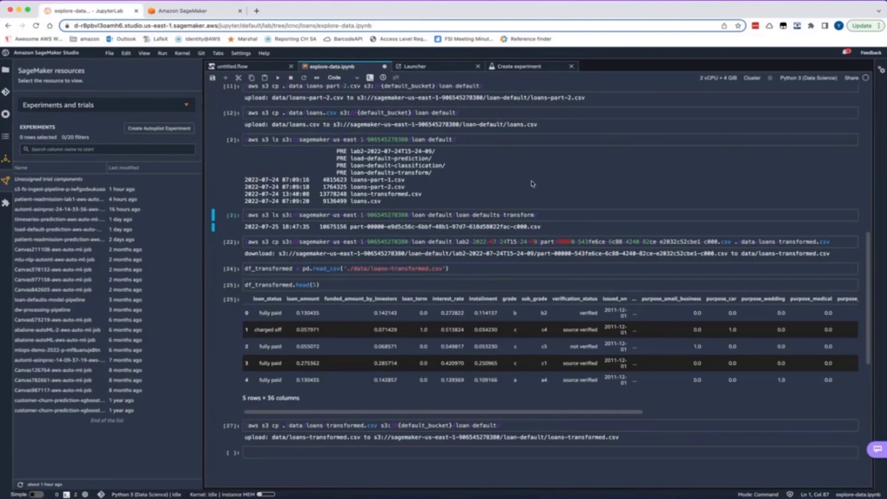
drag(542, 215, 281, 214)
key(super+c)
click(198, 14)
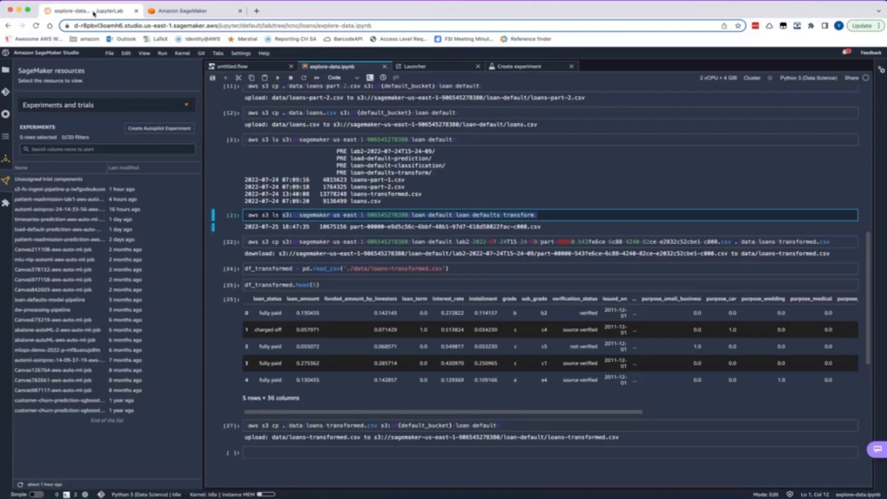
click(92, 11)
click(510, 67)
click(301, 199)
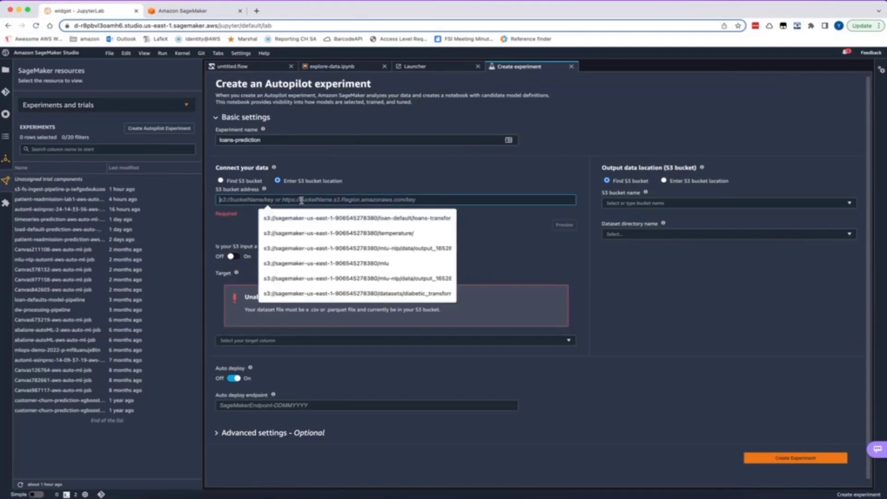
key(super+v)
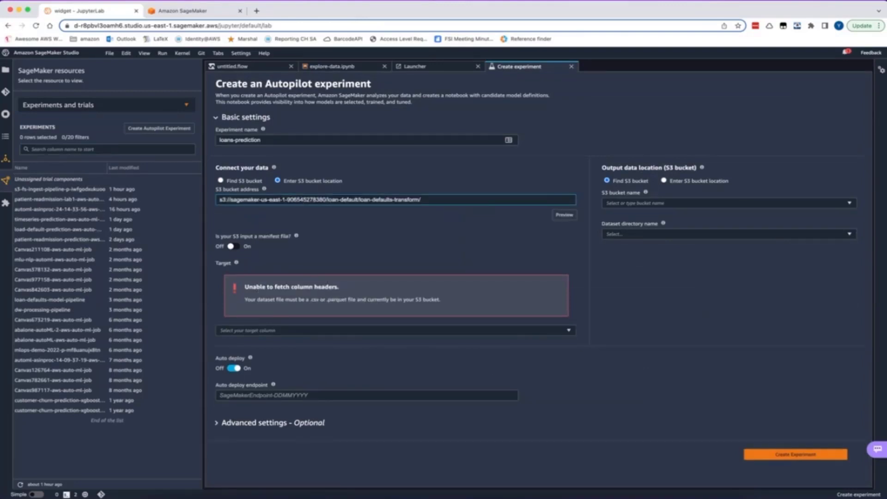
Copy the part-00000 CSV file name from the notebook's listing output and append it to the experiment's input S3 address
click(340, 67)
drag(541, 226, 352, 229)
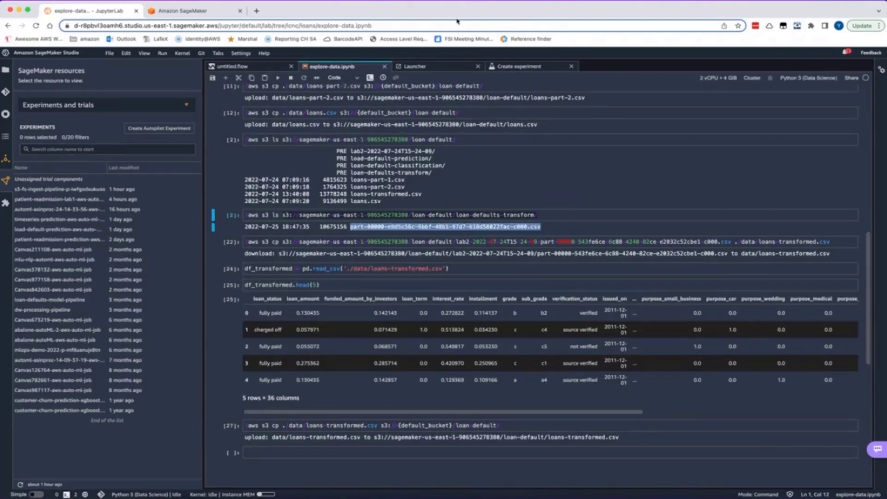
click(519, 70)
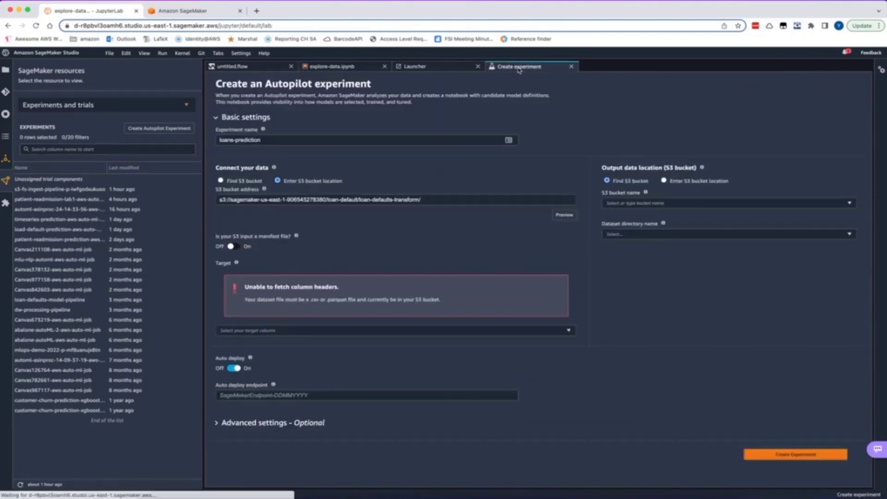
click(449, 200)
key(super+v)
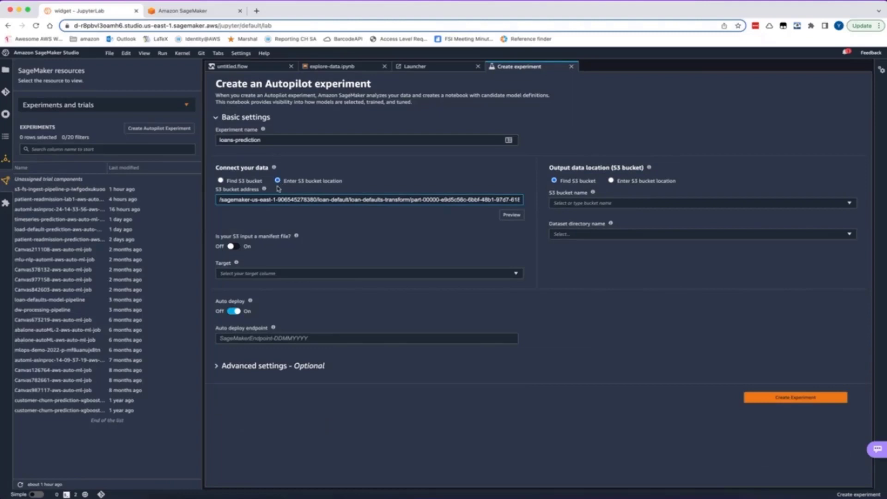
Choose loan_status as the target column and turn off auto deploy
click(245, 274)
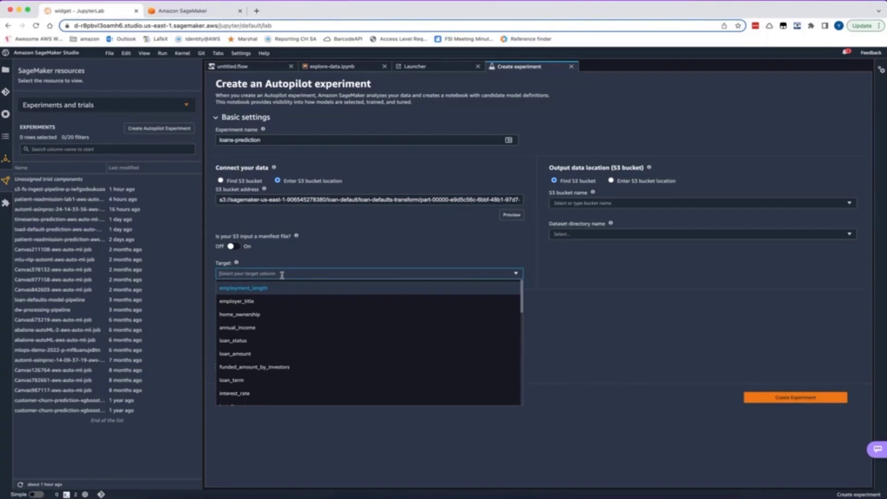
scroll(283, 332, down, 8)
scroll(282, 331, up, 8)
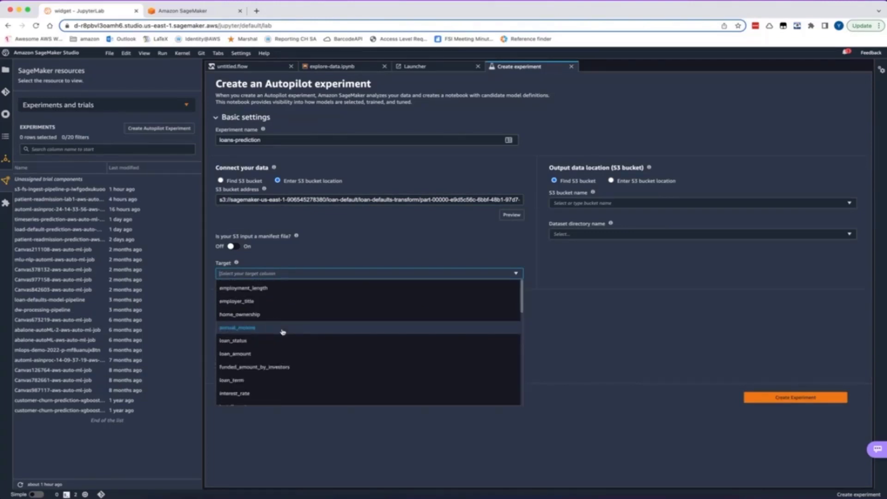
click(282, 340)
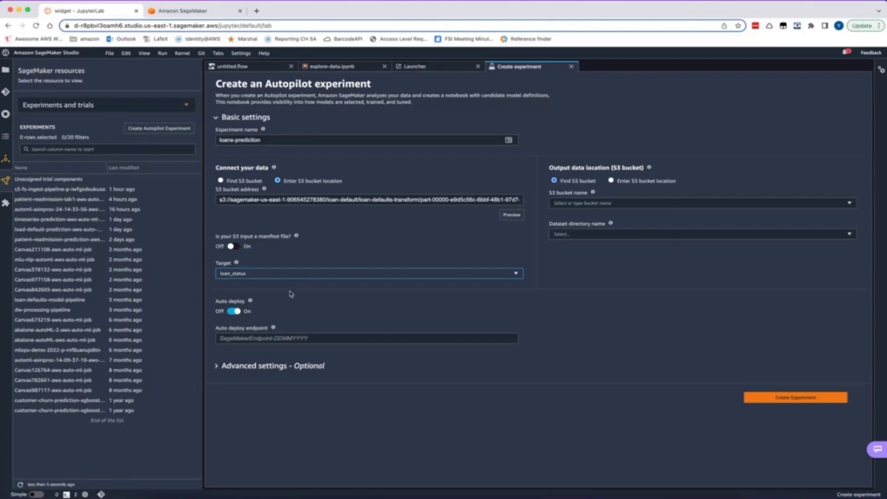
click(236, 312)
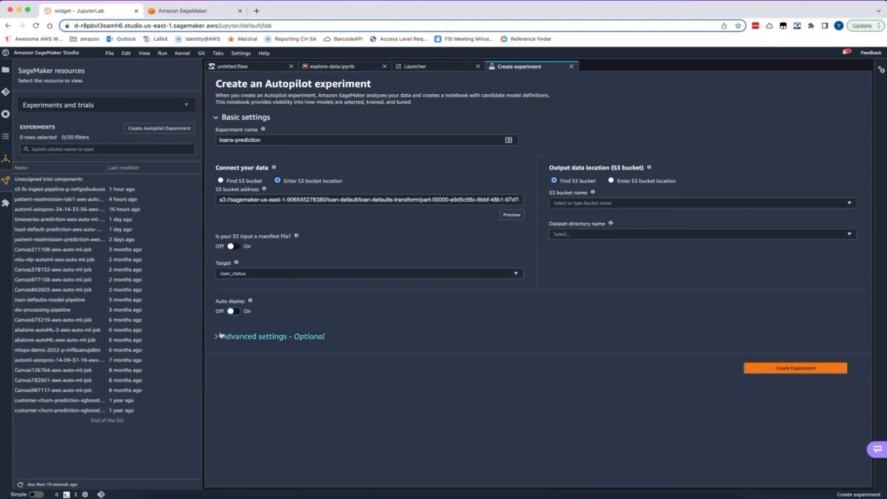
Examine the optional advanced settings for the machine learning problem type, complete experiment run, runtime limits and encryption
click(222, 337)
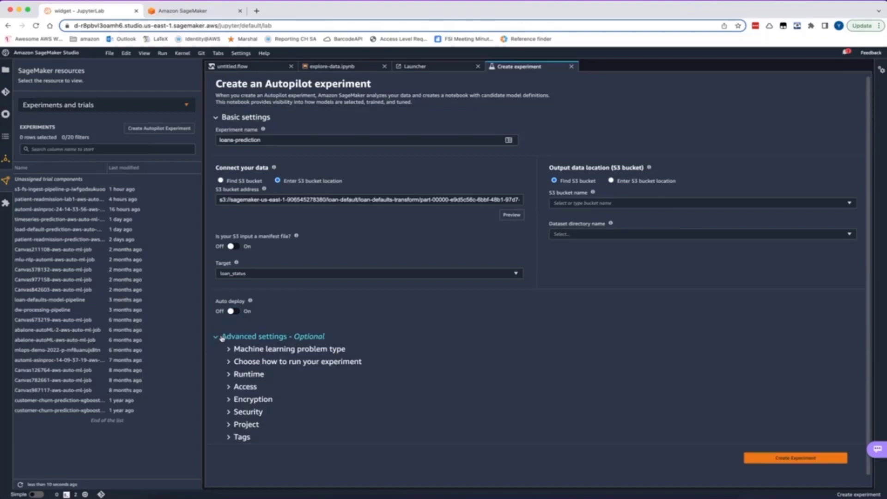
click(265, 350)
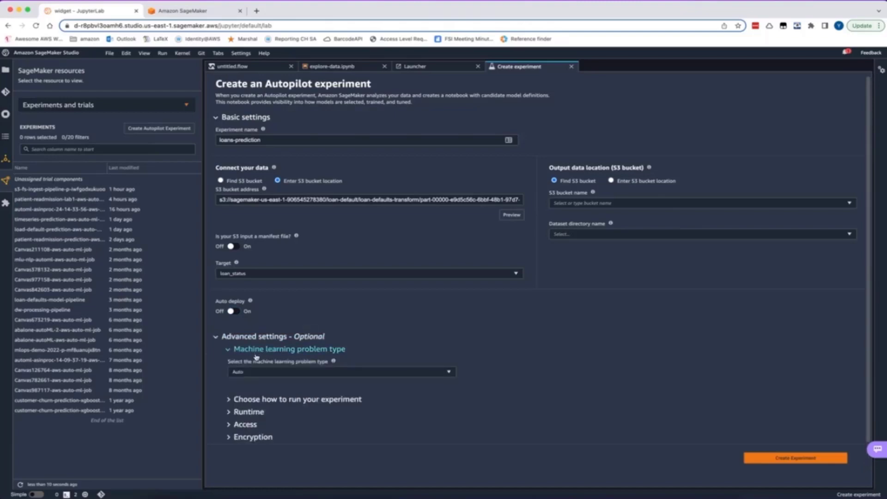
click(256, 399)
scroll(256, 401, down, 3)
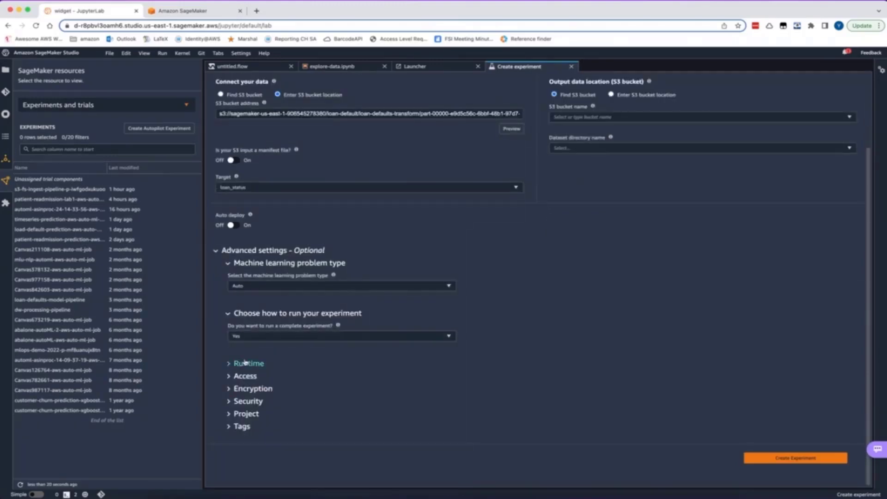
click(245, 363)
scroll(246, 367, down, 5)
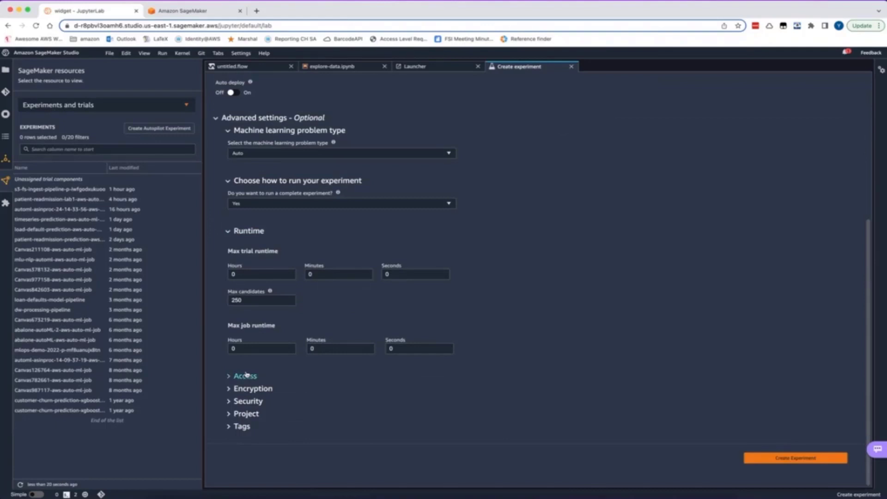
scroll(279, 207, up, 6)
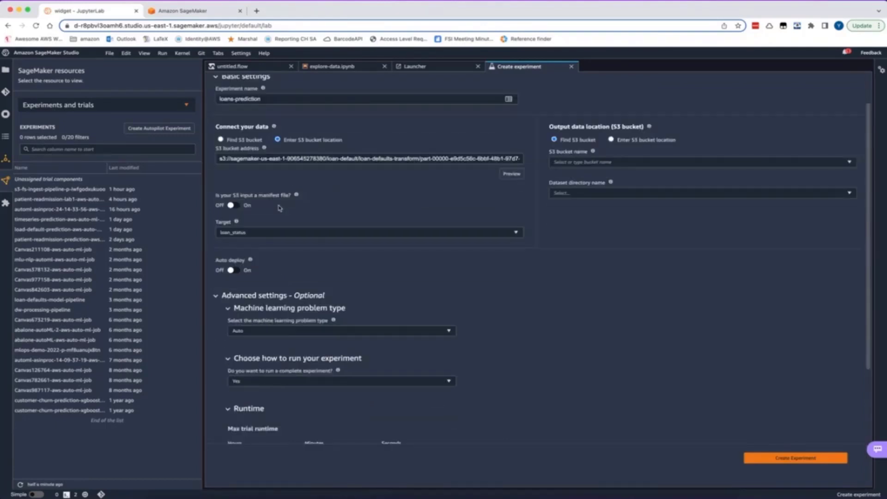
scroll(280, 207, down, 2)
scroll(275, 323, down, 2)
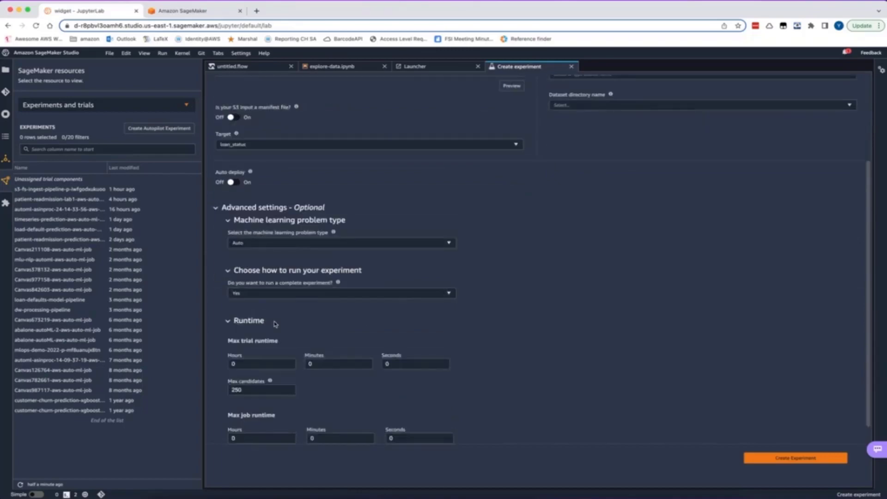
scroll(275, 323, down, 3)
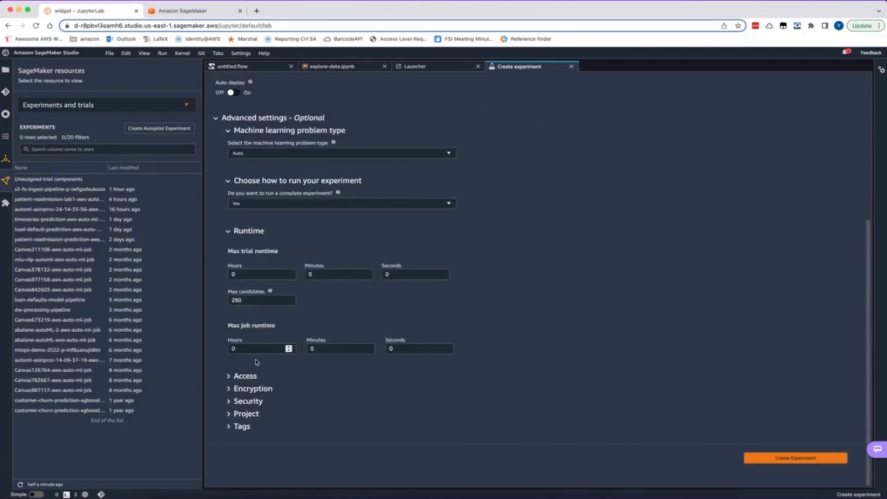
click(248, 389)
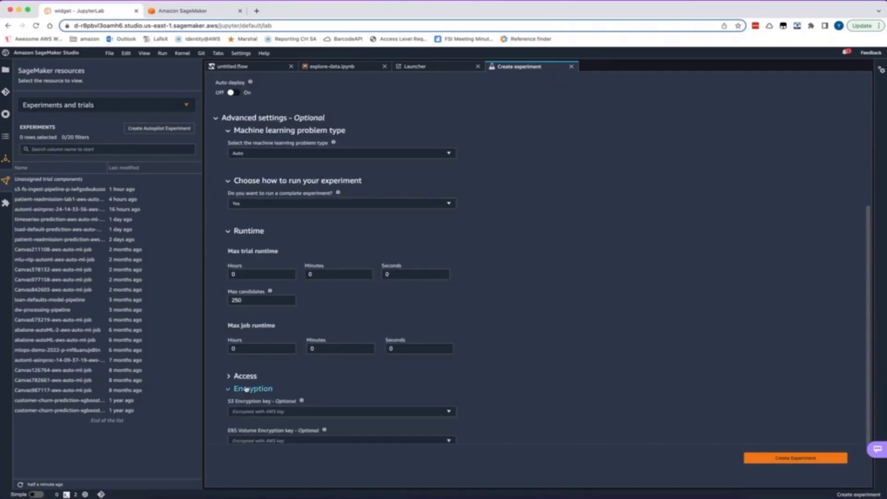
scroll(257, 380, down, 2)
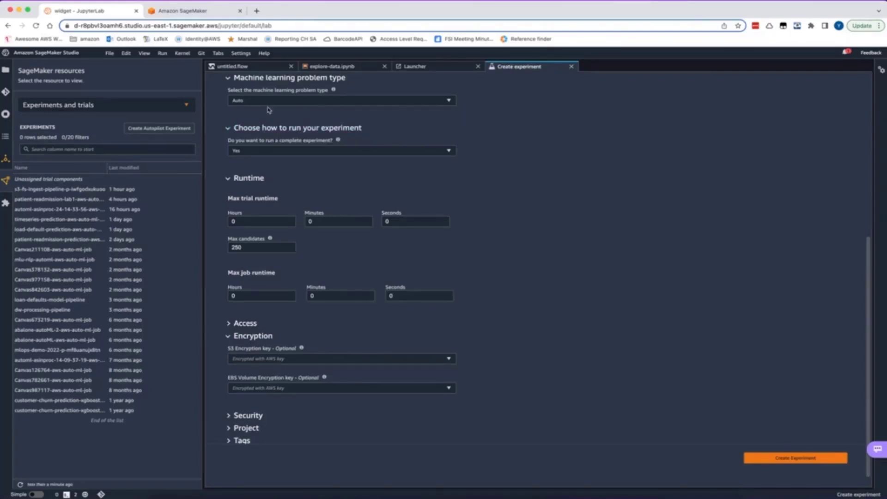
scroll(530, 221, up, 10)
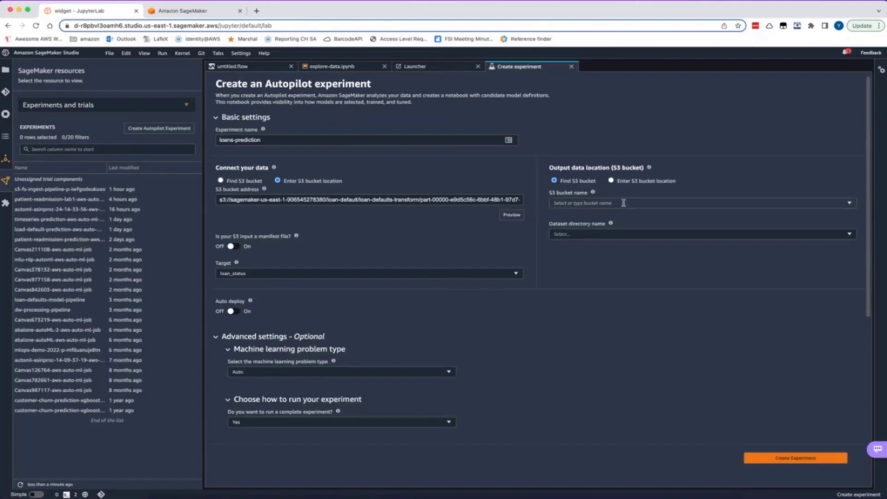
Copy the leading part of the experiment's input S3 address, up to and including the loan-default folder name
click(365, 200)
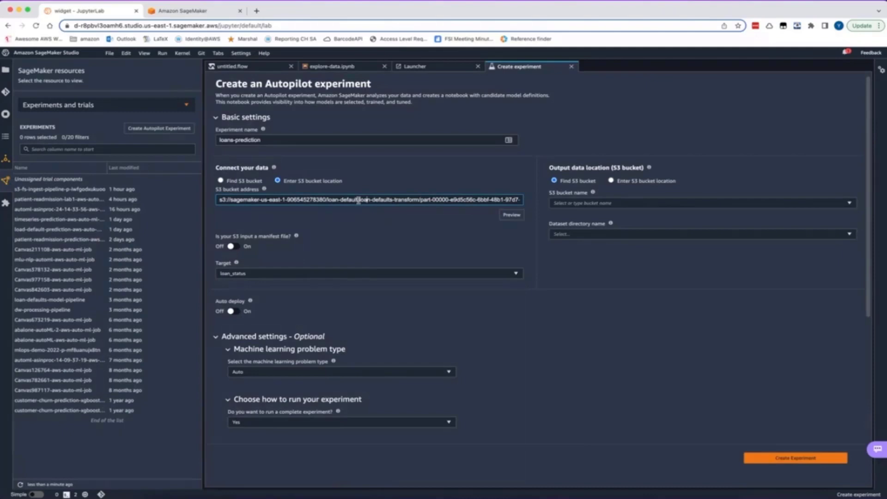
drag(356, 199, 144, 199)
key(super+c)
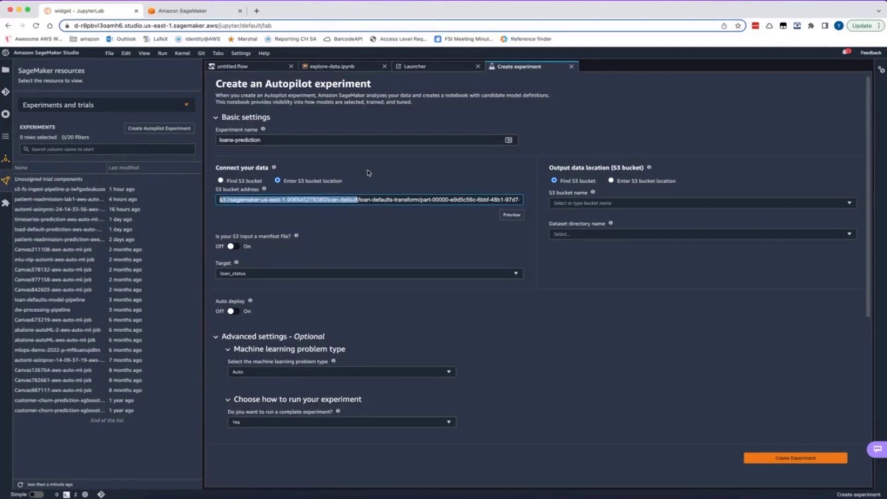
click(650, 203)
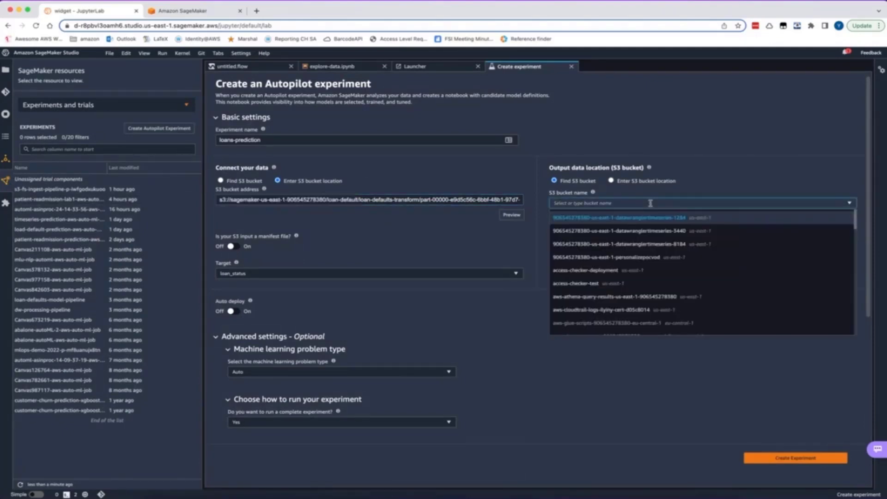
key(super+v)
text(/)
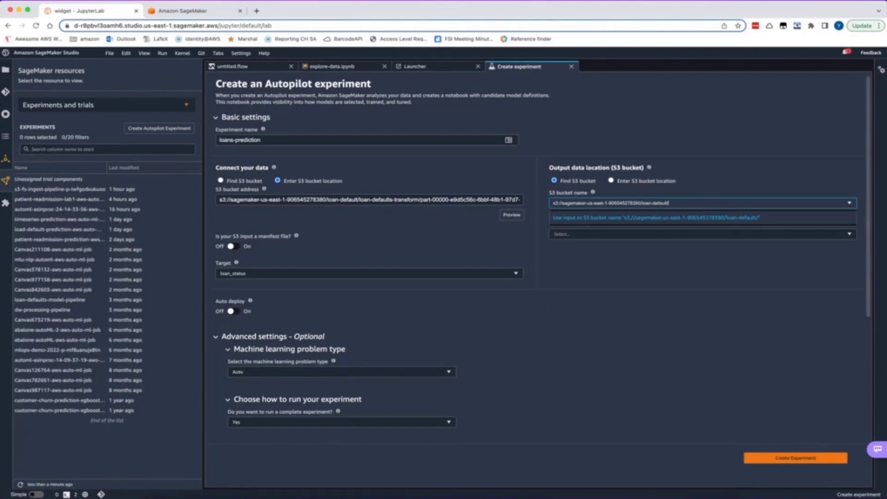
text(autop)
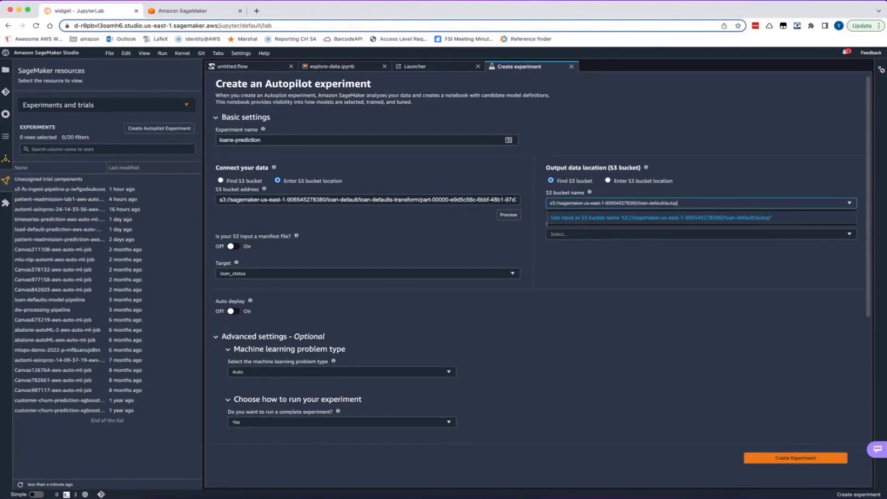
text(ilot-loans)
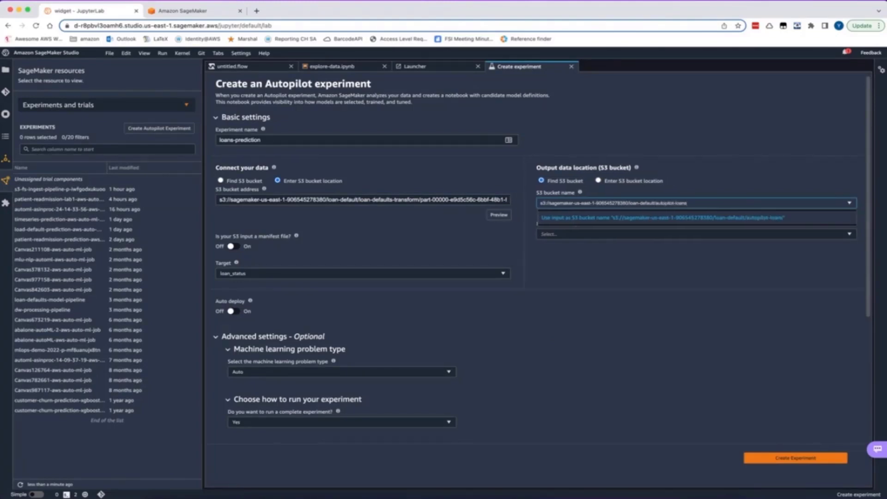
click(720, 201)
click(701, 203)
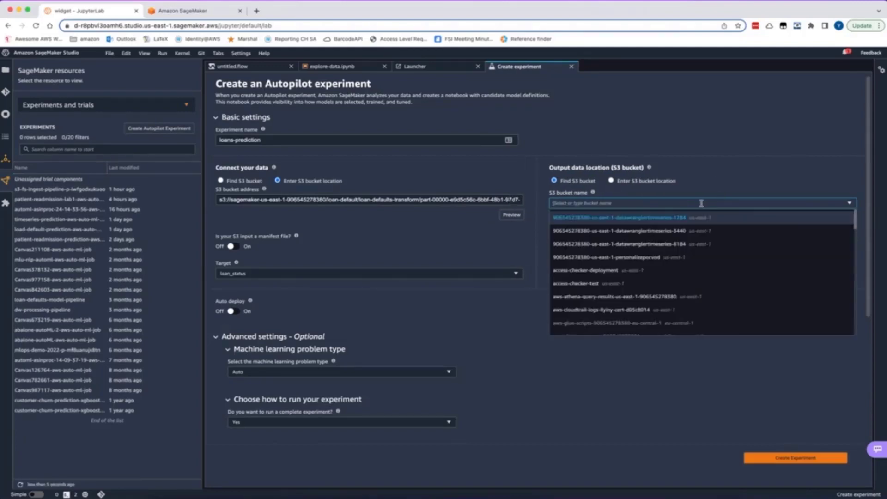
Set the output to a manually entered S3 location, the copied loan-default address plus /autopilot-loans, and create the experiment
click(631, 181)
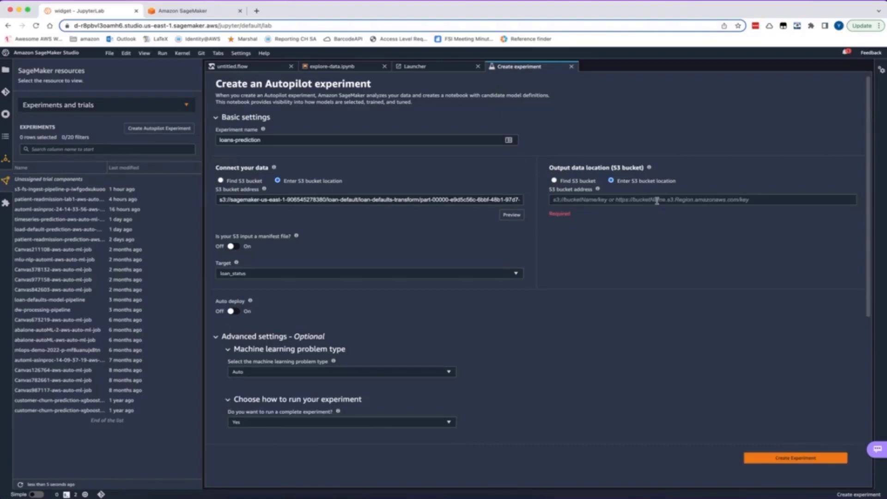
click(758, 199)
key(super+v)
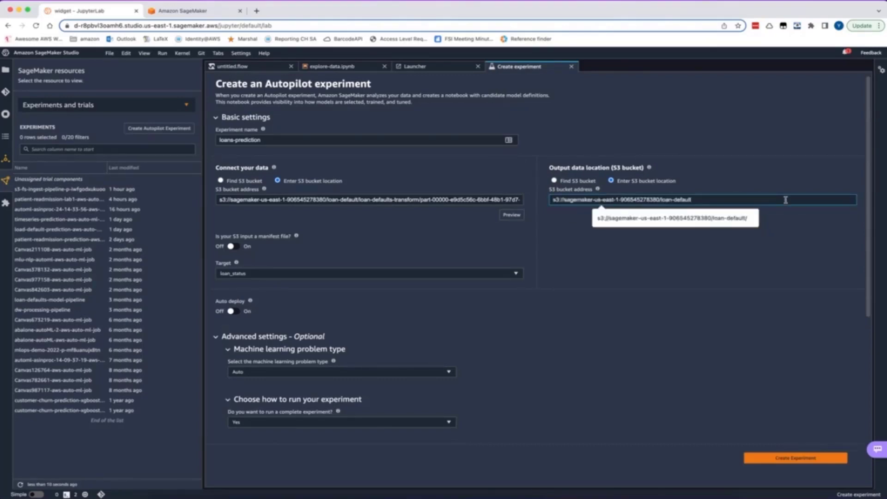
text(/auto)
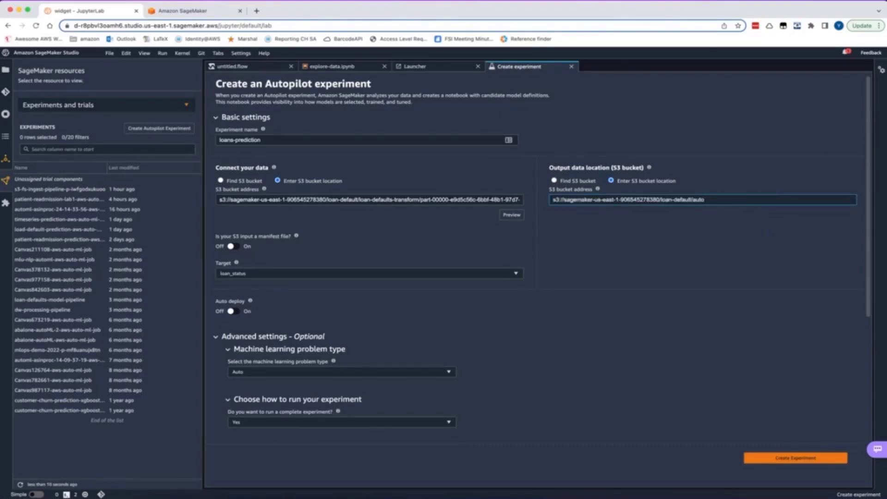
text(pilot-loans)
click(779, 462)
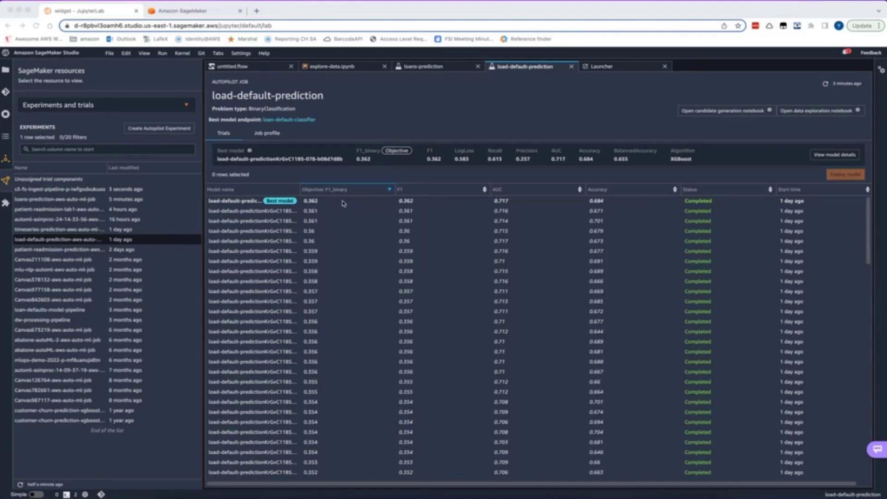
Open the best model's details for load-default-prediction and examine its feature importance, metrics and hyperparameters
click(828, 157)
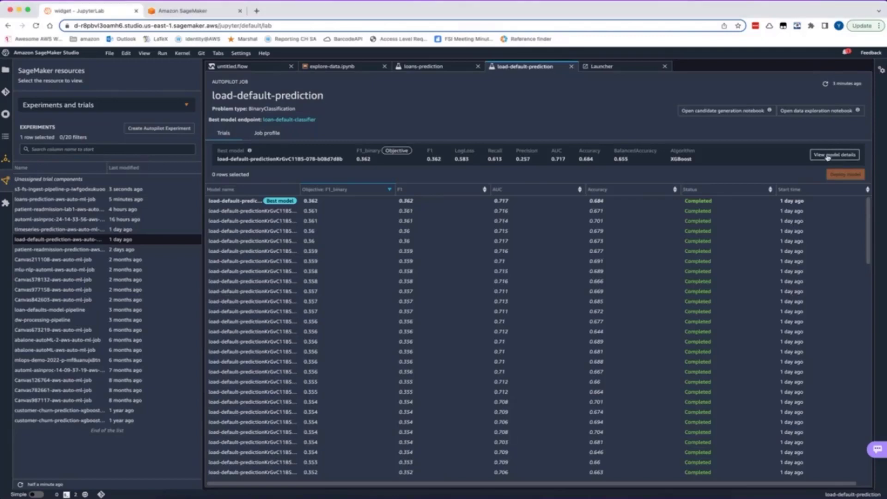
click(827, 155)
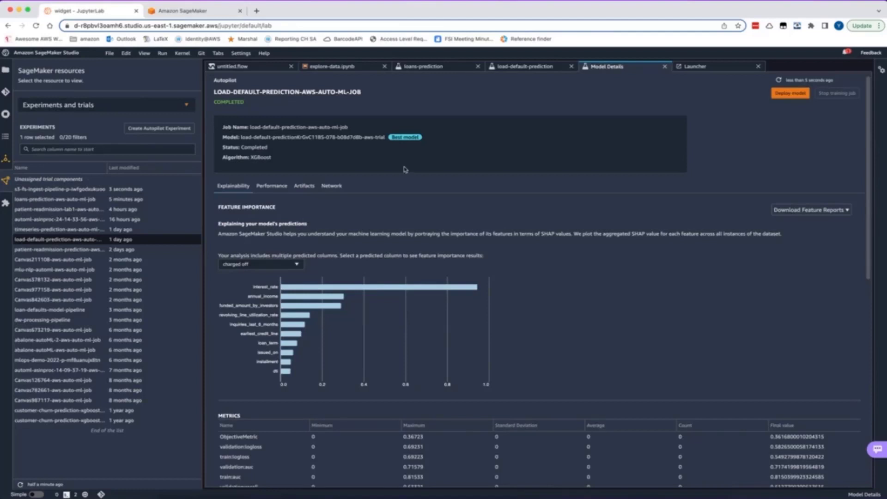
mouse_move(284, 290)
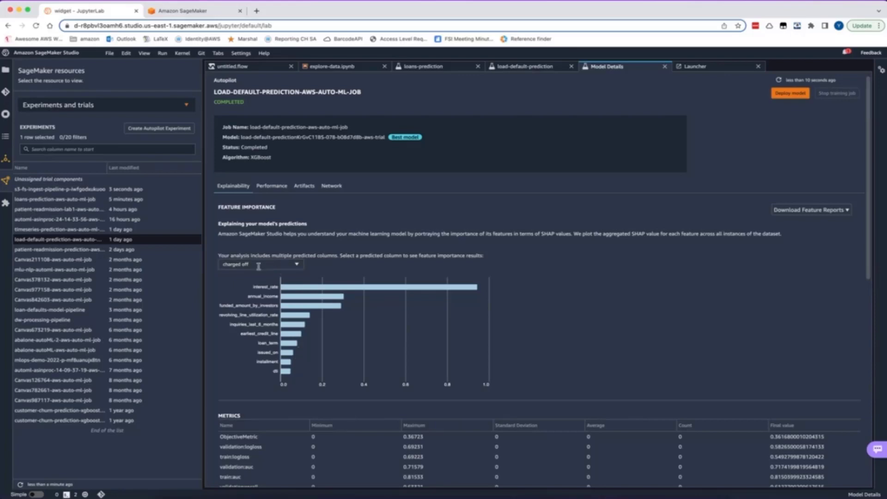
scroll(314, 375, down, 2)
scroll(315, 375, down, 4)
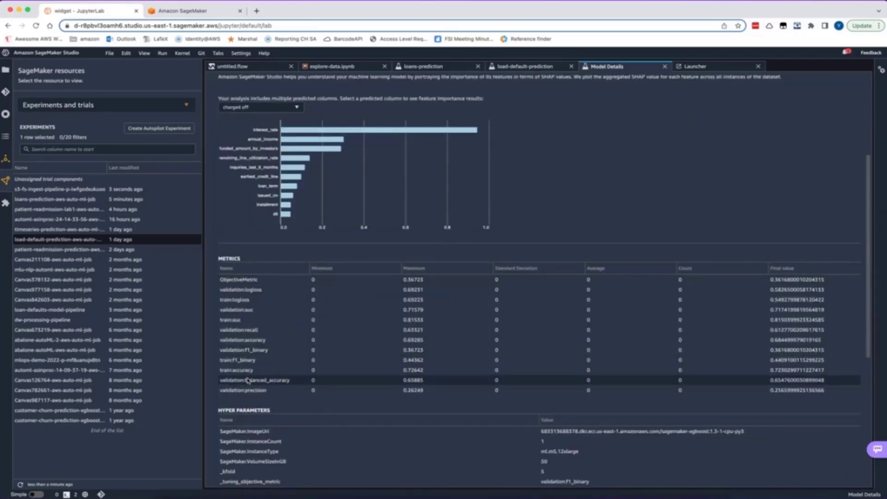
scroll(248, 381, down, 8)
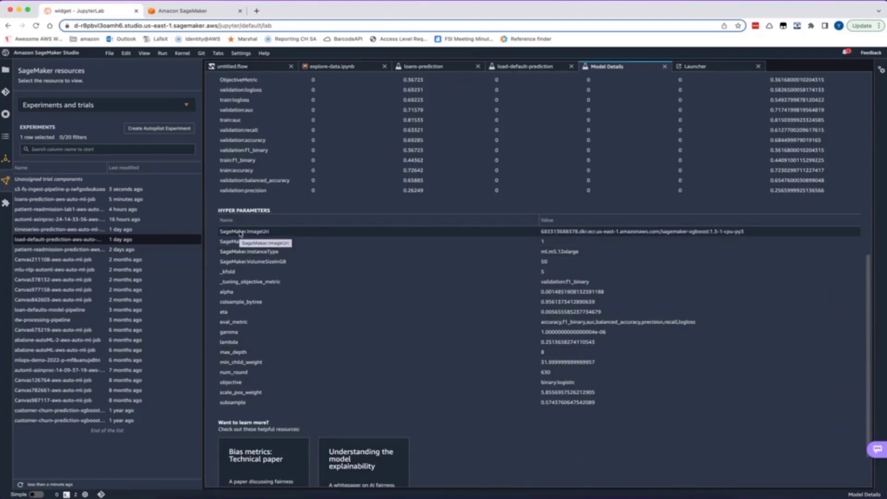
scroll(240, 234, up, 14)
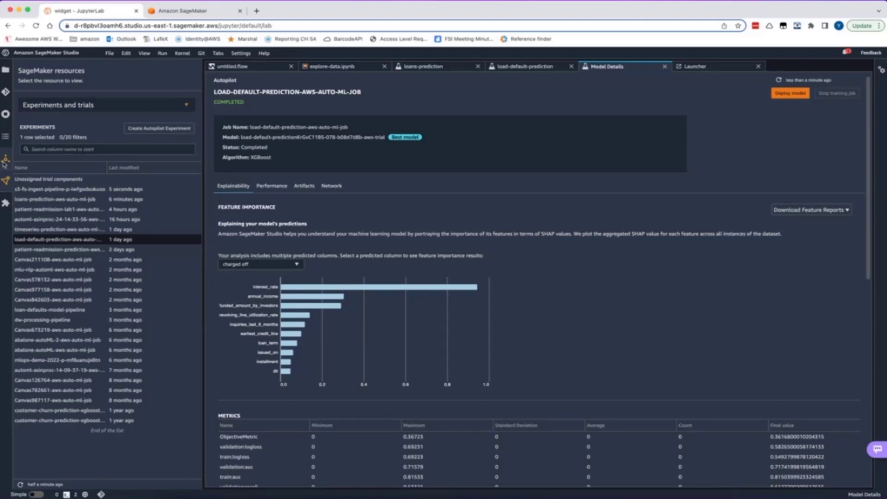
List the deployed endpoints in the SageMaker resources and close the model details page
click(61, 107)
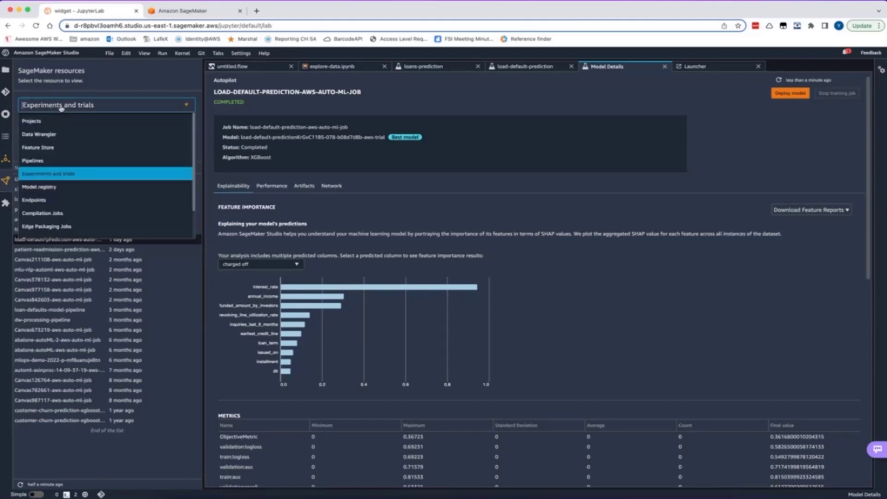
click(60, 200)
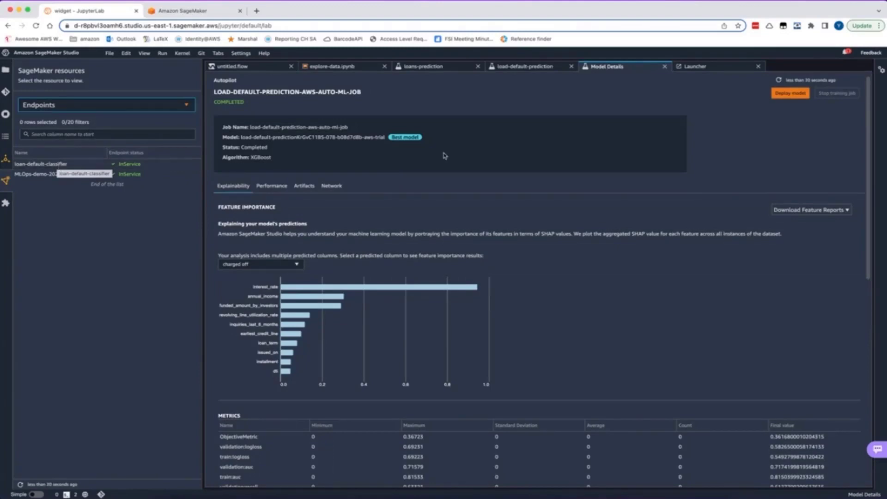
click(664, 66)
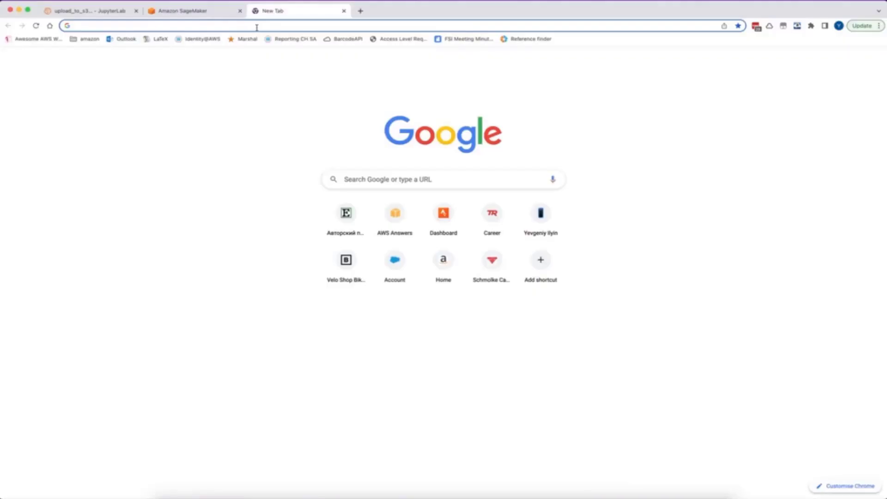
Open the tsfresh "Overview on extracted features" documentation page in the browser and review its list of feature calculators
text(https://tsfresh.readthedocs.io/en/latest/text/list_of_features.html)
key(Return)
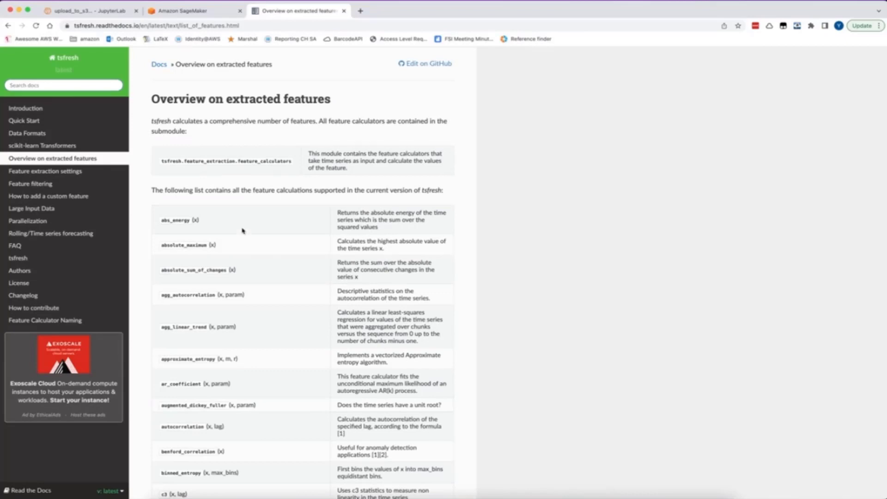
scroll(242, 230, down, 3)
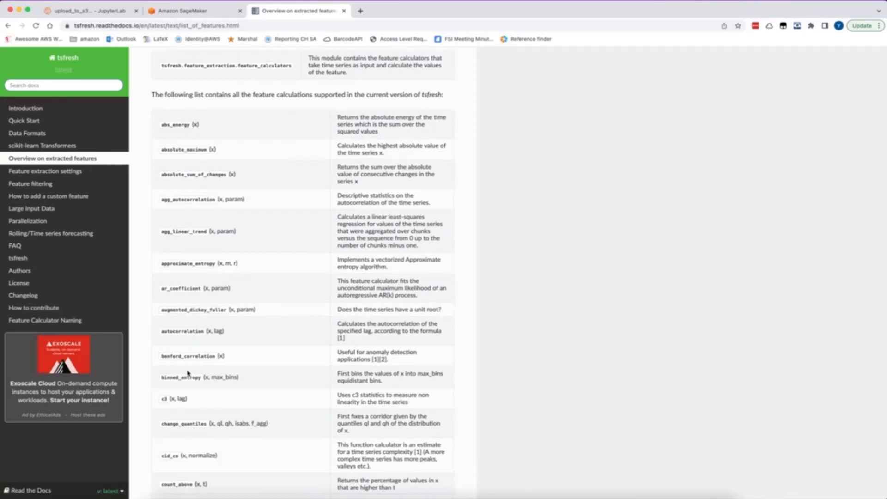
scroll(219, 365, down, 15)
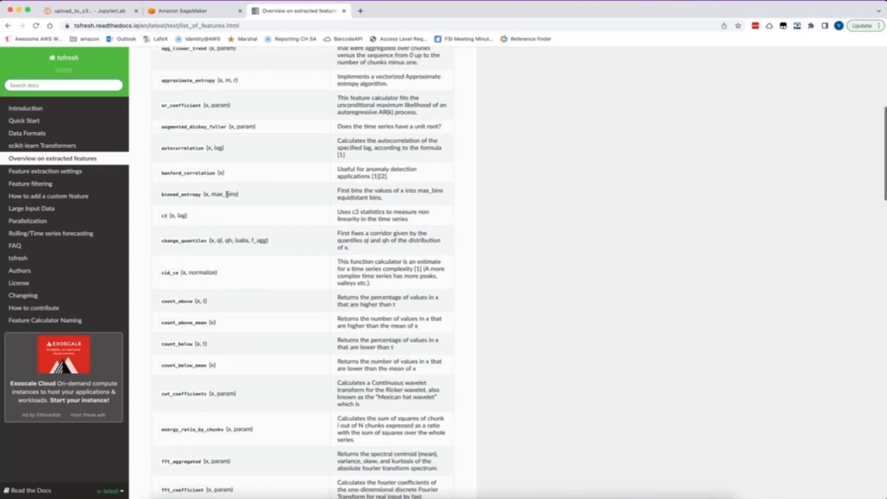
scroll(227, 194, down, 20)
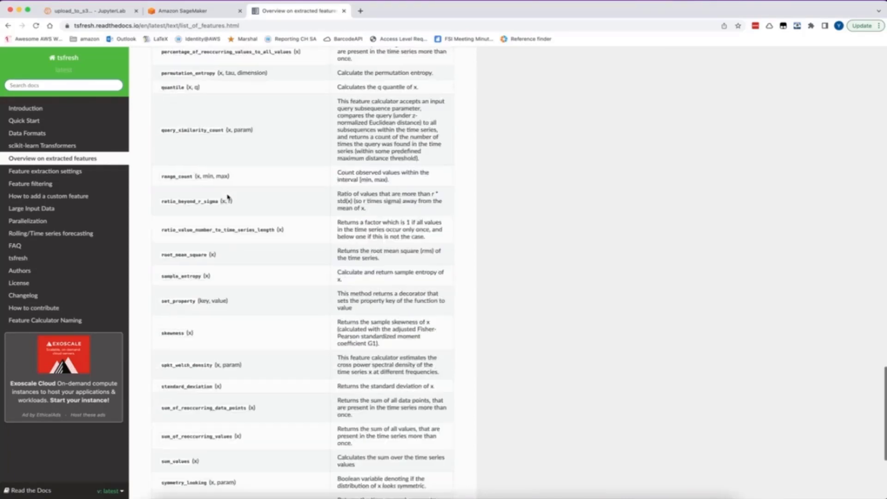
scroll(226, 197, down, 2)
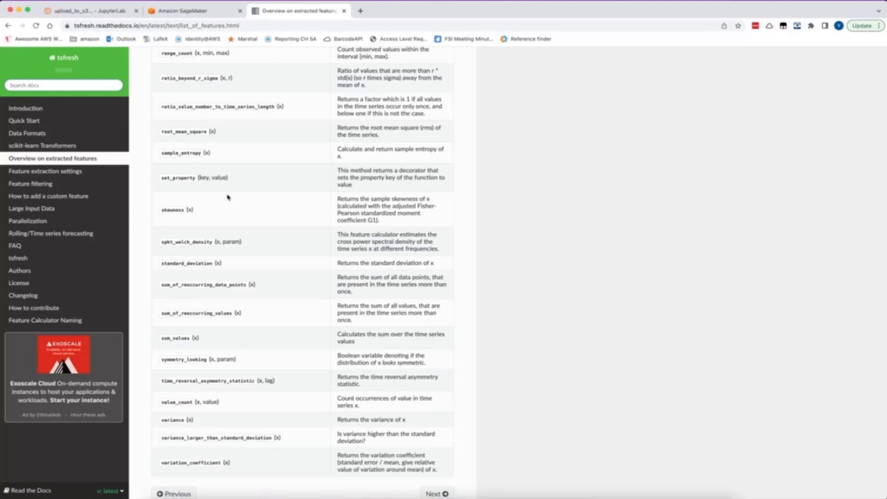
Switch to the workshop guide and open the Cross-Industry Lab's SageMaker Data Wrangler & SageMaker Autopilot page
click(195, 13)
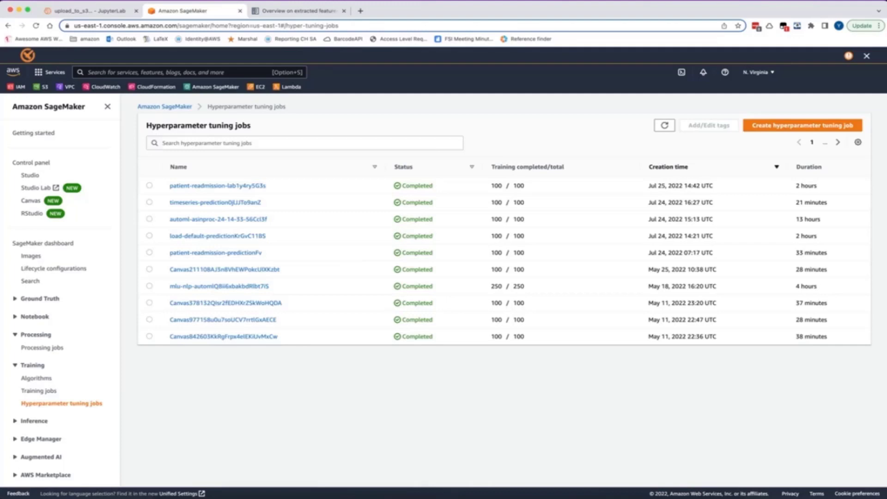
key(ctrl+Up)
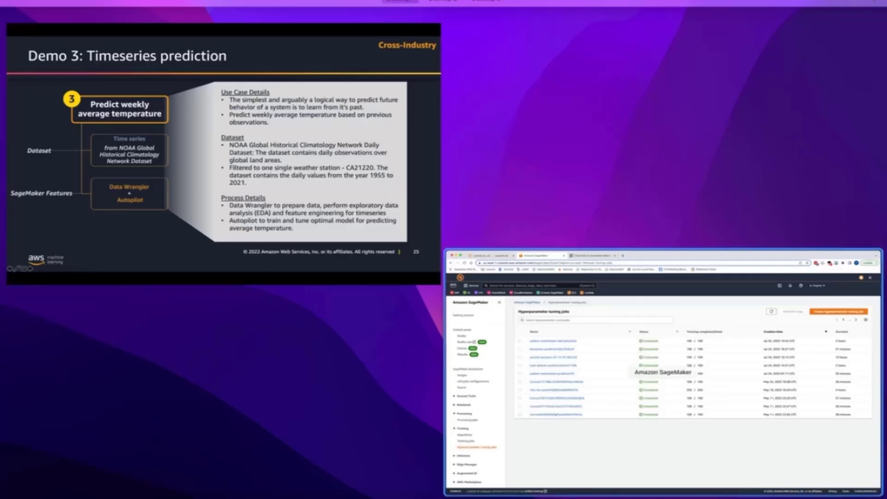
click(614, 331)
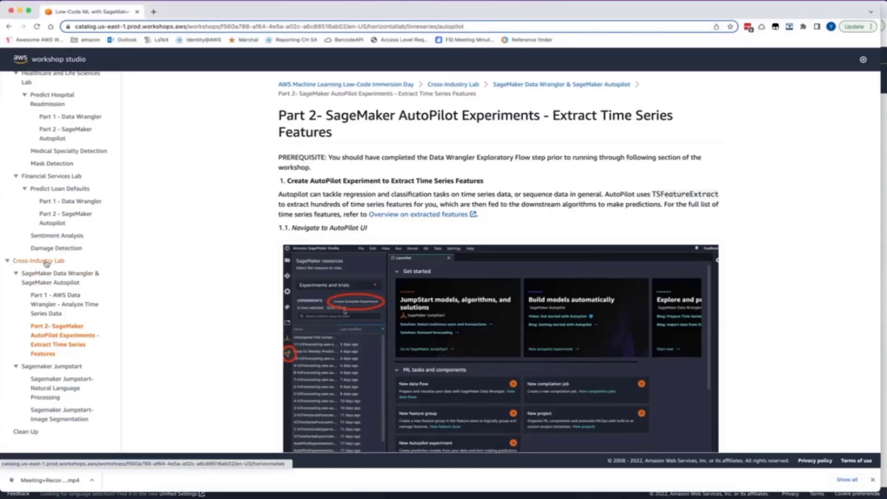
click(50, 276)
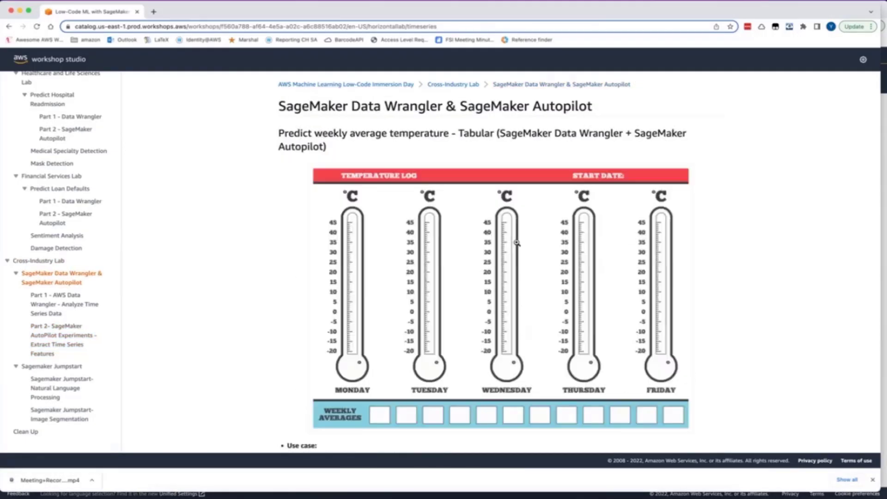
Examine the guide's terminal commands for creating the lcnc folder and downloading and unzipping the time series dataset
scroll(485, 294, down, 20)
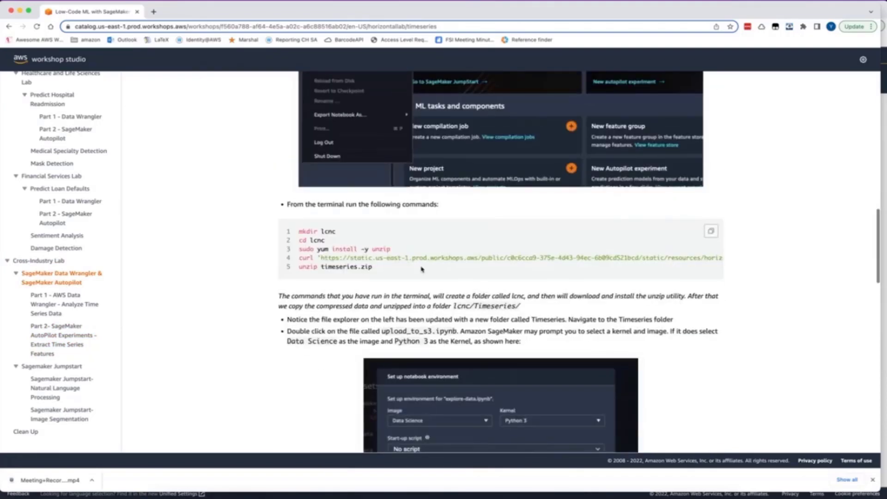
drag(368, 268, 299, 232)
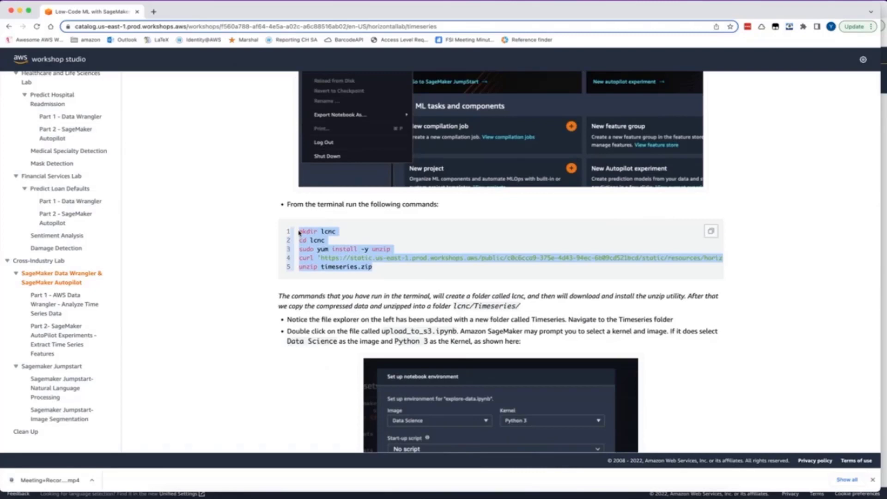
scroll(523, 257, right, 5)
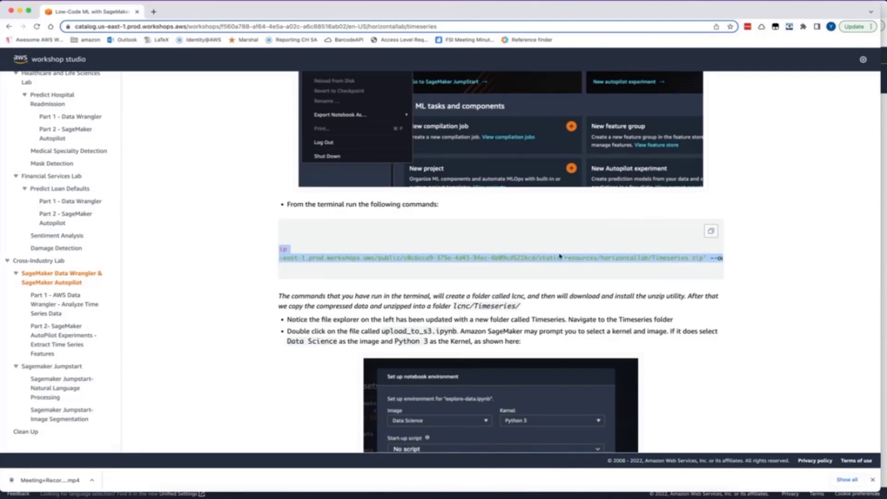
scroll(560, 255, left, 5)
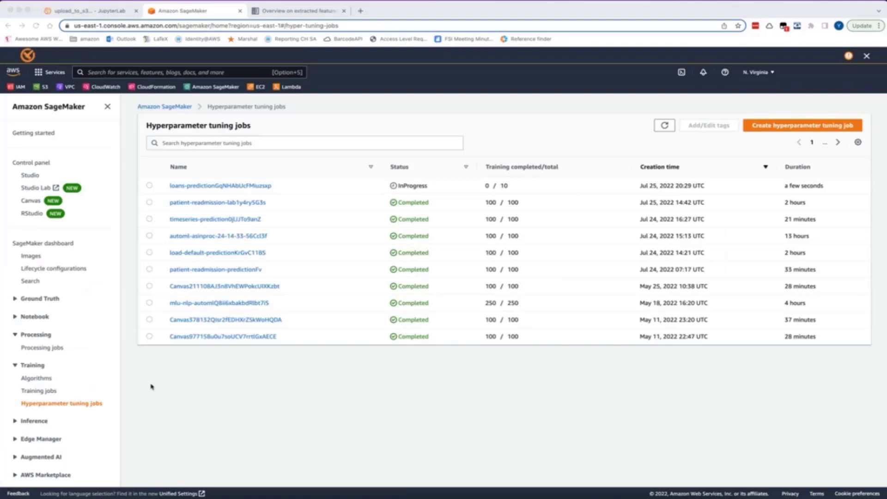
Switch to the upload_to_s3.ipynb notebook in SageMaker Studio and review its cells that upload the NOAA dataset to S3
click(99, 12)
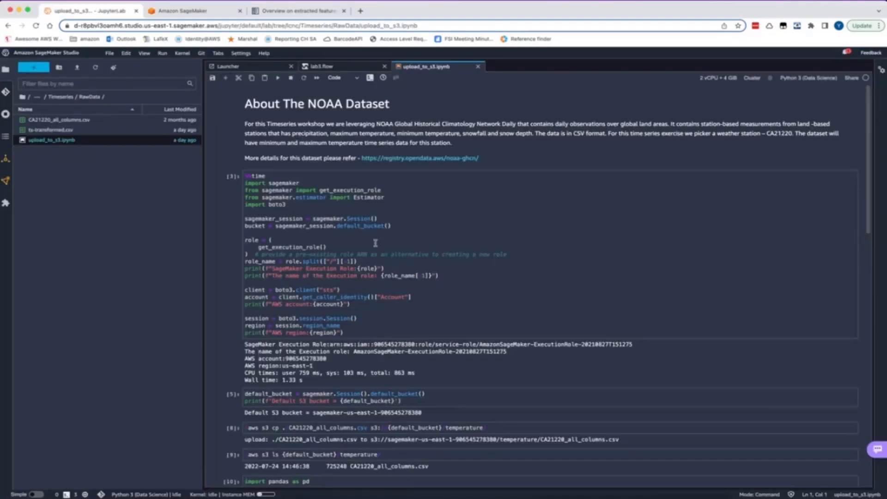
scroll(376, 245, down, 3)
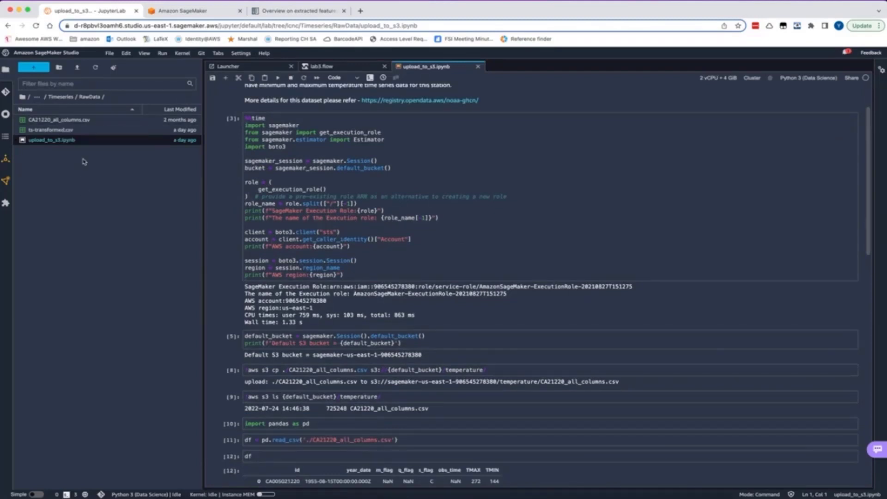
Review the notebook's remaining cells covering the S3 upload, the dataframe preview, and the ts-transformed.csv download and re-upload
scroll(338, 301, down, 1)
scroll(339, 300, down, 5)
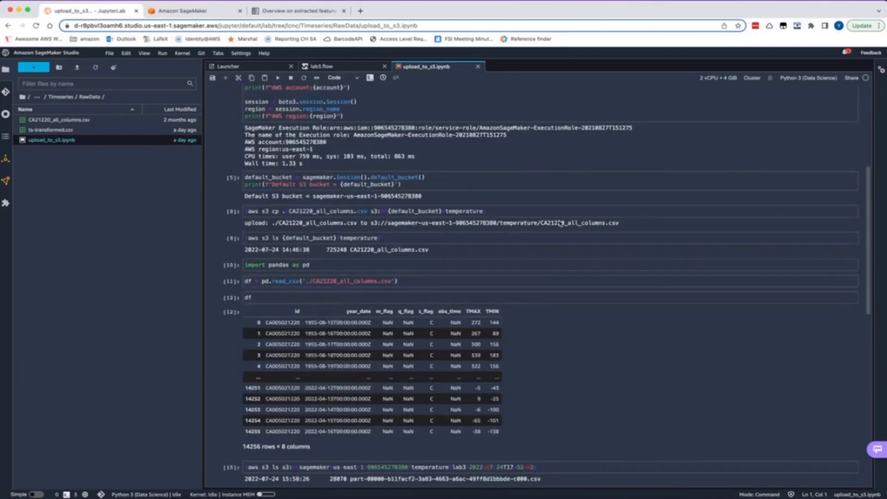
scroll(517, 257, down, 10)
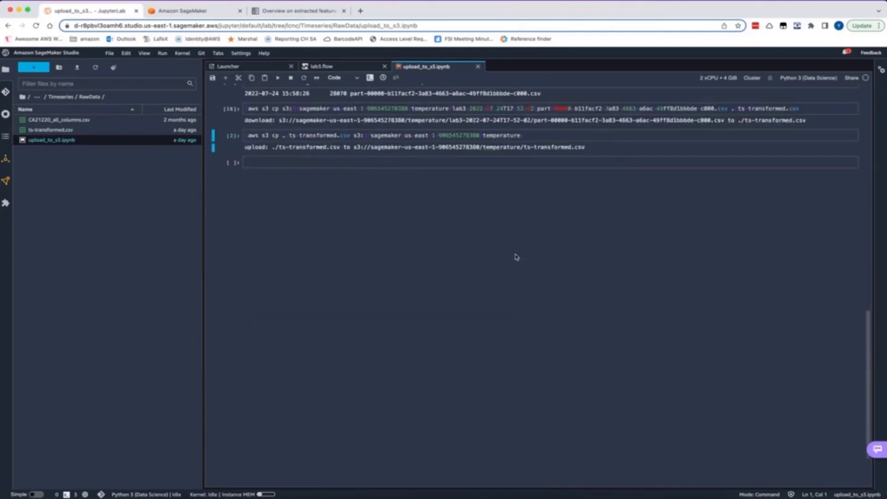
scroll(516, 257, up, 2)
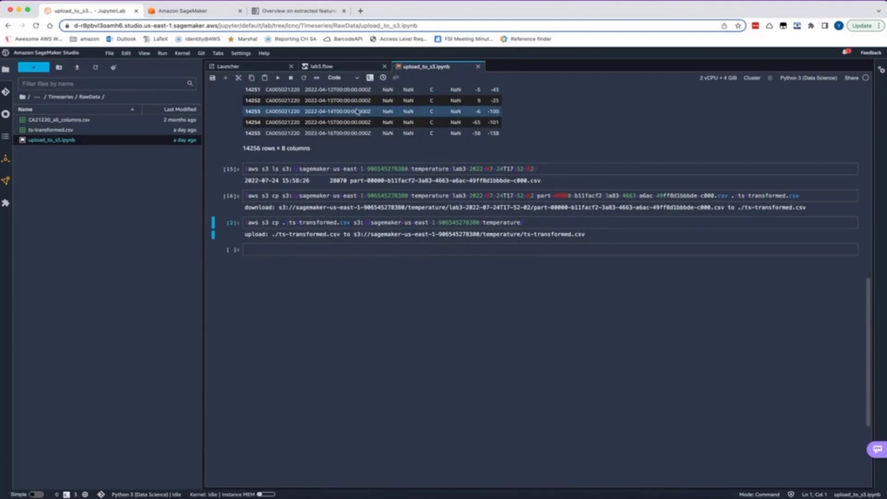
Switch to lab3.flow, return to its data flow graph, and reopen the transform steps of the Steps (16) node
click(335, 68)
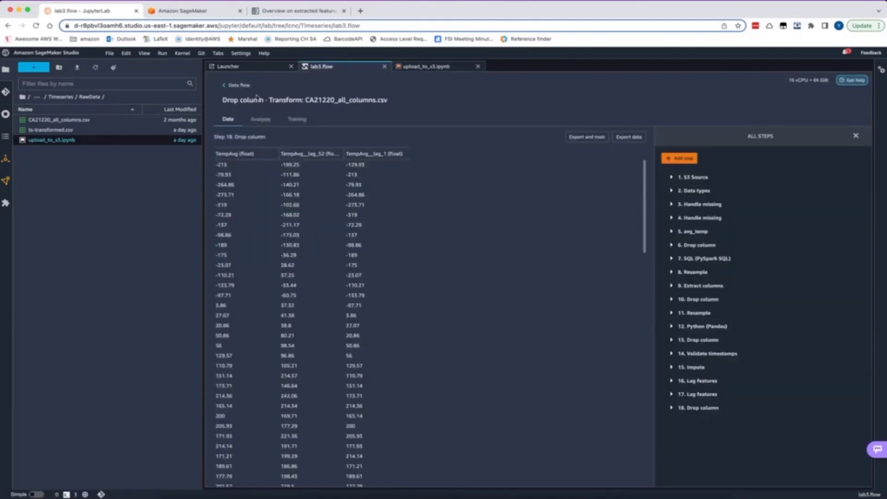
click(235, 85)
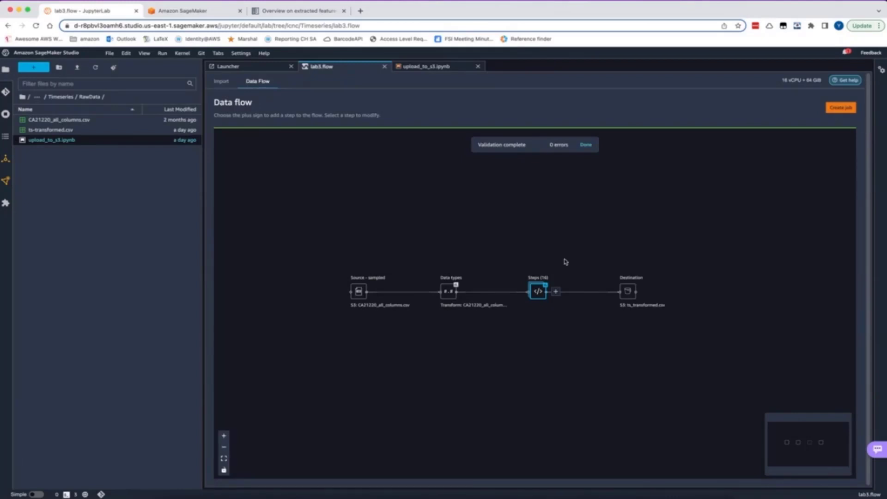
click(557, 292)
click(583, 306)
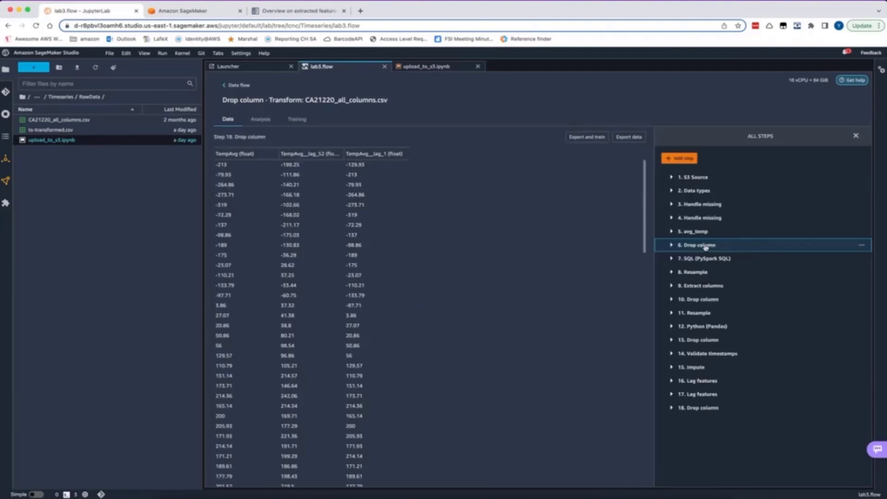
Open the S3 Source step and examine its source settings and all dataset columns through TMIN
click(720, 177)
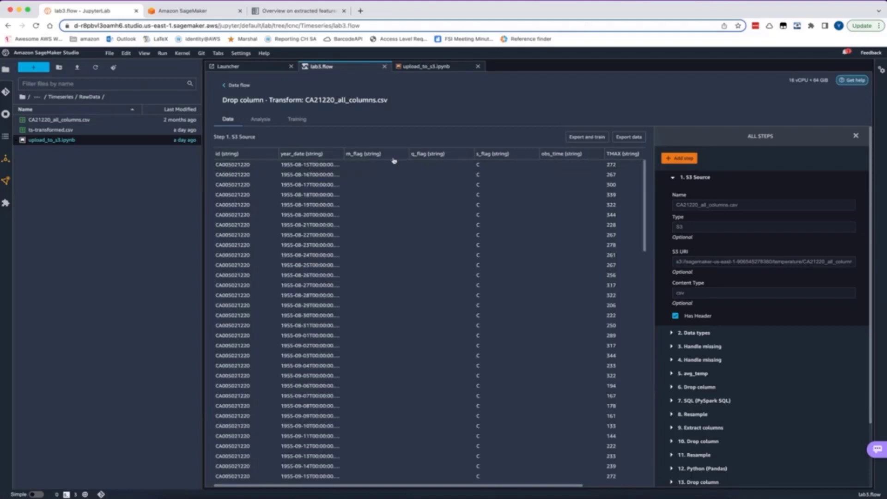
scroll(394, 161, right, 3)
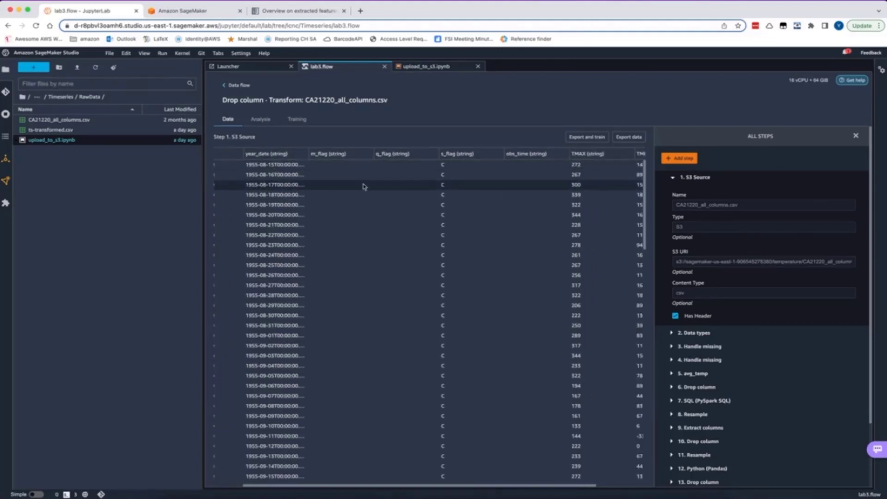
scroll(364, 186, right, 1)
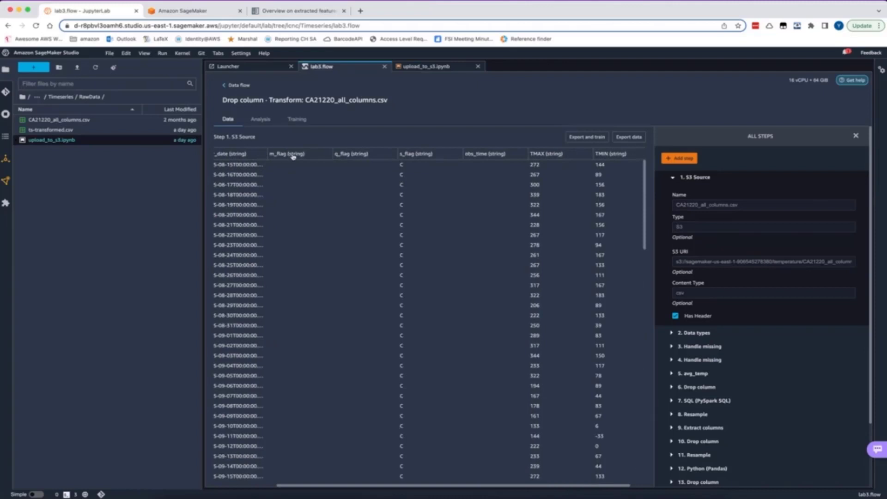
scroll(388, 171, right, 1)
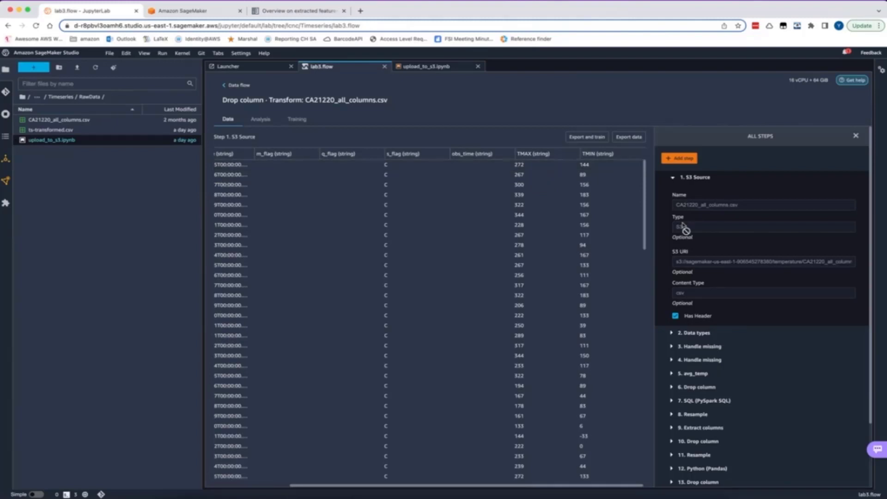
Inspect the column types in the Data types step and the imputation settings of both Handle missing steps
click(672, 333)
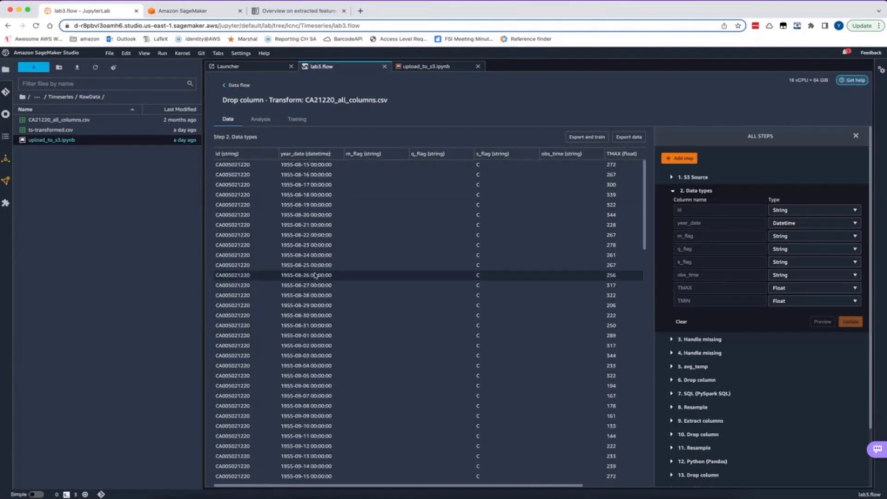
click(702, 339)
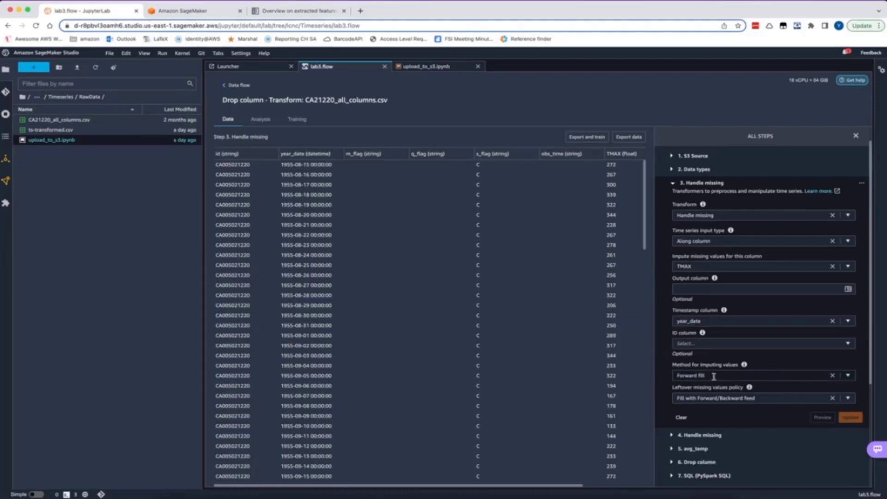
click(683, 437)
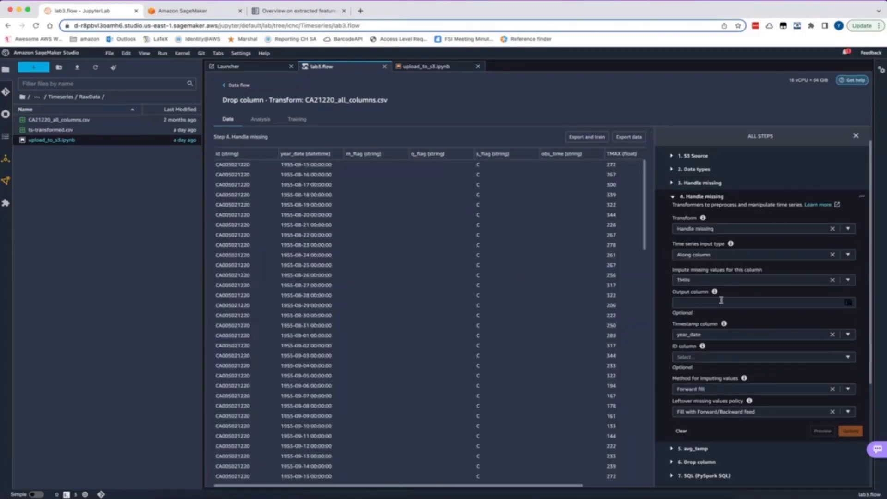
Compare the avg_temp step's Pandas code and TempAvg column with the data after the step 6 Drop column transform
scroll(714, 383, down, 3)
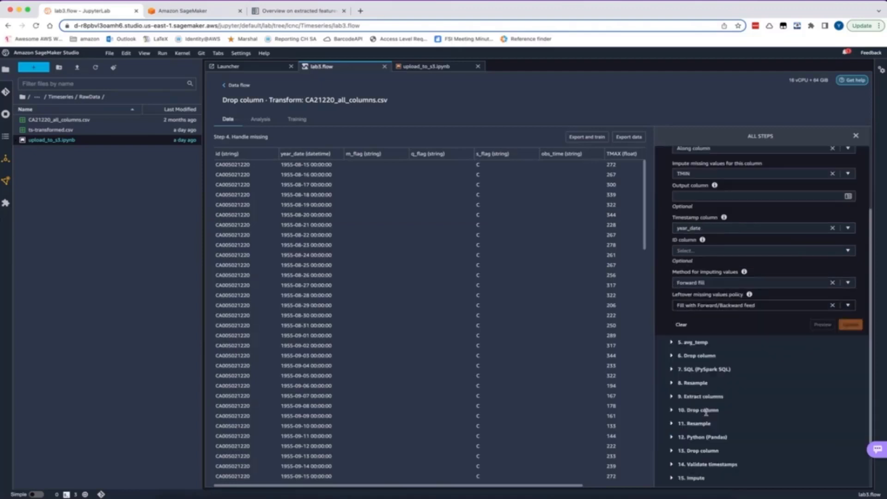
click(696, 331)
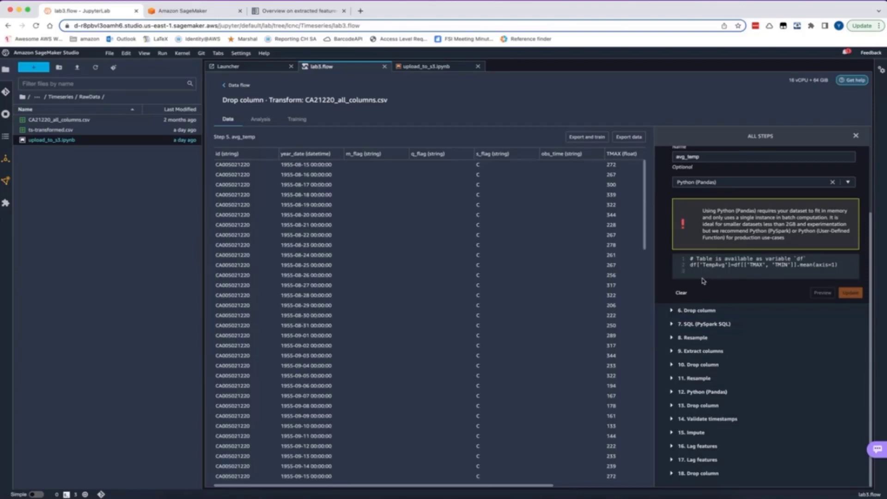
scroll(531, 239, right, 5)
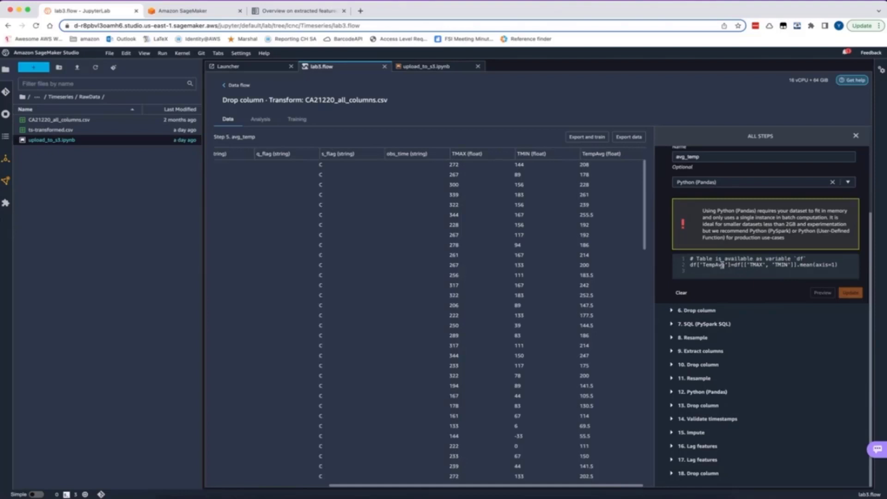
click(693, 313)
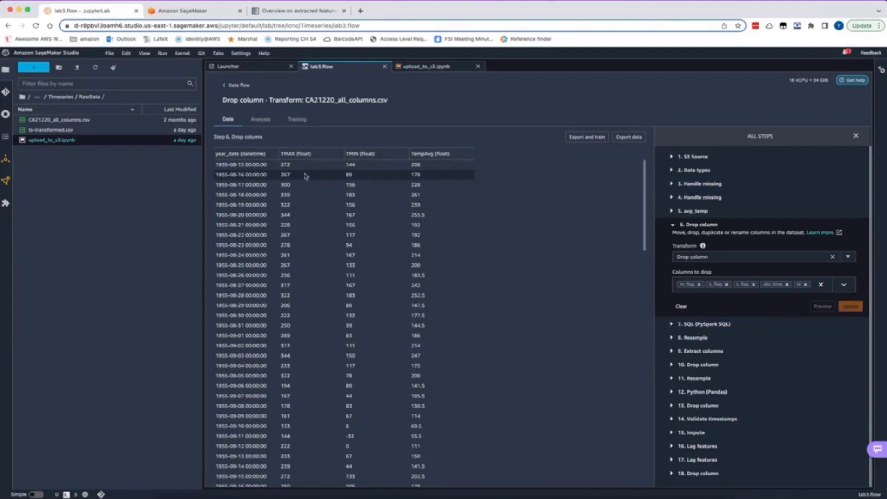
click(726, 214)
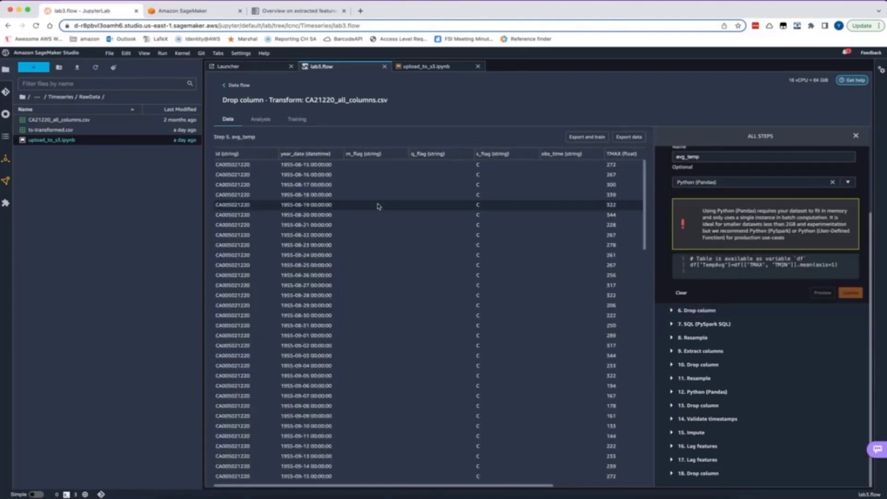
click(685, 311)
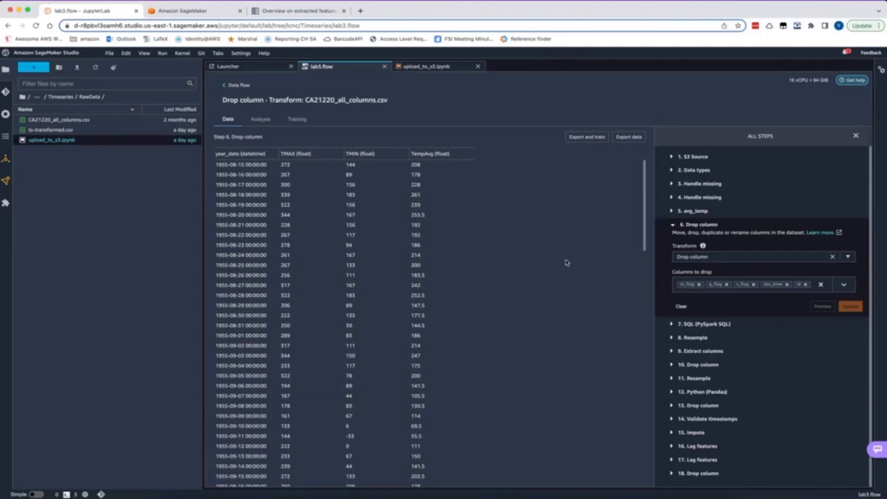
Open the SQL (PySpark SQL) step and examine its query that filters the records by year
click(674, 325)
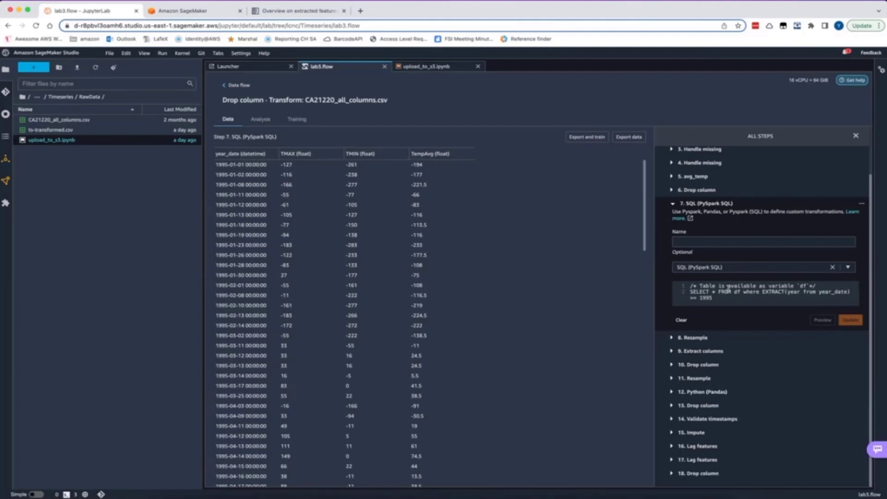
drag(716, 297, 685, 294)
click(723, 298)
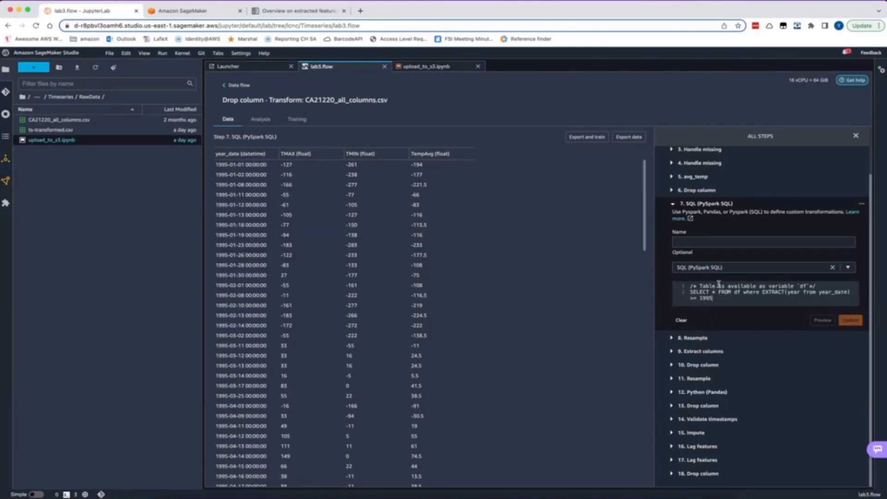
Open the step 8 Resample transform and review its frequency, downsample and upsample parameters
click(672, 339)
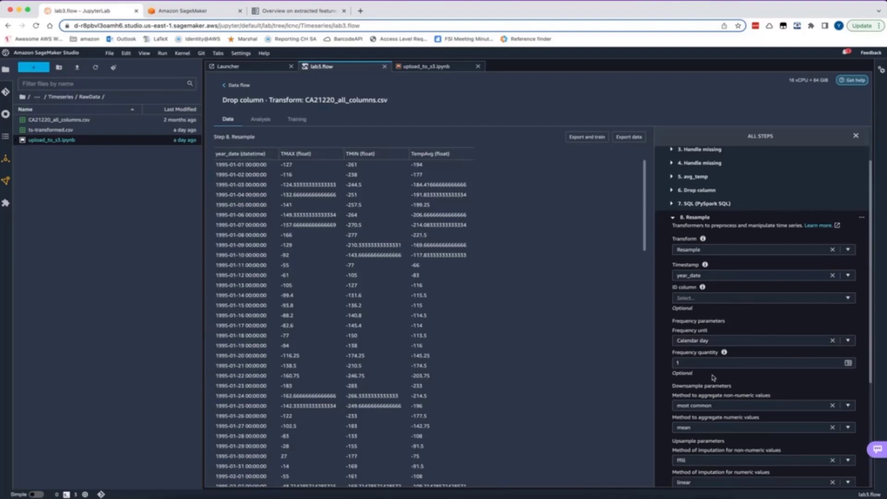
scroll(711, 323, down, 3)
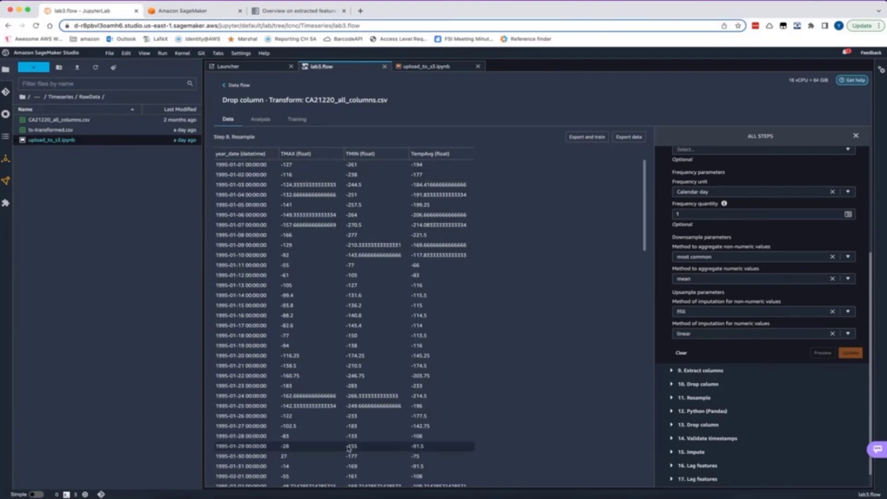
scroll(733, 324, down, 1)
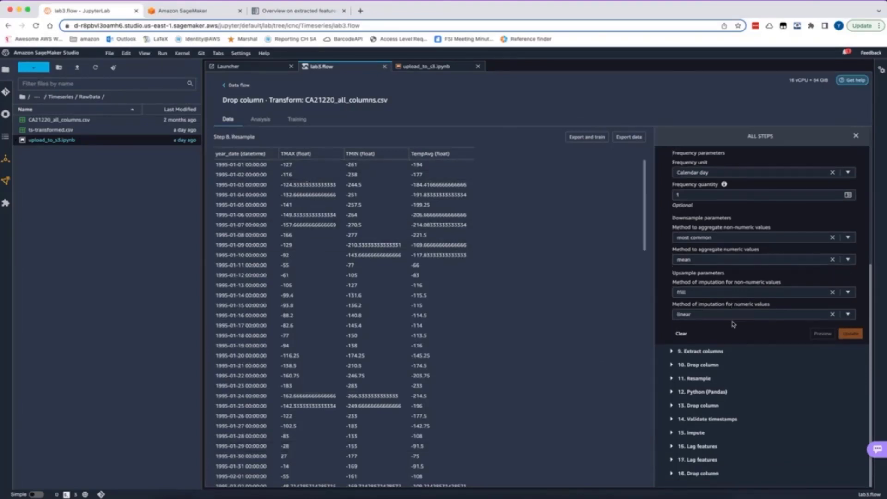
Inspect the date parts selected in the Extract columns step and the columns removed by the step 10 Drop column transform
click(698, 351)
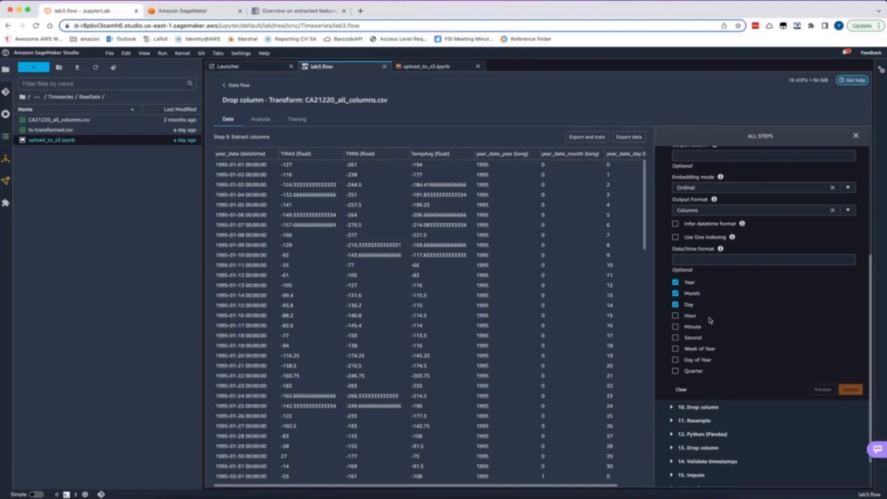
scroll(711, 320, down, 2)
click(705, 366)
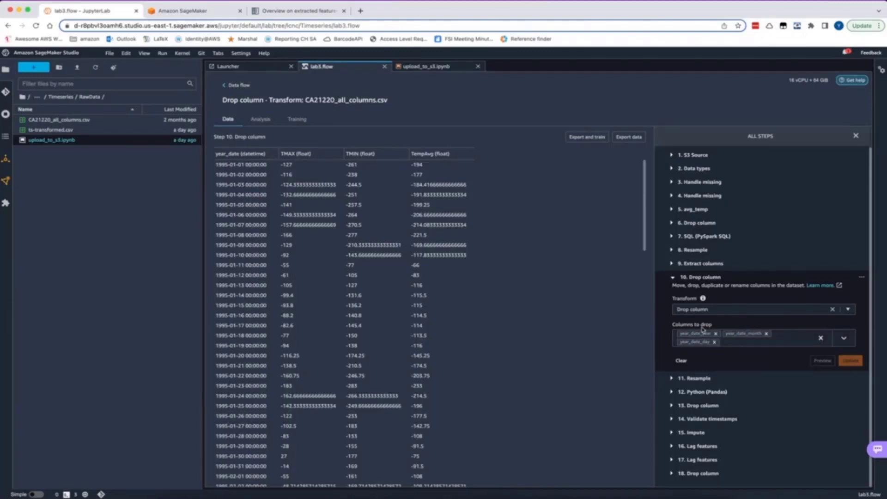
Open the step 11 Resample transform and examine its frequency settings alongside the resampled temperature rows
click(700, 383)
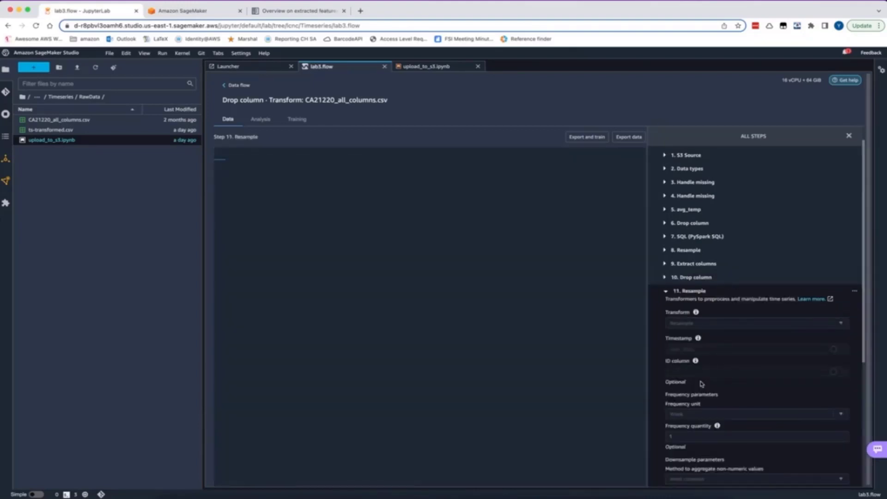
scroll(701, 383, down, 5)
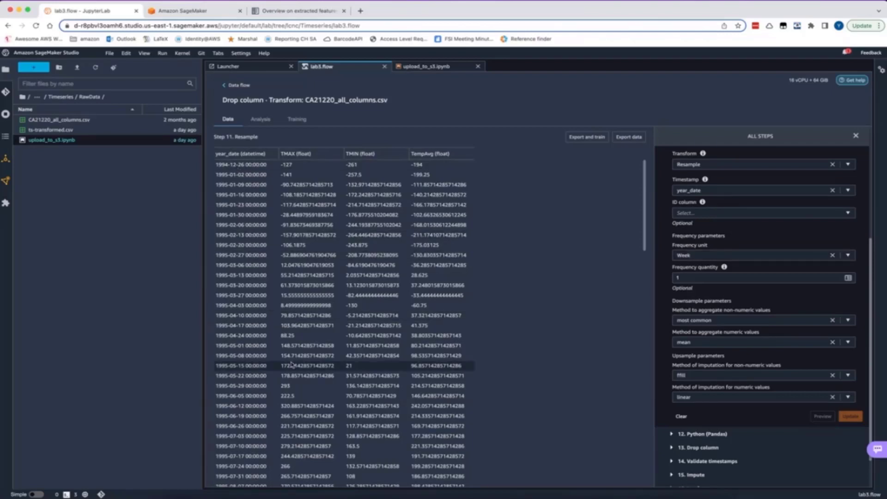
scroll(292, 365, down, 2)
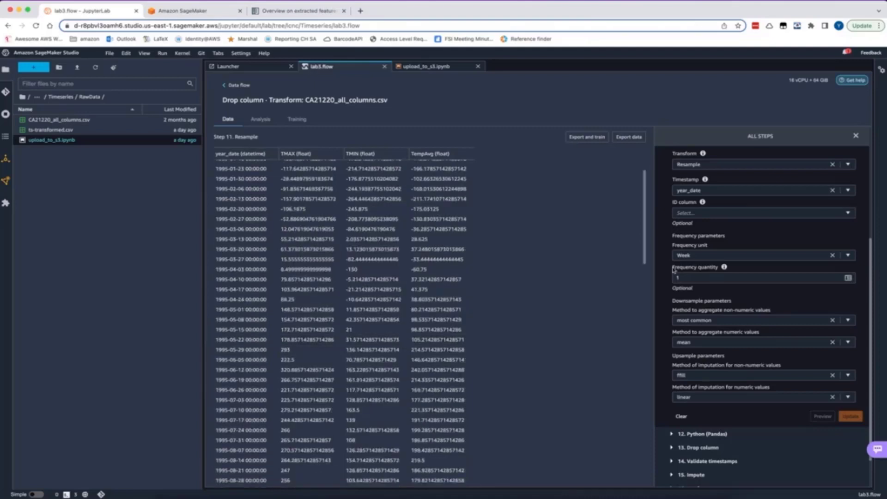
Inspect the rounding code in the step 12 Python (Pandas) transform and the columns removed in step 13
scroll(790, 333, down, 2)
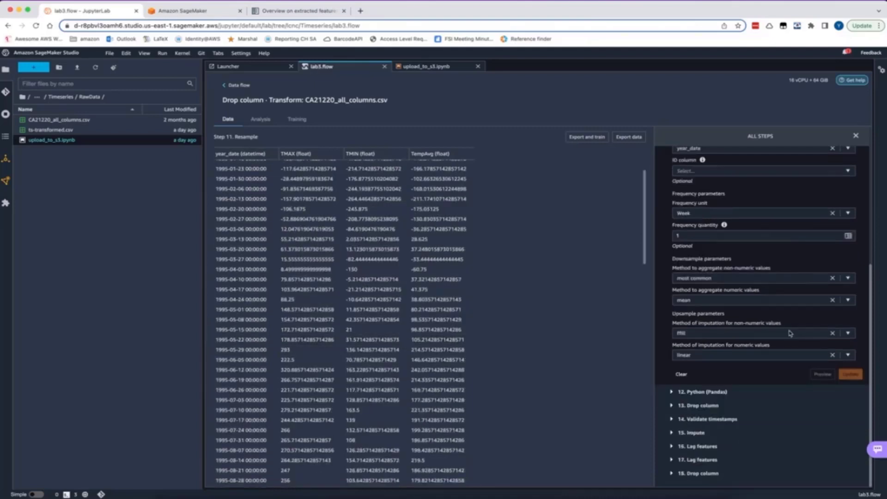
click(715, 393)
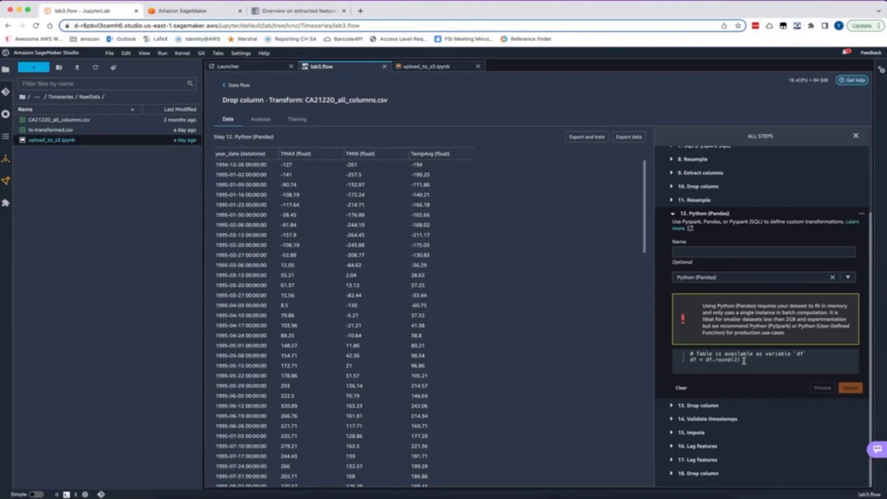
click(724, 405)
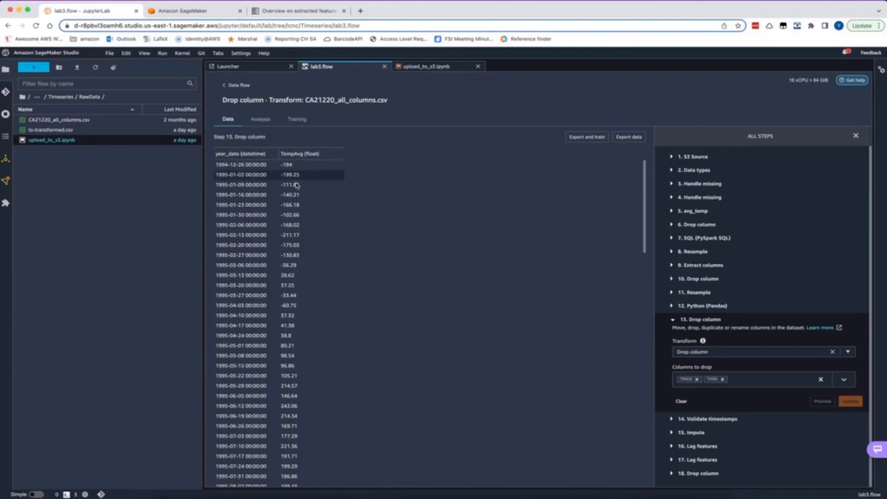
Review the Validate timestamps settings, and open the Impute step's list of available imputing strategies
click(729, 419)
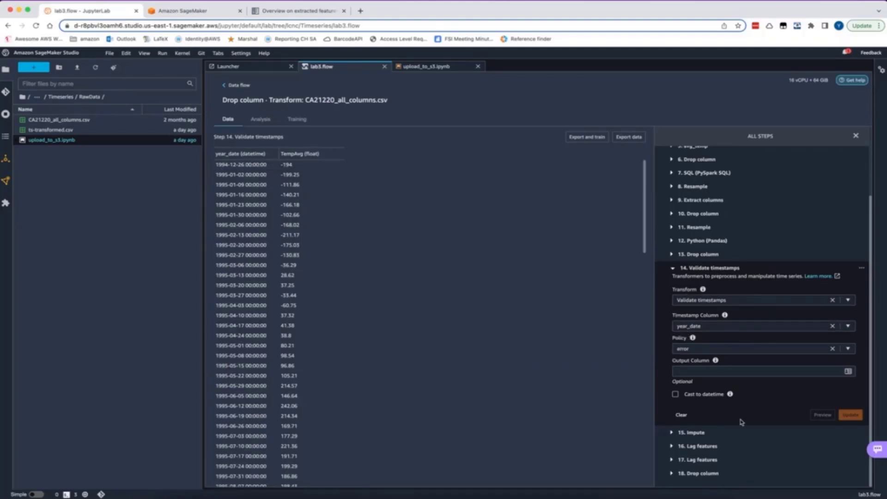
click(716, 433)
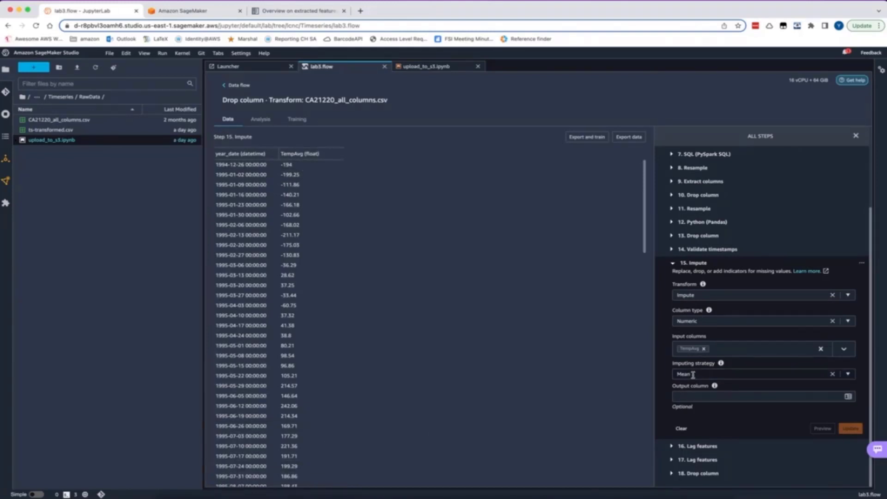
click(848, 374)
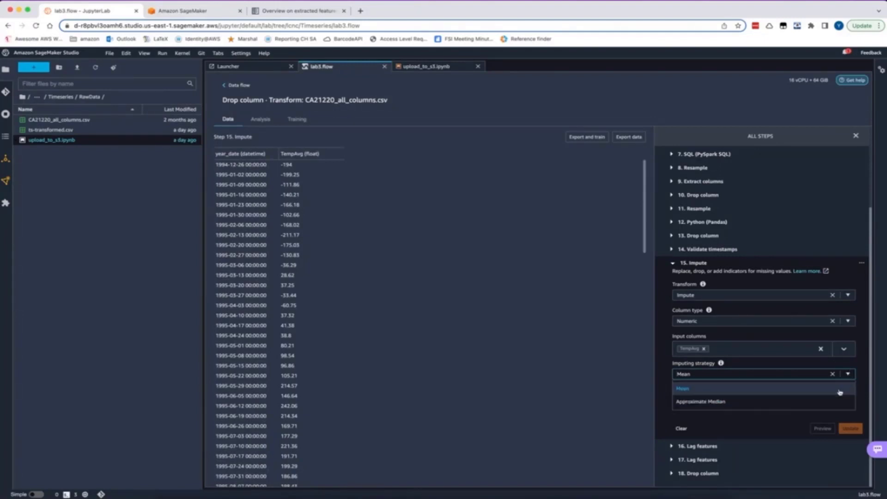
Keep Mean as the imputing strategy, and inspect the Lag features settings in steps 16 and 17 and the step 18 Drop column transform
click(840, 389)
click(707, 448)
scroll(711, 448, down, 1)
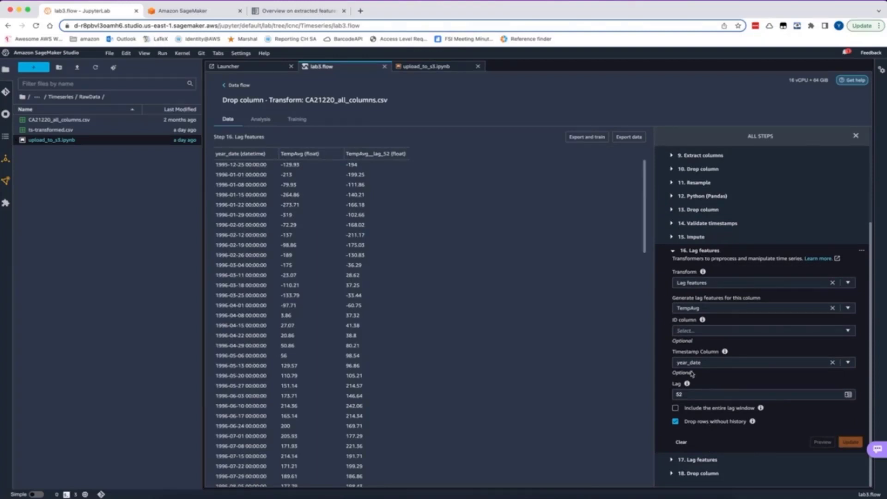
double_click(678, 393)
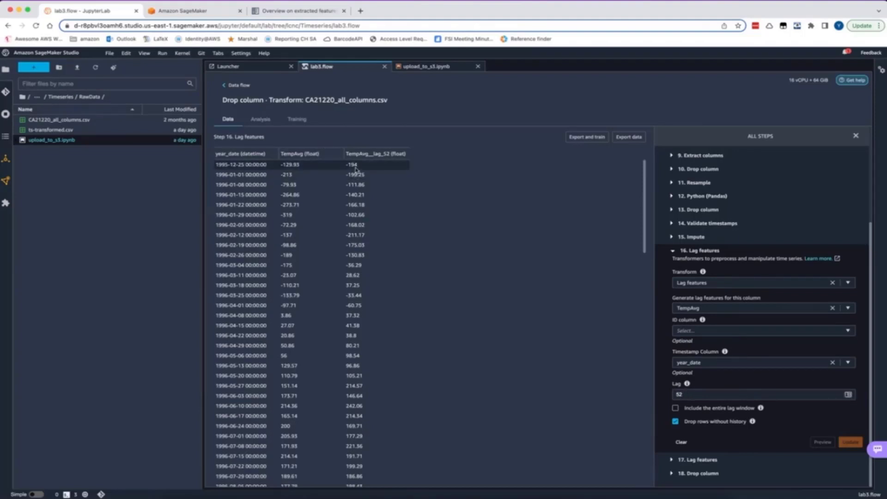
click(698, 460)
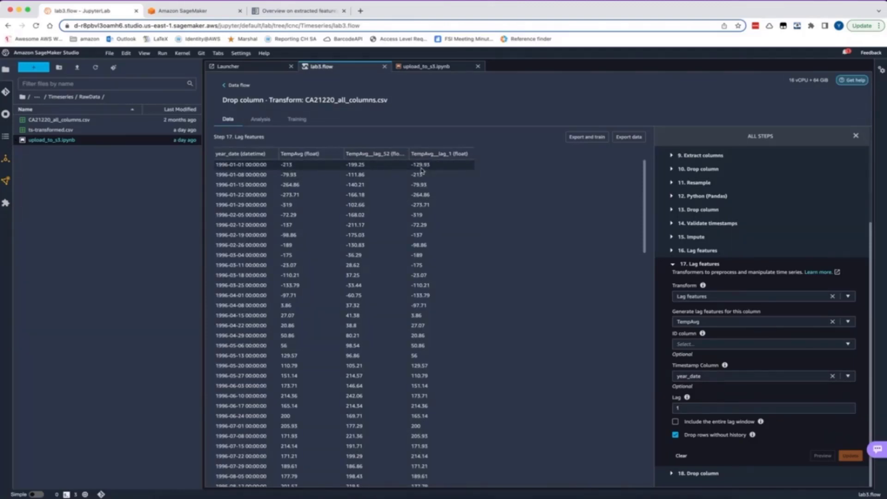
click(698, 473)
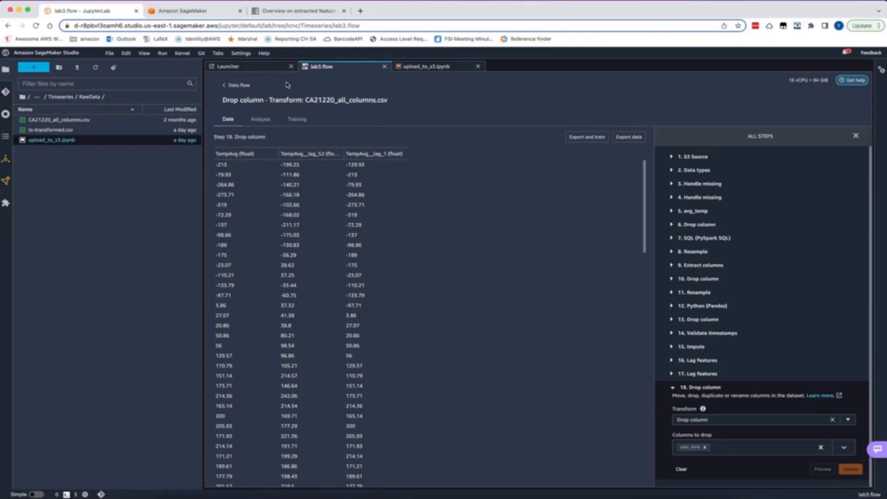
Return to the data flow overview and open job creation for the flow
click(243, 86)
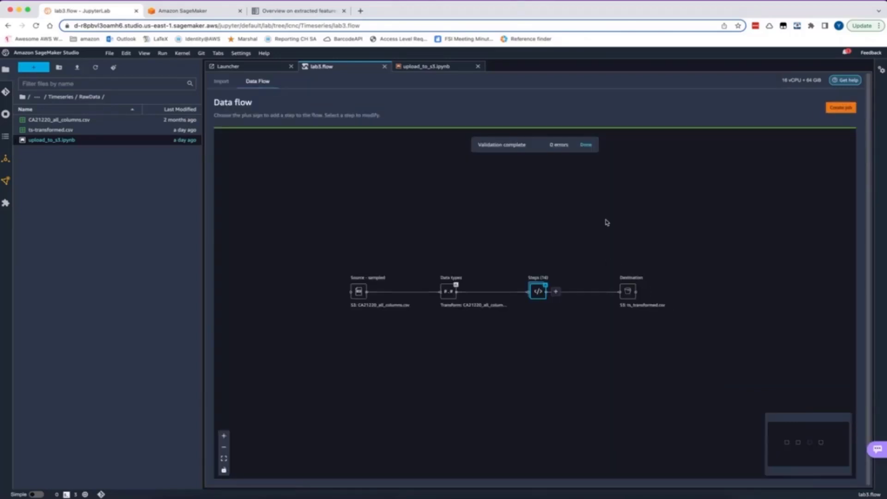
click(841, 108)
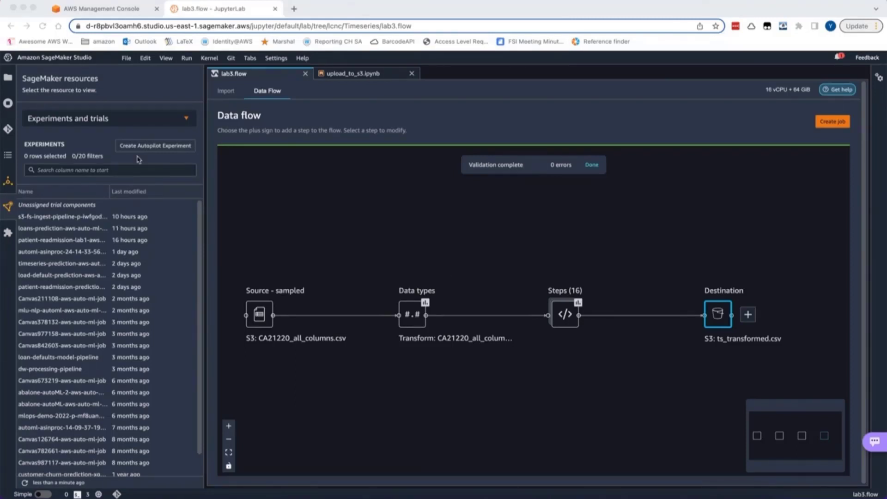
Start a new Autopilot experiment, enter the S3 address of the transformed temperature CSV as its input data, and preview the rows
click(153, 148)
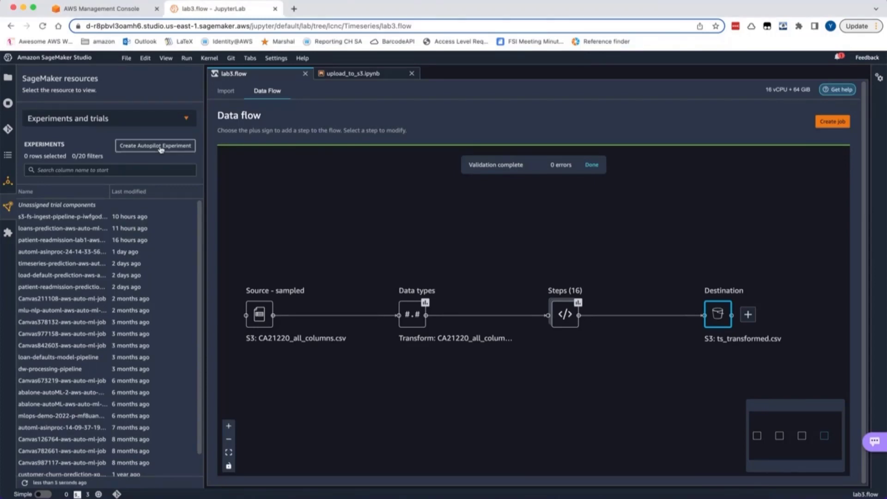
click(160, 147)
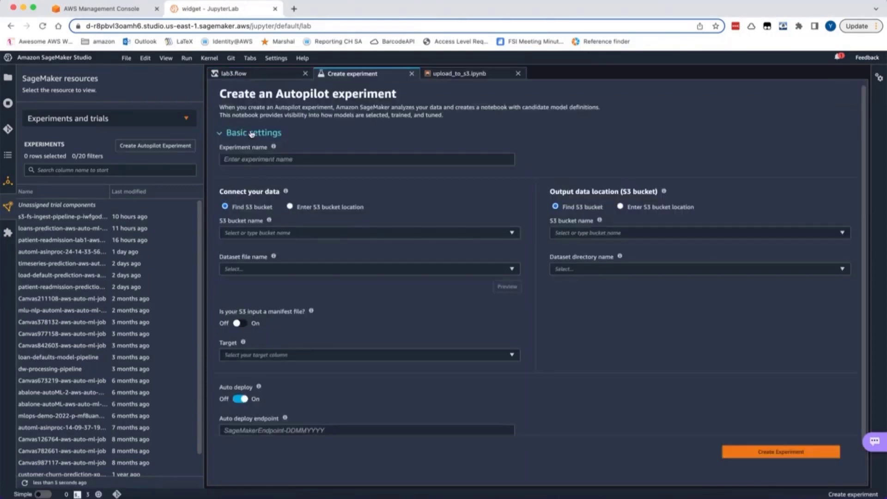
click(291, 208)
click(321, 228)
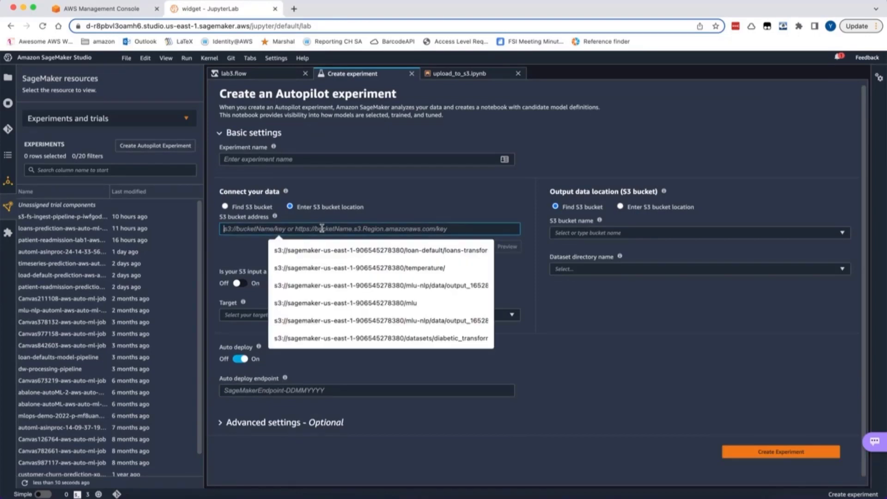
key(super+v)
click(507, 246)
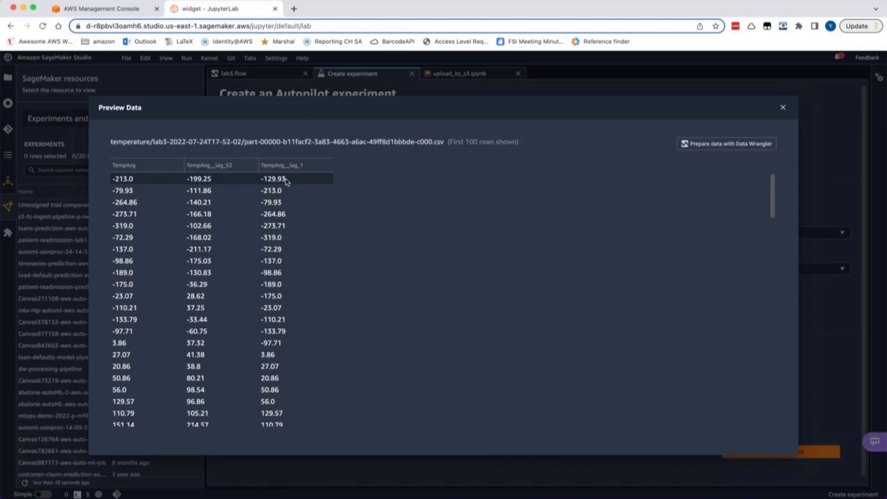
click(782, 109)
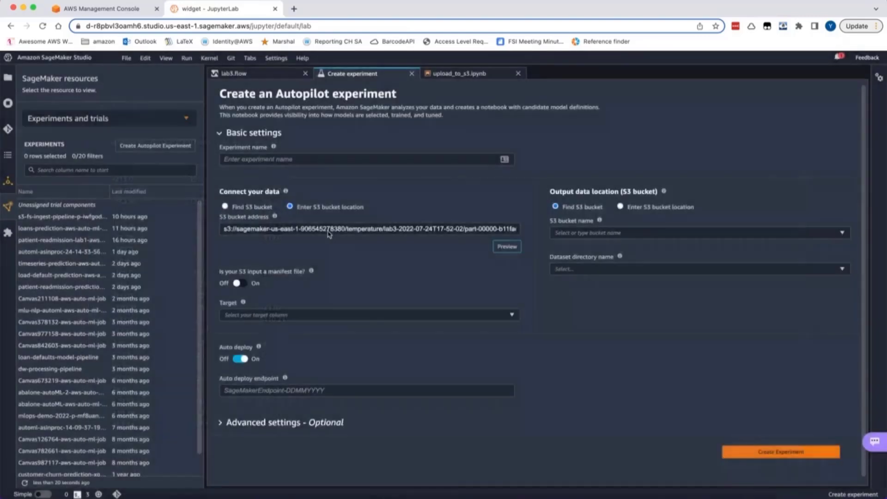
Name the Autopilot experiment temp-prediction and turn off auto deploy
click(322, 159)
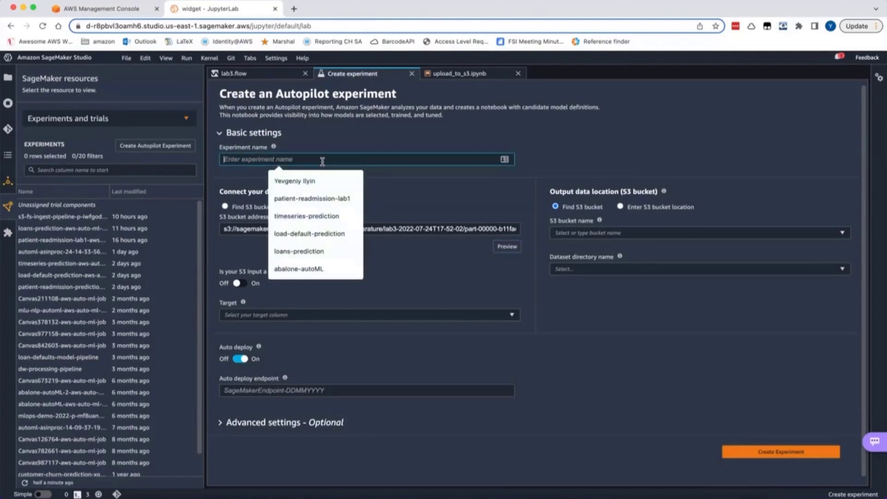
text(temp-)
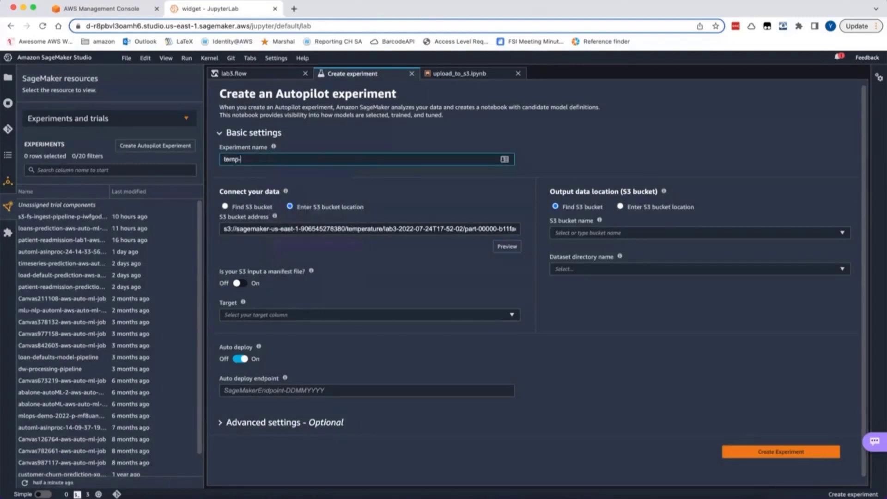
text(prediction)
scroll(289, 344, down, 1)
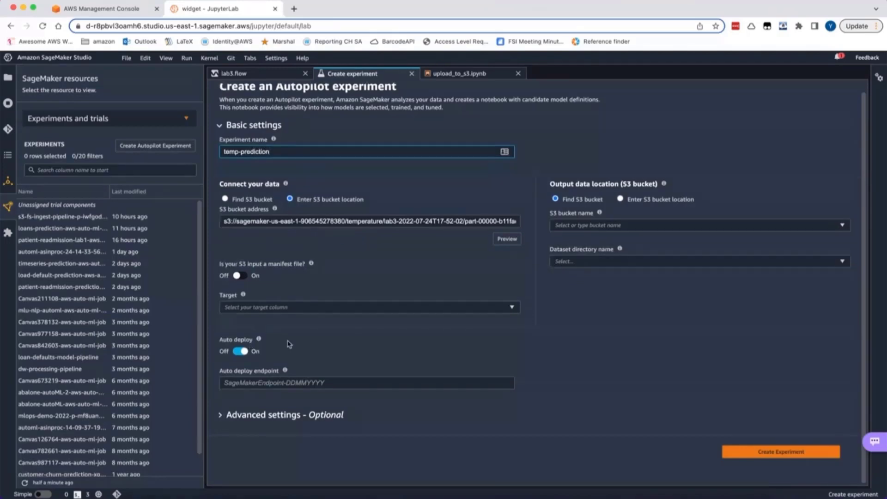
click(246, 354)
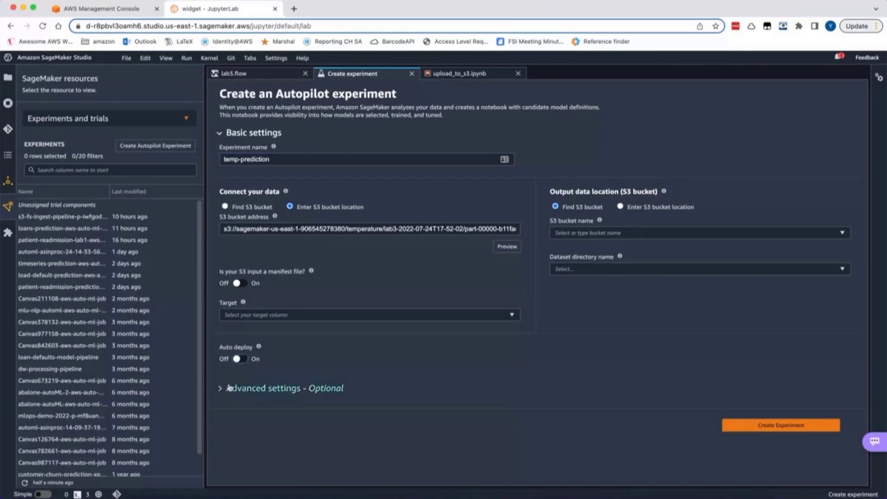
Review the experiment's advanced settings for machine learning problem type, complete experiment run, and runtime limits including max candidates
click(222, 390)
scroll(249, 351, down, 5)
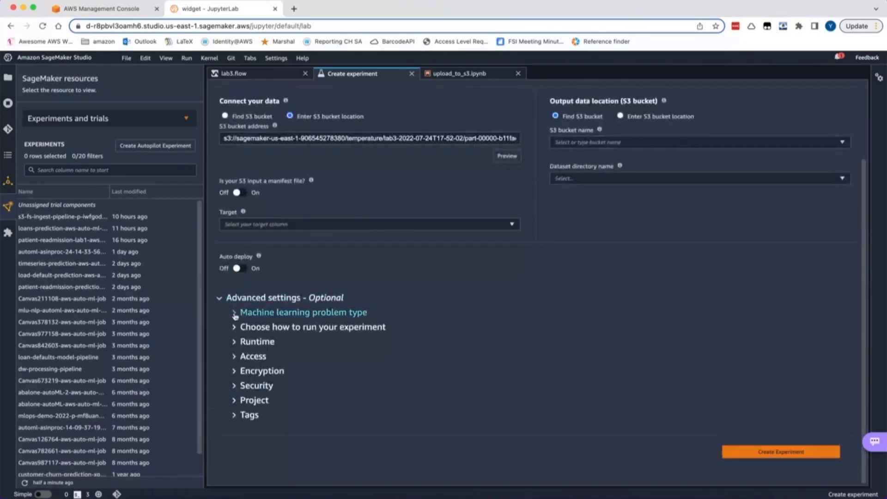
click(267, 315)
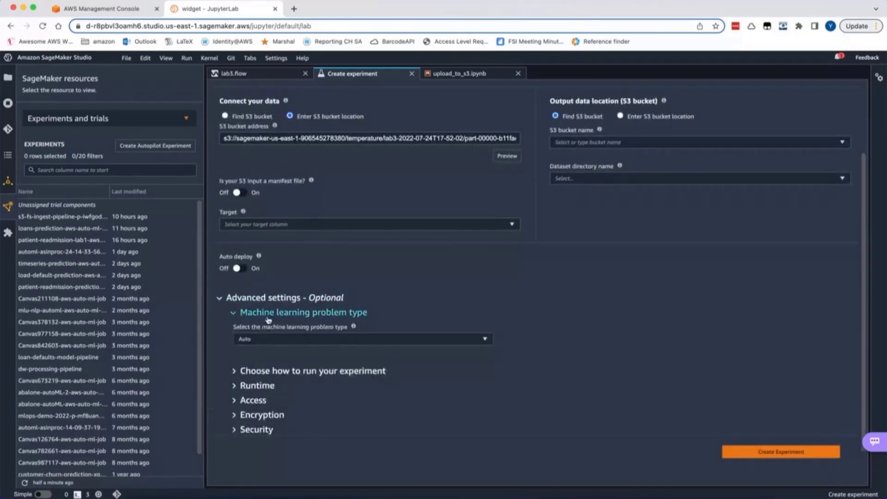
click(251, 370)
scroll(280, 331, down, 5)
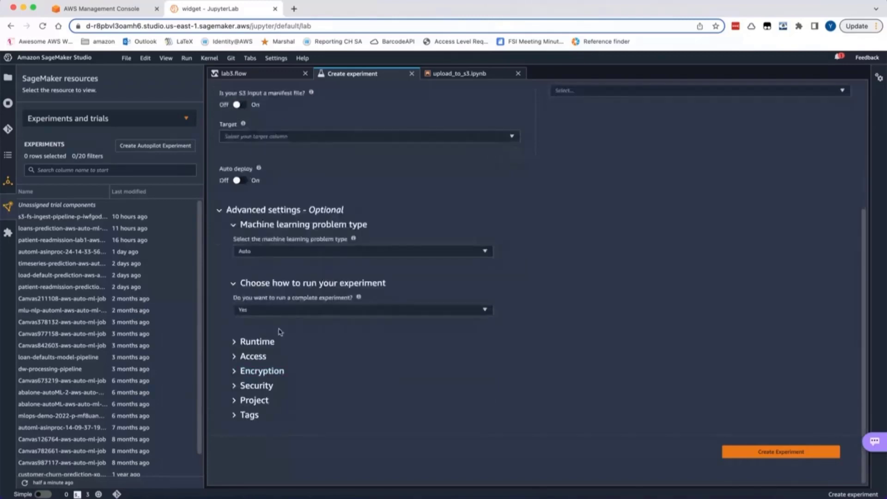
click(236, 343)
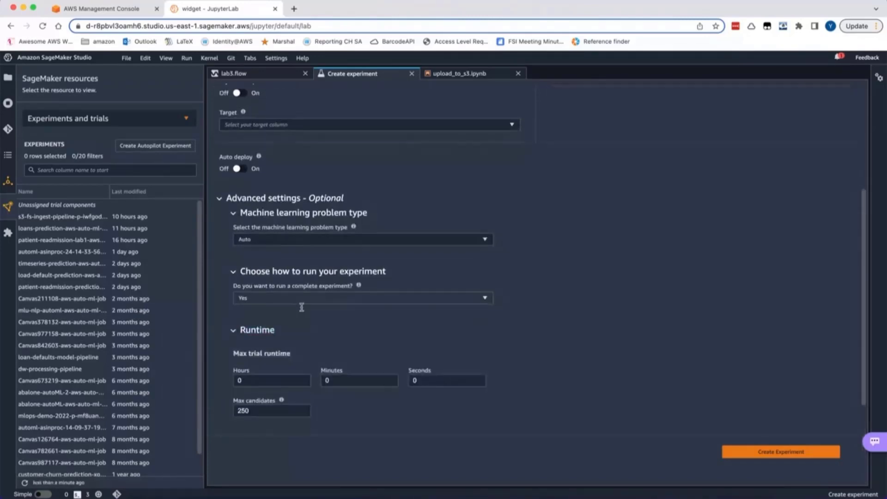
scroll(302, 310, down, 3)
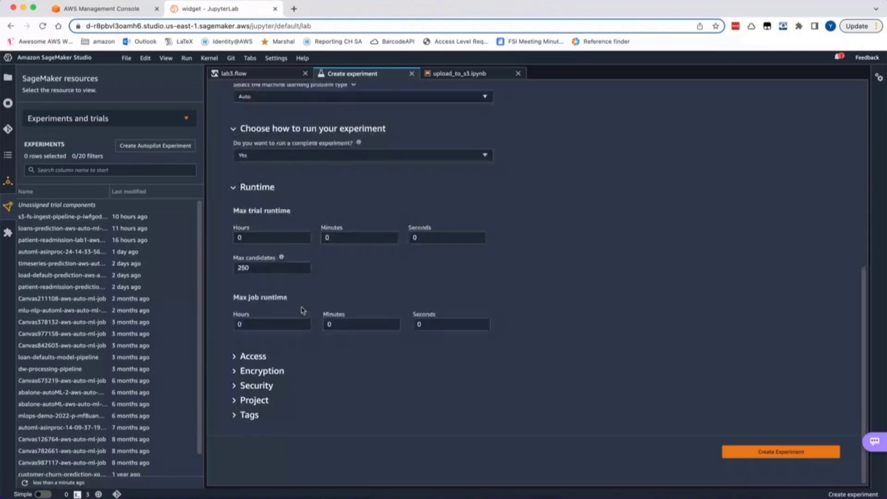
double_click(261, 267)
Set the output data location to an entered S3 address, reusing the input bucket's path up to the temperature/ folder
scroll(741, 316, up, 7)
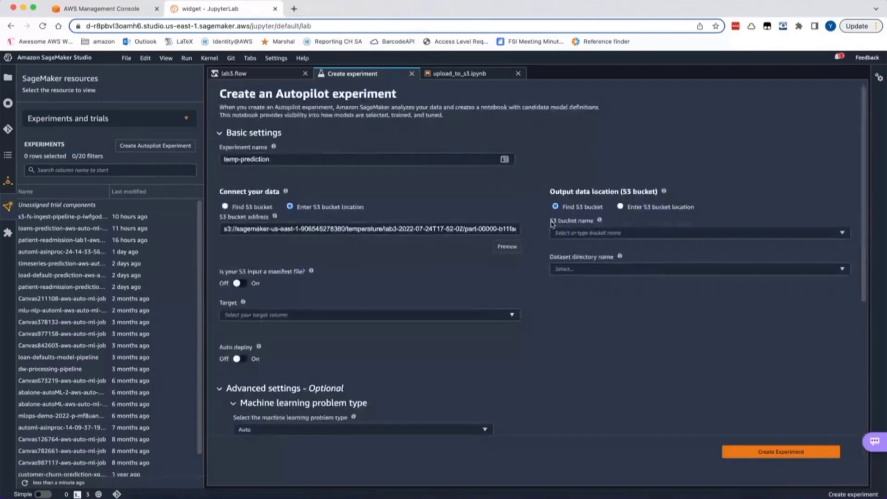
click(366, 230)
drag(382, 231, 178, 230)
key(super+c)
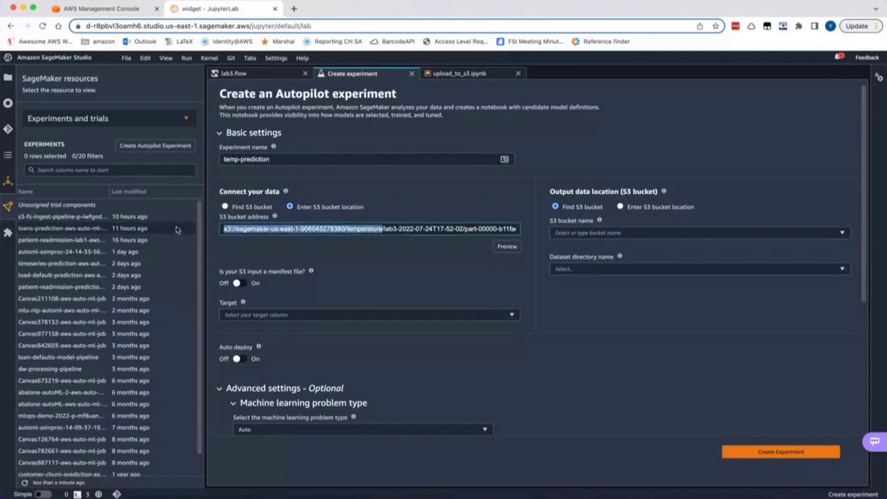
click(619, 208)
click(628, 228)
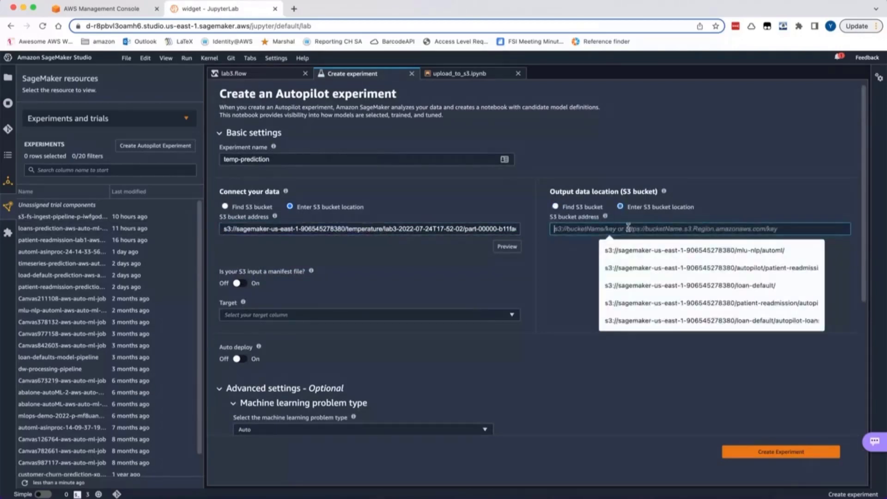
key(super+v)
text(/)
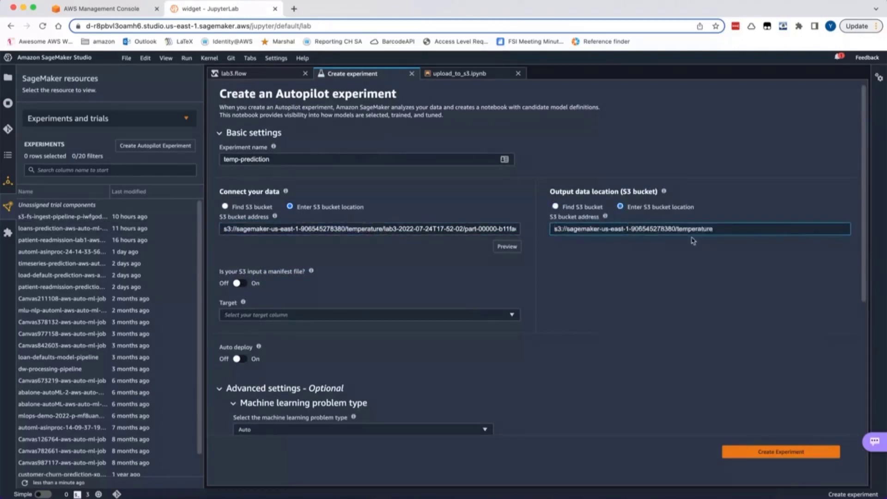
Select TempAvg as the target column and create the Autopilot experiment
click(778, 452)
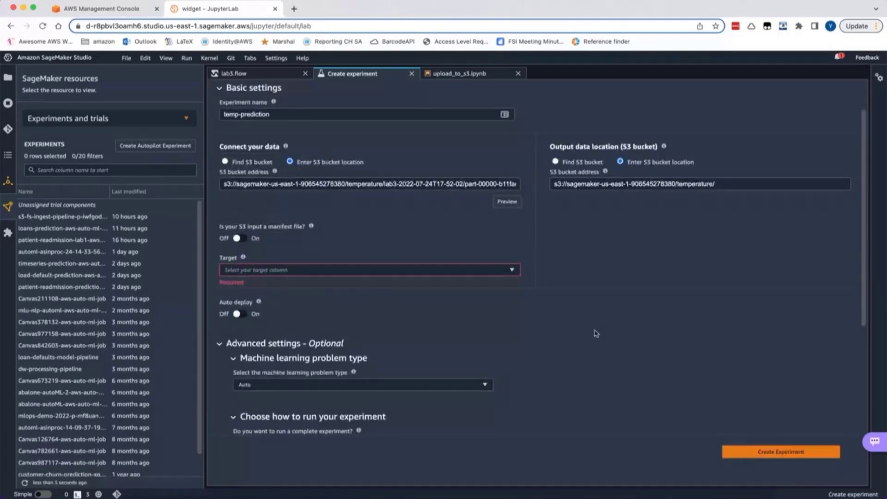
click(516, 272)
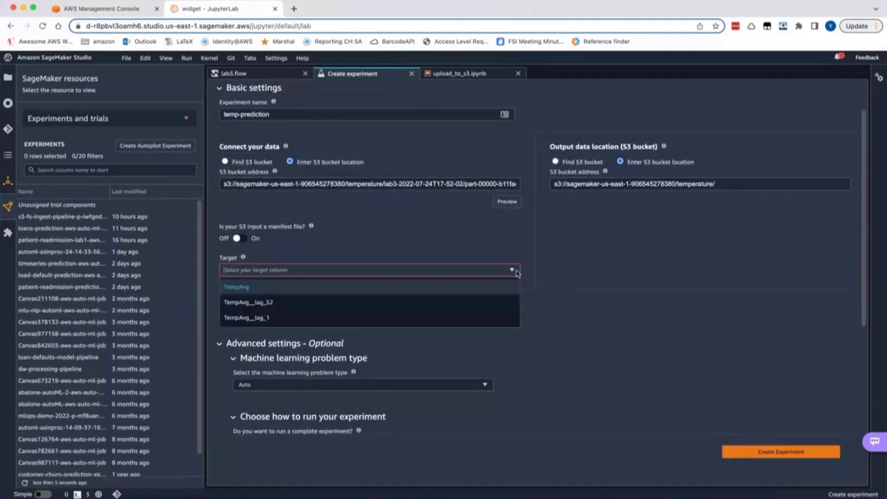
click(248, 287)
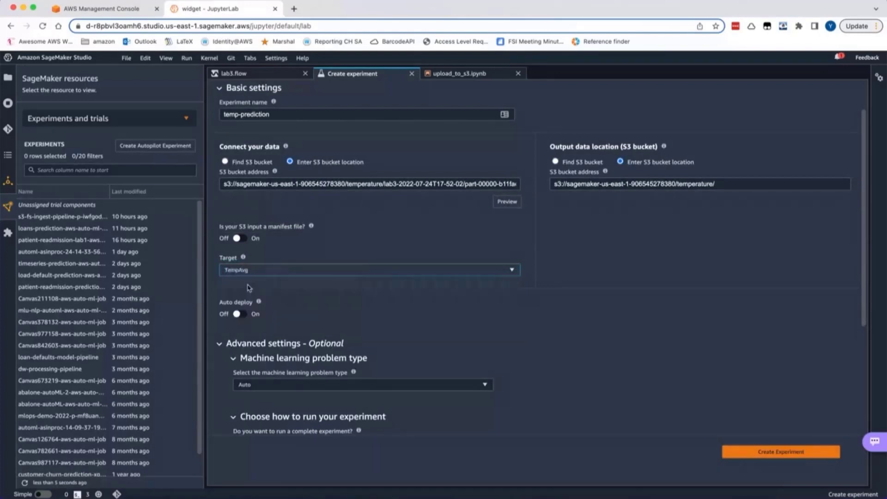
click(779, 453)
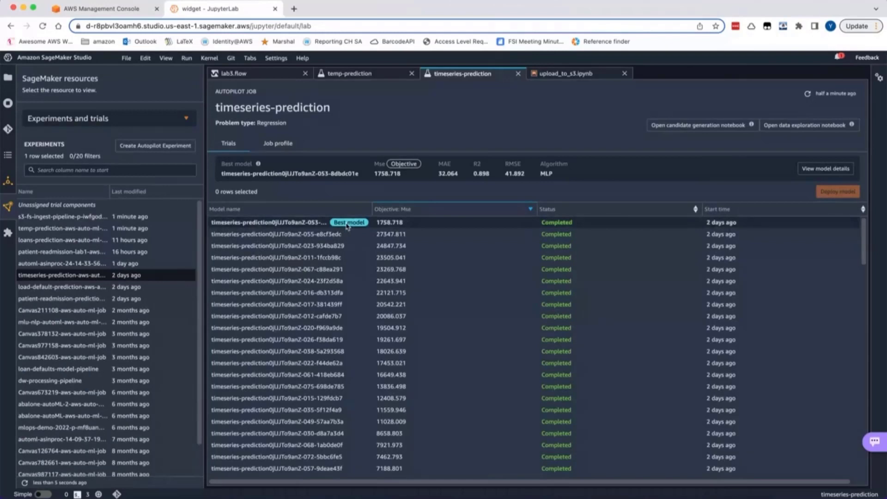
Review the job profile of the completed timeseries-prediction experiment, from its input data config down to the best candidate's inference containers
click(280, 145)
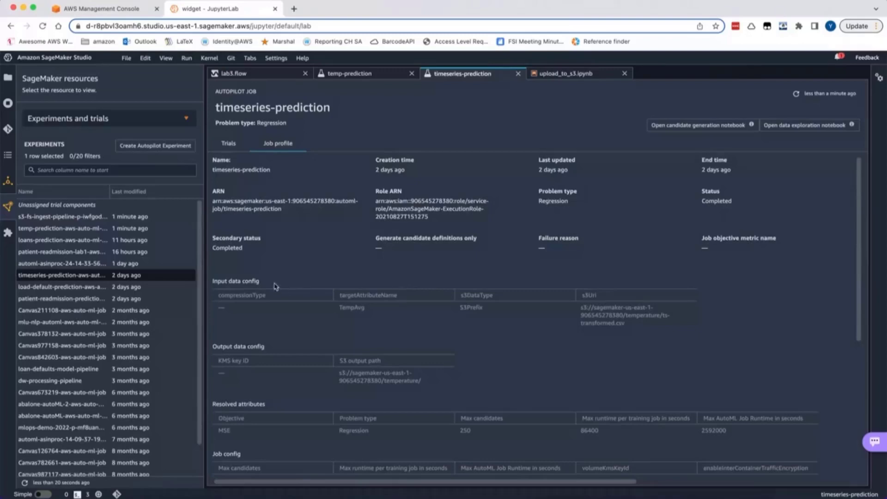
scroll(268, 343, down, 2)
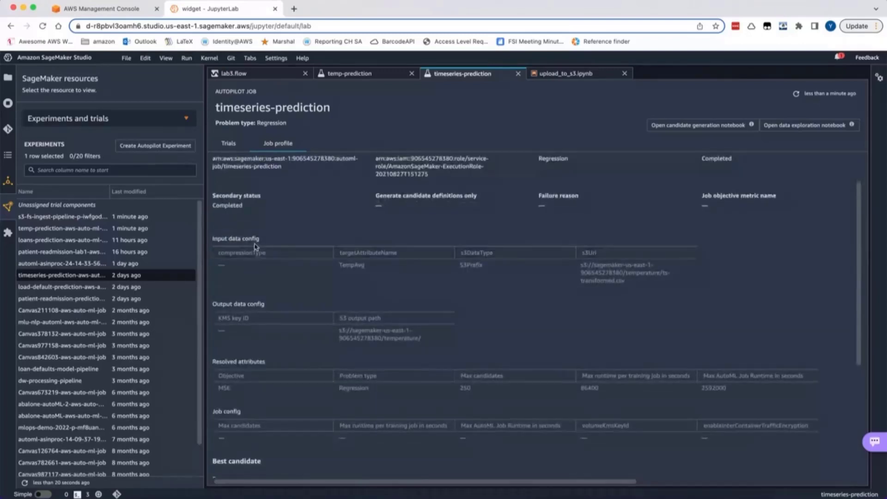
scroll(249, 412, down, 2)
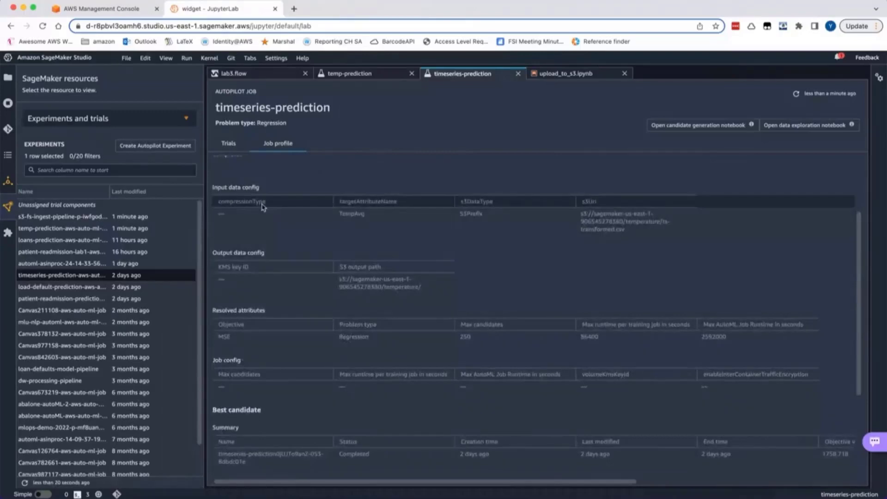
scroll(268, 314, down, 5)
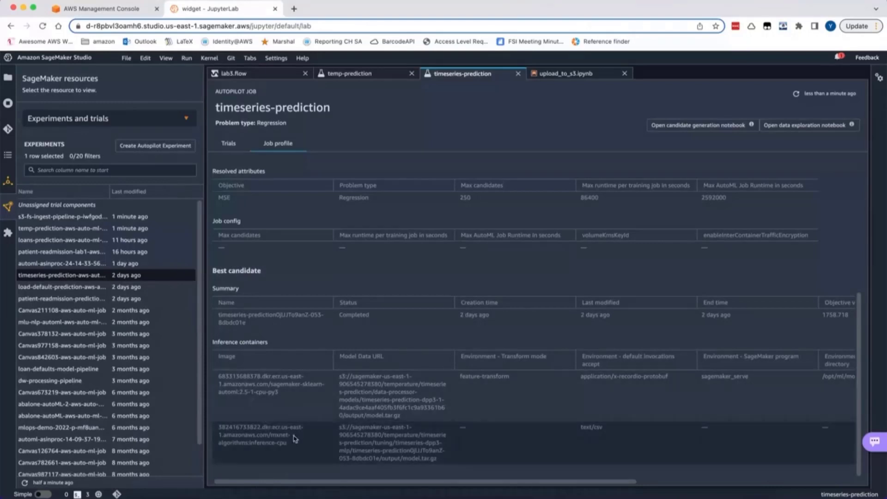
Open the best model's details from the timeseries-prediction trials and examine its feature importance, performance metrics and artifacts
click(231, 144)
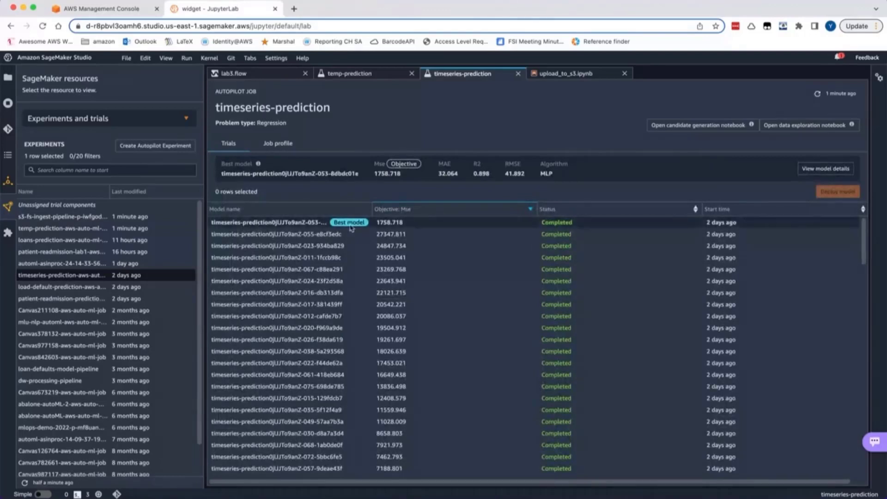
click(826, 169)
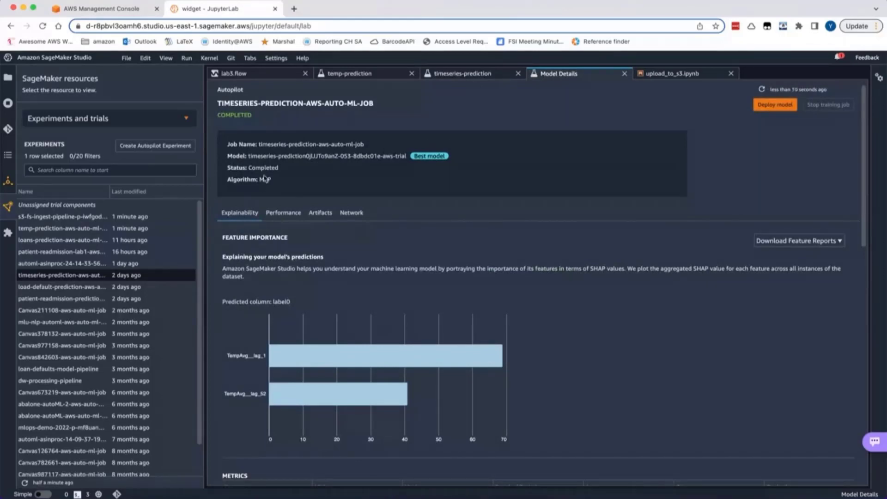
click(285, 213)
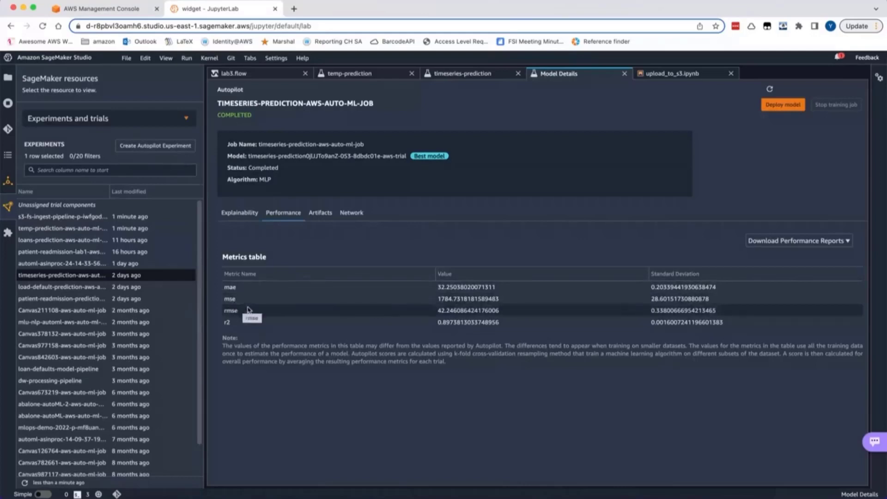
click(321, 213)
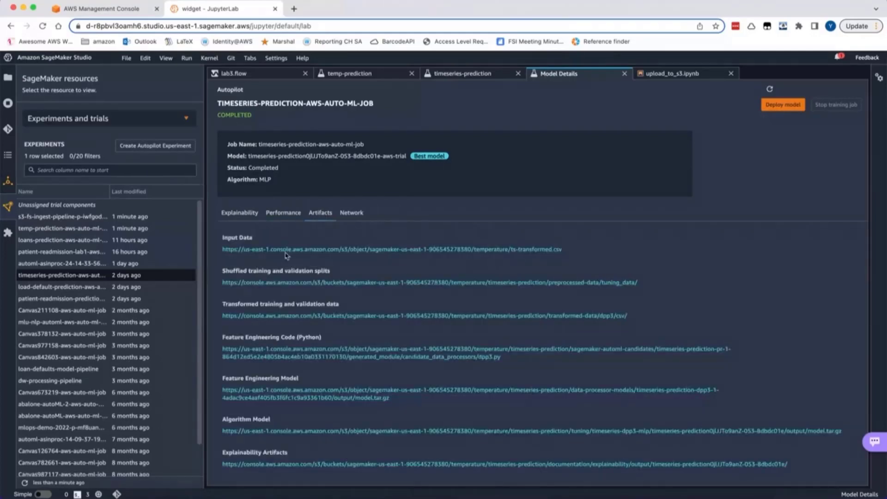